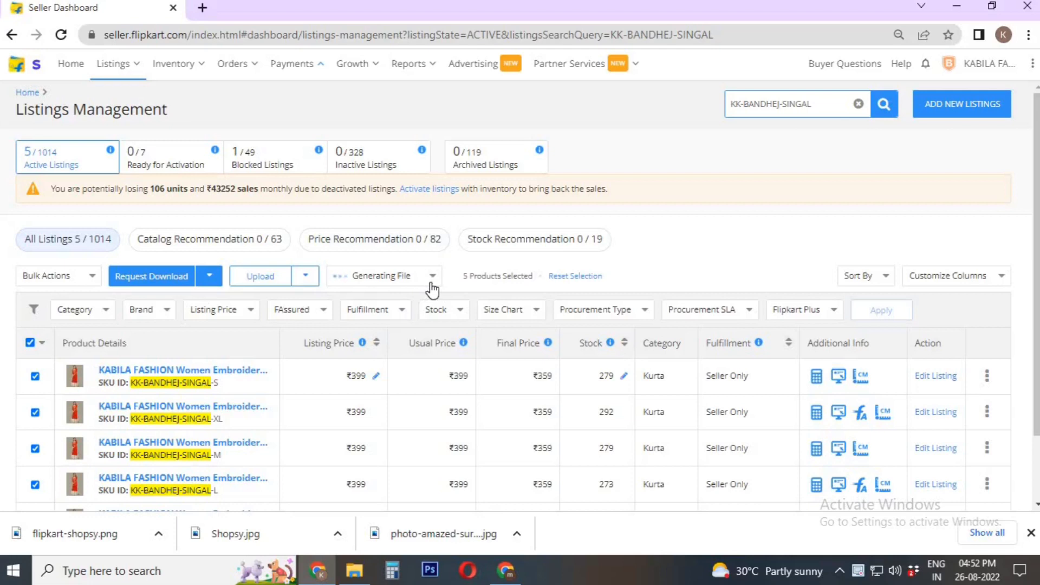
Step: Download the newest kurta catalog file from the ready downloads and open it in Excel
{"action": "left_click", "coordinate": [431, 279]}
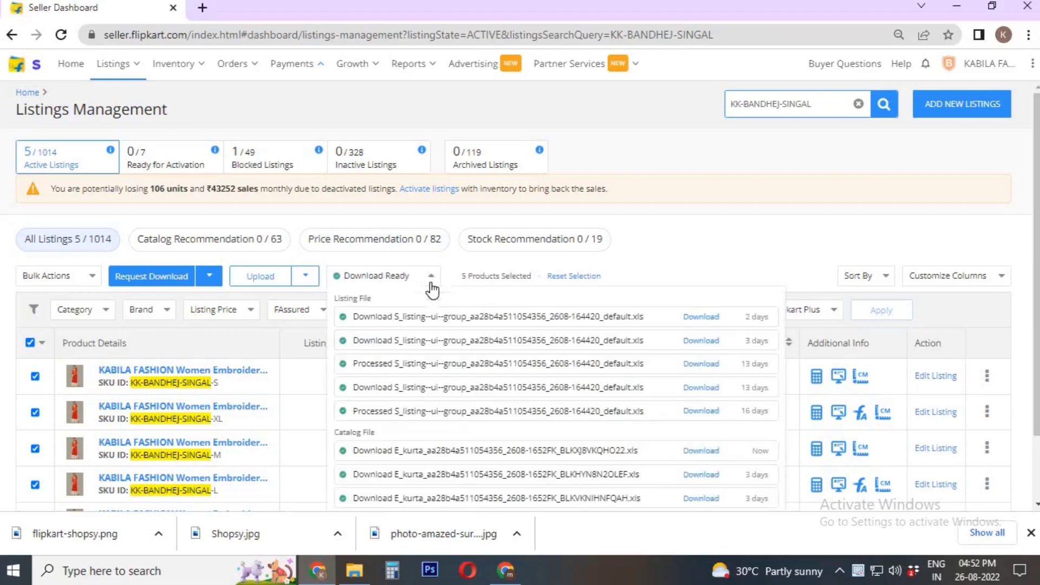
{"action": "left_click", "coordinate": [703, 453]}
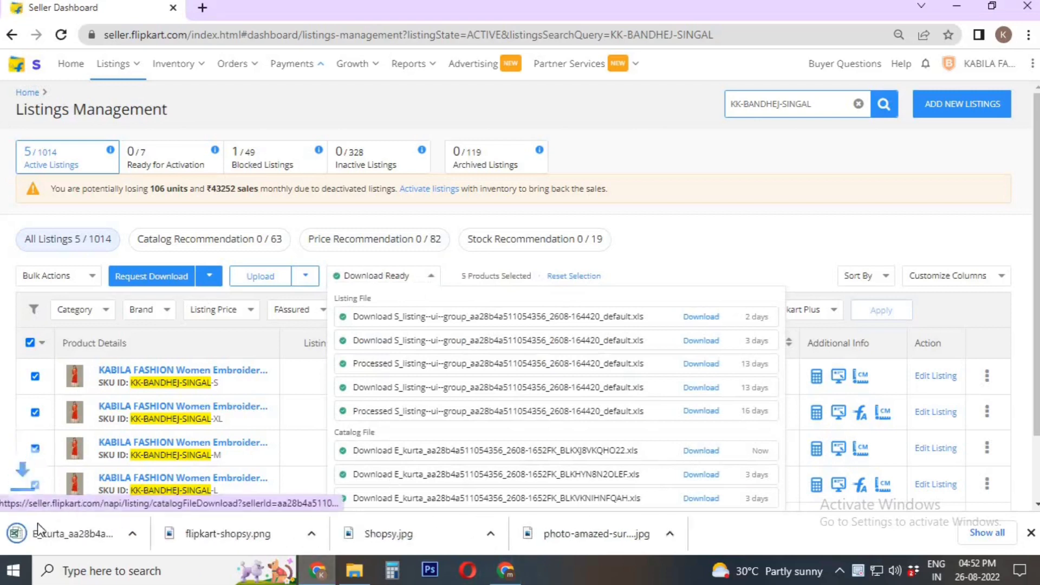
{"action": "left_click", "coordinate": [64, 541]}
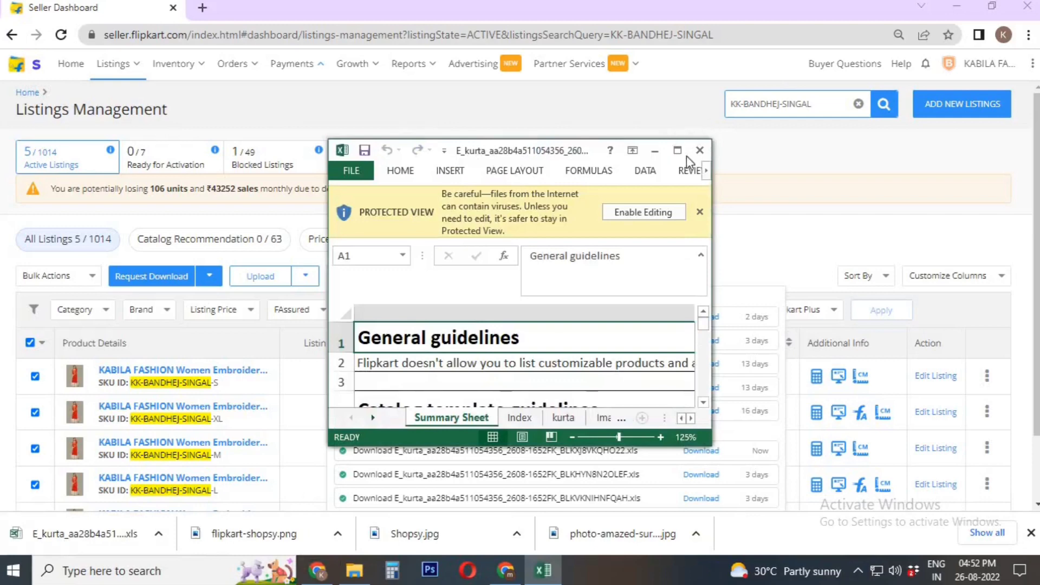
Step: Enable editing and macros in the downloaded kurta catalog workbook and maximize its window
{"action": "left_click", "coordinate": [668, 213]}
{"action": "left_click", "coordinate": [703, 144]}
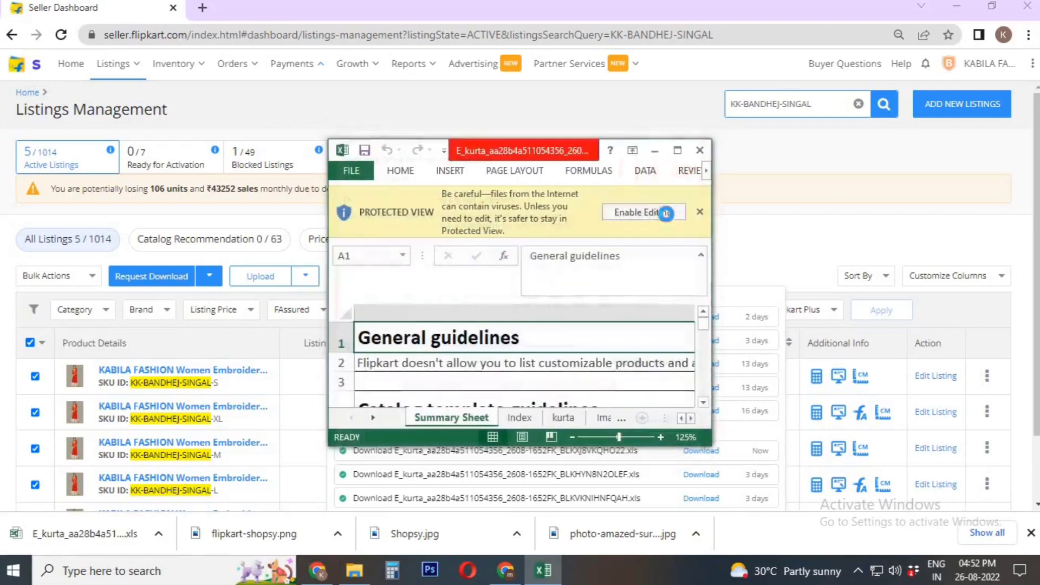
{"action": "left_click", "coordinate": [673, 202]}
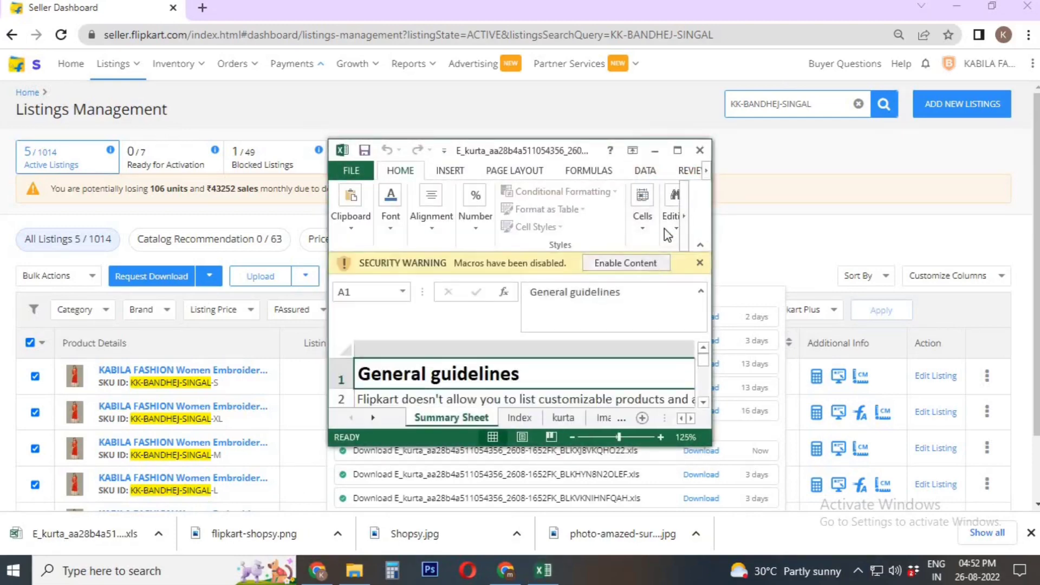
{"action": "left_click", "coordinate": [644, 263]}
{"action": "left_click", "coordinate": [677, 150]}
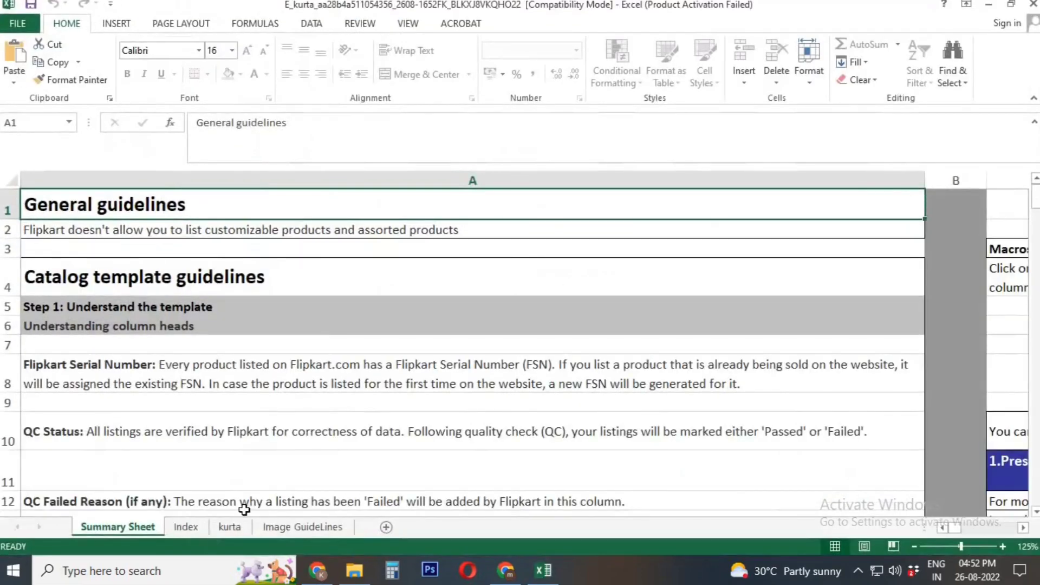
Step: Examine the KK-BANDHEJ-SINGAL product rows in the kurta sheet of the catalog workbook
{"action": "left_click", "coordinate": [230, 527]}
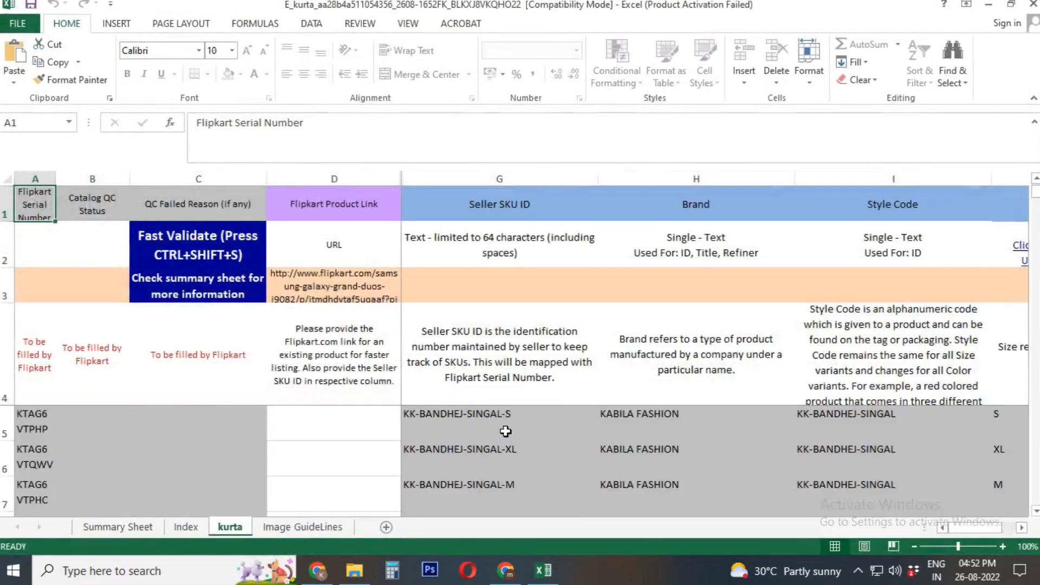
{"action": "left_click", "coordinate": [507, 427]}
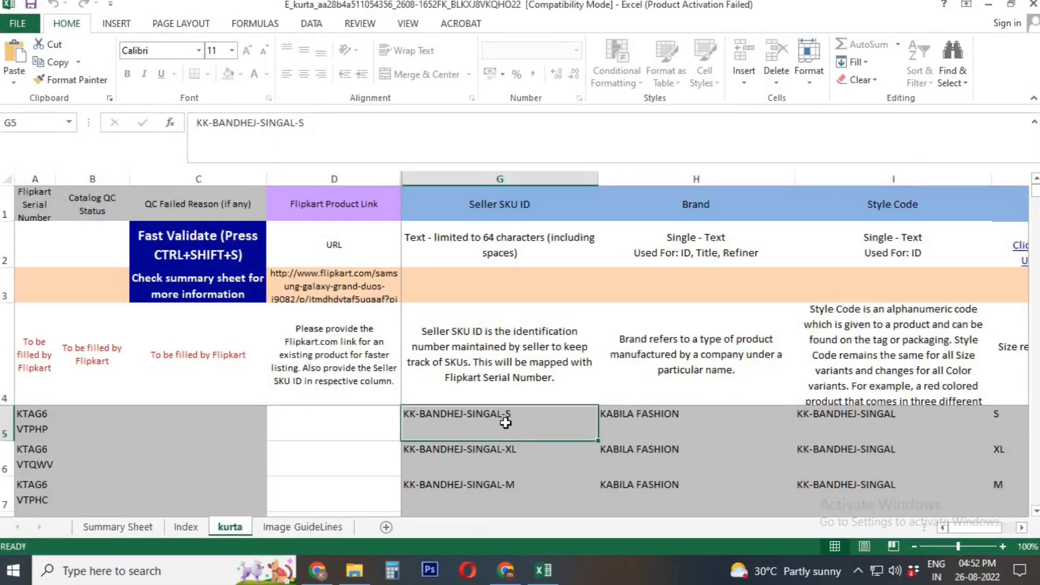
{"action": "scroll", "coordinate": [506, 423], "scroll_direction": "down", "scroll_amount": 2}
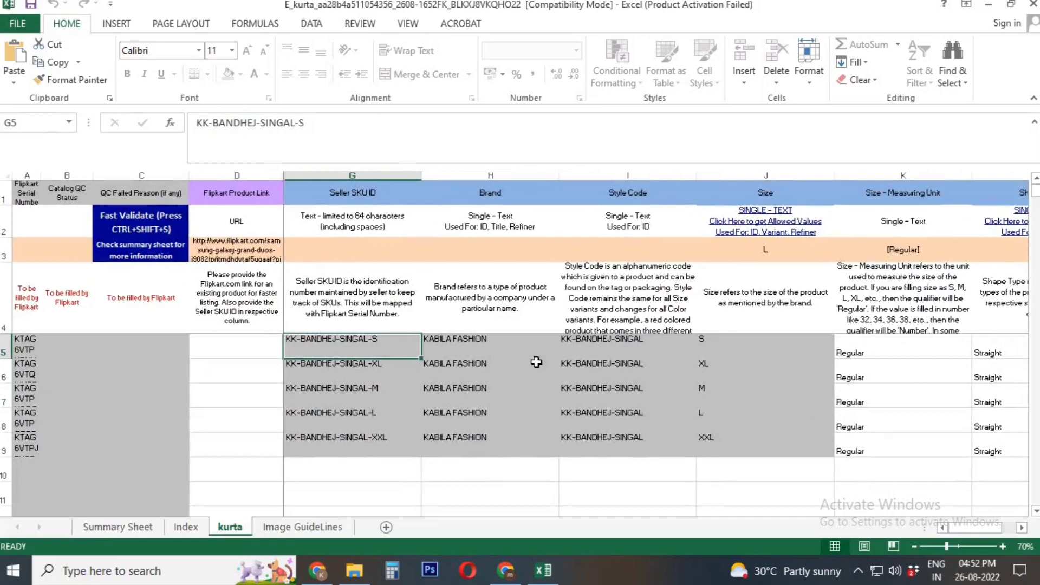
{"action": "scroll", "coordinate": [527, 428], "scroll_direction": "up", "scroll_amount": 1}
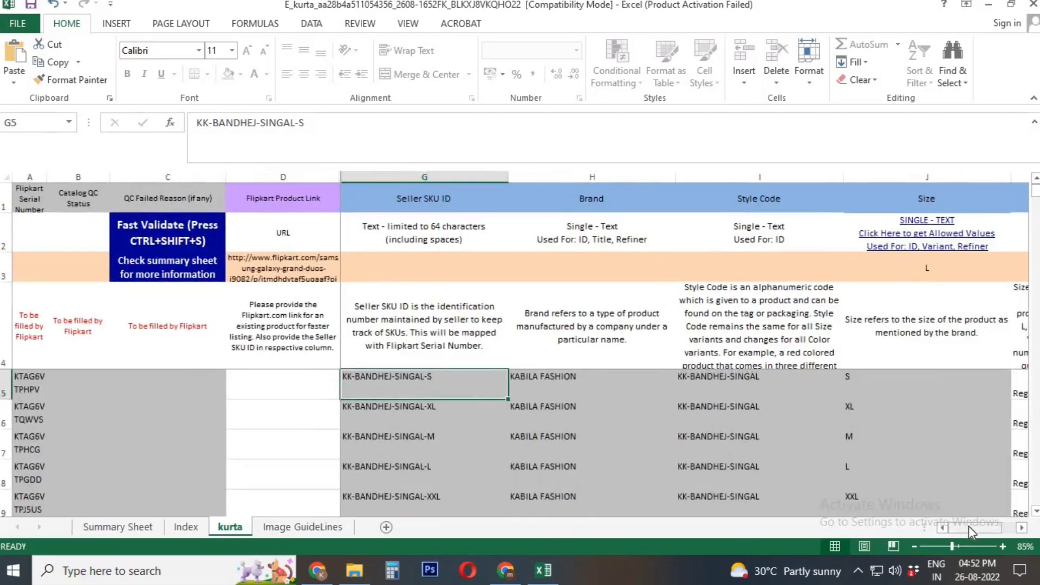
{"action": "left_click_drag", "start_coordinate": [969, 526], "coordinate": [457, 388]}
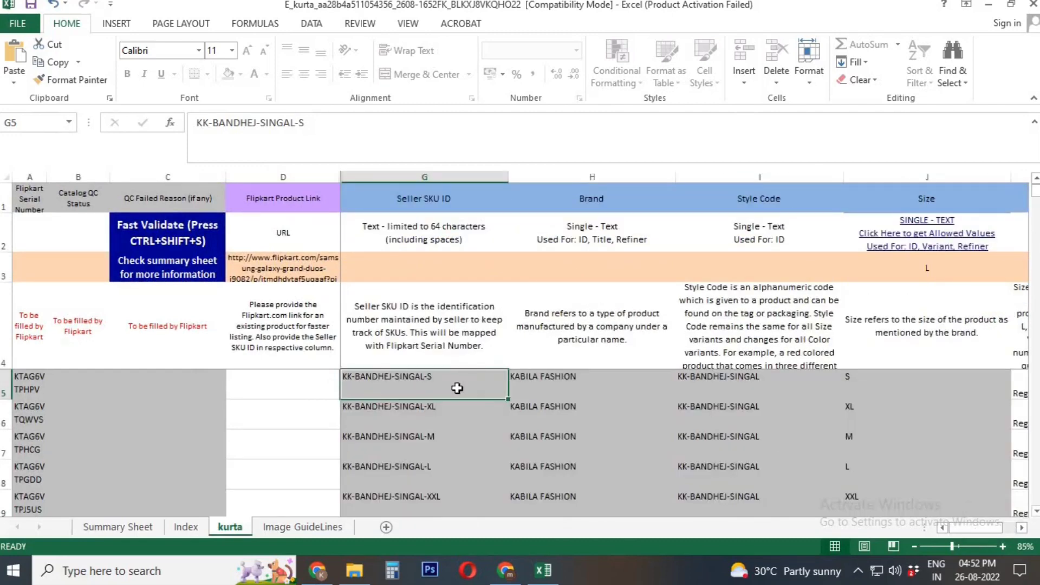
Step: Switch back to the Flipkart seller dashboard in Chrome and start adding new Shopsy listings in bulk, dismissing the introduction
{"action": "left_click", "coordinate": [319, 569]}
{"action": "left_click", "coordinate": [114, 63]}
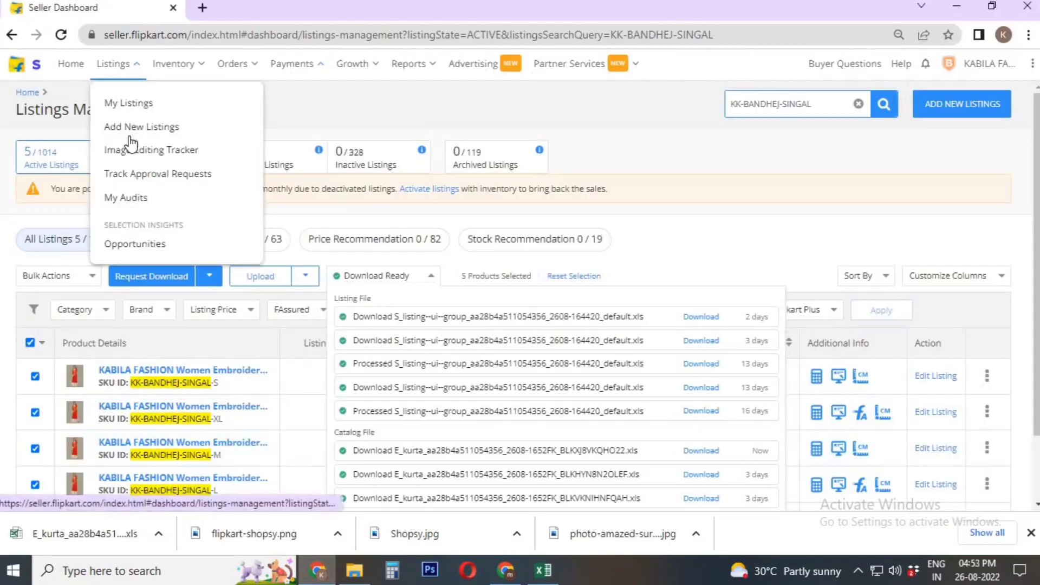
{"action": "left_click", "coordinate": [129, 137]}
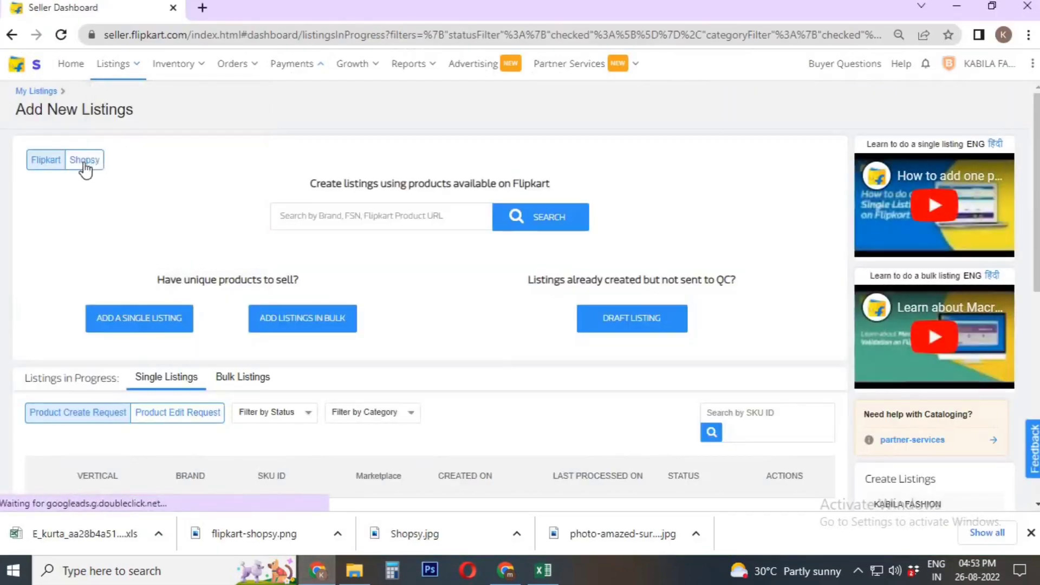
{"action": "left_click", "coordinate": [84, 165]}
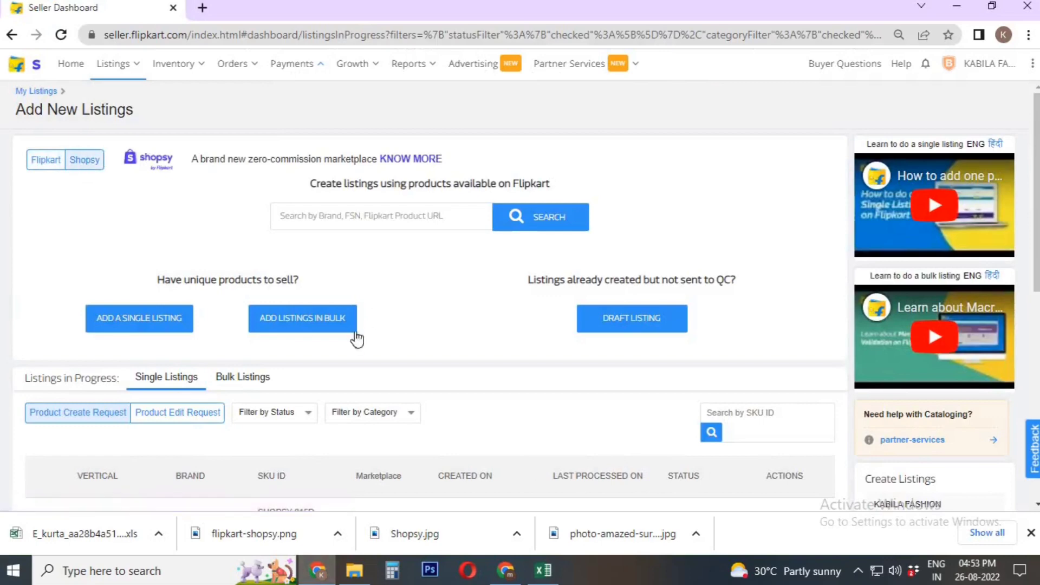
{"action": "left_click", "coordinate": [295, 325]}
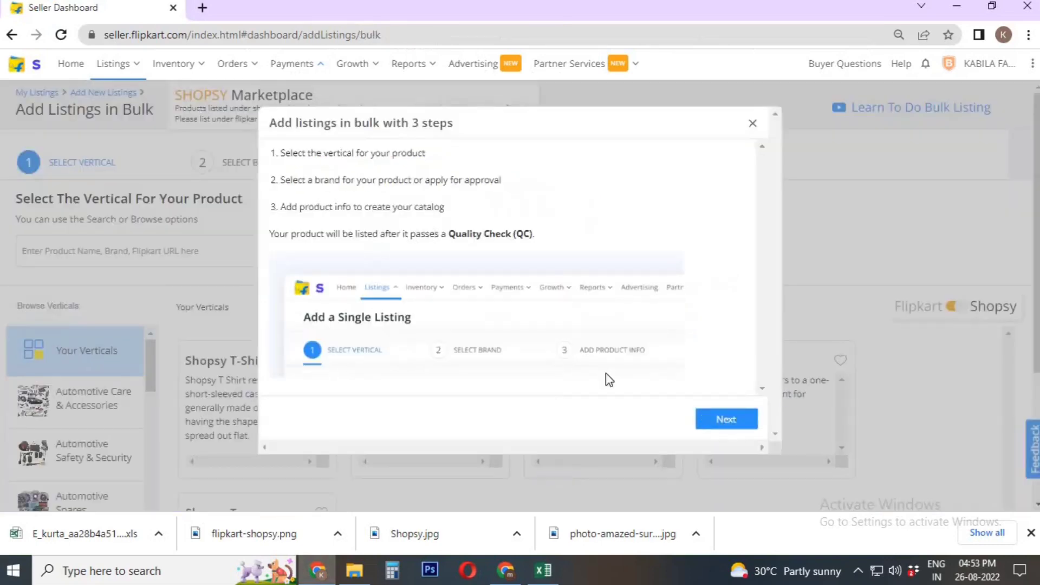
{"action": "left_click", "coordinate": [737, 420]}
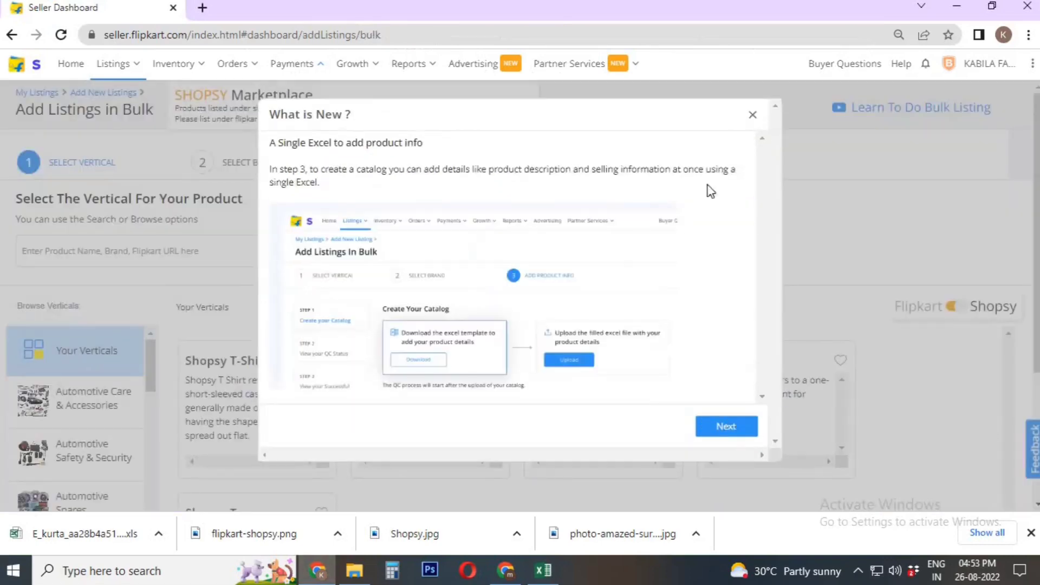
{"action": "left_click", "coordinate": [753, 120]}
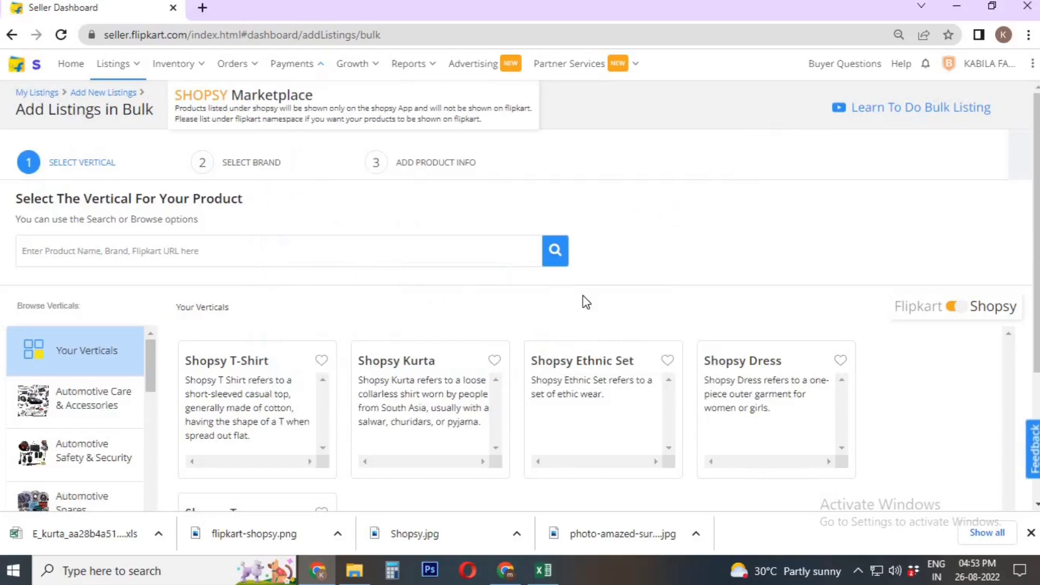
Step: Choose the Shopsy Kurta vertical and the KABILA FASHION brand for the bulk listing, dismissing the catalog tour
{"action": "scroll", "coordinate": [455, 325], "scroll_direction": "down", "scroll_amount": 1}
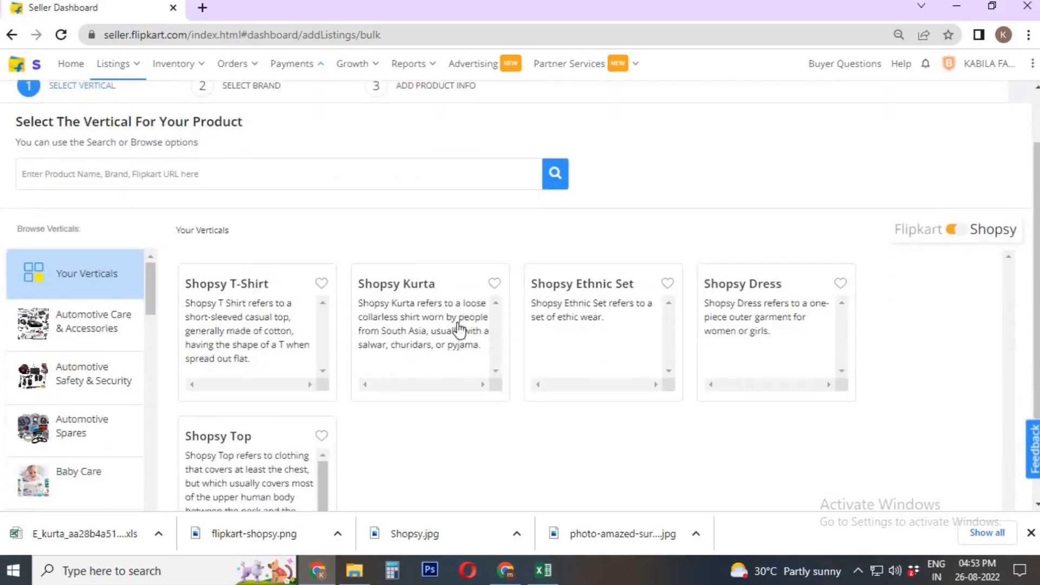
{"action": "left_click", "coordinate": [459, 329]}
{"action": "left_click", "coordinate": [837, 285]}
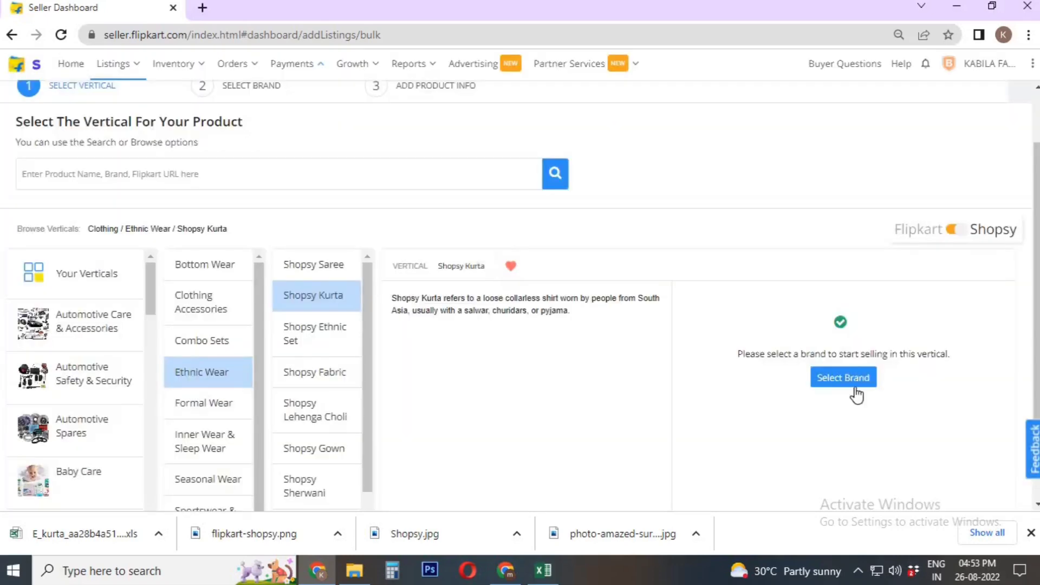
{"action": "left_click", "coordinate": [841, 383]}
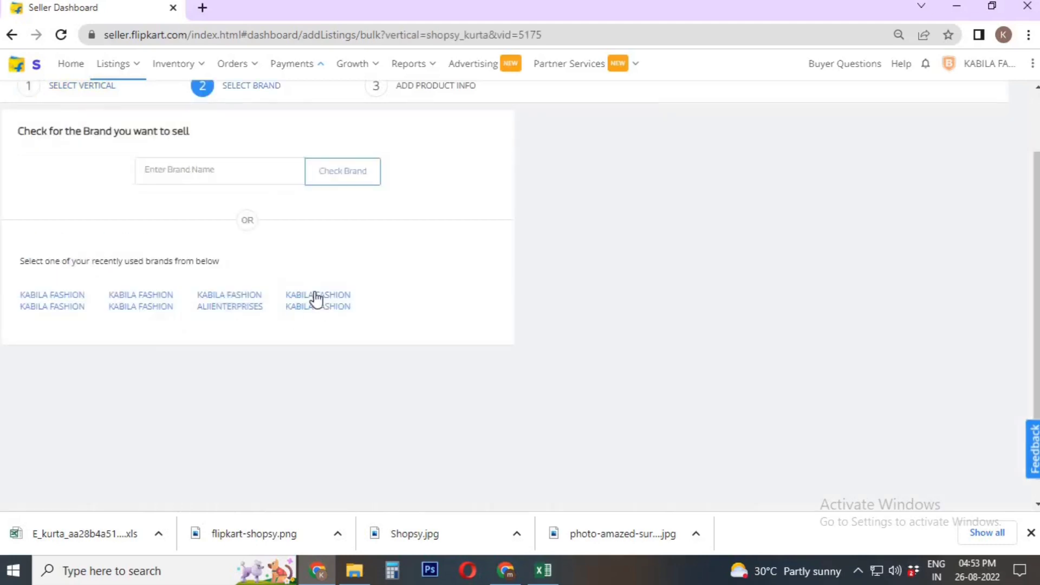
{"action": "left_click", "coordinate": [316, 298]}
{"action": "left_click", "coordinate": [770, 228]}
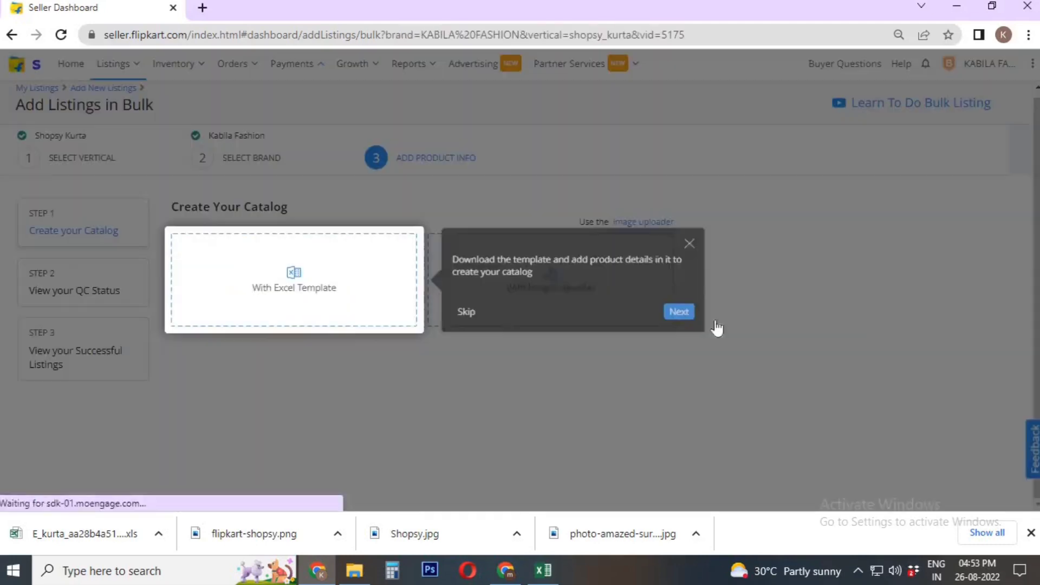
{"action": "left_click", "coordinate": [689, 245]}
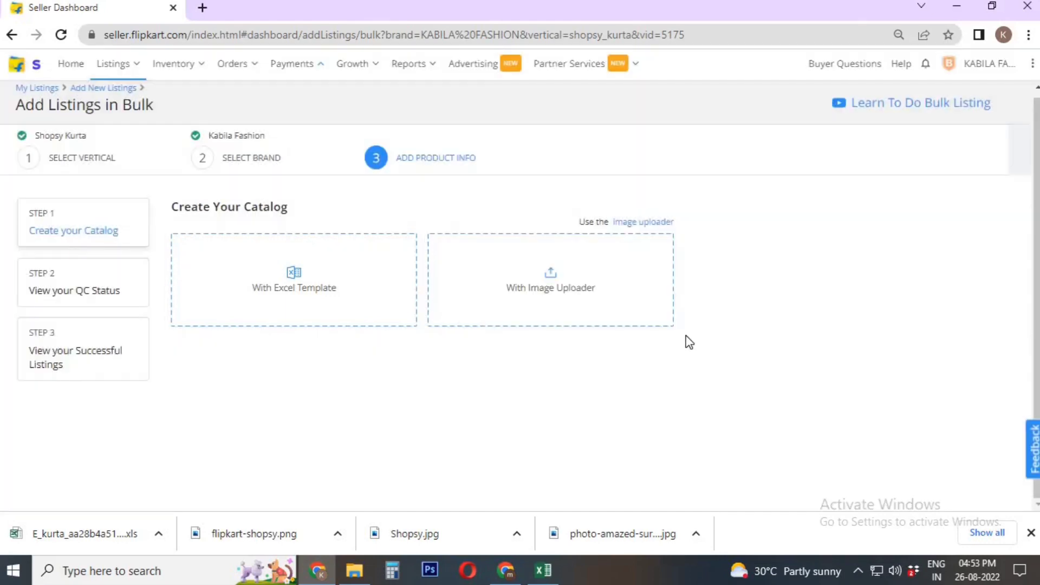
Step: Download the Shopsy Kurta Excel template and open it maximized with editing and macros enabled
{"action": "left_click", "coordinate": [306, 293]}
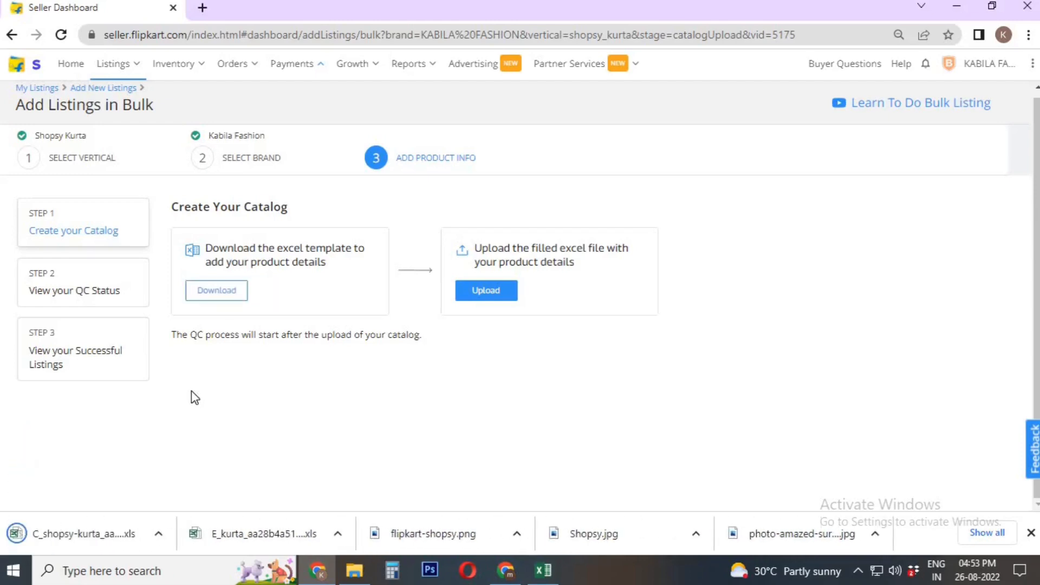
{"action": "left_click", "coordinate": [96, 535]}
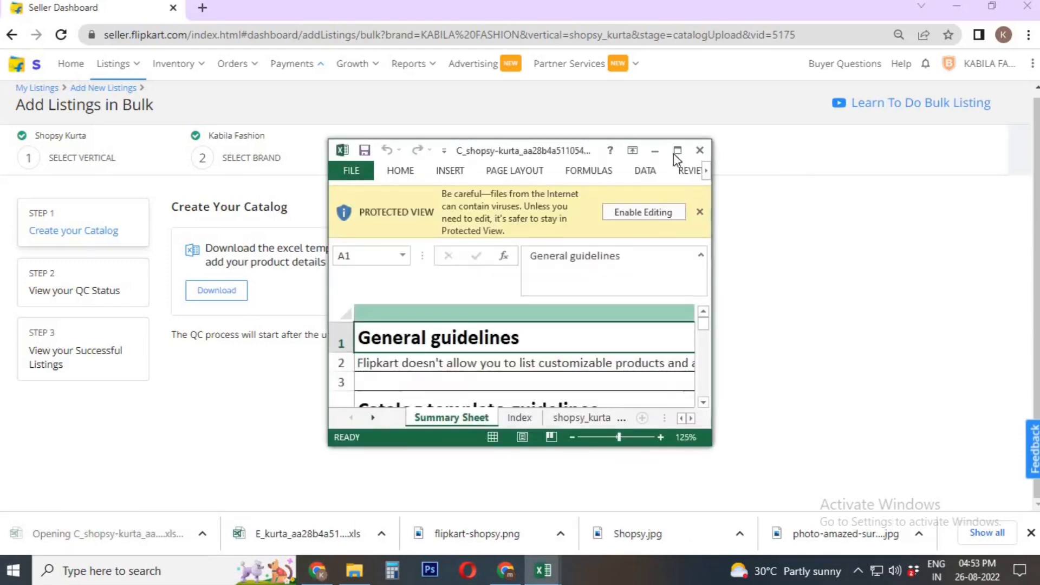
{"action": "left_click", "coordinate": [643, 212]}
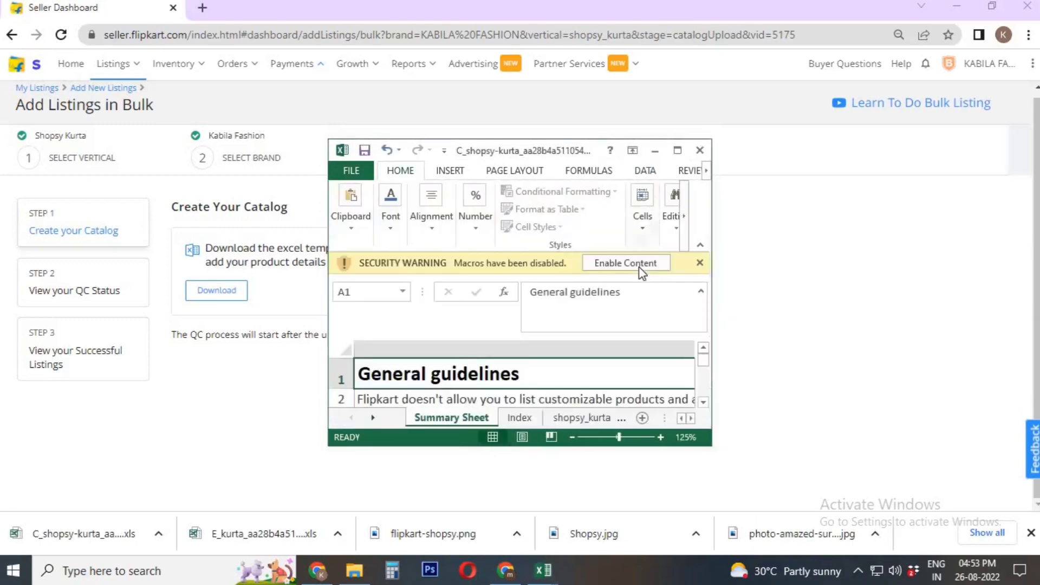
{"action": "left_click", "coordinate": [639, 267]}
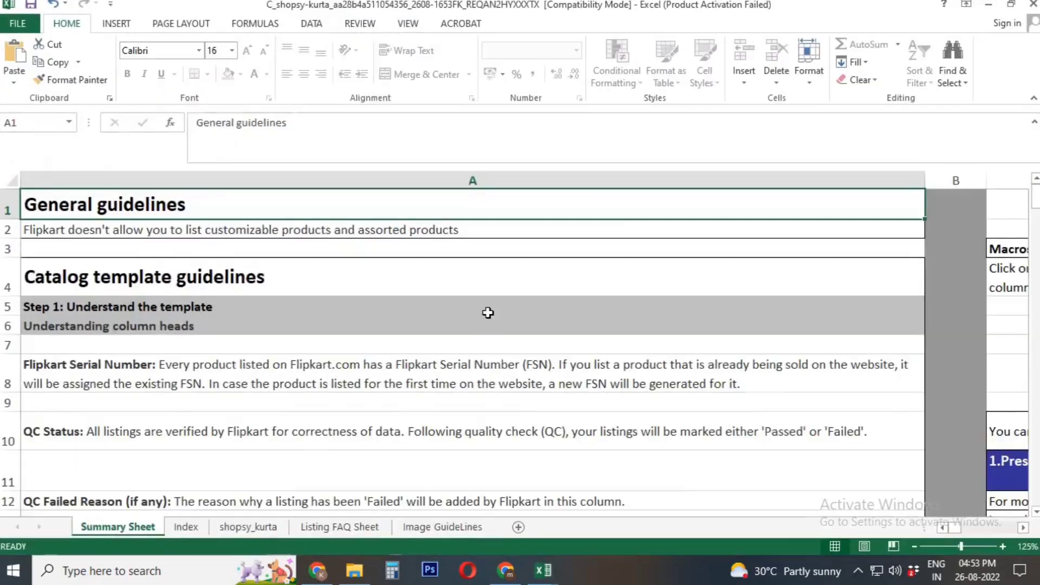
{"action": "left_click", "coordinate": [678, 151]}
Step: Enter the Seller SKU ID SHOPSY-KK-BANDHEJ-SINGLE-S in cell G5 of the shopsy_kurta sheet
{"action": "left_click", "coordinate": [277, 527]}
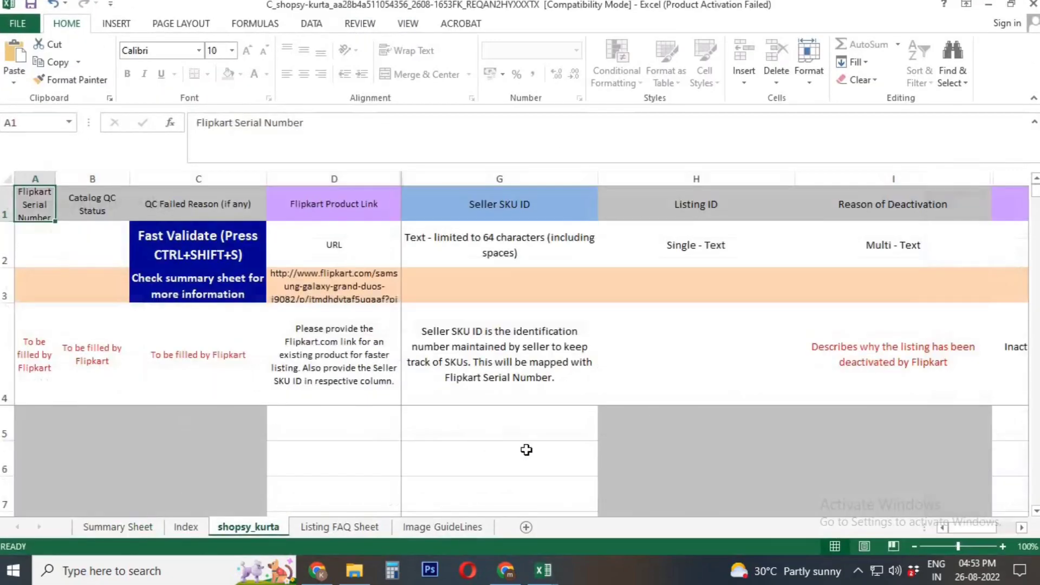
{"action": "left_click", "coordinate": [508, 429]}
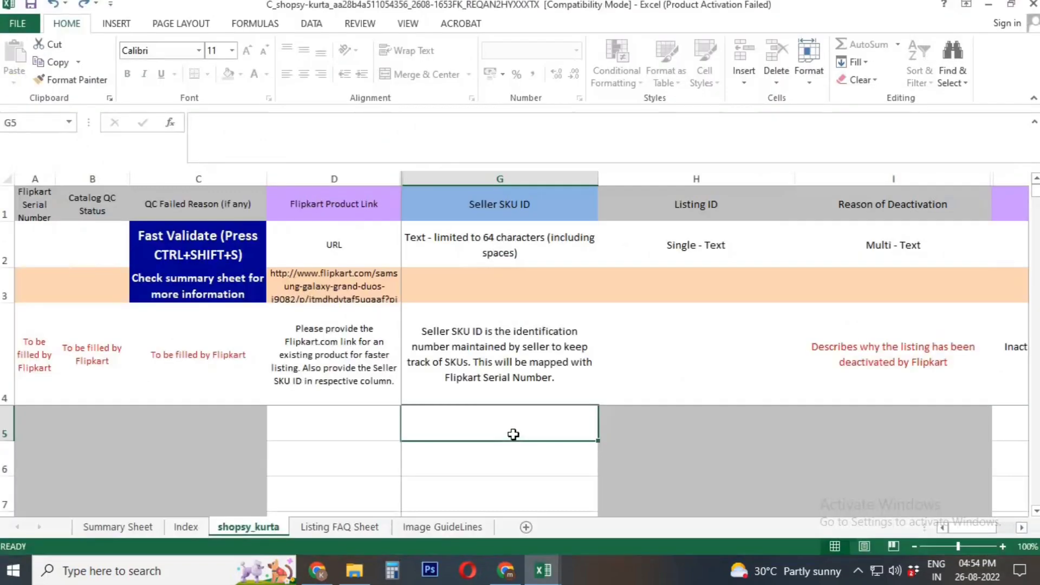
{"action": "type", "text": "SHO"}
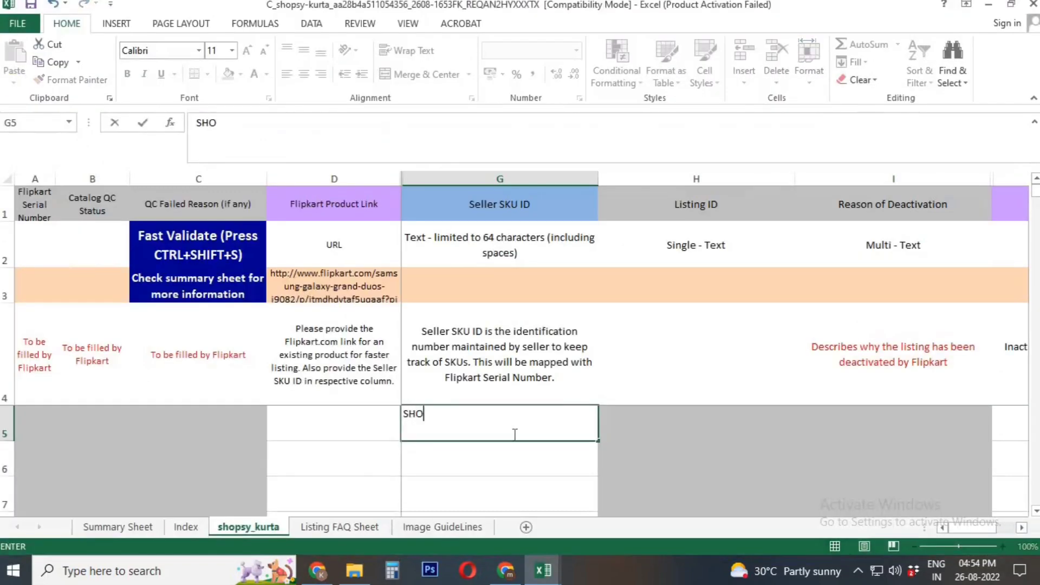
{"action": "type", "text": "PSY-KK-BANDHEJ"}
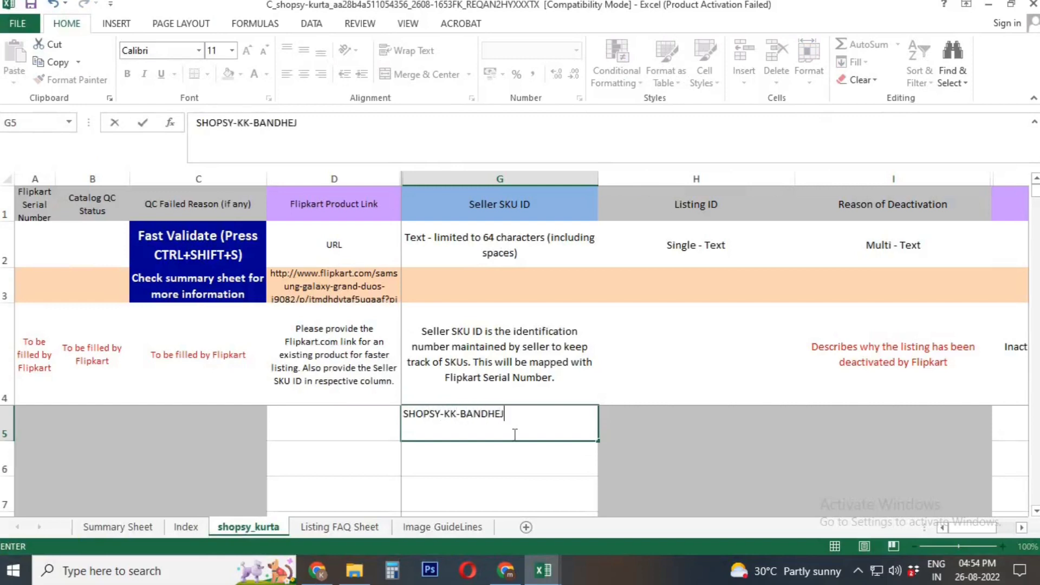
{"action": "type", "text": "-SINGLE-S"}
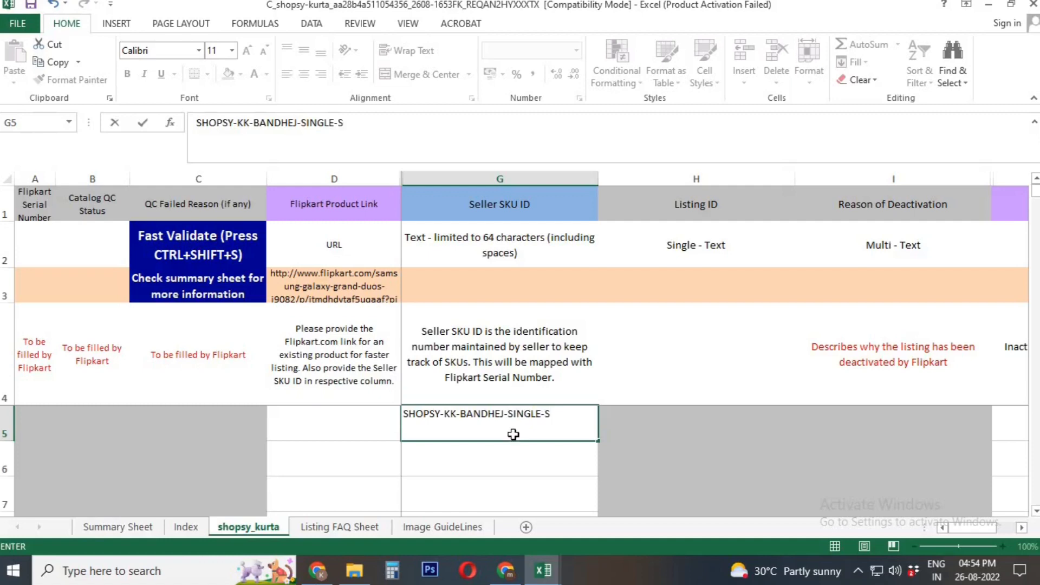
{"action": "key", "text": "Return"}
Step: Copy the Seller SKU ID from G5 into the cells below it down to row 9
{"action": "left_click", "coordinate": [513, 434]}
{"action": "key", "text": "ctrl+c"}
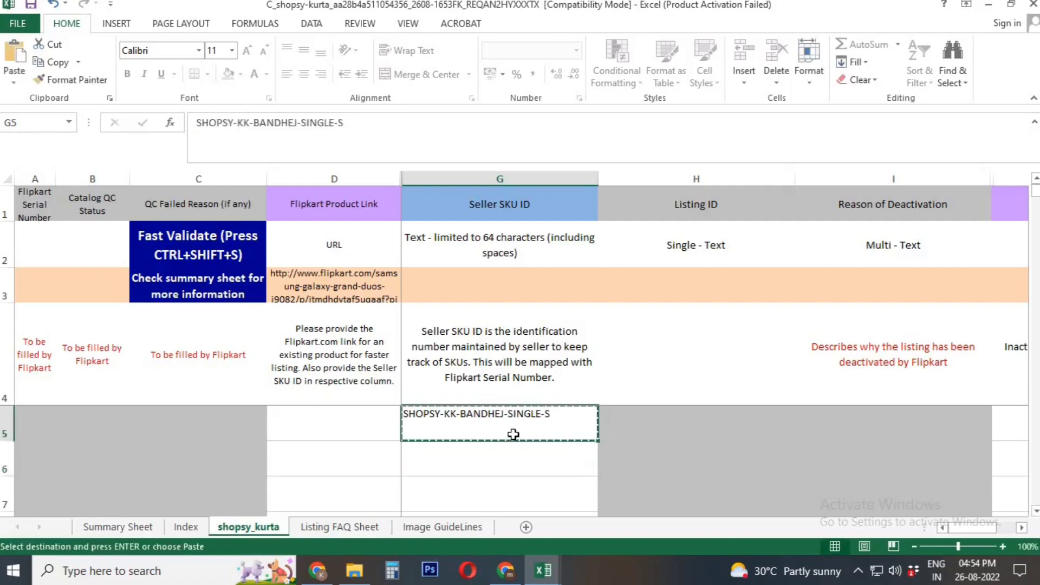
{"action": "left_click_drag", "start_coordinate": [514, 434], "coordinate": [513, 434]}
{"action": "key", "text": "ctrl+v"}
{"action": "key", "text": "Up"}
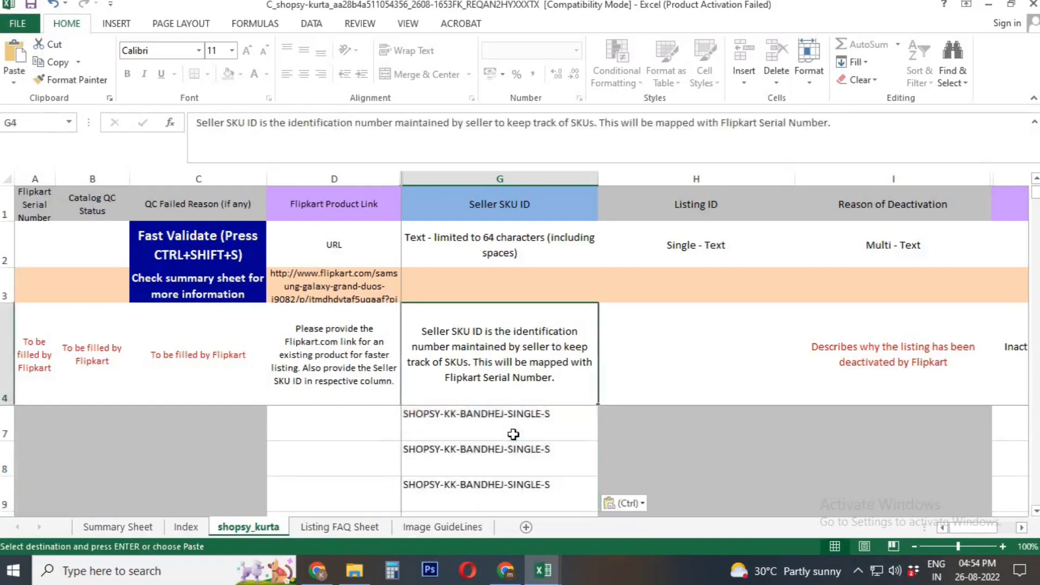
Step: Change the size suffix of the Seller SKU ID to M in G6 and to L in G7
{"action": "key", "text": "Down"}
{"action": "key", "text": "Down"}
{"action": "key", "text": "F2"}
{"action": "key", "text": "BackSpace"}
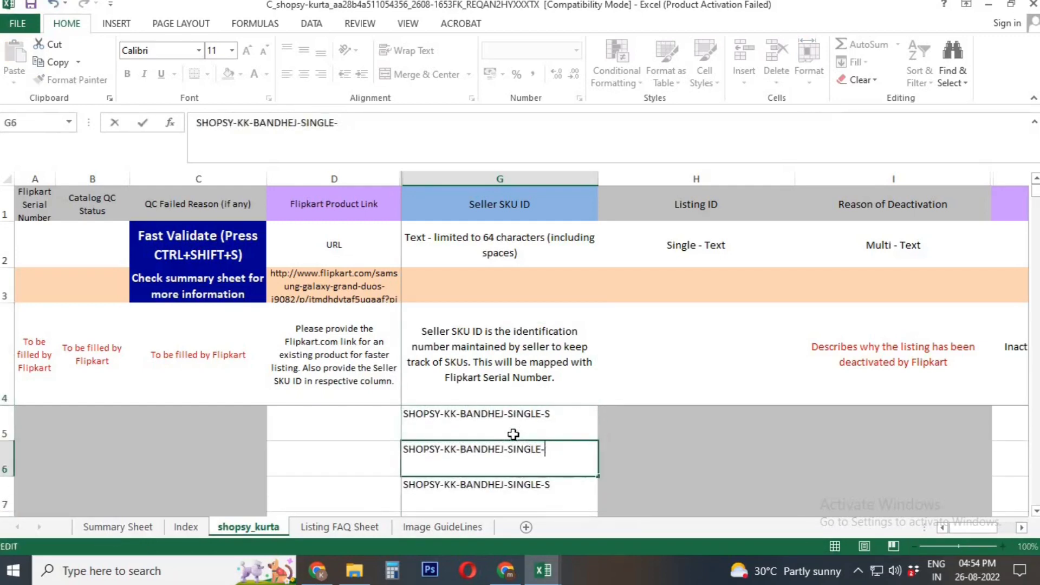
{"action": "type", "text": "M"}
{"action": "key", "text": "Return"}
{"action": "key", "text": "F2"}
{"action": "key", "text": "BackSpace"}
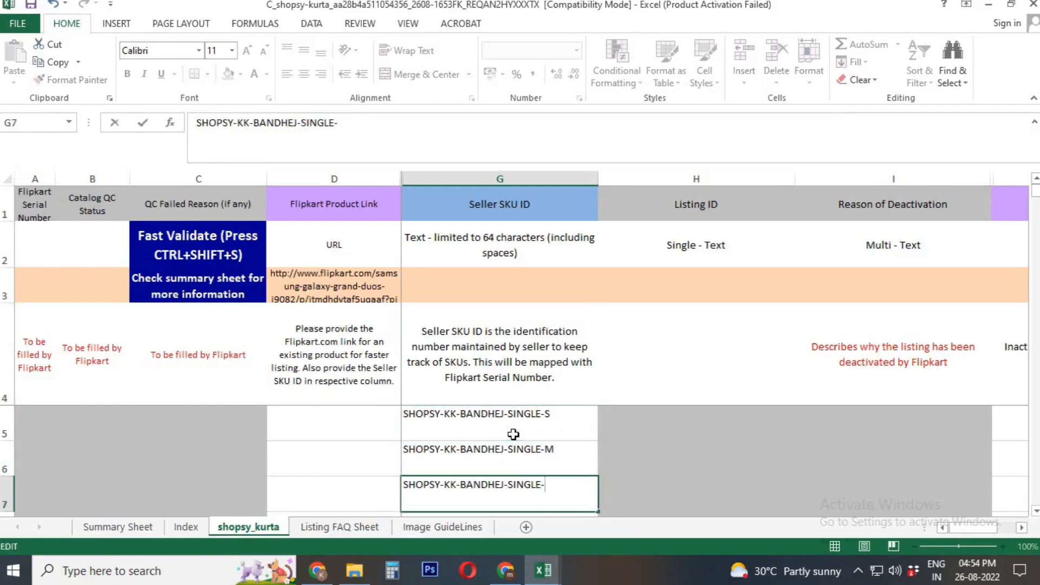
{"action": "type", "text": "L"}
{"action": "key", "text": "ctrl+Return"}
Step: Change the size suffix of the Seller SKU ID to XL in G8 and to XXL in G9
{"action": "key", "text": "Down"}
{"action": "key", "text": "F2"}
{"action": "type", "text": "XL"}
{"action": "key", "text": "Return"}
{"action": "key", "text": "F2"}
{"action": "key", "text": "BackSpace"}
{"action": "type", "text": "XXL"}
{"action": "key", "text": "Return"}
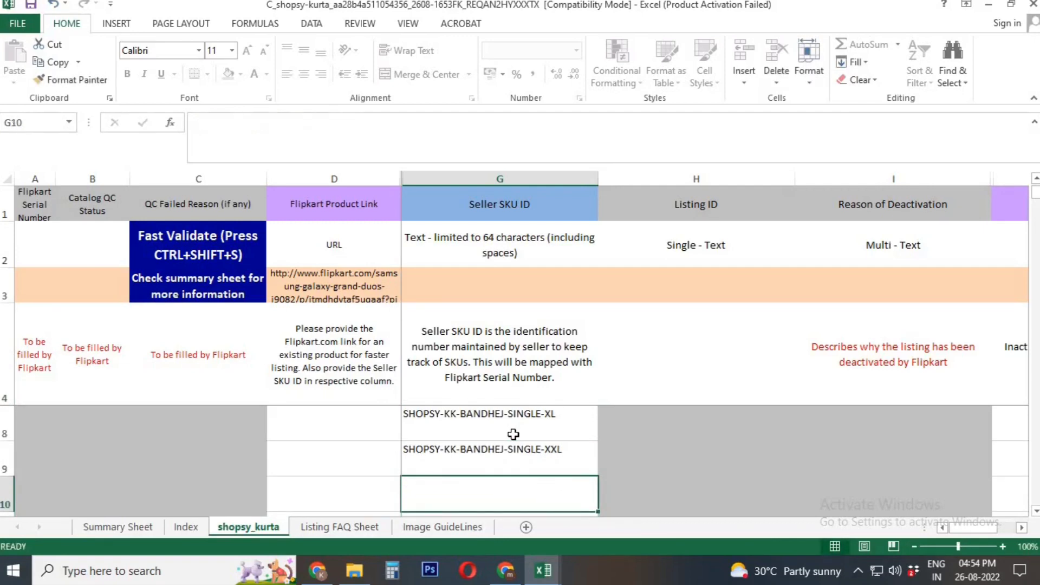
Step: Review the Seller SKU IDs in column G of the shopsy_kurta sheet from row 9 up to row 5
{"action": "key", "text": "Up"}
{"action": "key", "text": "Up"}
{"action": "key", "text": "Up"}
{"action": "key", "text": "Up"}
{"action": "key", "text": "Up"}
{"action": "key", "text": "Up"}
{"action": "key", "text": "Up"}
{"action": "key", "text": "Up"}
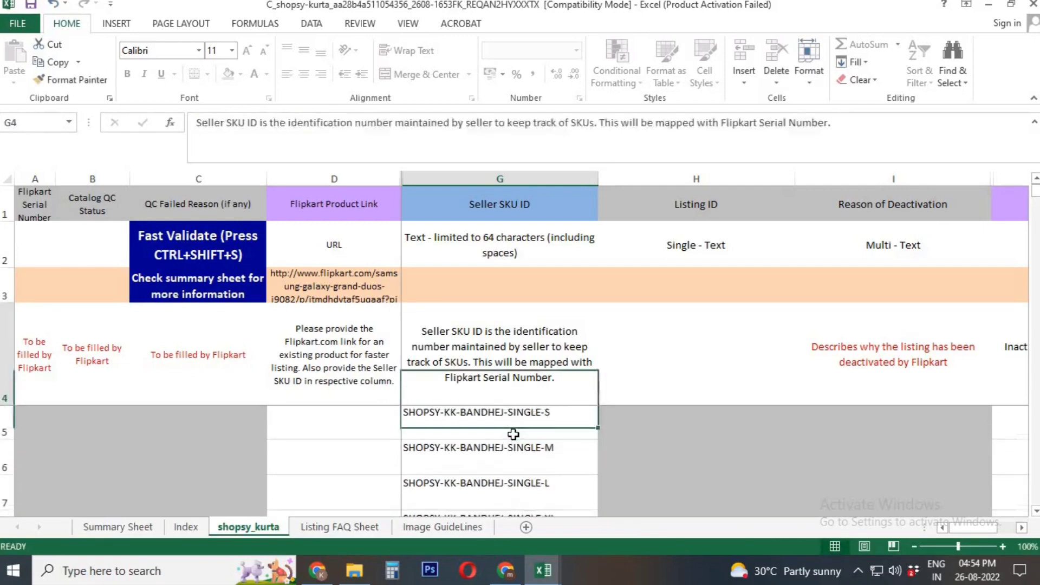
{"action": "key", "text": "Down"}
{"action": "key", "text": "Down"}
{"action": "key", "text": "Down"}
Step: Switch to the existing Flipkart kurta workbook and examine its Seller SKU IDs, sizes and neighbouring attribute columns
{"action": "key", "text": "alt+Tab"}
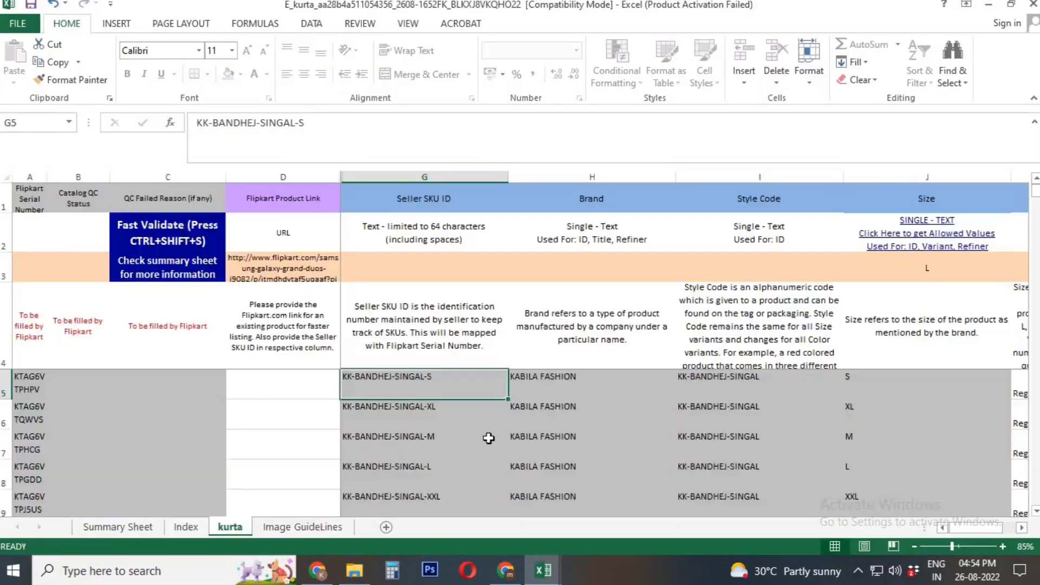
{"action": "key", "text": "Down"}
{"action": "key", "text": "Down"}
{"action": "key", "text": "Down"}
{"action": "key", "text": "Down"}
{"action": "key", "text": "Up"}
{"action": "key", "text": "Up"}
{"action": "key", "text": "Up"}
{"action": "key", "text": "Up"}
{"action": "key", "text": "Up"}
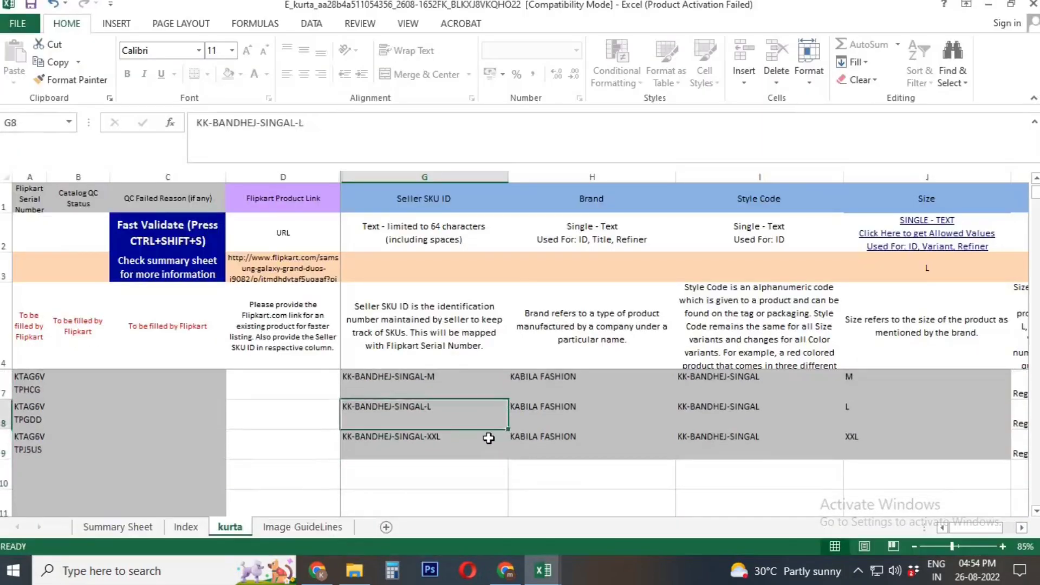
{"action": "key", "text": "Down"}
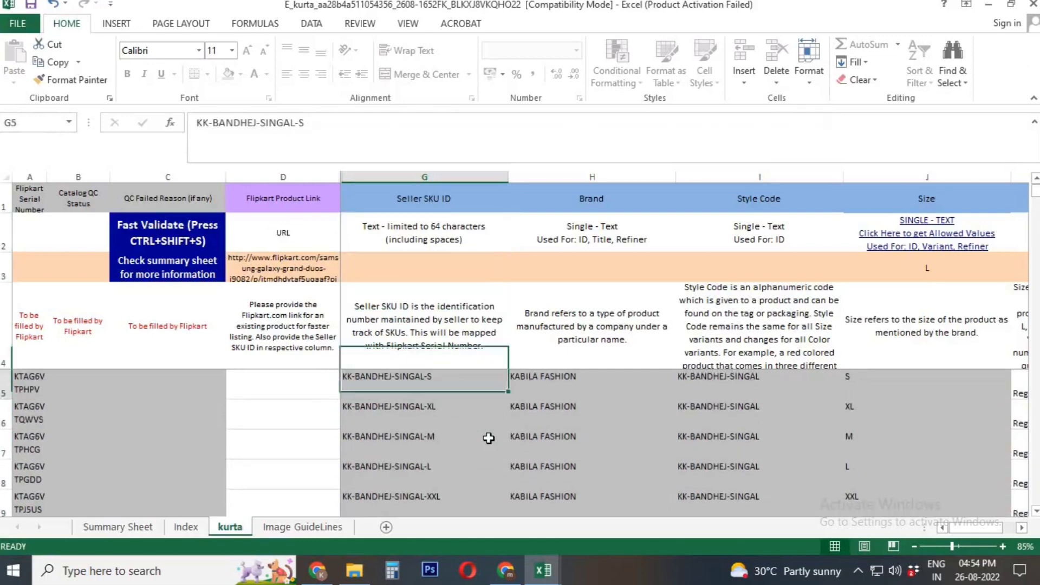
{"action": "key", "text": "Right"}
{"action": "key", "text": "Right"}
{"action": "key", "text": "Right"}
{"action": "key", "text": "Right"}
{"action": "key", "text": "Right"}
{"action": "key", "text": "Left"}
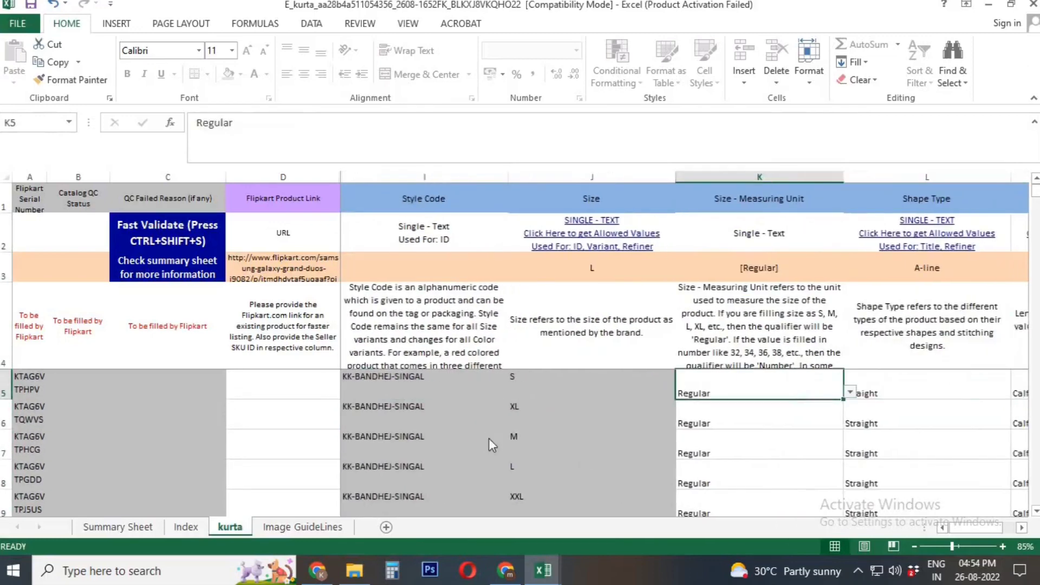
Step: Return to the shopsy_kurta workbook and set the Listing Status in K5 to Active
{"action": "key", "text": "alt+Tab"}
{"action": "key", "text": "alt+Tab"}
{"action": "left_click", "coordinate": [489, 438]}
{"action": "key", "text": "Right"}
{"action": "key", "text": "Right"}
{"action": "key", "text": "Right"}
{"action": "key", "text": "Right"}
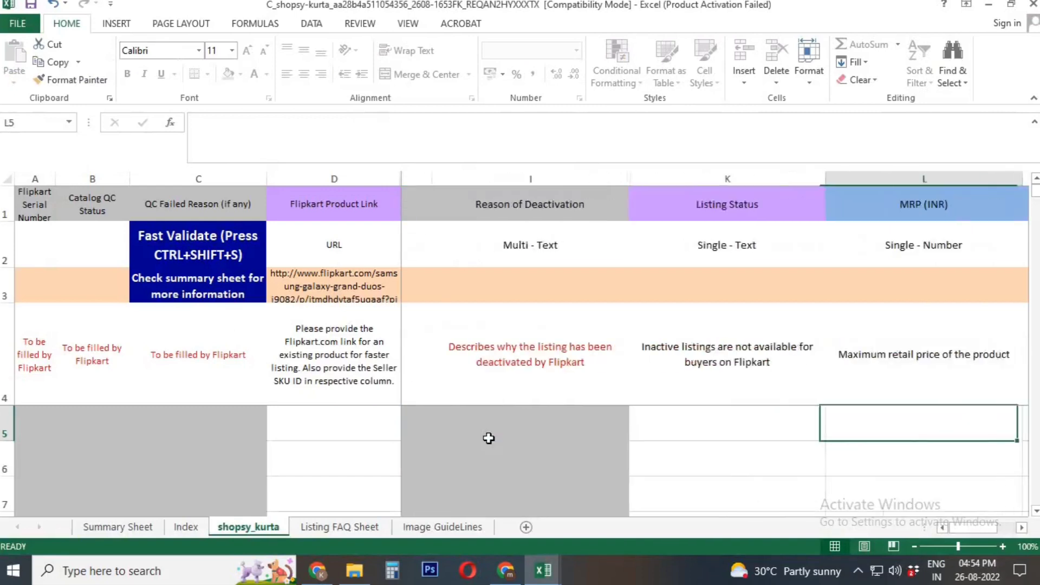
{"action": "key", "text": "Left"}
{"action": "key", "text": "alt+Down"}
{"action": "key", "text": "Down"}
{"action": "key", "text": "Return"}
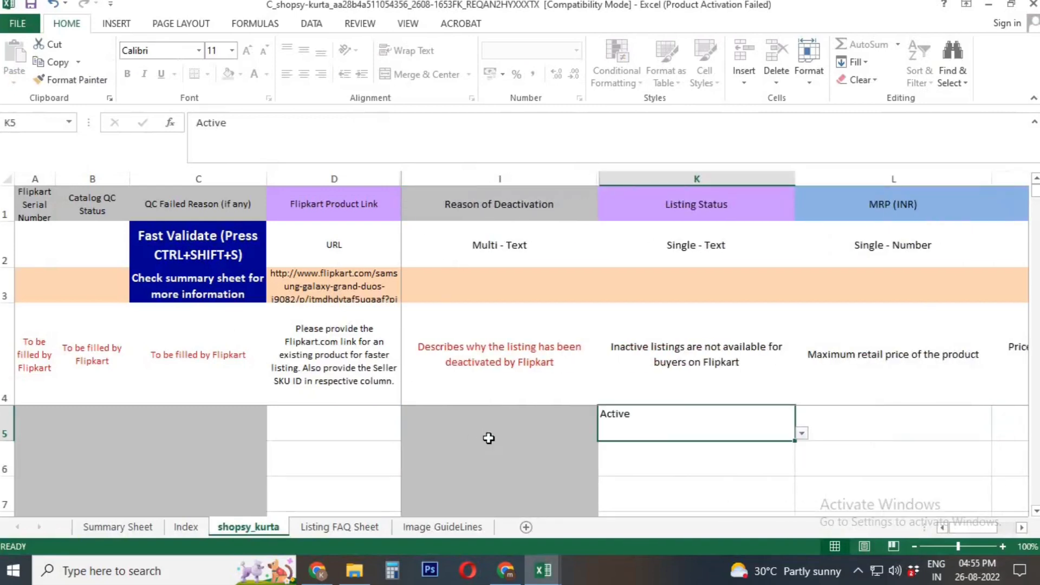
Step: Copy the Active listing status from K5 into the cells below it down to row 9
{"action": "key", "text": "ctrl+c"}
{"action": "key", "text": "shift+Down"}
{"action": "key", "text": "shift+Down"}
{"action": "key", "text": "shift+Down"}
{"action": "key", "text": "shift+Down"}
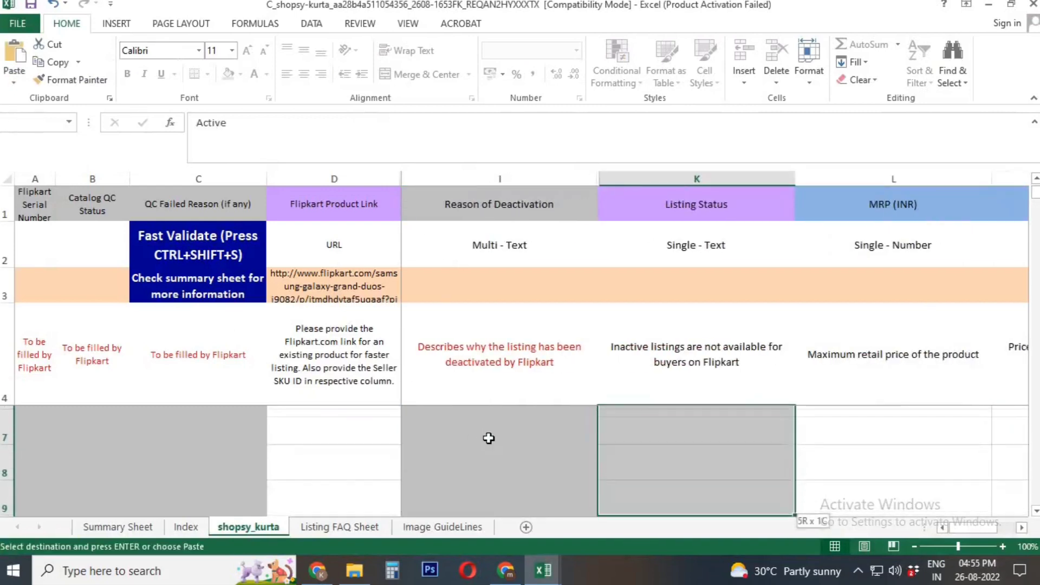
{"action": "key", "text": "ctrl+v"}
{"action": "key", "text": "shift+Up"}
{"action": "key", "text": "shift+Up"}
{"action": "key", "text": "shift+Up"}
{"action": "key", "text": "shift+Up"}
Step: Enter an MRP of 799 in L5 and a selling price of 399 in M5
{"action": "key", "text": "Right"}
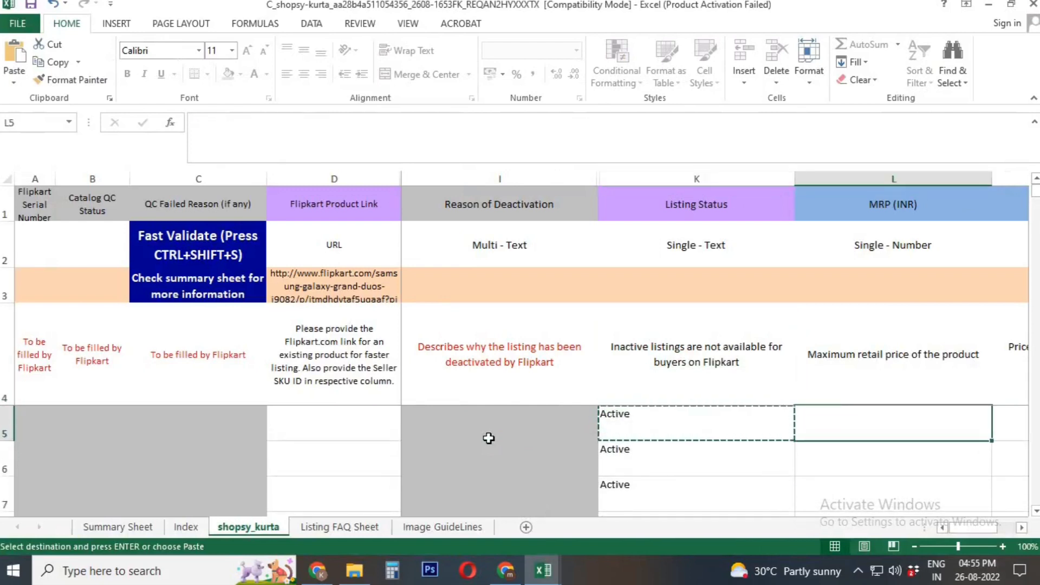
{"action": "type", "text": "799"}
{"action": "key", "text": "Return"}
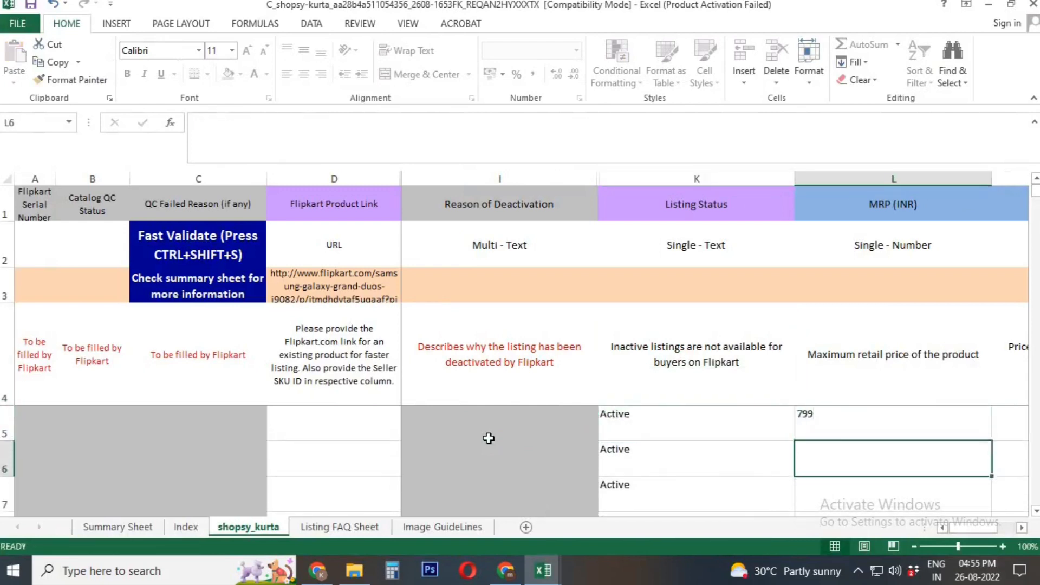
{"action": "key", "text": "Up"}
{"action": "key", "text": "ctrl+c"}
{"action": "key", "text": "Right"}
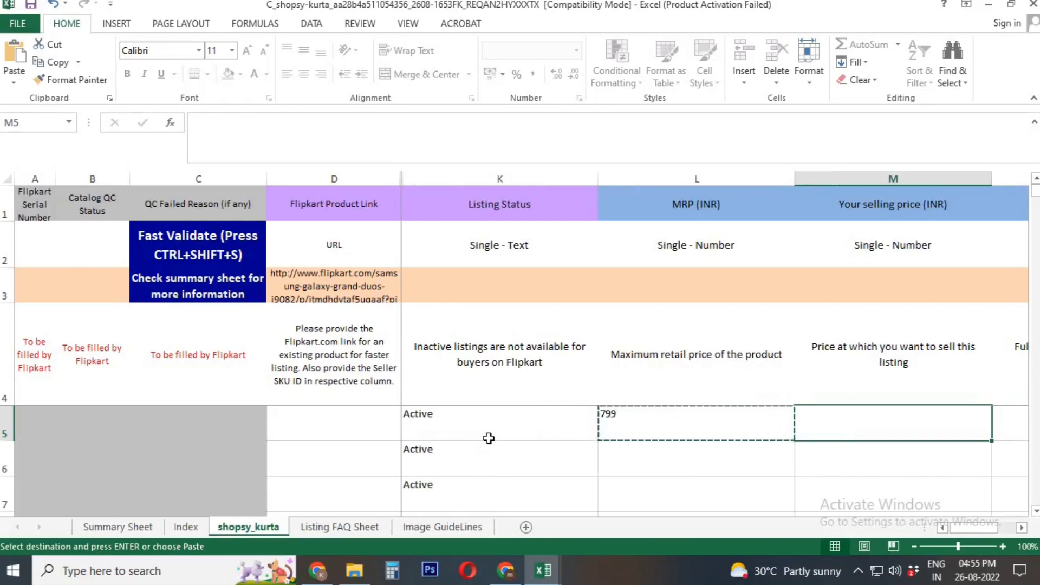
{"action": "type", "text": "399"}
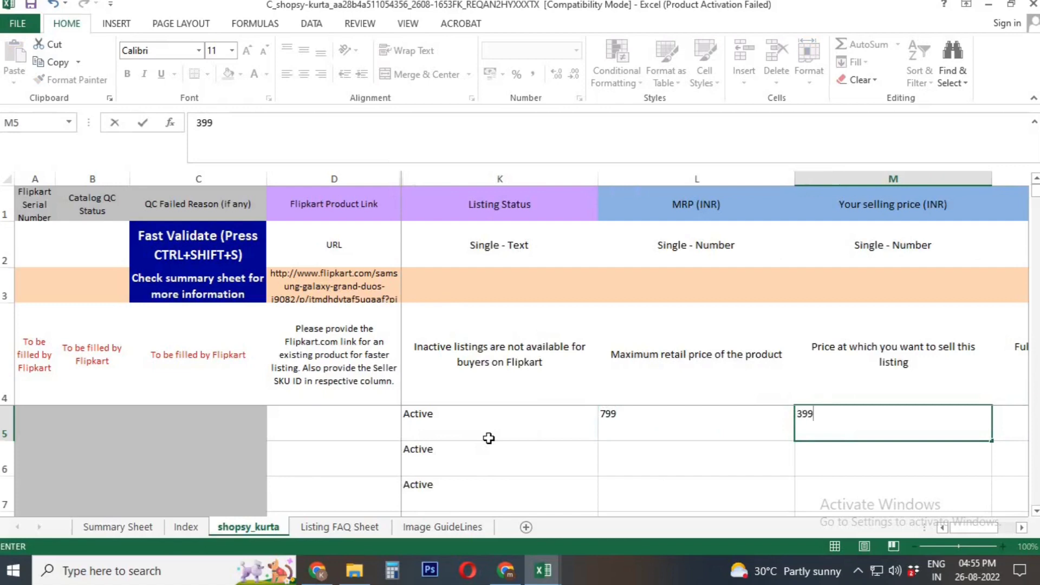
Step: Set Fullfilment by to Seller in N5 and Procurement type to express in O5
{"action": "key", "text": "Right"}
{"action": "key", "text": "alt+Down"}
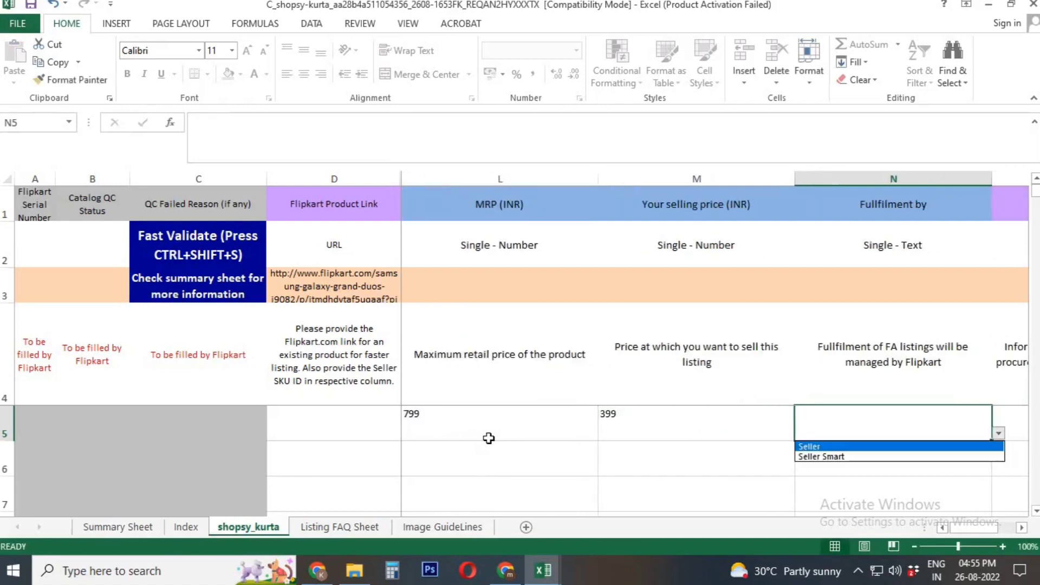
{"action": "key", "text": "Return"}
{"action": "key", "text": "Right"}
{"action": "key", "text": "alt+Down"}
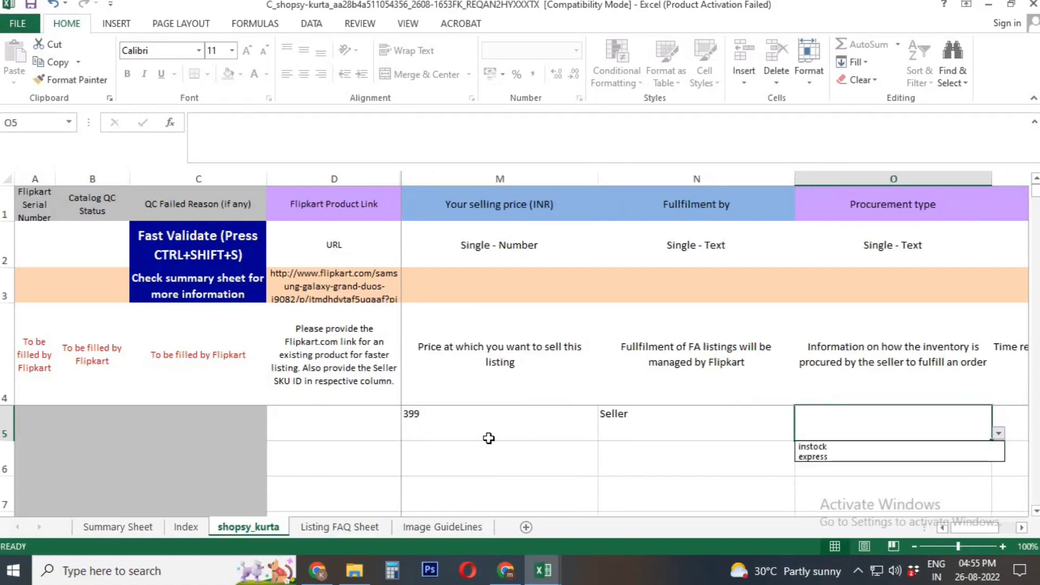
{"action": "key", "text": "Down"}
{"action": "key", "text": "Down"}
{"action": "key", "text": "Return"}
Step: Enter a Procurement SLA of 2 days in P5 and a Stock of 200 in Q5
{"action": "key", "text": "Right"}
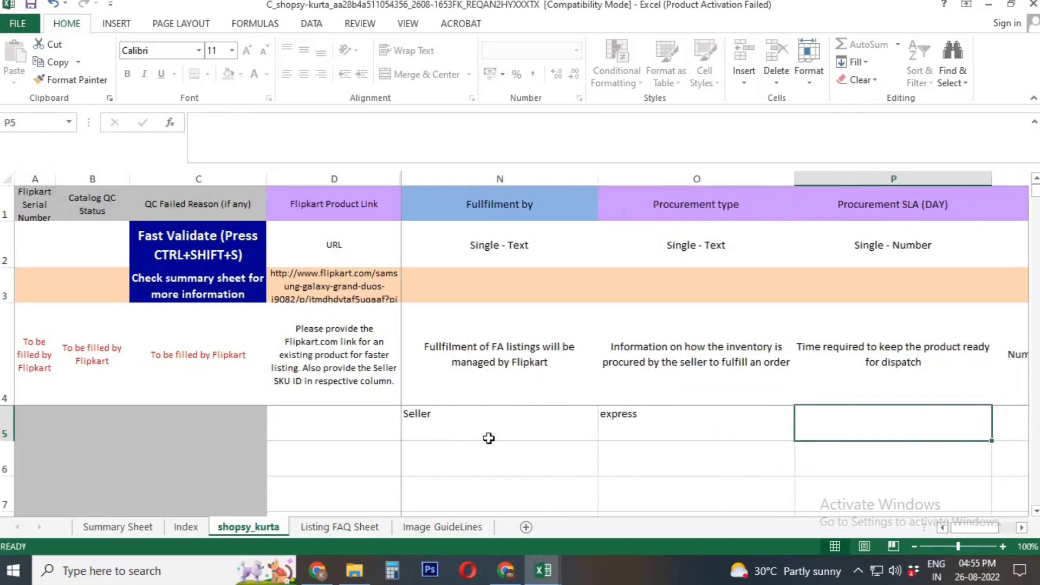
{"action": "type", "text": "2"}
{"action": "key", "text": "Right"}
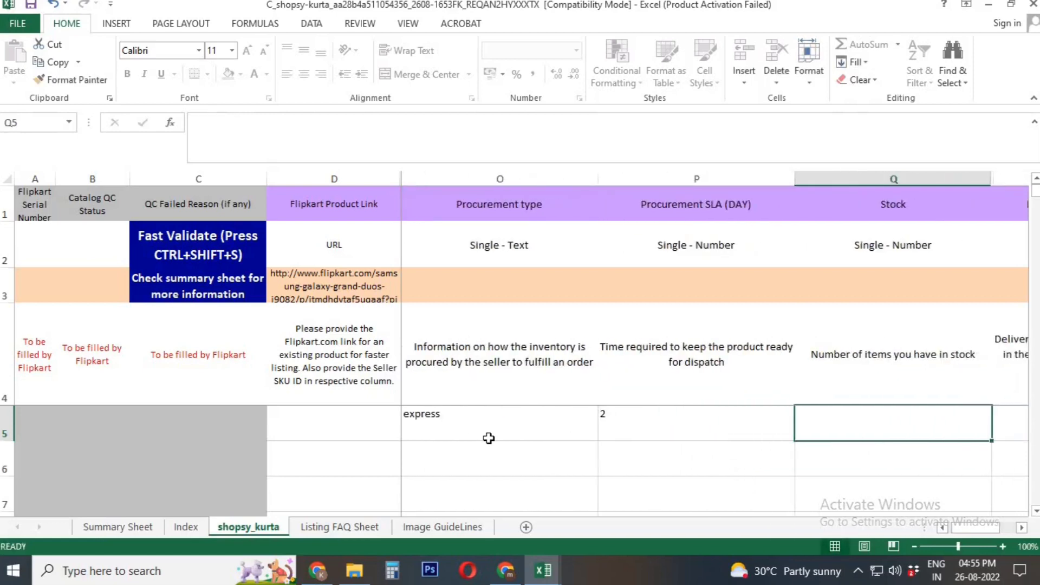
{"action": "type", "text": "200"}
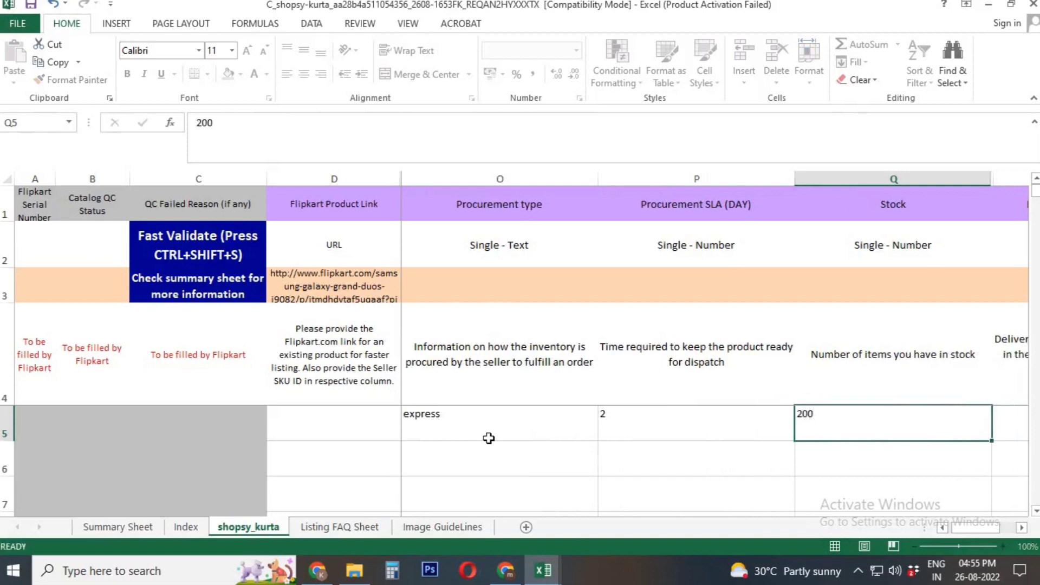
Step: Set the local, zonal and national delivery charges in row 5 to 0
{"action": "key", "text": "Right"}
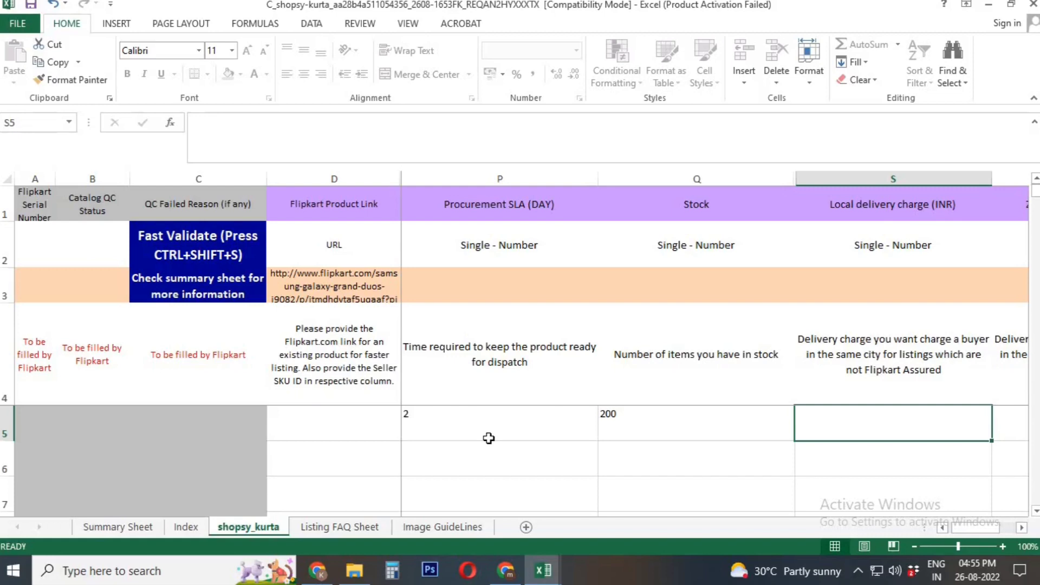
{"action": "type", "text": "0"}
{"action": "key", "text": "Right"}
{"action": "type", "text": "0"}
{"action": "key", "text": "Right"}
{"action": "type", "text": "0"}
Step: Enter the row 5 package details: weight 0.200 kg, length 33 cm, breadth 3 cm and height 38 cm
{"action": "key", "text": "Right"}
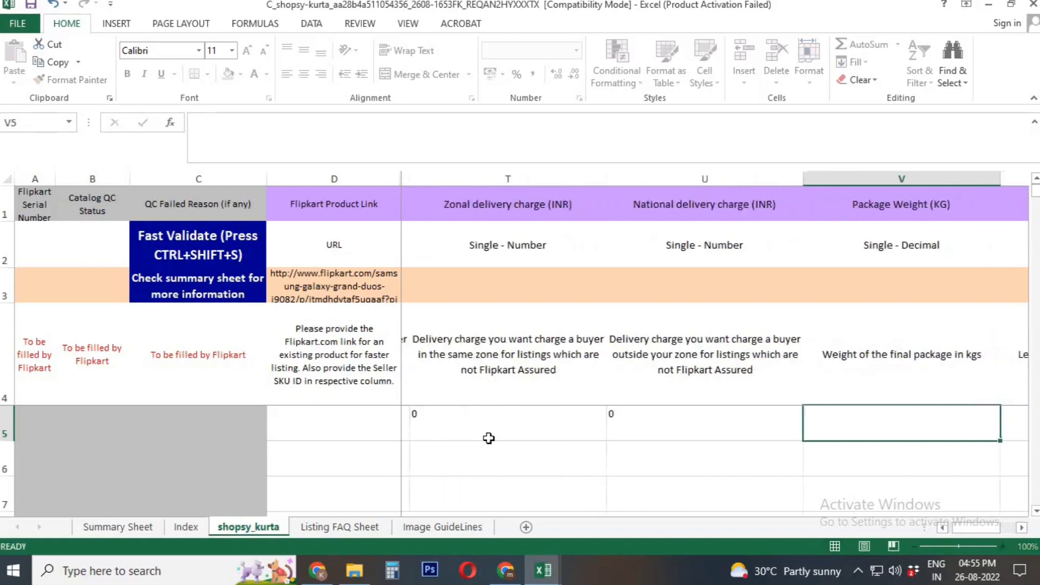
{"action": "type", "text": "0.200"}
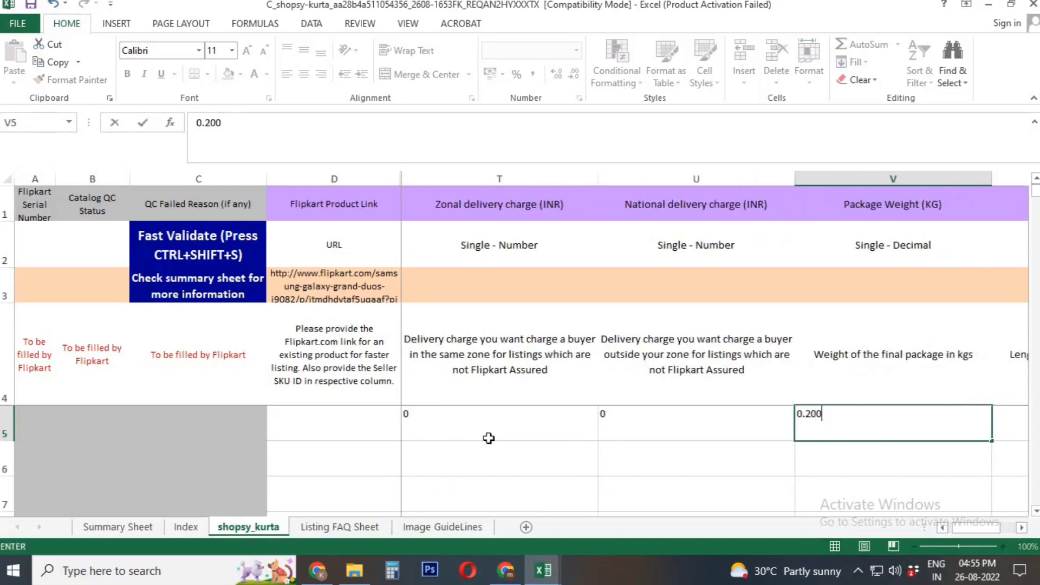
{"action": "key", "text": "Right"}
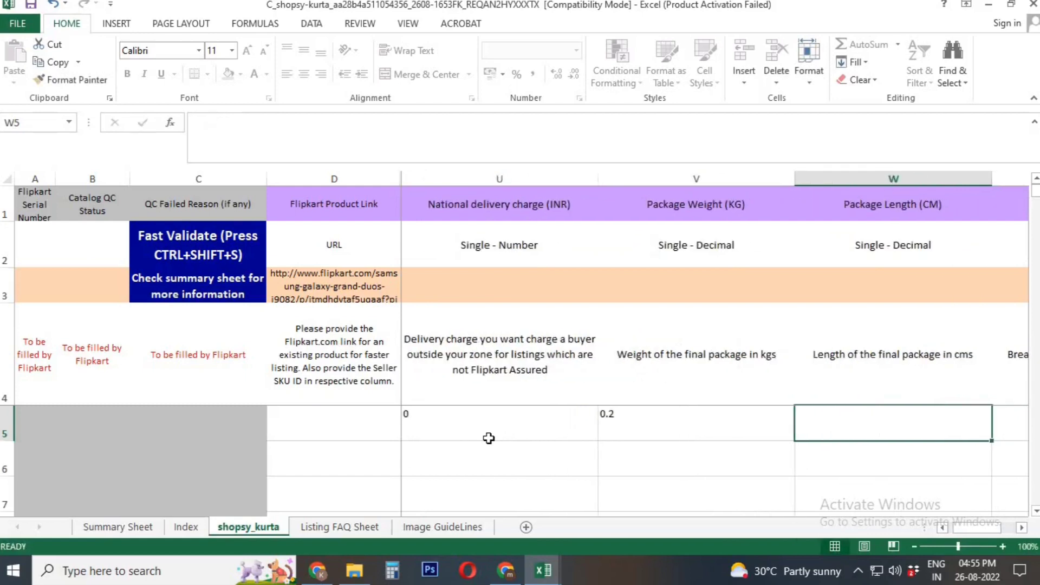
{"action": "scroll", "coordinate": [489, 438], "scroll_direction": "right", "scroll_amount": 1}
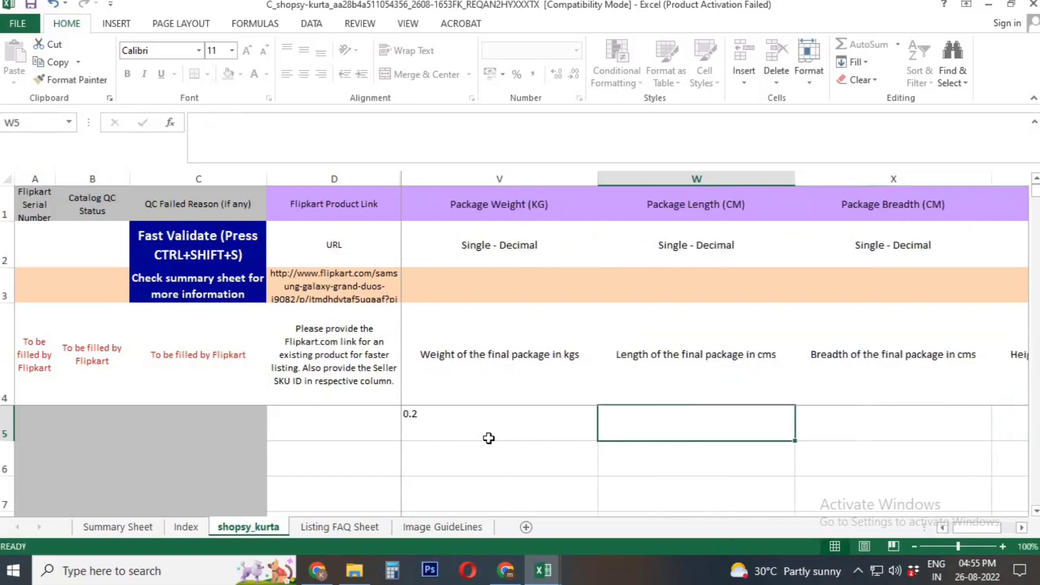
{"action": "type", "text": "33"}
{"action": "key", "text": "Right"}
{"action": "type", "text": "3"}
{"action": "key", "text": "Right"}
{"action": "type", "text": "3"}
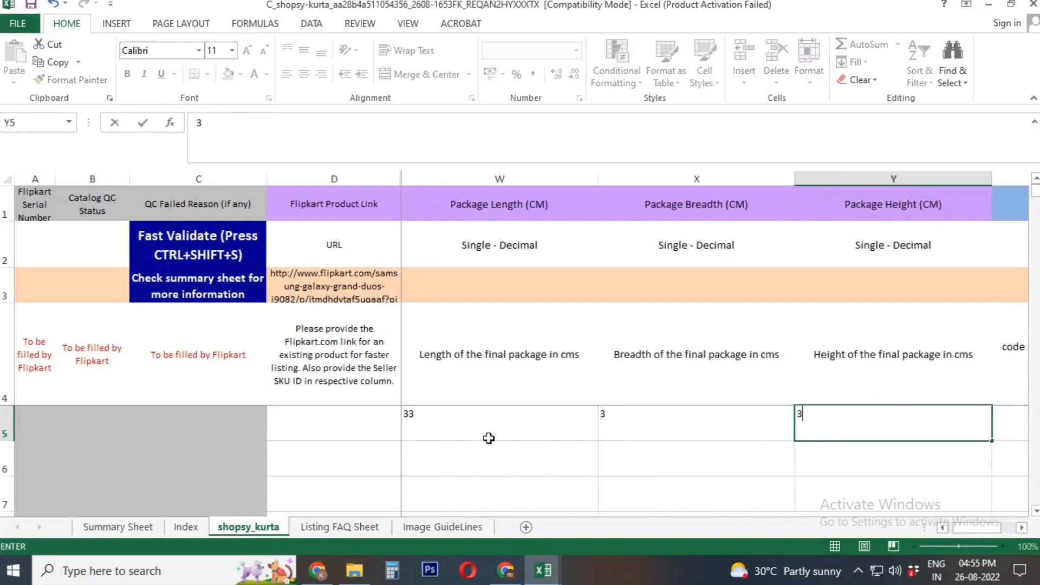
{"action": "type", "text": "8"}
Step: Enter HSN code 6211 in Z5 and set the Country of Origin in AB5 to India, leaving Luxury Cess blank
{"action": "key", "text": "Right"}
{"action": "type", "text": "6211"}
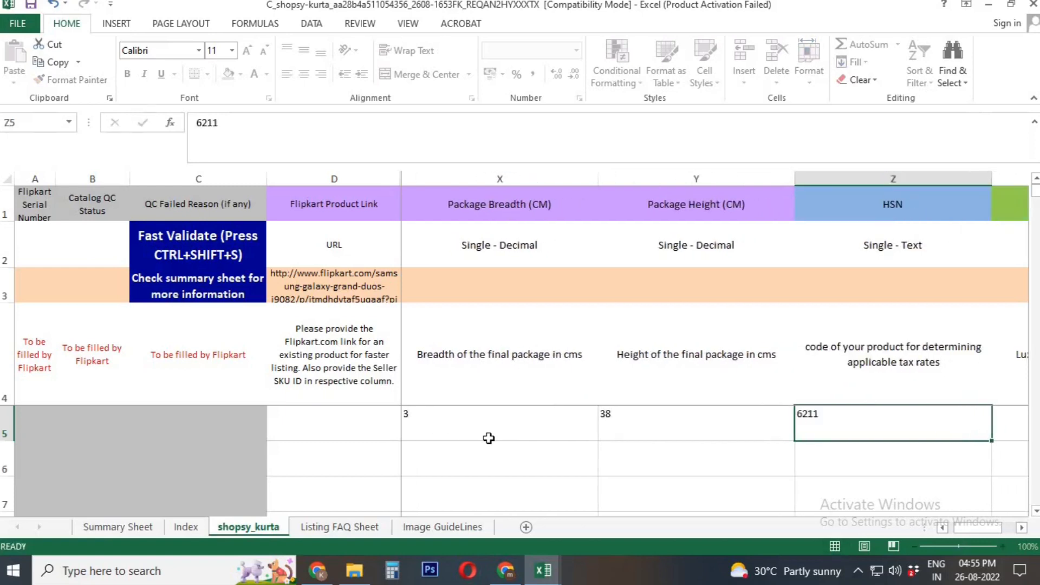
{"action": "key", "text": "Right"}
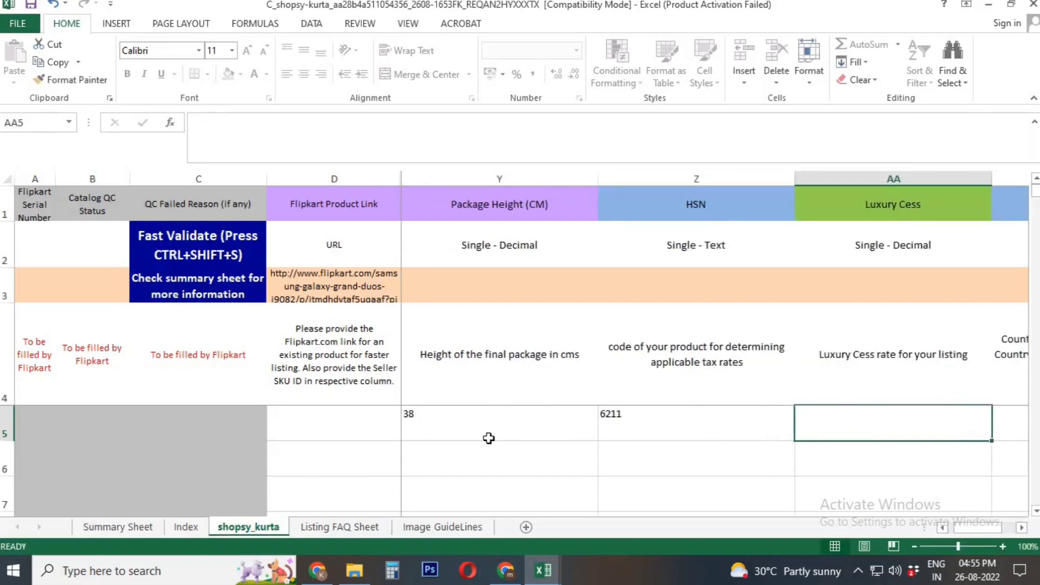
{"action": "key", "text": "Right"}
{"action": "key", "text": "alt+Down"}
{"action": "key", "text": "Down"}
{"action": "key", "text": "Return"}
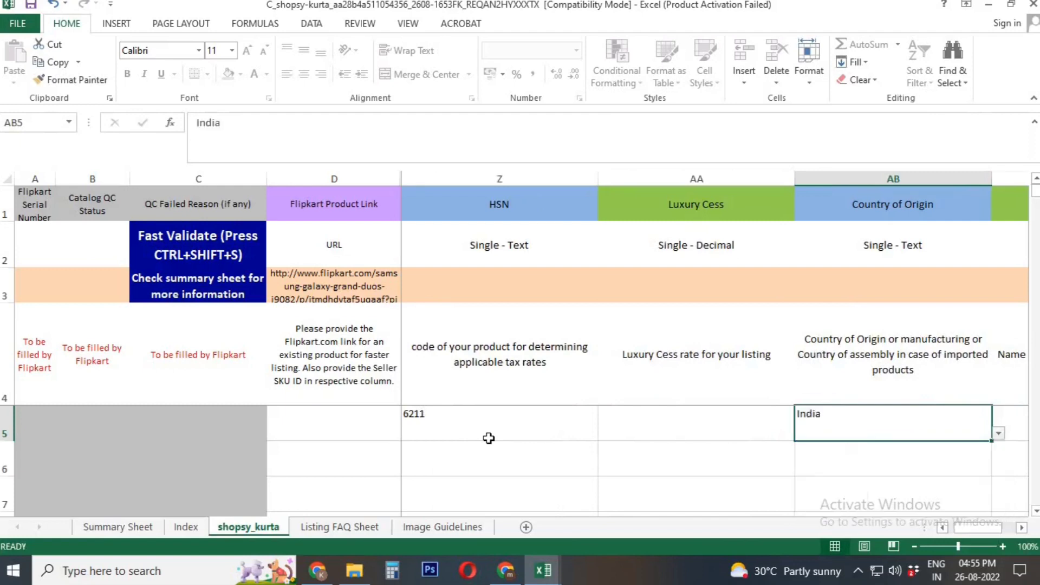
Step: Enter KAYI FASHION LLP with its city, state and country as the Manufacturer Details in AC5
{"action": "key", "text": "Right"}
{"action": "type", "text": "KAY"}
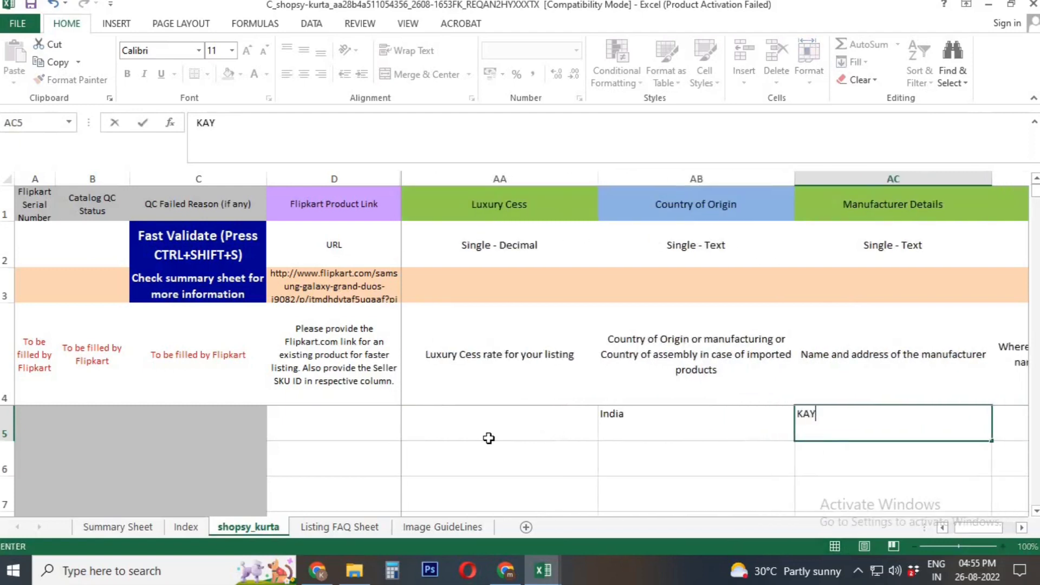
{"action": "type", "text": "I FASHION "}
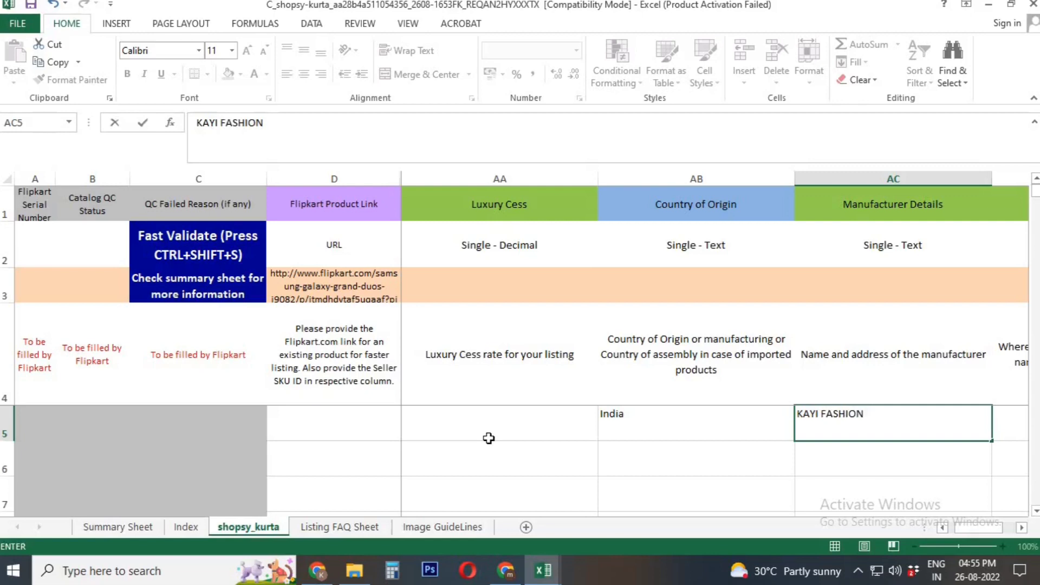
{"action": "type", "text": "LLP | JAIPUR RAJASTHAN INDIA."}
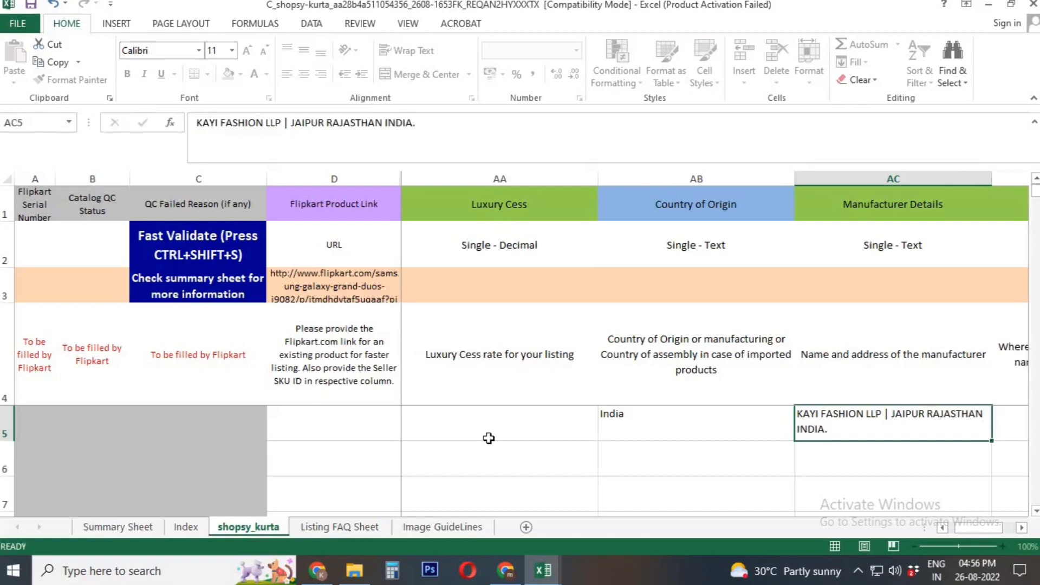
Step: Copy the Manufacturer Details from AC5 into the Packer Details cell AD5
{"action": "key", "text": "Right"}
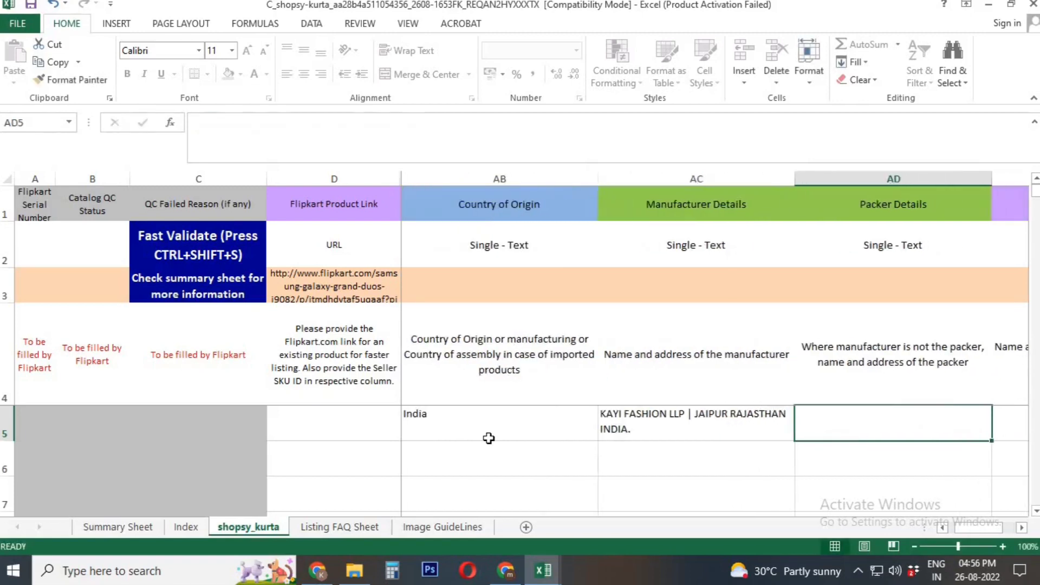
{"action": "key", "text": "Left"}
{"action": "key", "text": "ctrl+c"}
{"action": "key", "text": "Right"}
{"action": "key", "text": "ctrl+v"}
Step: Set the Tax Code in AF5 to GST_APPAREL, leaving the Importer Details blank
{"action": "key", "text": "Right"}
{"action": "key", "text": "Right"}
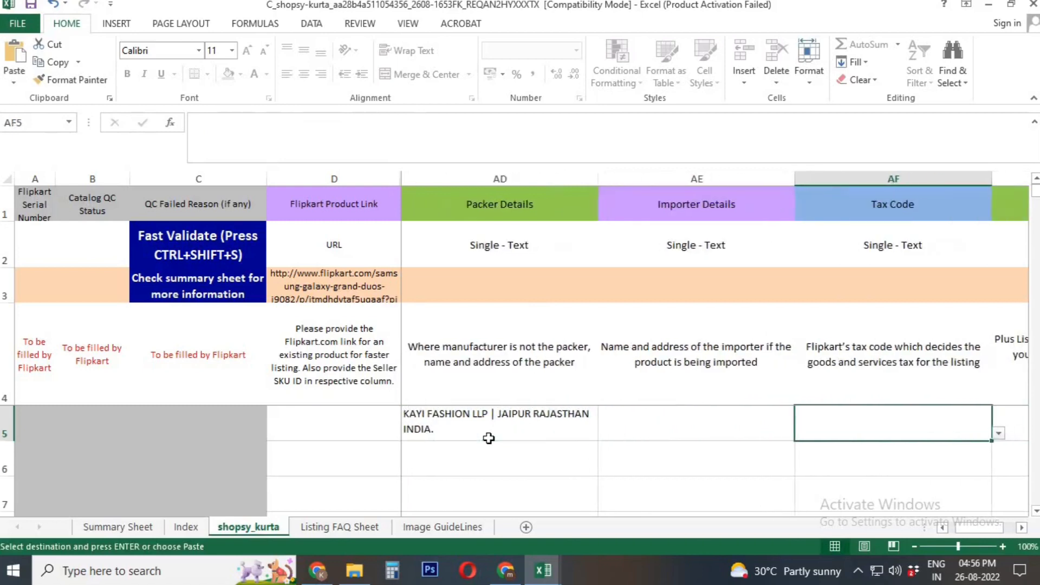
{"action": "key", "text": "alt+Down"}
{"action": "key", "text": "Down"}
{"action": "key", "text": "Down"}
{"action": "key", "text": "Down"}
{"action": "key", "text": "Down"}
{"action": "key", "text": "Down"}
{"action": "key", "text": "Down"}
{"action": "key", "text": "Down"}
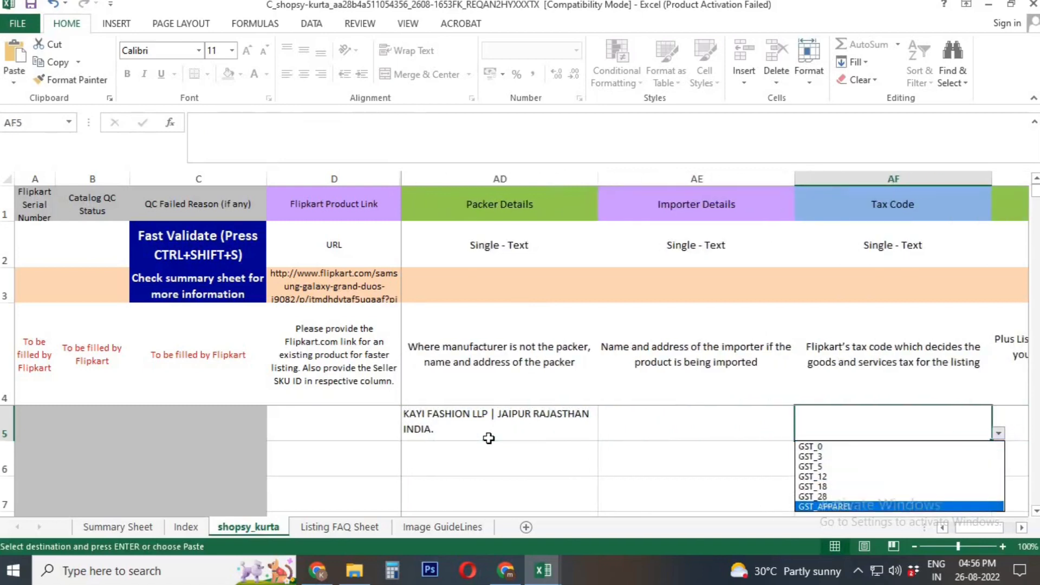
{"action": "key", "text": "Return"}
Step: Set Flipkart Plus in AG5 to Plus Listing
{"action": "key", "text": "Right"}
{"action": "key", "text": "alt+Down"}
{"action": "key", "text": "Down"}
{"action": "key", "text": "Down"}
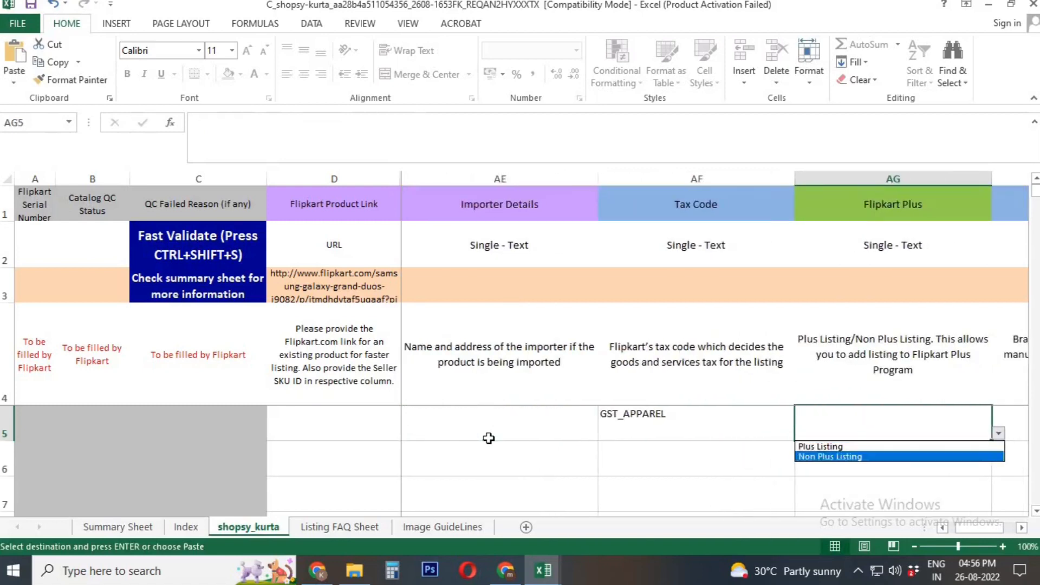
{"action": "key", "text": "Up"}
{"action": "key", "text": "Return"}
Step: Enter the brand KABILA FASHION in AH5 and the brand color Red in AI5
{"action": "key", "text": "Right"}
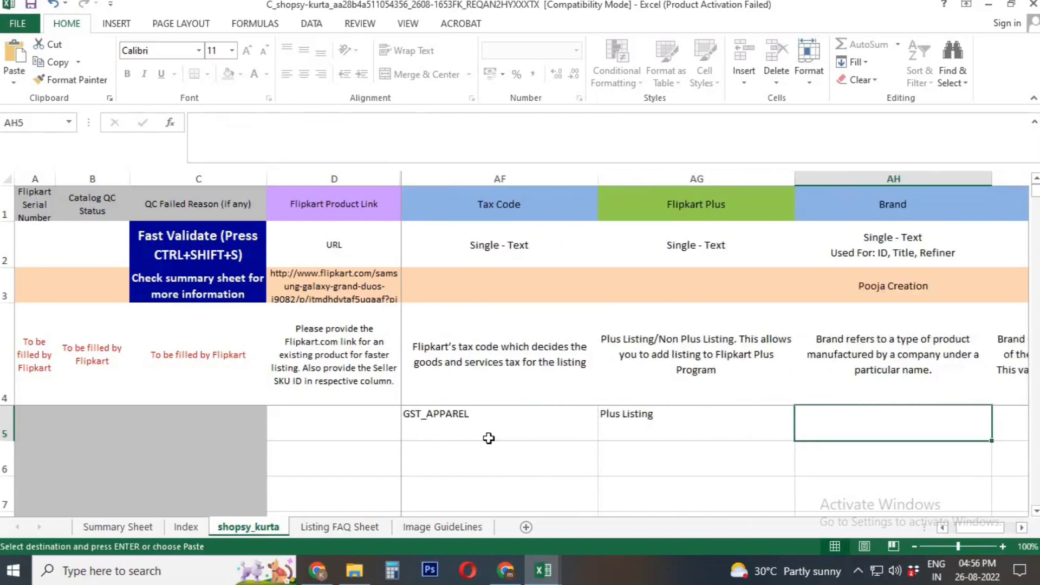
{"action": "type", "text": "KABILA"}
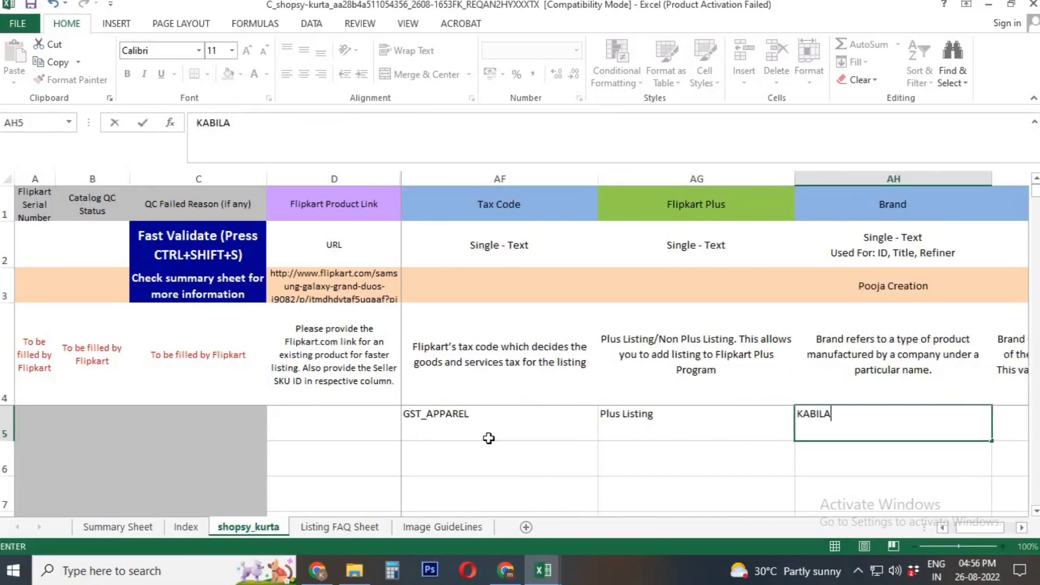
{"action": "type", "text": " FASHION"}
{"action": "key", "text": "Tab"}
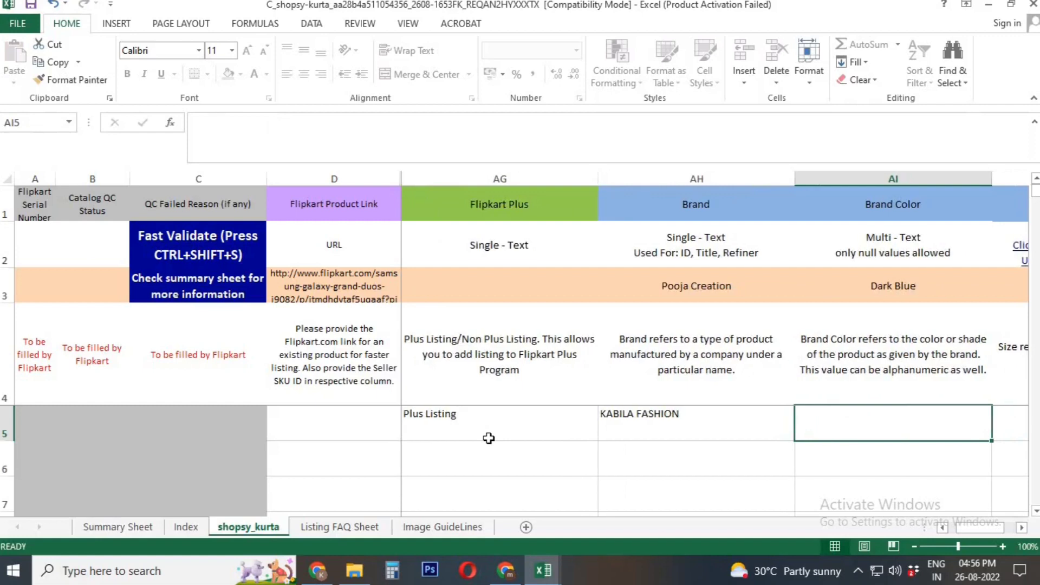
{"action": "type", "text": "Red"}
{"action": "key", "text": "Tab"}
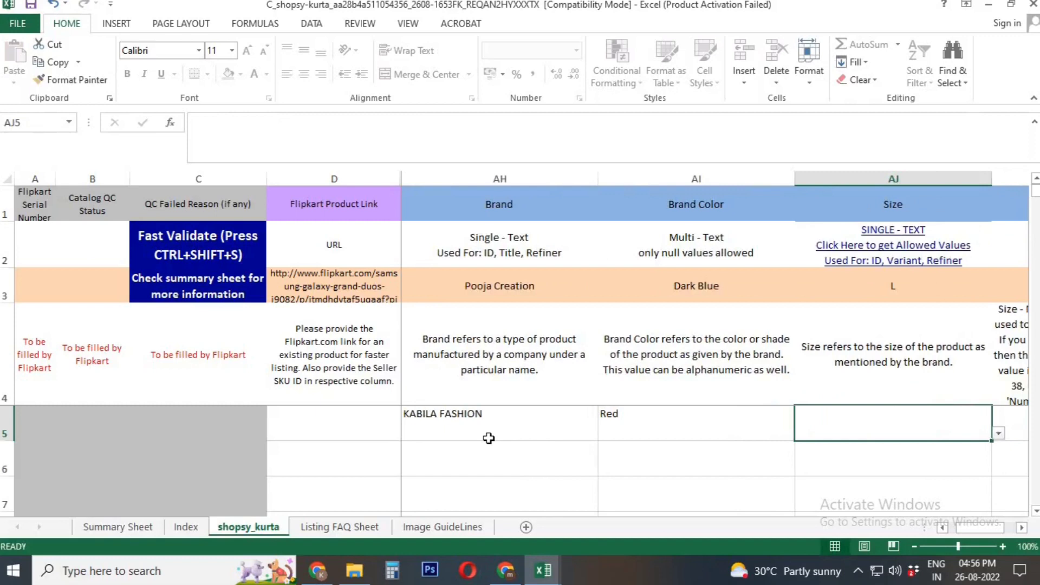
Step: Copy the brand and brand color from AH5:AI5 down into rows 6 to 9
{"action": "key", "text": "alt+Down"}
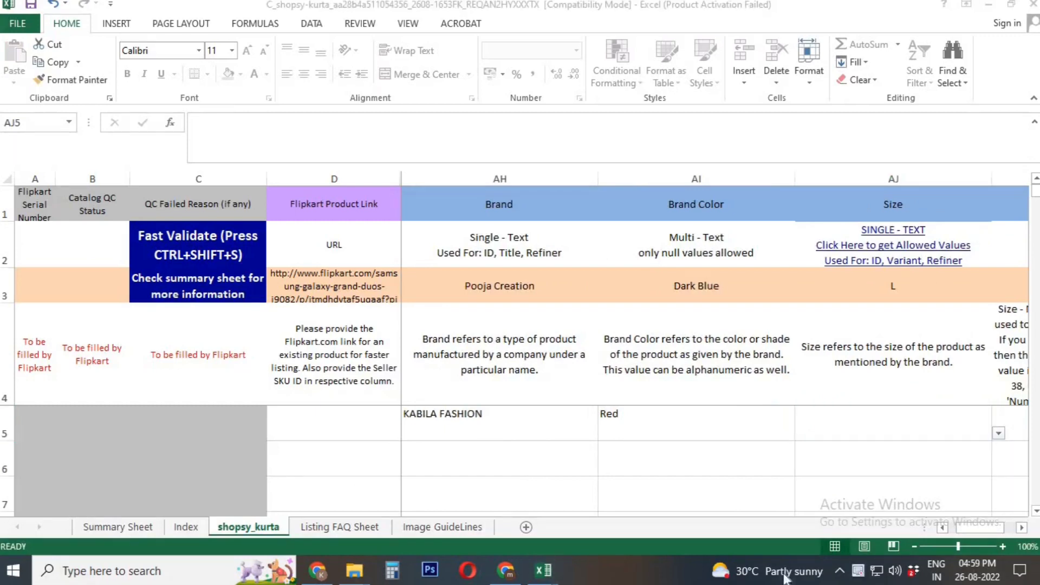
{"action": "key", "text": "alt+Tab"}
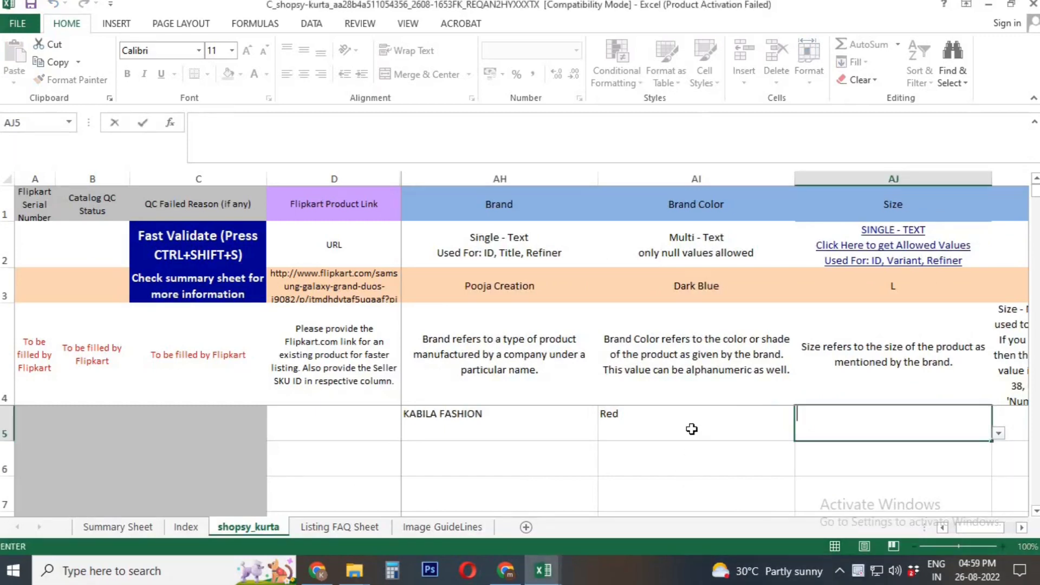
{"action": "left_click", "coordinate": [692, 428]}
{"action": "left_click_drag", "start_coordinate": [691, 427], "coordinate": [692, 427]}
{"action": "key", "text": "ctrl+c"}
{"action": "key", "text": "ctrl+v"}
Step: Choose S from the allowed values as the Size in AJ5
{"action": "key", "text": "Right"}
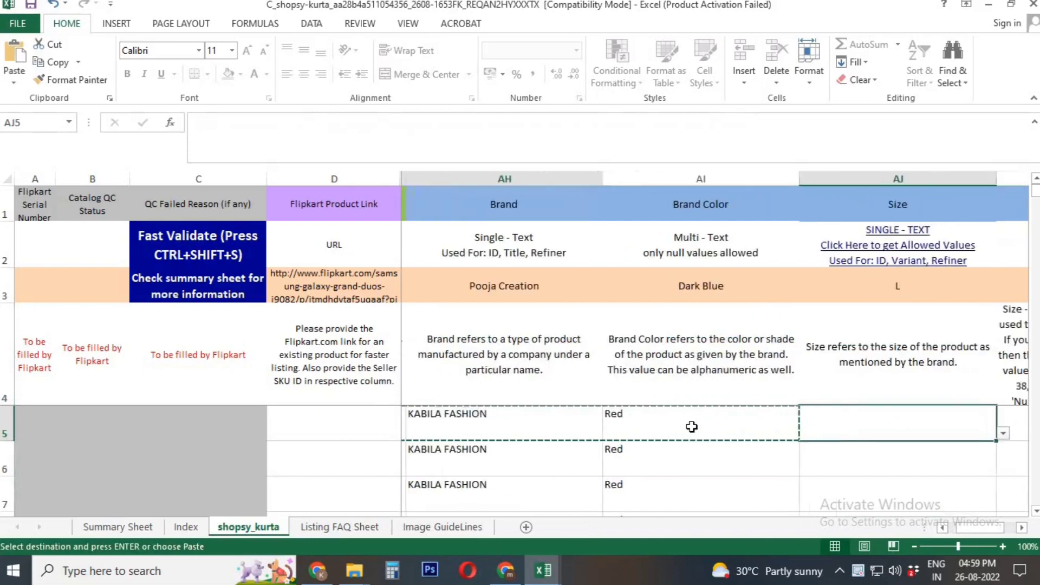
{"action": "key", "text": "alt+Down"}
{"action": "key", "text": "Down"}
{"action": "key", "text": "Down"}
{"action": "key", "text": "Down"}
{"action": "key", "text": "Down"}
{"action": "key", "text": "Down"}
{"action": "key", "text": "Down"}
{"action": "key", "text": "Down"}
{"action": "key", "text": "Down"}
{"action": "key", "text": "Down"}
{"action": "key", "text": "Down"}
{"action": "key", "text": "Down"}
{"action": "key", "text": "Down"}
{"action": "key", "text": "Down"}
{"action": "key", "text": "Down"}
{"action": "key", "text": "Down"}
{"action": "key", "text": "Down"}
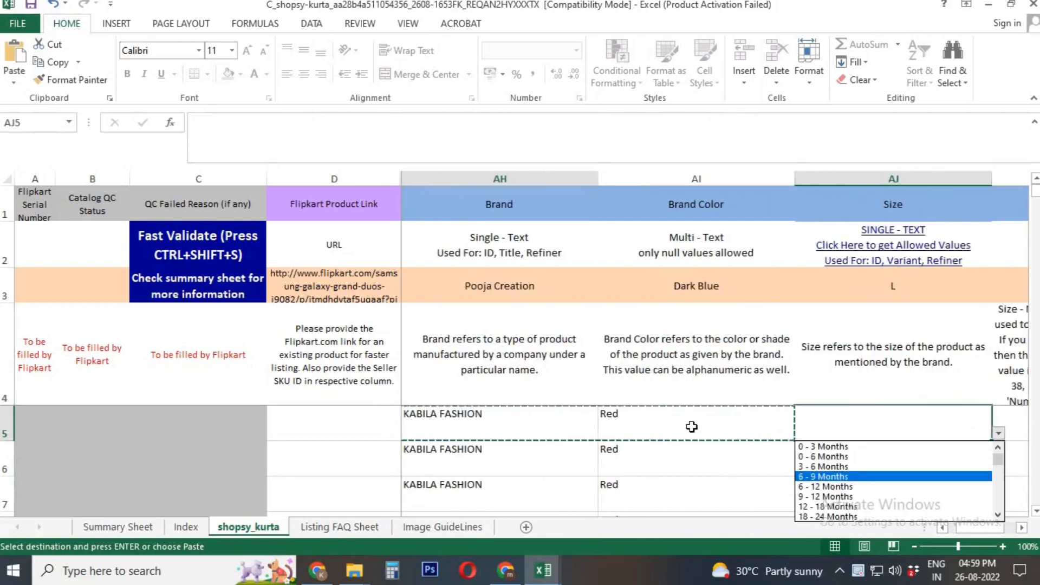
{"action": "key", "text": "Down"}
{"action": "key", "text": "Down"}
{"action": "key", "text": "Down"}
{"action": "key", "text": "Down"}
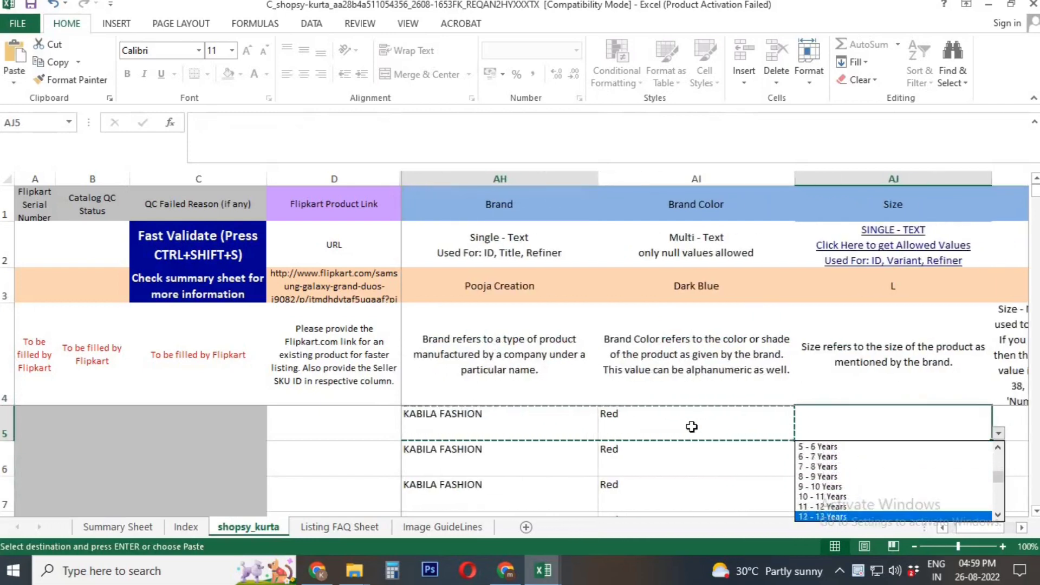
{"action": "key", "text": "Down"}
{"action": "key", "text": "Down"}
{"action": "key", "text": "Down"}
{"action": "key", "text": "Down"}
{"action": "key", "text": "Down"}
{"action": "key", "text": "Escape"}
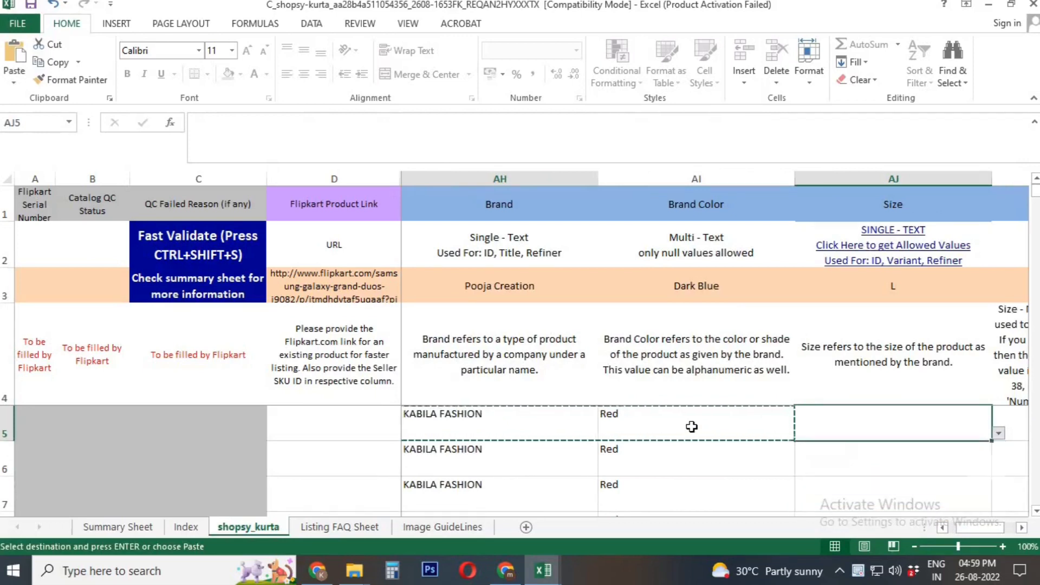
Step: Copy the size S from AJ5 down through AJ9
{"action": "key", "text": "shift+Down"}
{"action": "key", "text": "shift+Down"}
{"action": "key", "text": "shift+Down"}
{"action": "key", "text": "shift+Down"}
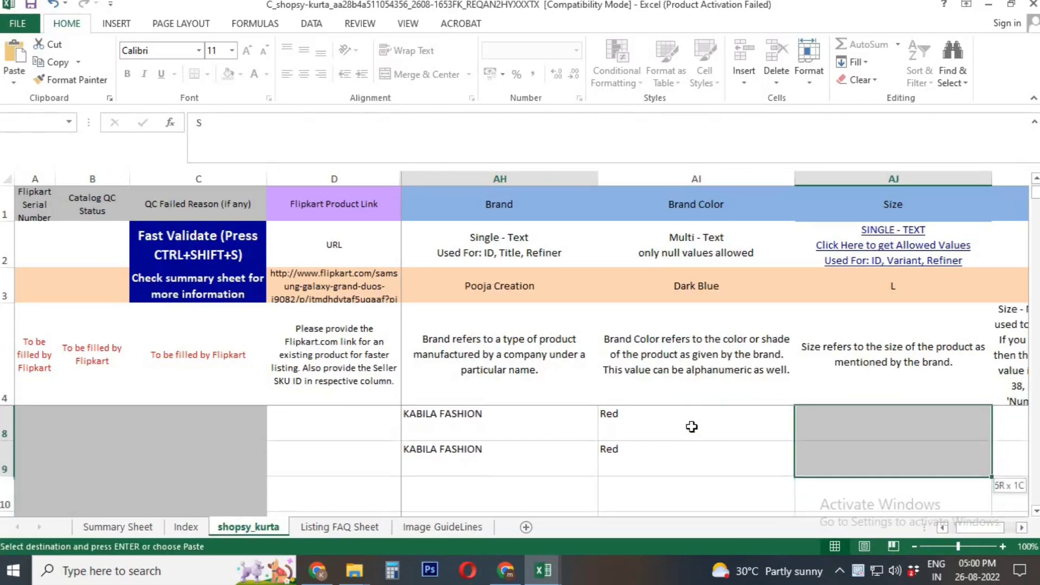
{"action": "key", "text": "ctrl+v"}
{"action": "key", "text": "shift+Up"}
{"action": "key", "text": "shift+Up"}
{"action": "key", "text": "shift+Up"}
{"action": "key", "text": "shift+Up"}
Step: Change the Size to M in AJ6 and to L in AJ7
{"action": "key", "text": "Down"}
{"action": "key", "text": "alt+Down"}
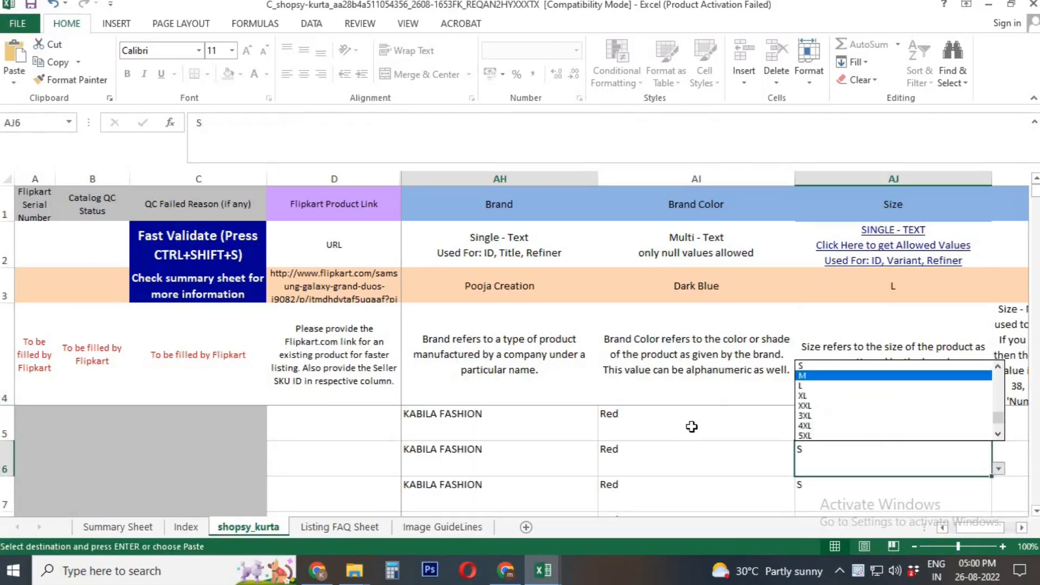
{"action": "key", "text": "Escape"}
{"action": "key", "text": "Down"}
{"action": "key", "text": "alt+Down"}
{"action": "key", "text": "Down"}
{"action": "key", "text": "Down"}
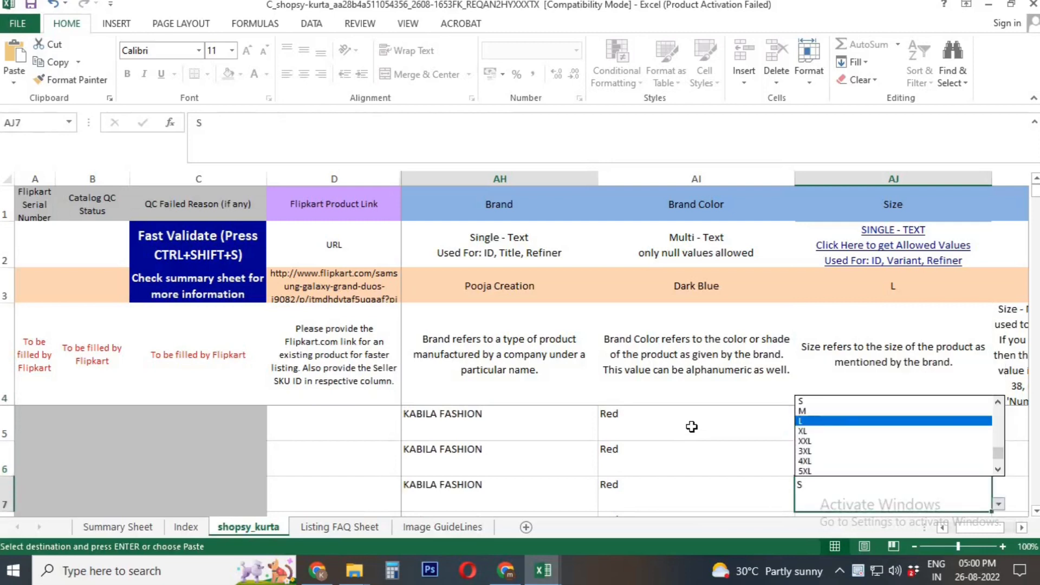
{"action": "key", "text": "Return"}
Step: Change the Size to XL in AJ8 and to XXL in AJ9
{"action": "key", "text": "Down"}
{"action": "key", "text": "alt+Down"}
{"action": "key", "text": "Down"}
{"action": "key", "text": "Down"}
{"action": "key", "text": "Down"}
{"action": "key", "text": "Return"}
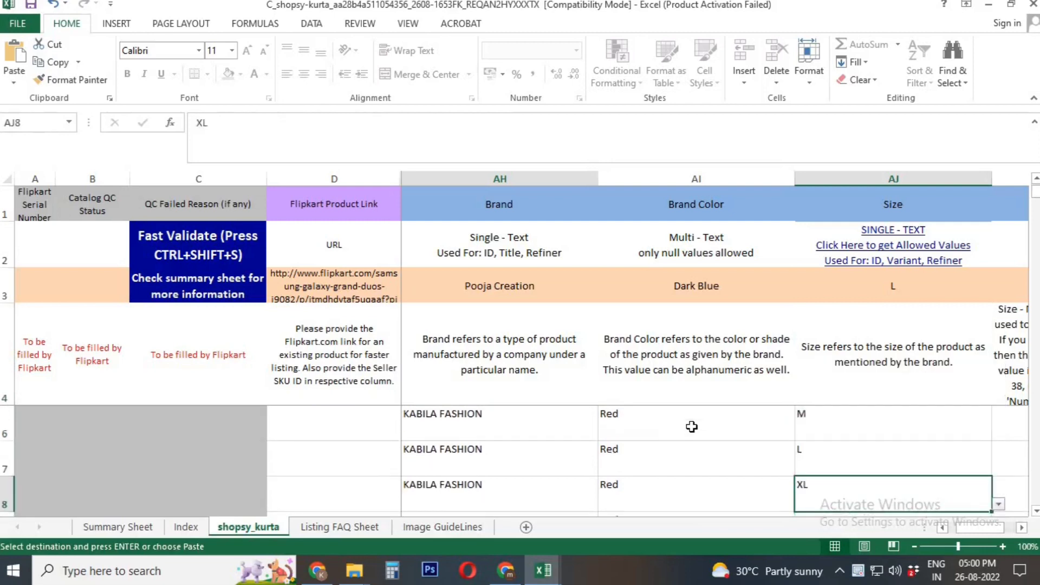
{"action": "key", "text": "Down"}
{"action": "key", "text": "alt+Down"}
{"action": "key", "text": "Down"}
{"action": "key", "text": "Down"}
{"action": "key", "text": "Down"}
{"action": "key", "text": "Down"}
{"action": "key", "text": "Return"}
Step: Set the Size - Measuring Unit in AK5 to Regular
{"action": "key", "text": "Up"}
{"action": "key", "text": "Up"}
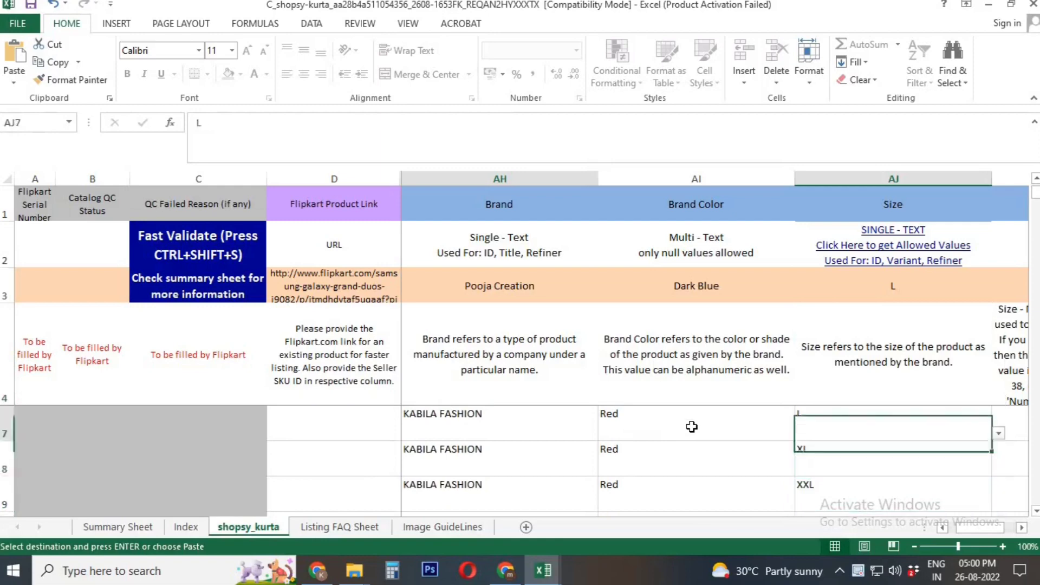
{"action": "key", "text": "Up"}
{"action": "key", "text": "Up"}
{"action": "key", "text": "Up"}
{"action": "key", "text": "Down"}
{"action": "key", "text": "Right"}
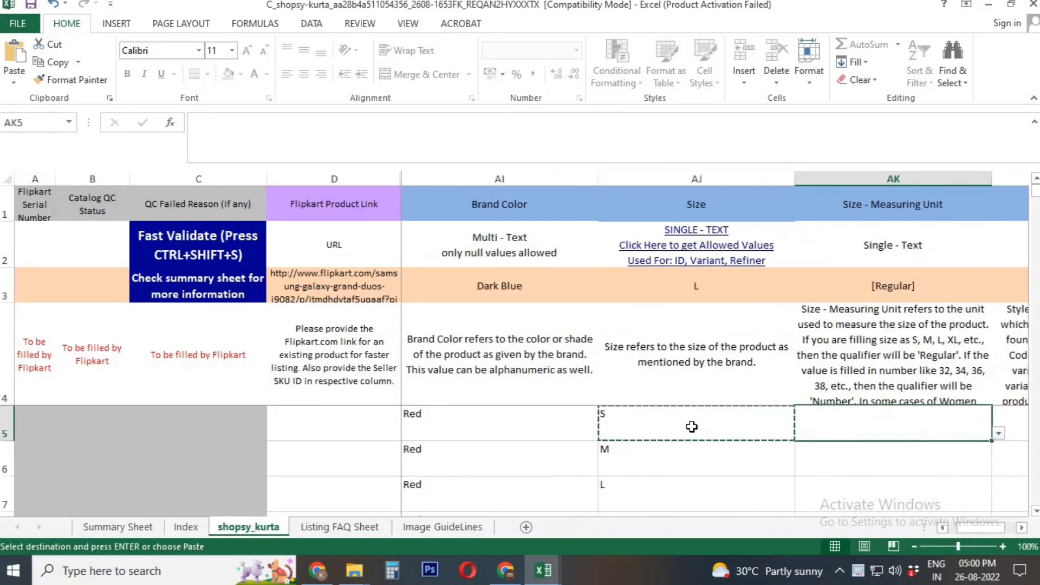
{"action": "key", "text": "alt+Down"}
{"action": "key", "text": "Down"}
{"action": "key", "text": "Return"}
Step: Enter SHOPSY-KK-BANDHEJ-SINGLE as the Style Code in AL5
{"action": "key", "text": "Right"}
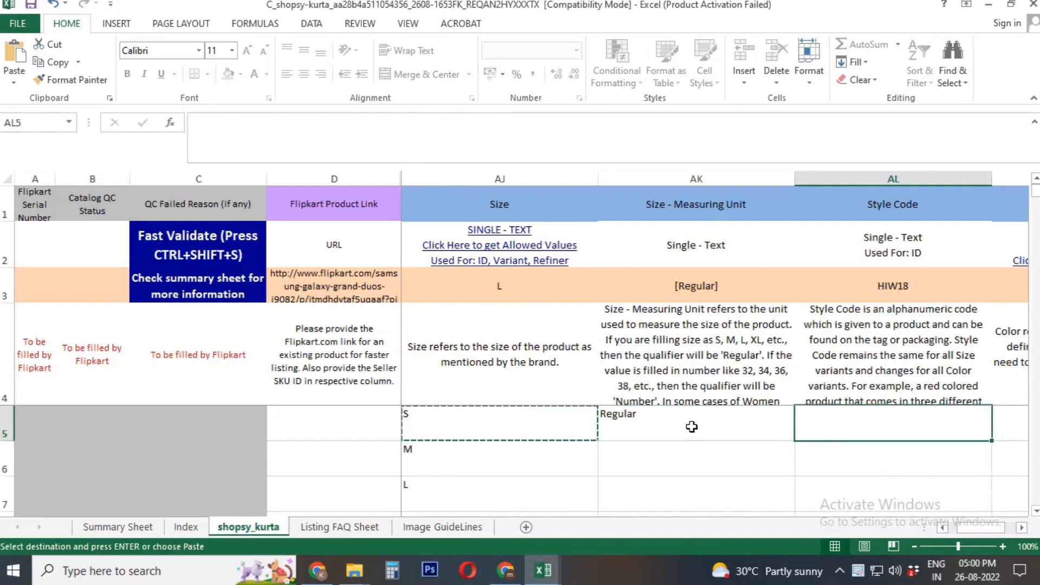
{"action": "type", "text": "sgh"}
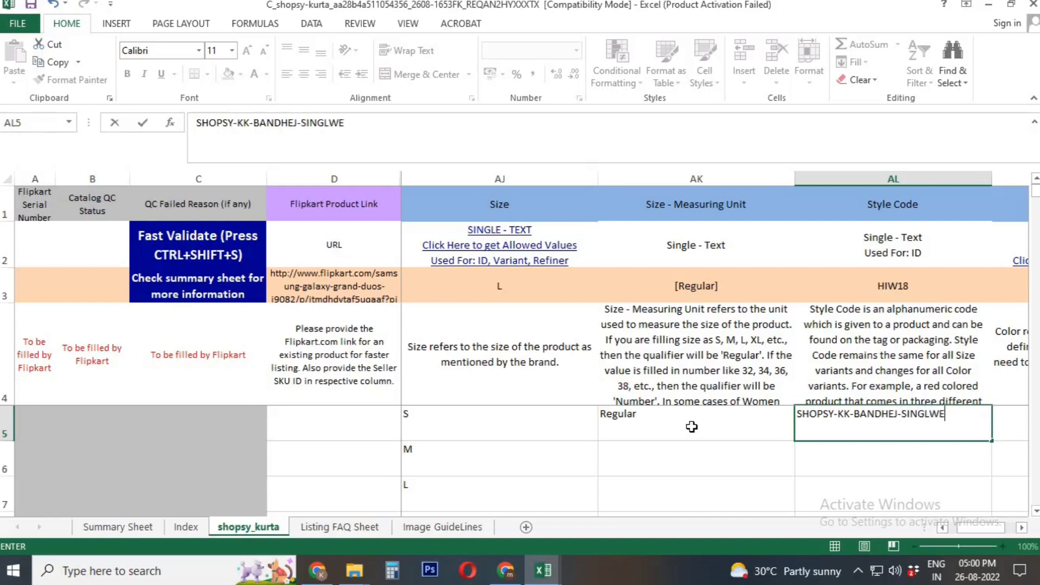
{"action": "left_click", "coordinate": [692, 427]}
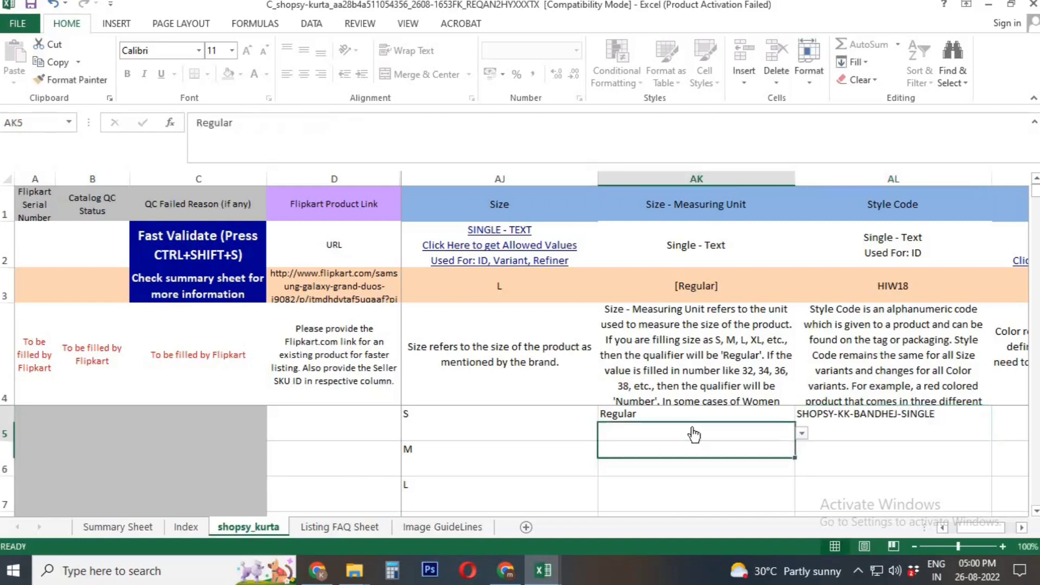
Step: Copy Red from the allowed Color values on the Index sheet into the Color cell AM5
{"action": "key", "text": "Right"}
{"action": "key", "text": "Right"}
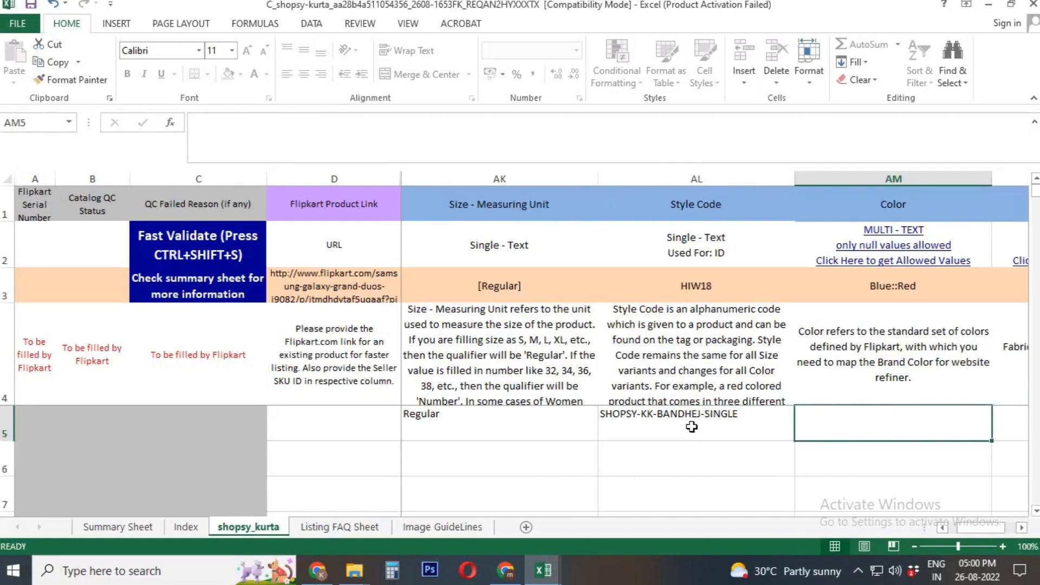
{"action": "type", "text": "Re"}
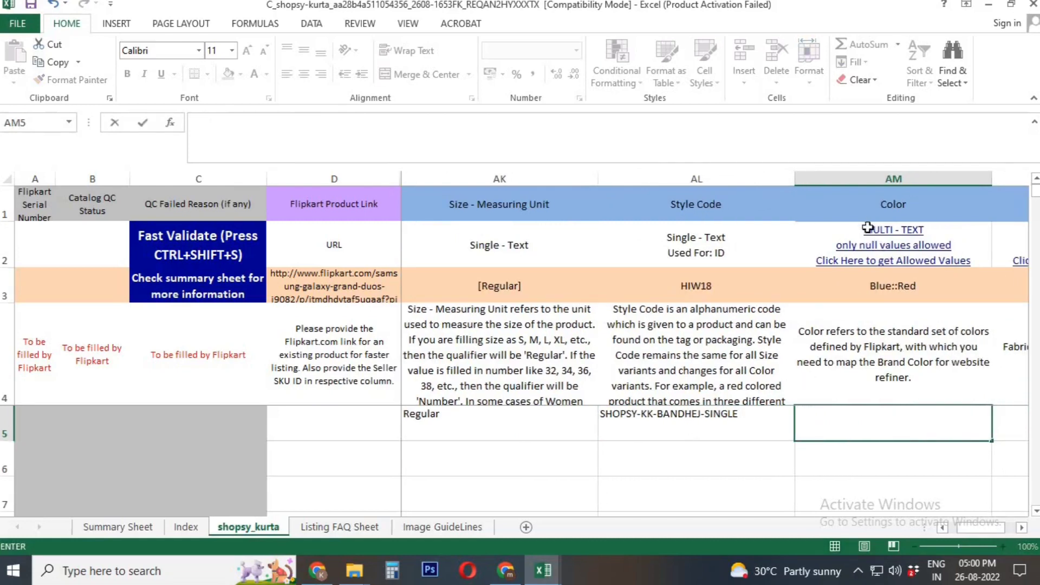
{"action": "left_click", "coordinate": [917, 260]}
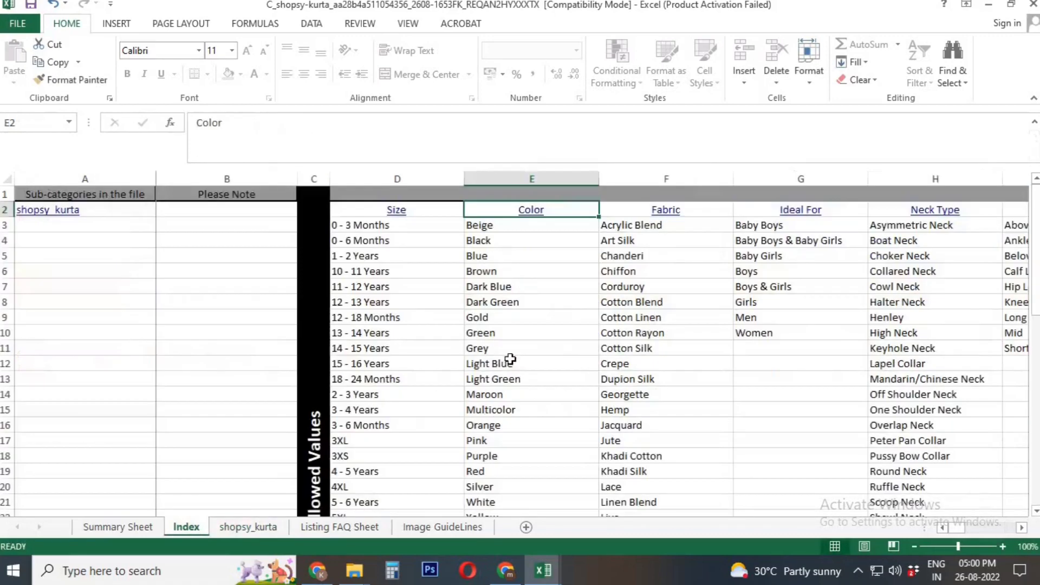
{"action": "scroll", "coordinate": [496, 445], "scroll_direction": "down", "scroll_amount": 1}
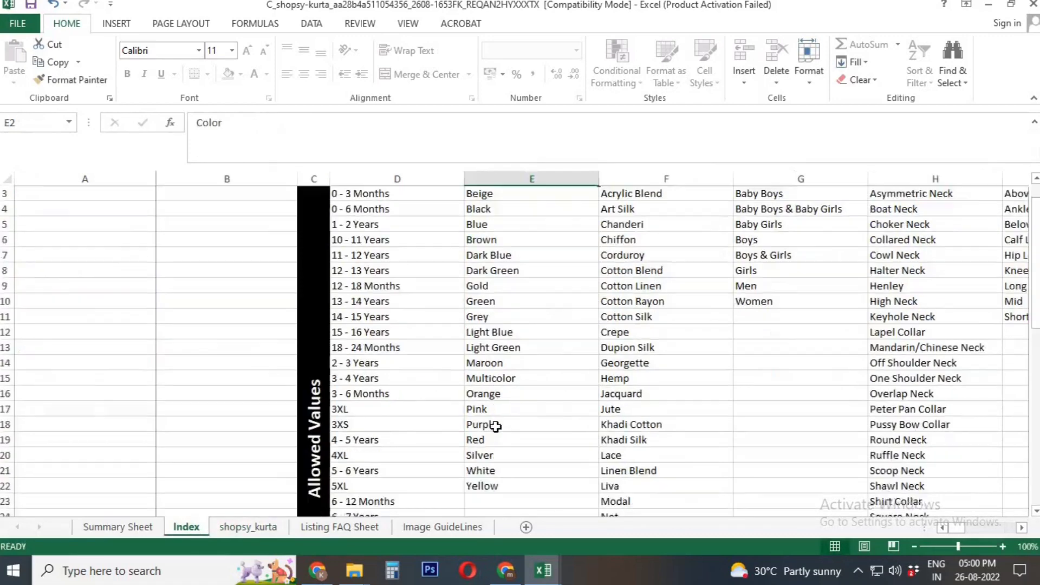
{"action": "left_click", "coordinate": [495, 424]}
{"action": "key", "text": "ctrl+c"}
{"action": "scroll", "coordinate": [532, 260], "scroll_direction": "up", "scroll_amount": 1}
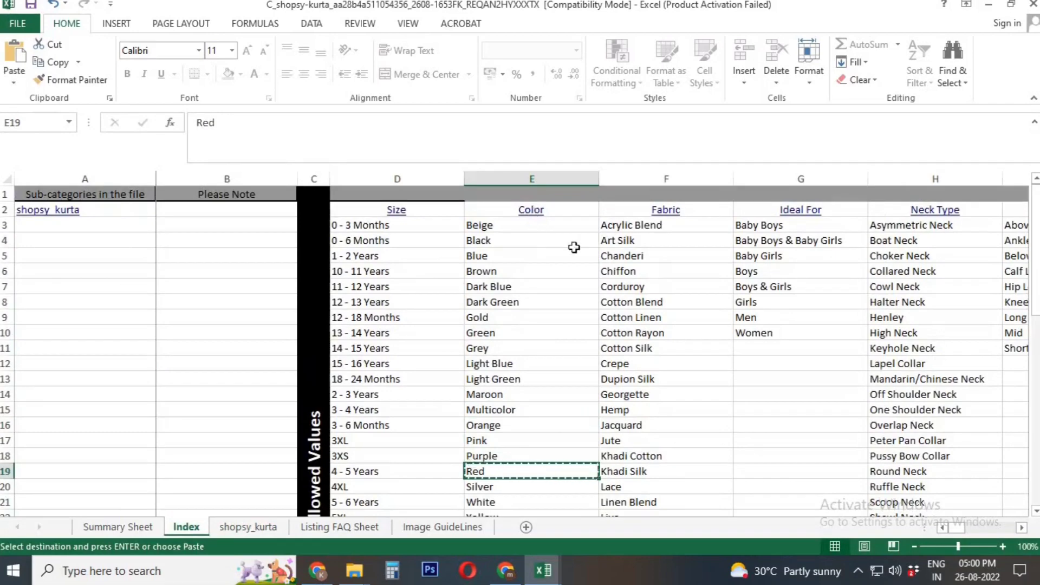
{"action": "key", "text": "ctrl+Up"}
{"action": "left_click", "coordinate": [895, 428]}
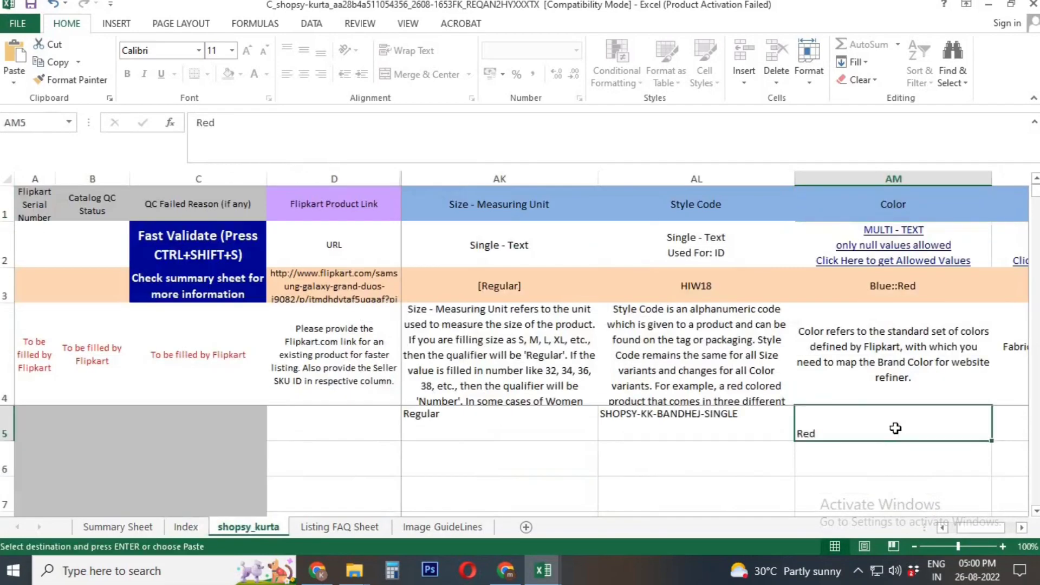
Step: Copy Cotton Blend from the allowed Fabric values on the Index sheet into the Fabric cell AN5
{"action": "key", "text": "Right"}
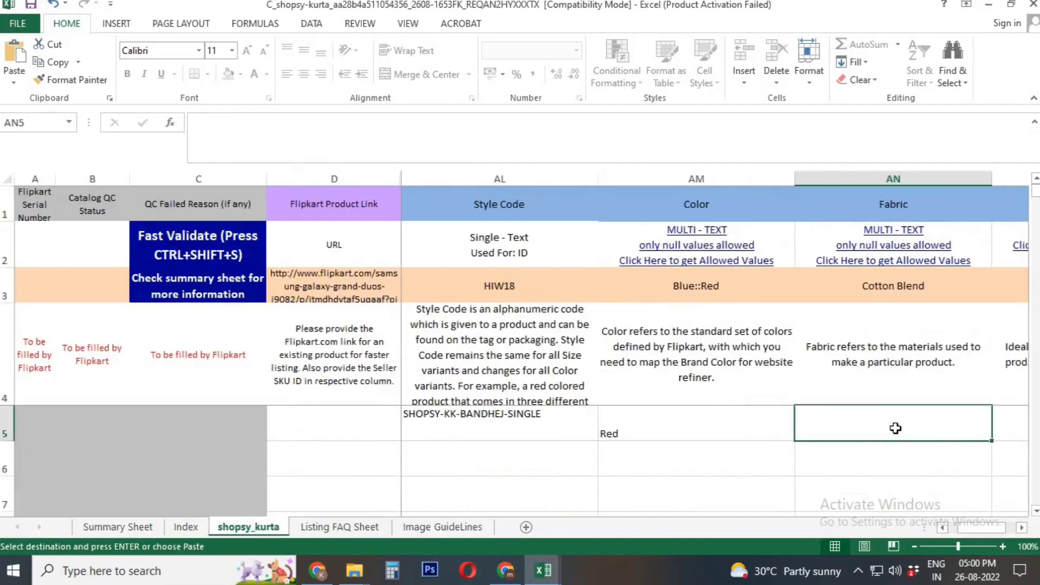
{"action": "left_click", "coordinate": [898, 249]}
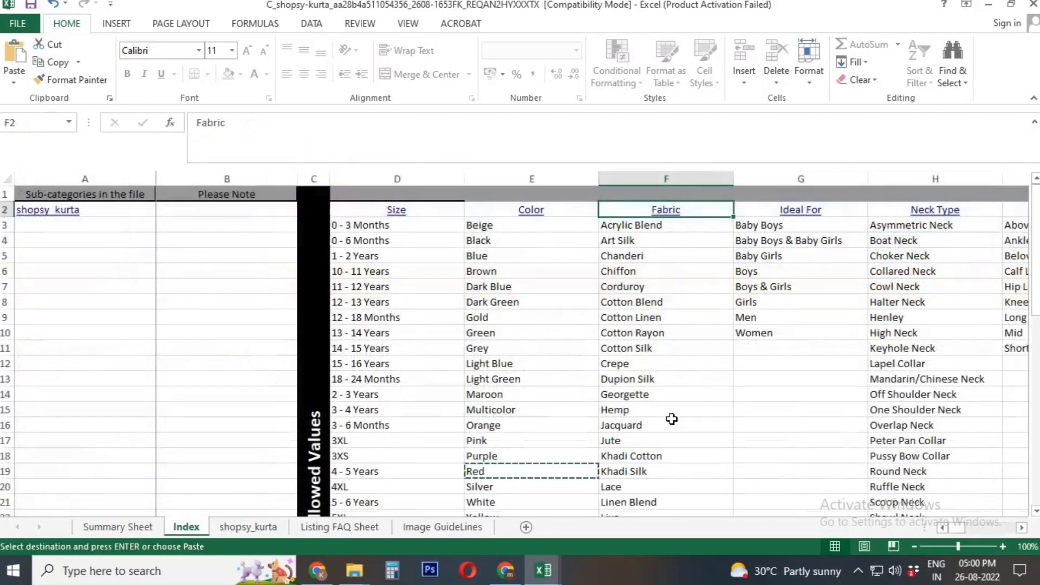
{"action": "scroll", "coordinate": [672, 419], "scroll_direction": "down", "scroll_amount": 6}
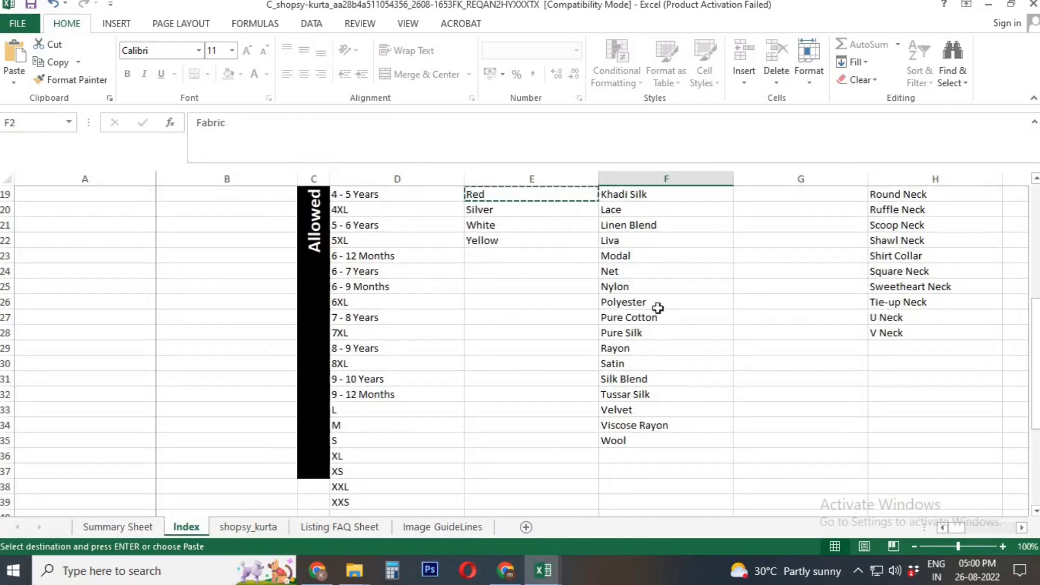
{"action": "scroll", "coordinate": [665, 351], "scroll_direction": "up", "scroll_amount": 6}
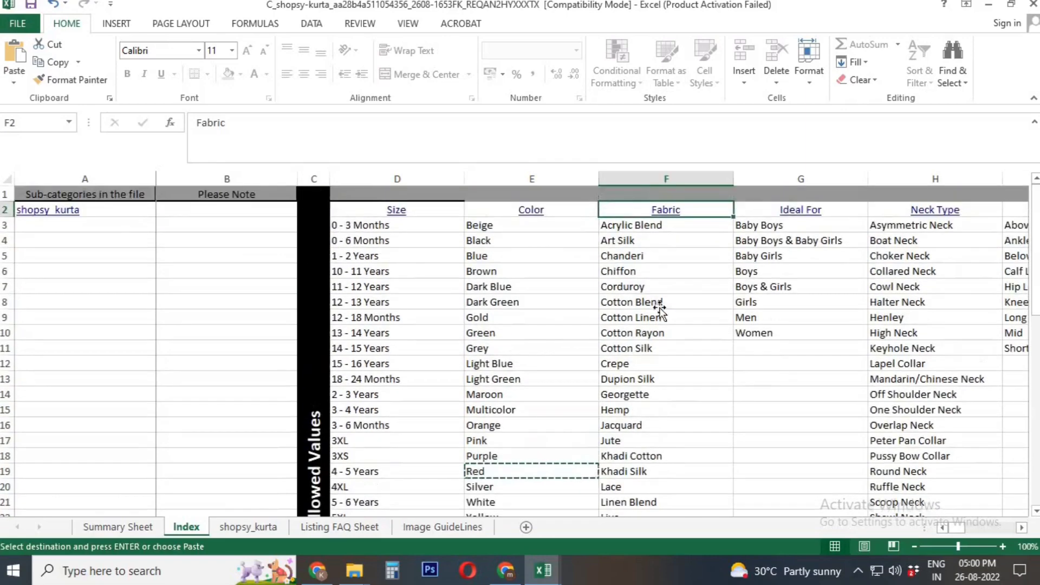
{"action": "left_click", "coordinate": [683, 307]}
{"action": "left_click", "coordinate": [665, 210]}
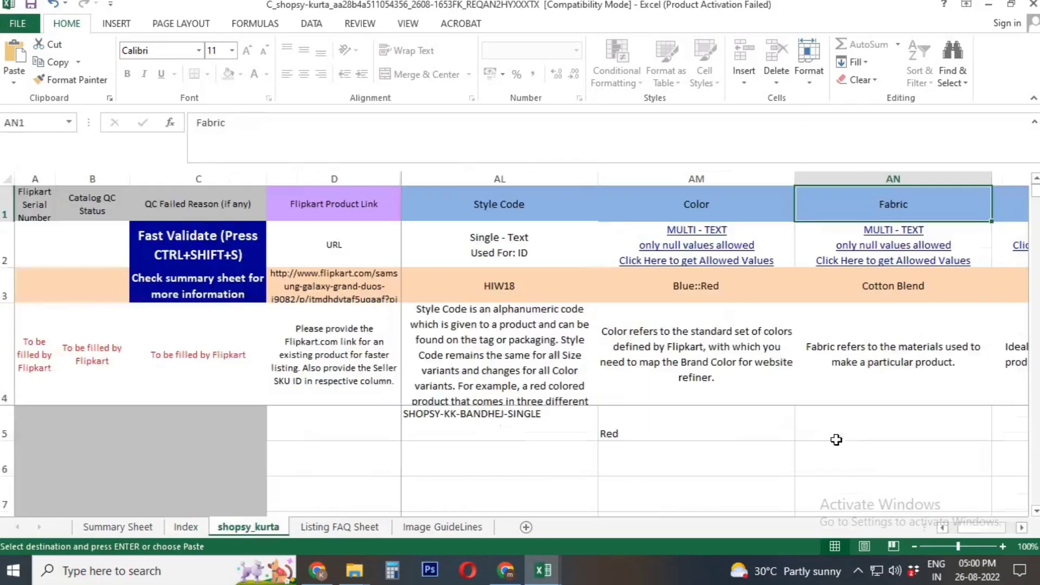
{"action": "left_click", "coordinate": [853, 430]}
{"action": "key", "text": "ctrl+v"}
Step: Set Ideal For in AO5 to Women
{"action": "key", "text": "Tab"}
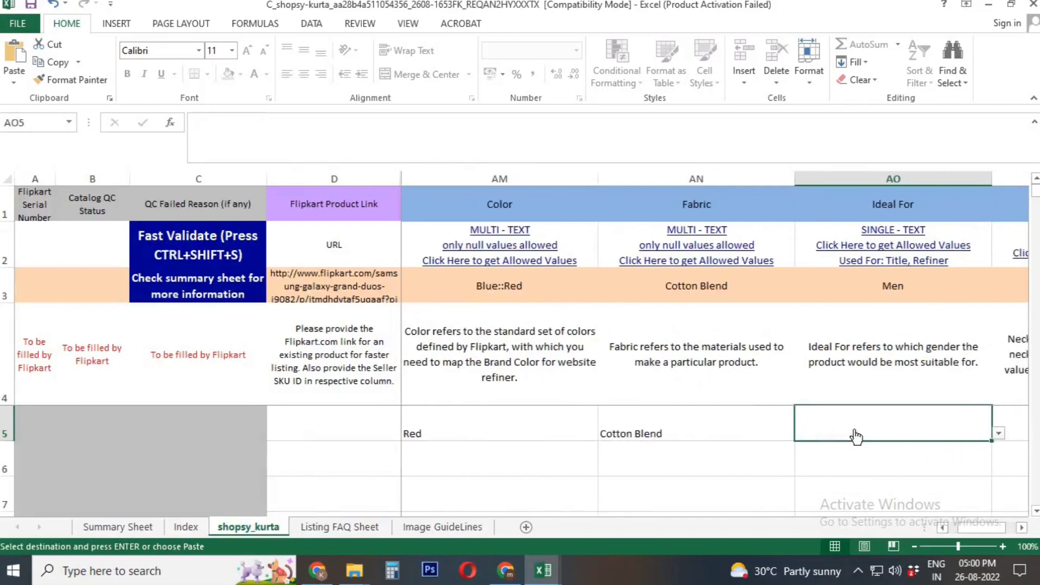
{"action": "key", "text": "alt+Down"}
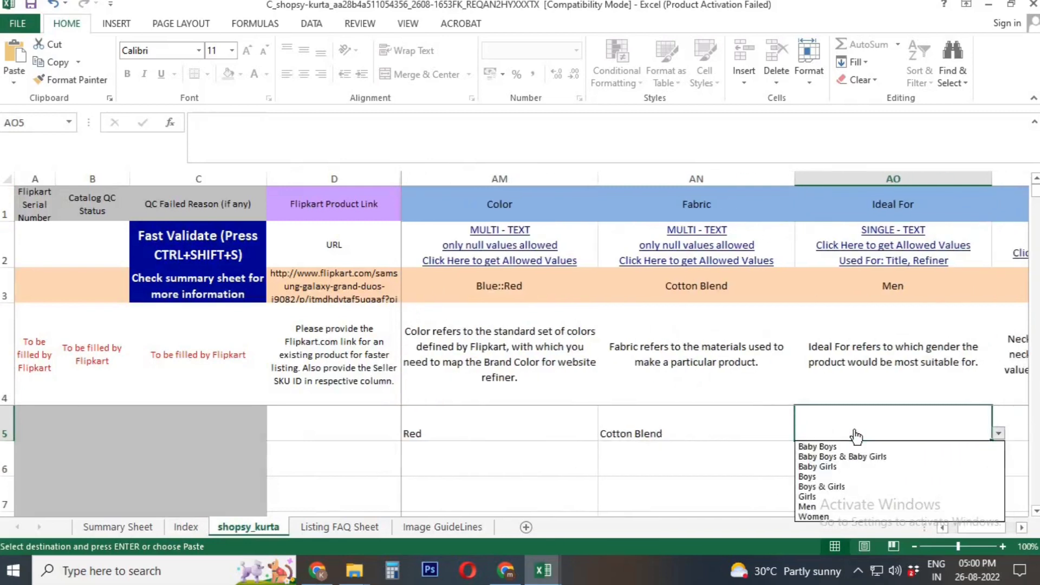
{"action": "key", "text": "Down"}
{"action": "key", "text": "Down"}
{"action": "key", "text": "Down"}
{"action": "key", "text": "Down"}
{"action": "key", "text": "Down"}
{"action": "key", "text": "Down"}
{"action": "key", "text": "Down"}
{"action": "key", "text": "Down"}
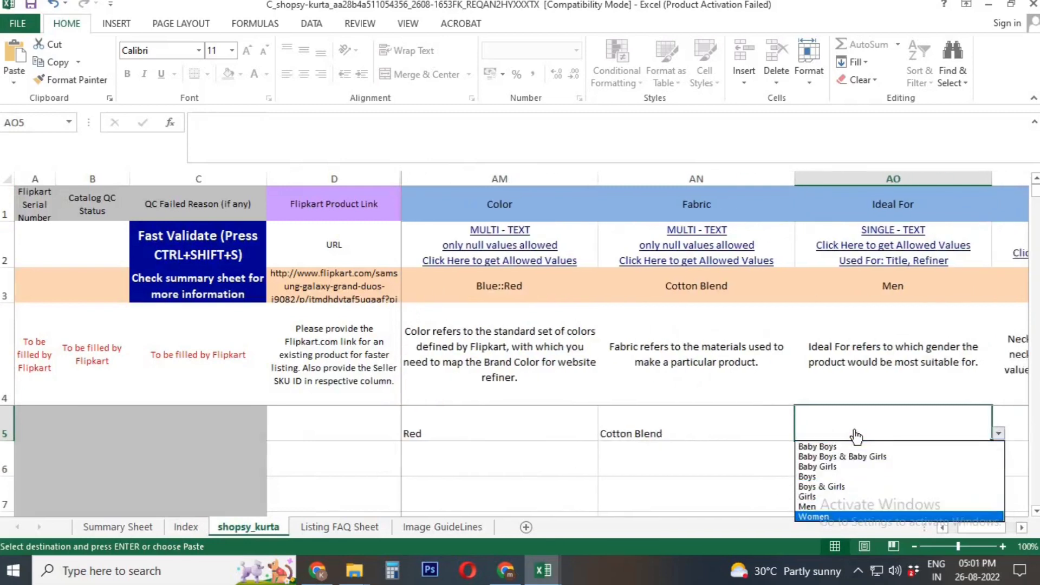
{"action": "key", "text": "Escape"}
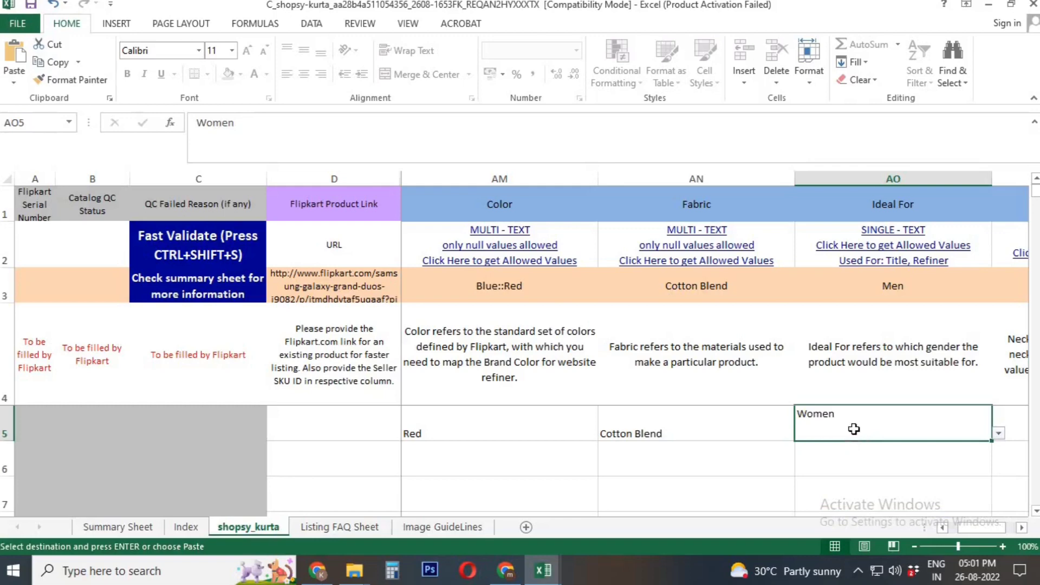
Step: Fill the row 5 values from Size - Measuring Unit through Ideal For (AK5:AO5) down to row 9
{"action": "key", "text": "shift+Left"}
{"action": "key", "text": "shift+Left"}
{"action": "key", "text": "shift+Left"}
{"action": "key", "text": "shift+Left"}
{"action": "key", "text": "shift+Left"}
{"action": "key", "text": "shift+Left"}
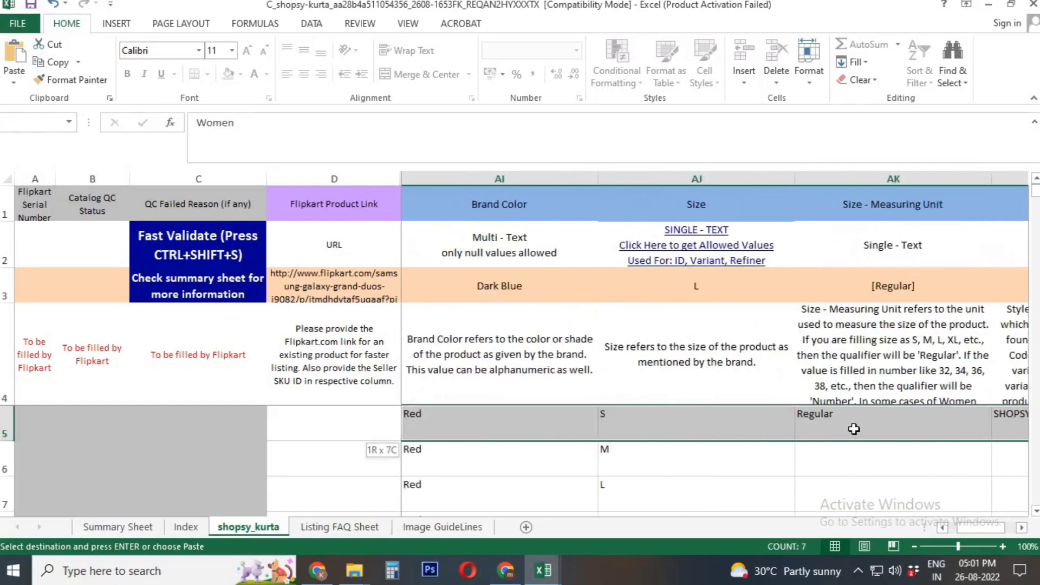
{"action": "key", "text": "shift+Right"}
{"action": "key", "text": "shift+Right"}
{"action": "key", "text": "shift+Down"}
{"action": "key", "text": "shift+Down"}
{"action": "key", "text": "shift+Down"}
{"action": "key", "text": "shift+Down"}
{"action": "key", "text": "shift+Down"}
{"action": "key", "text": "shift+Down"}
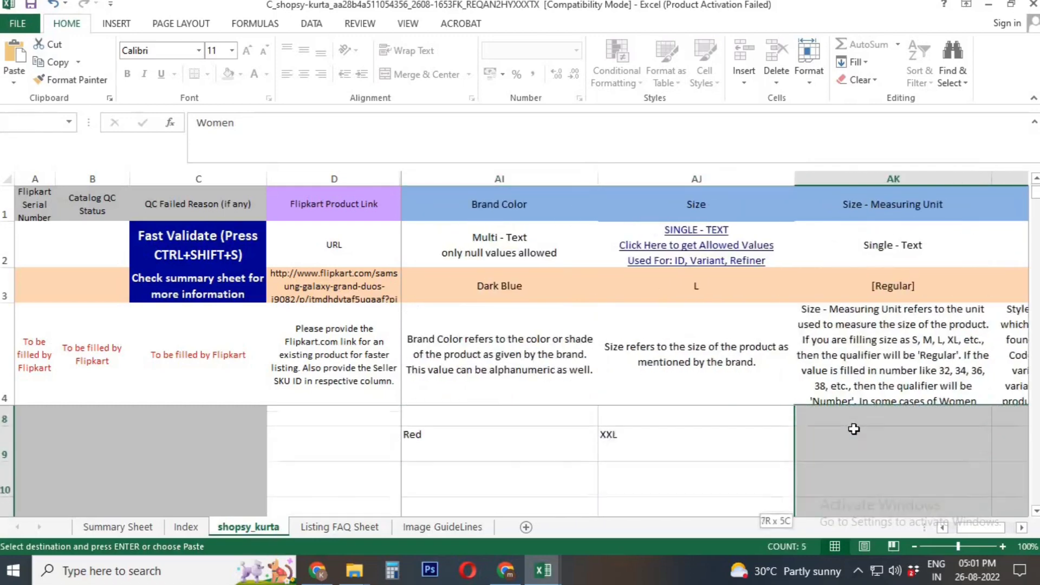
{"action": "key", "text": "ctrl+v"}
Step: Look through the row 5 attribute columns of the existing Flipkart kurta workbook to find the Neck Type data
{"action": "key", "text": "ctrl+Tab"}
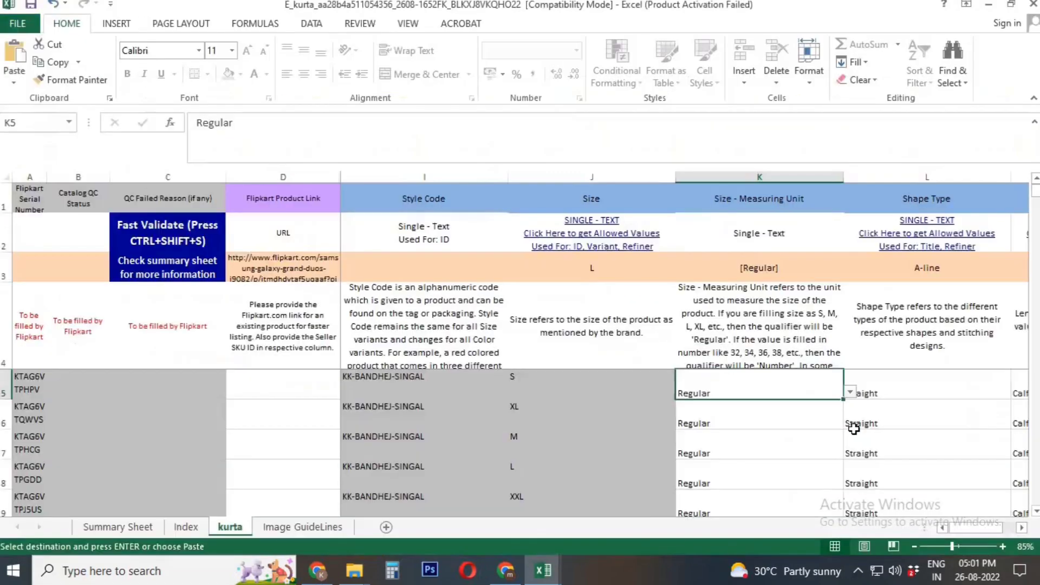
{"action": "key", "text": "Up"}
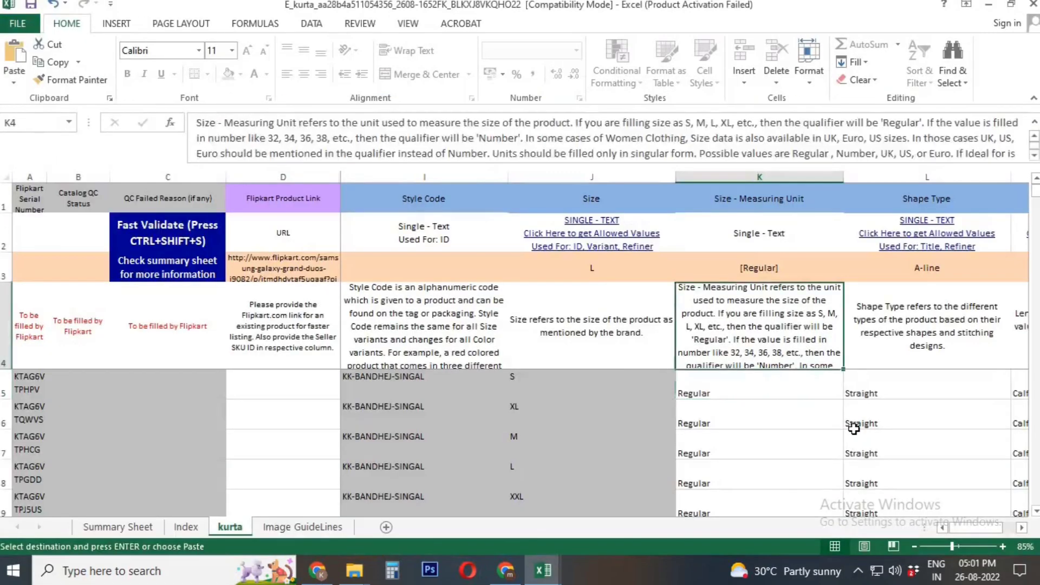
{"action": "key", "text": "Down"}
{"action": "key", "text": "Right"}
{"action": "key", "text": "Right"}
{"action": "key", "text": "Right"}
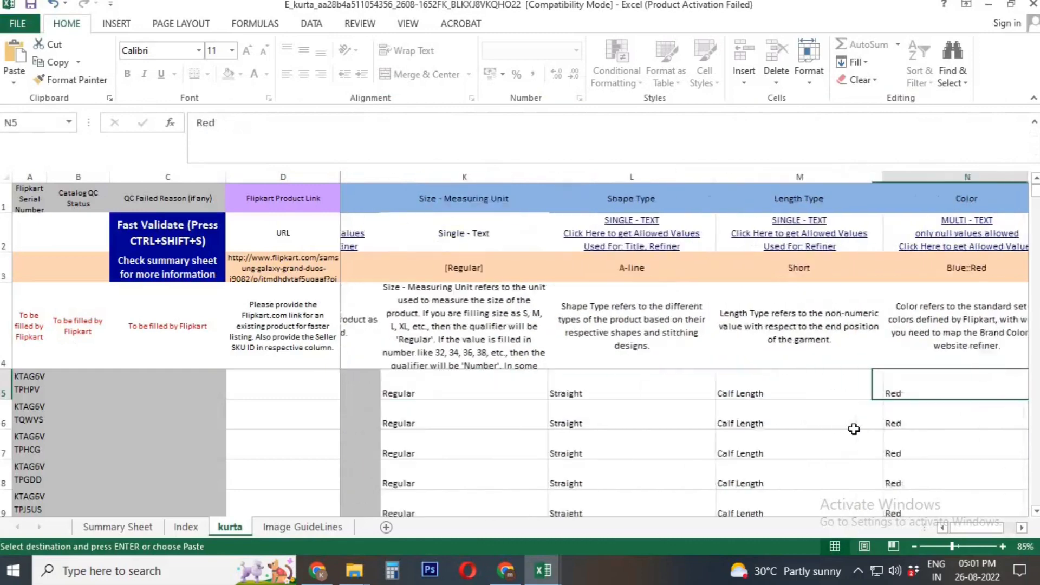
{"action": "key", "text": "ctrl+Tab"}
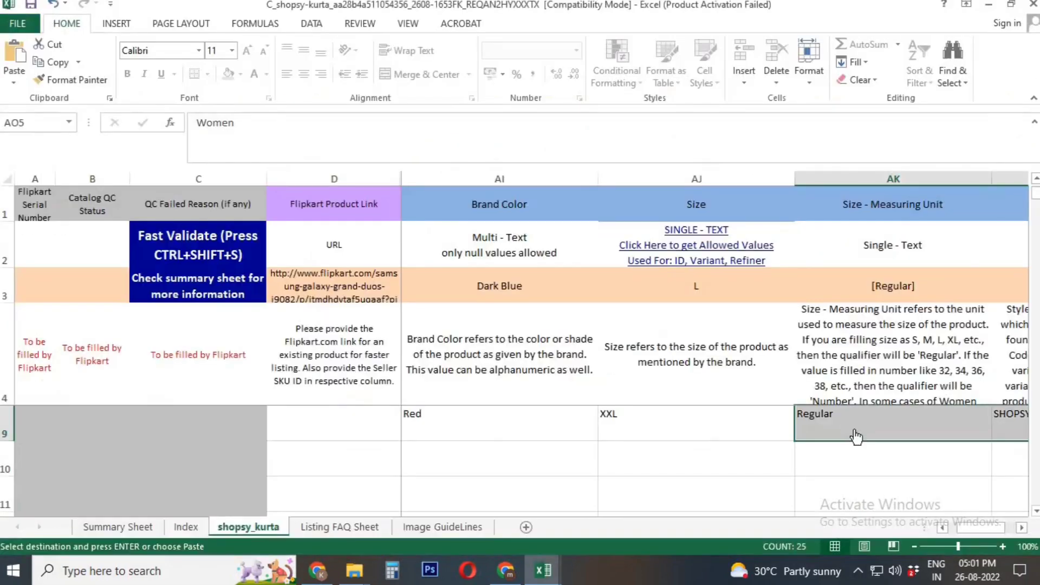
{"action": "key", "text": "Right"}
{"action": "key", "text": "ctrl+Tab"}
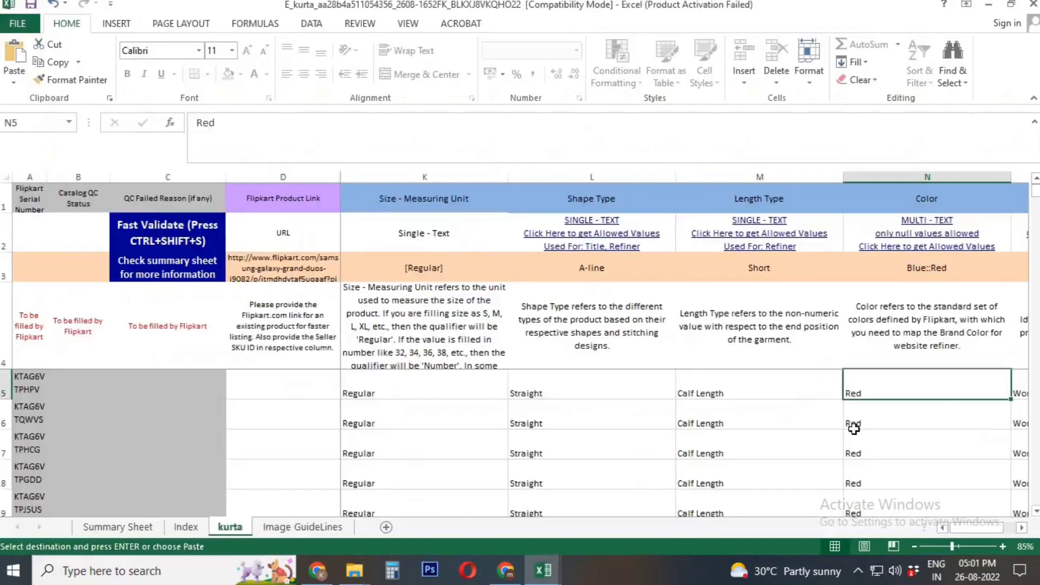
{"action": "key", "text": "Left"}
{"action": "key", "text": "Left"}
{"action": "key", "text": "Left"}
{"action": "key", "text": "Left"}
{"action": "key", "text": "Left"}
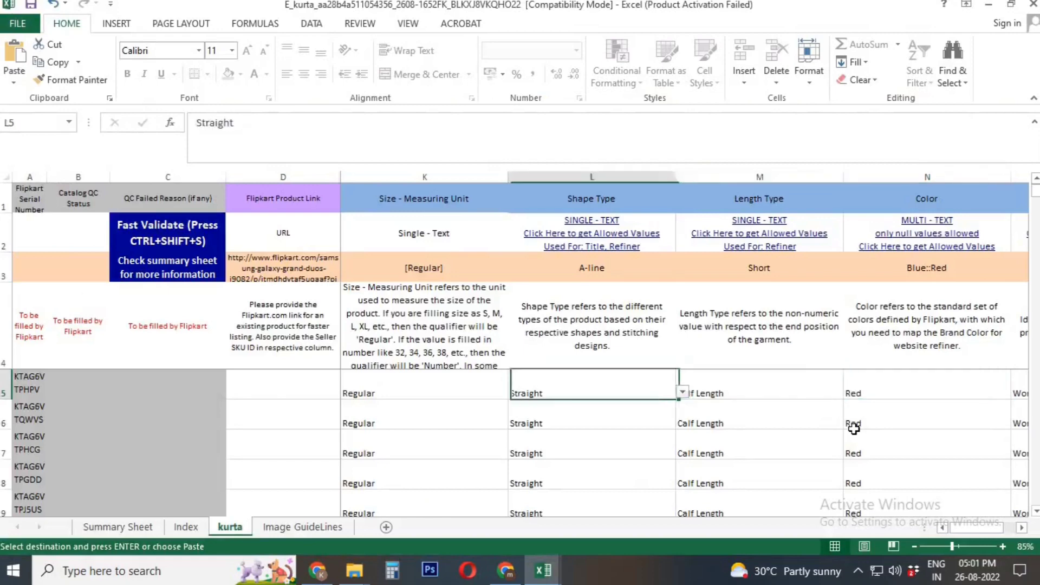
{"action": "key", "text": "Right"}
{"action": "key", "text": "Right"}
{"action": "key", "text": "Right"}
{"action": "key", "text": "Right"}
{"action": "key", "text": "Right"}
{"action": "key", "text": "Right"}
{"action": "key", "text": "Right"}
{"action": "key", "text": "Right"}
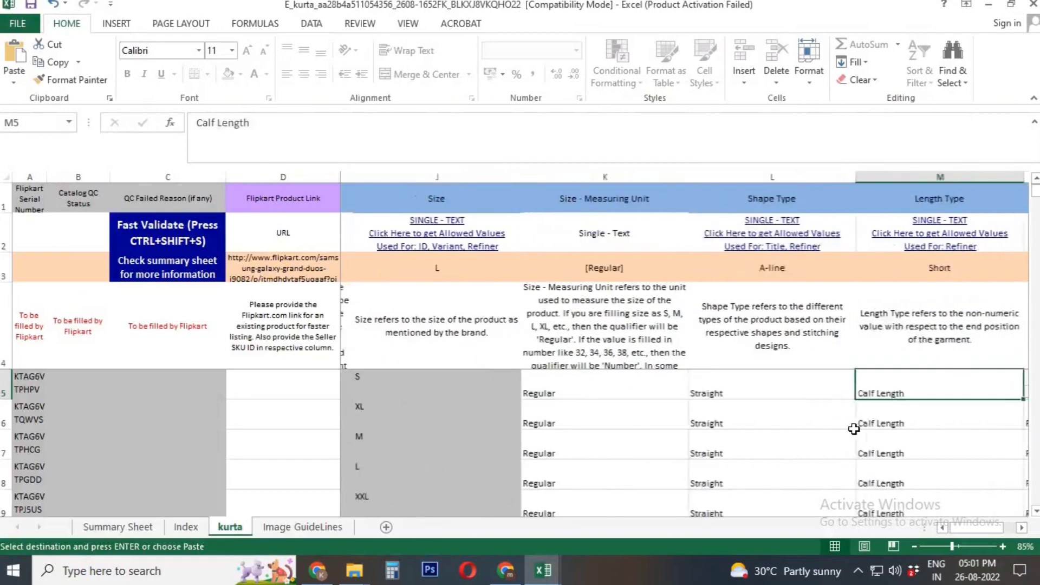
{"action": "key", "text": "Right"}
{"action": "key", "text": "Right"}
{"action": "key", "text": "Right"}
{"action": "key", "text": "Right"}
{"action": "key", "text": "Right"}
{"action": "key", "text": "Right"}
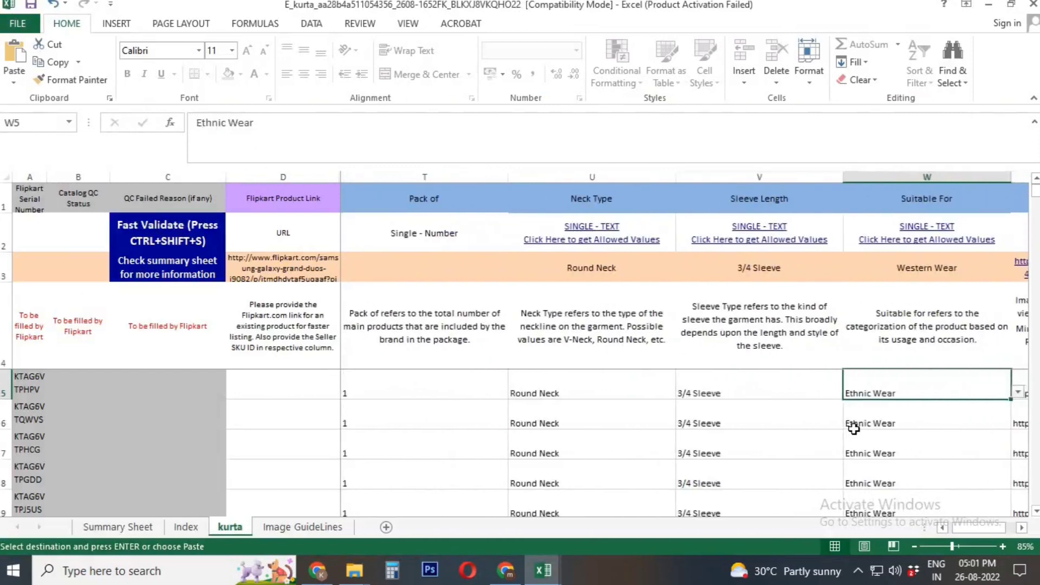
Step: Copy the Round Neck values in U5:U9 of the Flipkart kurta sheet into the Shopsy template's Neck Type cells AP5:AP9
{"action": "key", "text": "Left"}
{"action": "key", "text": "Left"}
{"action": "key", "text": "shift+Down"}
{"action": "key", "text": "shift+Down"}
{"action": "key", "text": "shift+Down"}
{"action": "key", "text": "shift+Down"}
{"action": "key", "text": "ctrl+c"}
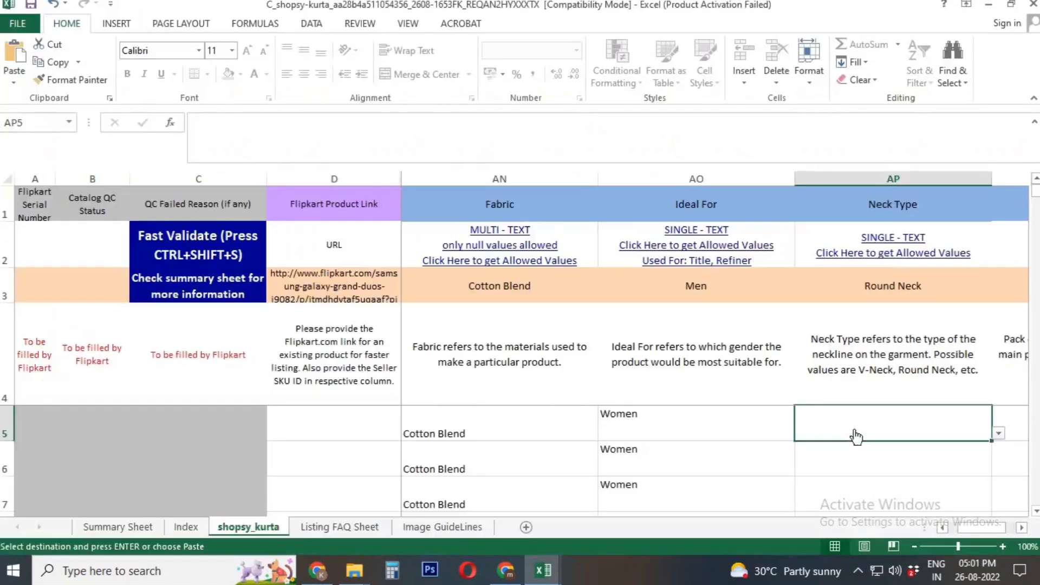
{"action": "key", "text": "ctrl+v"}
{"action": "key", "text": "Right"}
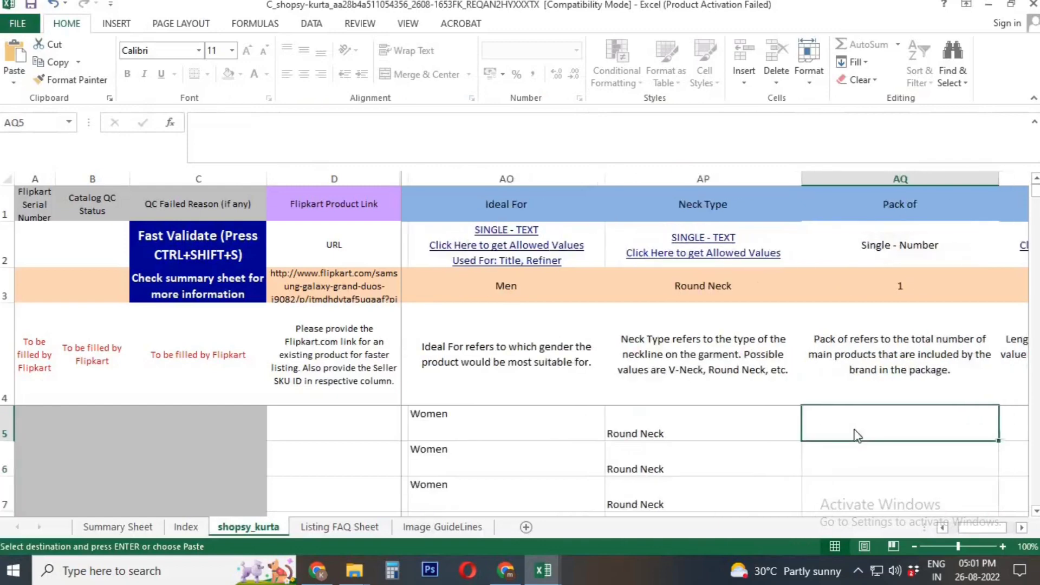
Step: Copy the Pack of values of 1 from T5:T9 of the Flipkart kurta sheet into AQ5:AQ9 of the Shopsy template
{"action": "key", "text": "alt+Tab"}
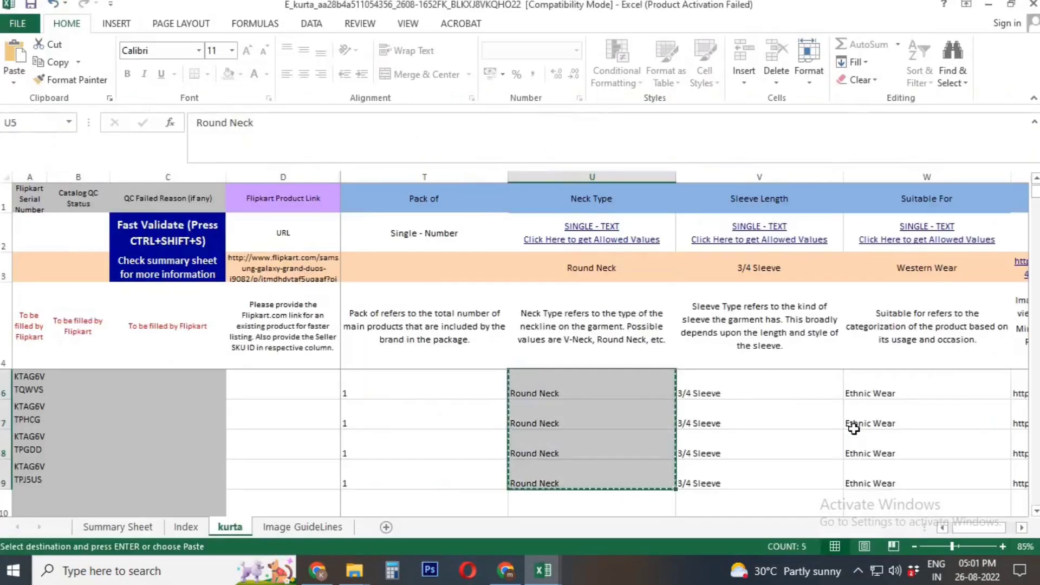
{"action": "key", "text": "Left"}
{"action": "key", "text": "shift+Down"}
{"action": "key", "text": "shift+Down"}
{"action": "key", "text": "shift+Down"}
{"action": "key", "text": "shift+Down"}
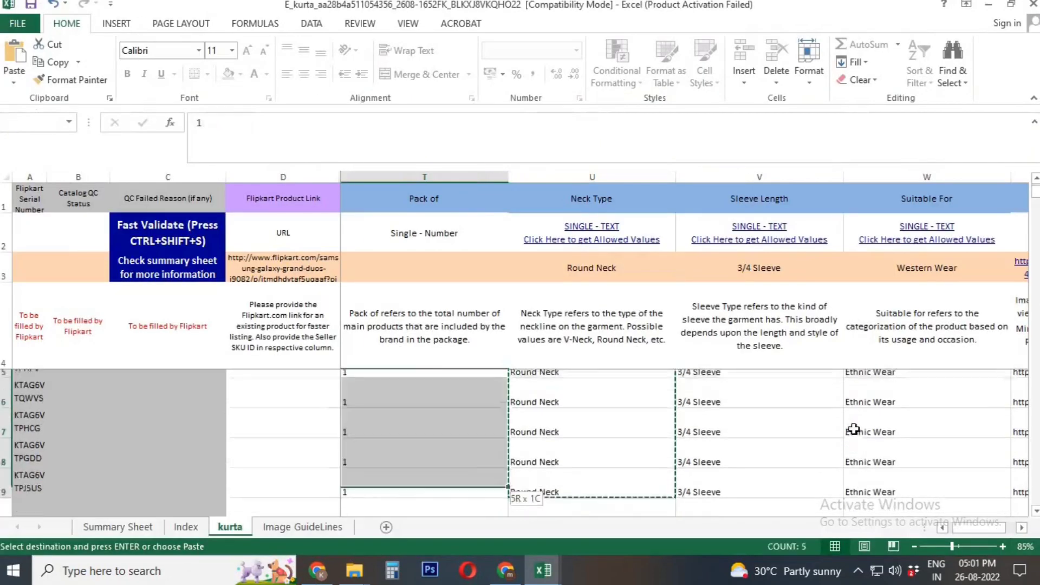
{"action": "key", "text": "ctrl+c"}
{"action": "key", "text": "alt+Tab"}
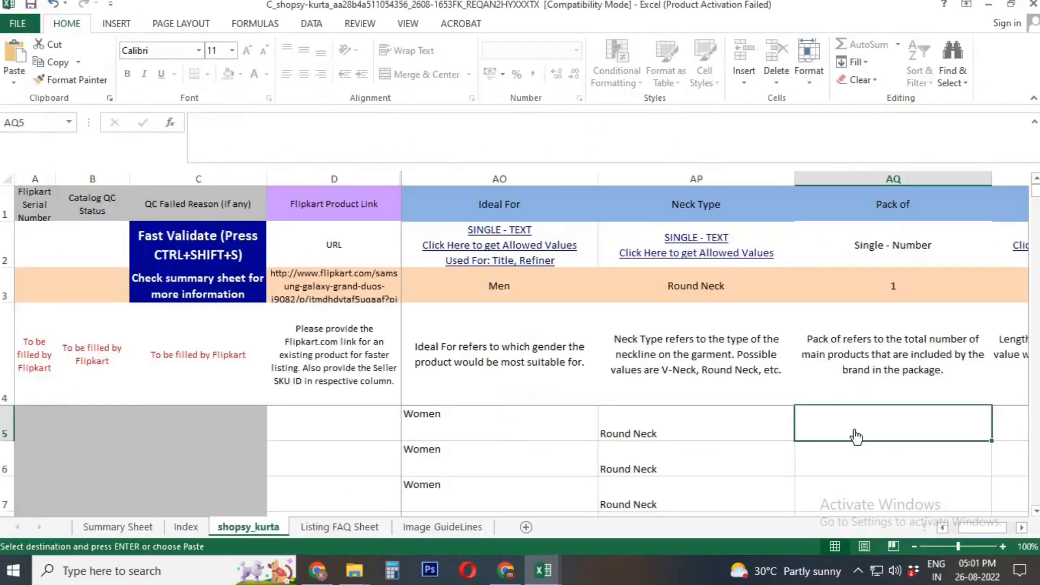
{"action": "key", "text": "ctrl+v"}
{"action": "key", "text": "Right"}
Step: Search the attribute columns of the Flipkart kurta sheet for the Length Type data
{"action": "key", "text": "alt+Tab"}
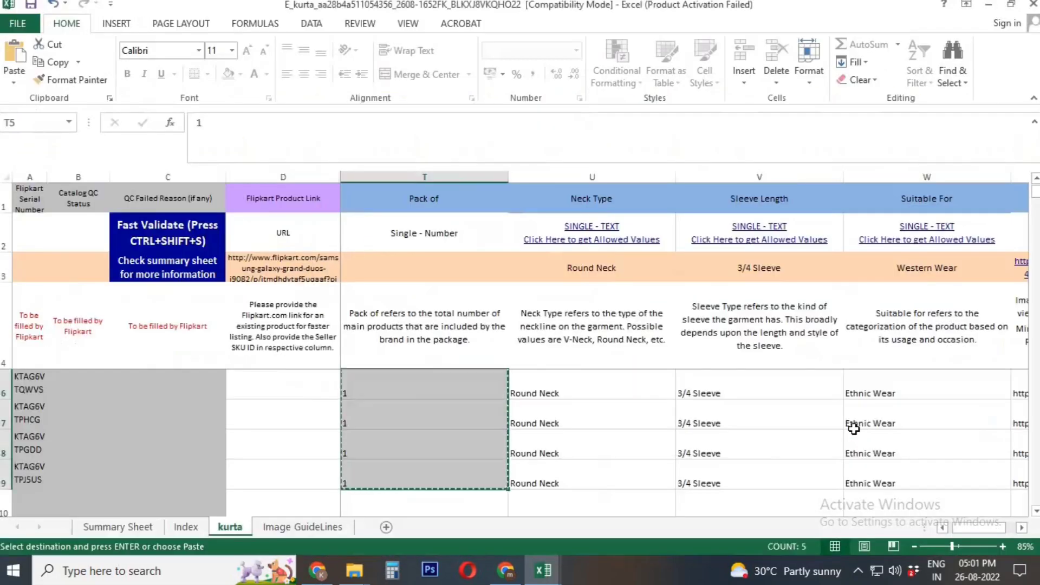
{"action": "key", "text": "Right"}
{"action": "key", "text": "Right"}
{"action": "key", "text": "Right"}
{"action": "key", "text": "Right"}
{"action": "key", "text": "Right"}
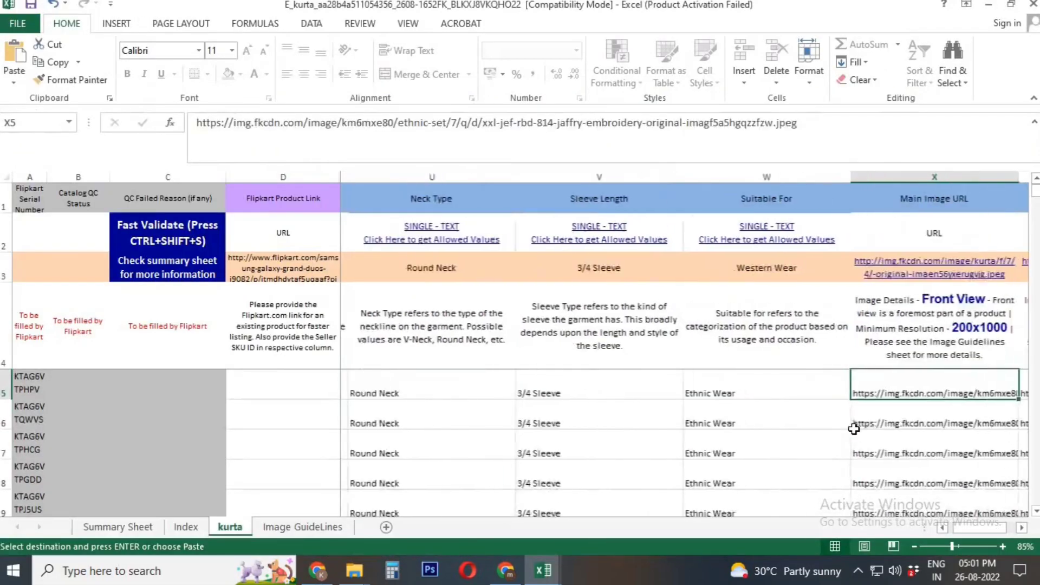
{"action": "key", "text": "Left"}
{"action": "key", "text": "Left"}
{"action": "key", "text": "Left"}
{"action": "key", "text": "Left"}
{"action": "key", "text": "Left"}
{"action": "key", "text": "Left"}
{"action": "key", "text": "Left"}
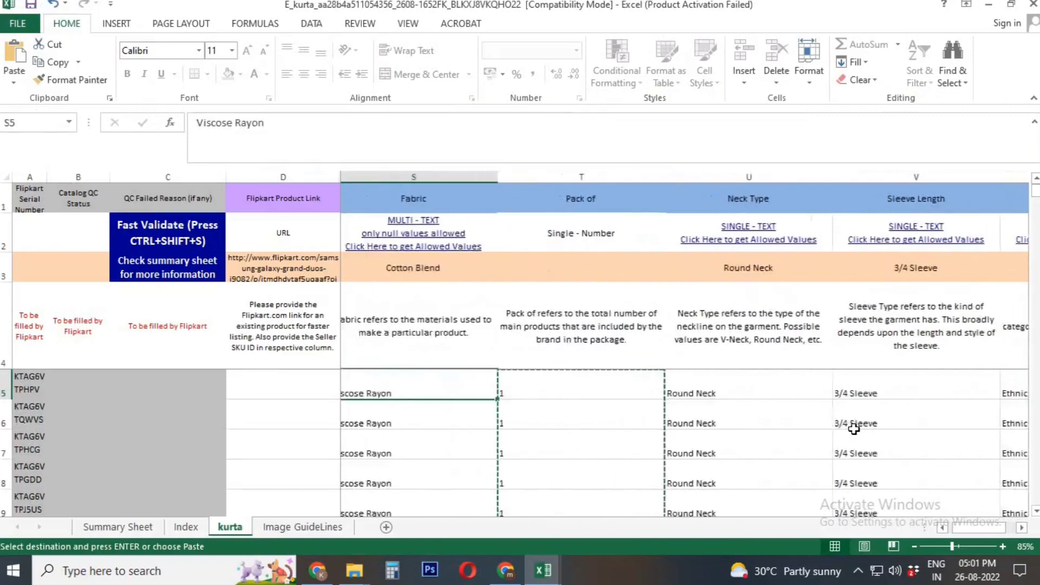
{"action": "key", "text": "Left"}
{"action": "key", "text": "Left"}
{"action": "key", "text": "Left"}
{"action": "key", "text": "Left"}
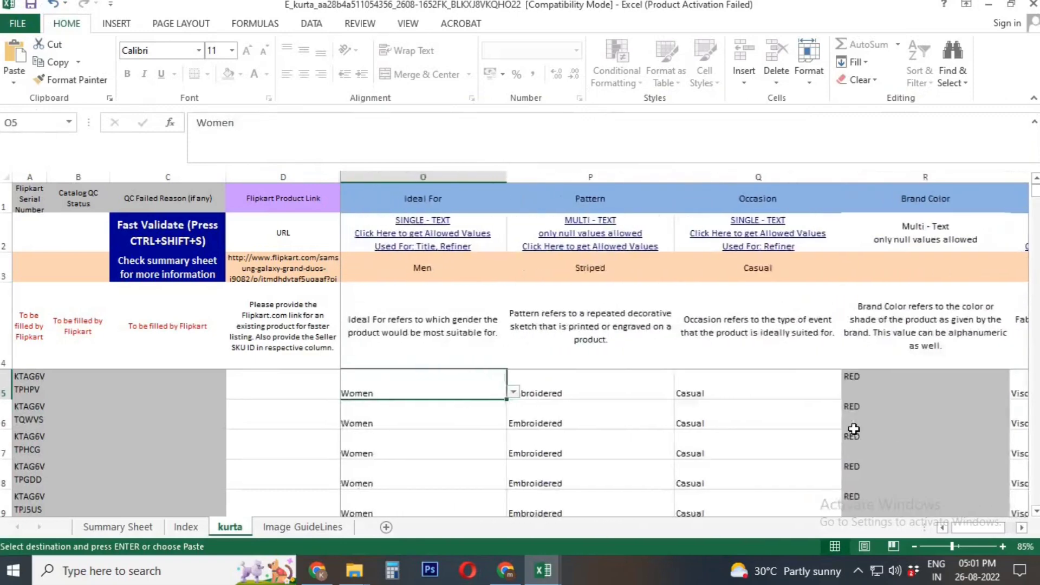
{"action": "key", "text": "Left"}
{"action": "key", "text": "Left"}
Step: Copy the Calf Length values in M5:M9 of the Flipkart kurta sheet into the Shopsy template's Length Type cells AR5:AR9
{"action": "key", "text": "Right"}
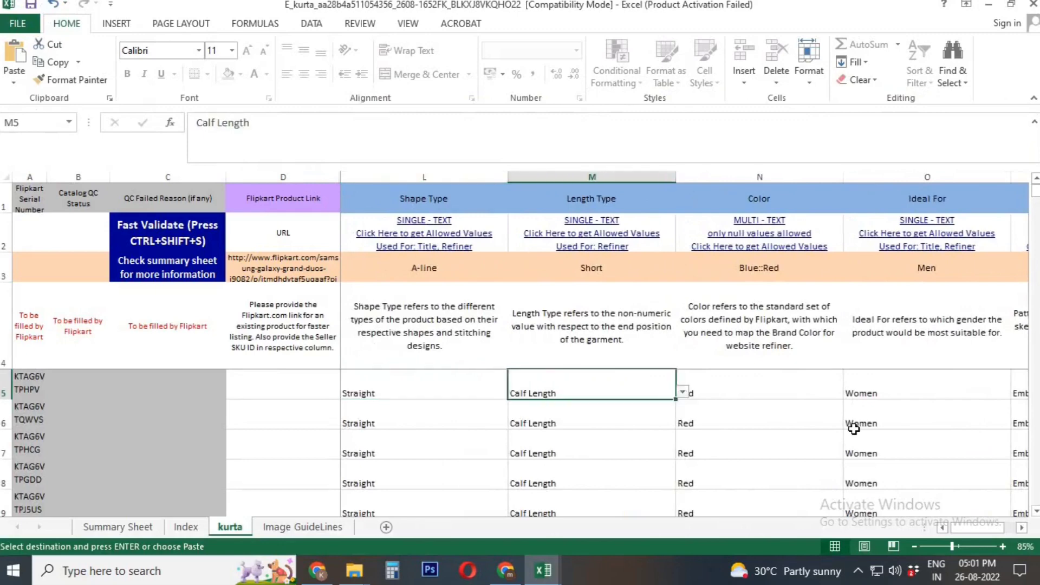
{"action": "key", "text": "shift+Down"}
{"action": "key", "text": "shift+Down"}
{"action": "key", "text": "shift+Down"}
{"action": "key", "text": "shift+Down"}
{"action": "key", "text": "alt+Tab"}
{"action": "left_click", "coordinate": [853, 429]}
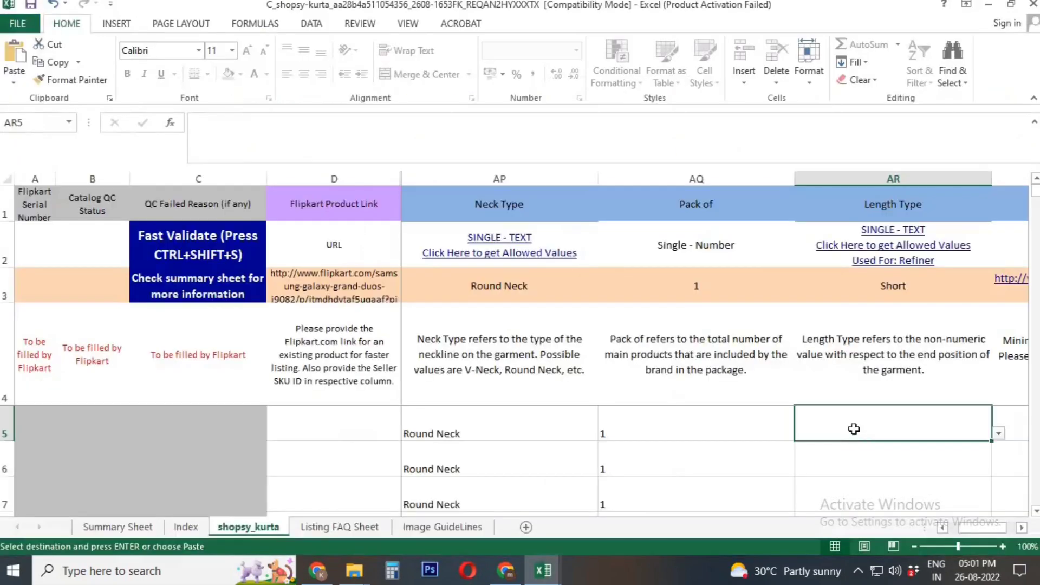
{"action": "key", "text": "ctrl+v"}
{"action": "key", "text": "Right"}
Step: Copy the Main Image URL links in X5:X9 of the Flipkart kurta sheet into AS5:AS9 of the Shopsy template
{"action": "key", "text": "alt+Tab"}
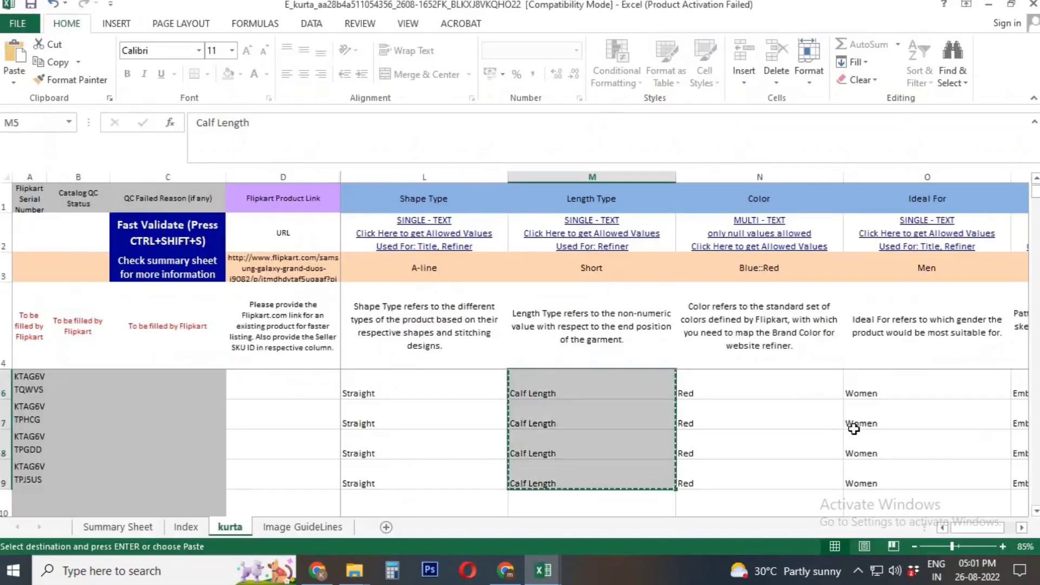
{"action": "key", "text": "Right"}
{"action": "key", "text": "Right"}
{"action": "key", "text": "Right"}
{"action": "key", "text": "Right"}
{"action": "key", "text": "Right"}
{"action": "key", "text": "Right"}
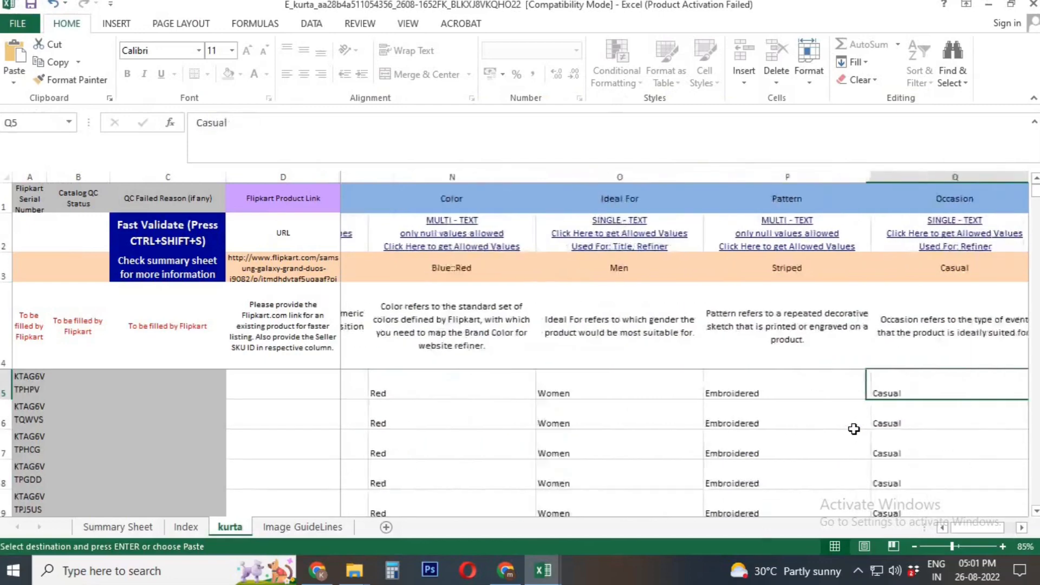
{"action": "key", "text": "Right"}
{"action": "key", "text": "Right"}
{"action": "key", "text": "Right"}
{"action": "key", "text": "Right"}
{"action": "key", "text": "Right"}
{"action": "key", "text": "Right"}
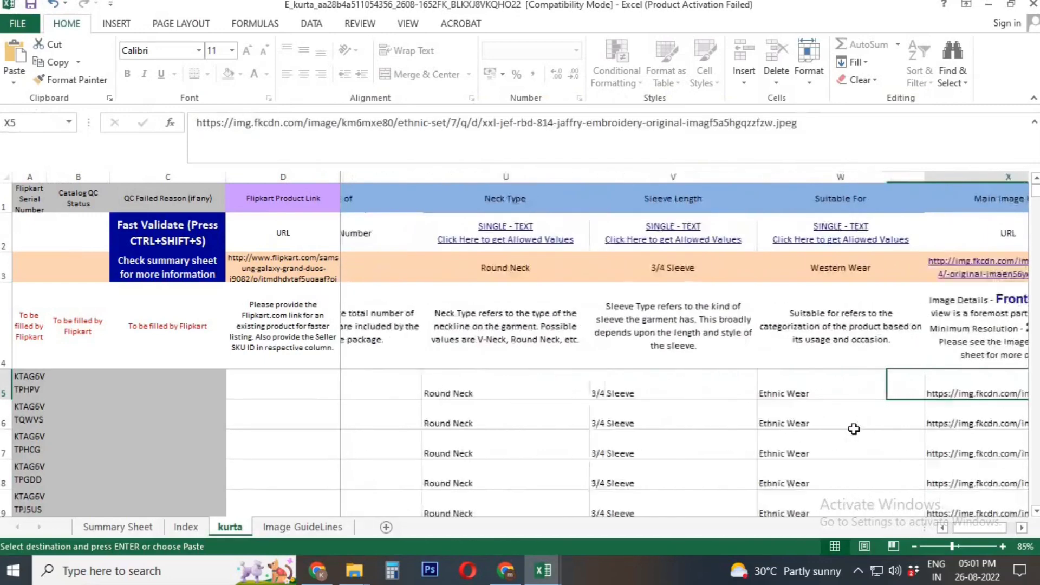
{"action": "key", "text": "Right"}
{"action": "key", "text": "Left"}
{"action": "key", "text": "Left"}
{"action": "key", "text": "shift+Down"}
{"action": "key", "text": "shift+Down"}
{"action": "key", "text": "shift+Down"}
{"action": "key", "text": "shift+Down"}
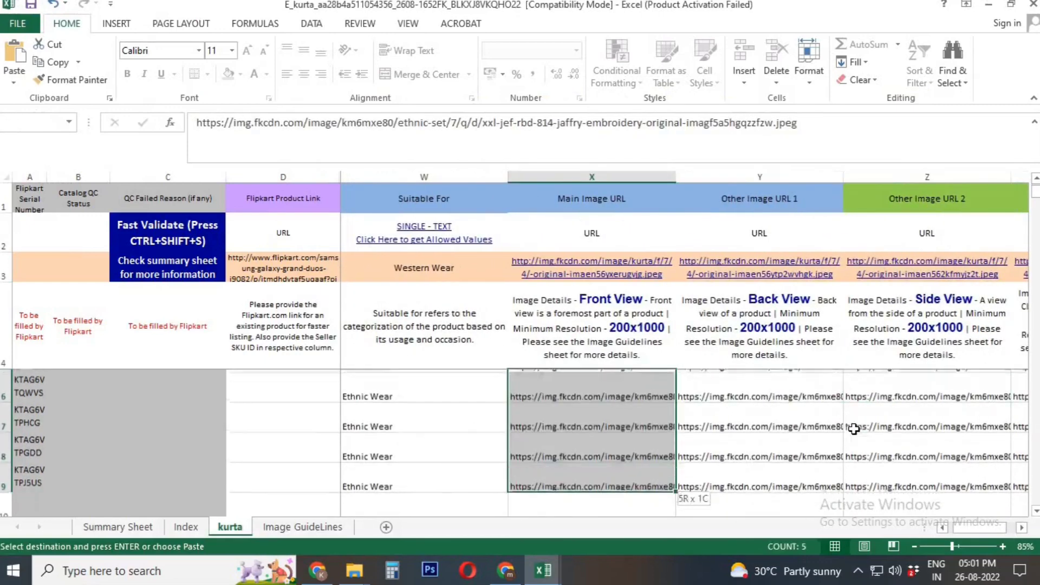
{"action": "key", "text": "alt+Tab"}
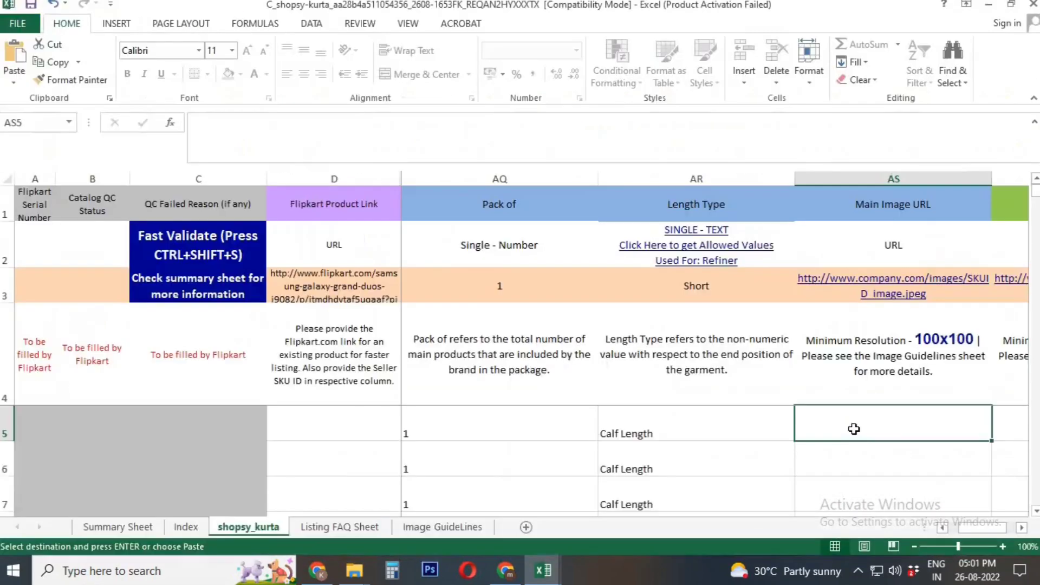
{"action": "key", "text": "ctrl+v"}
{"action": "key", "text": "Right"}
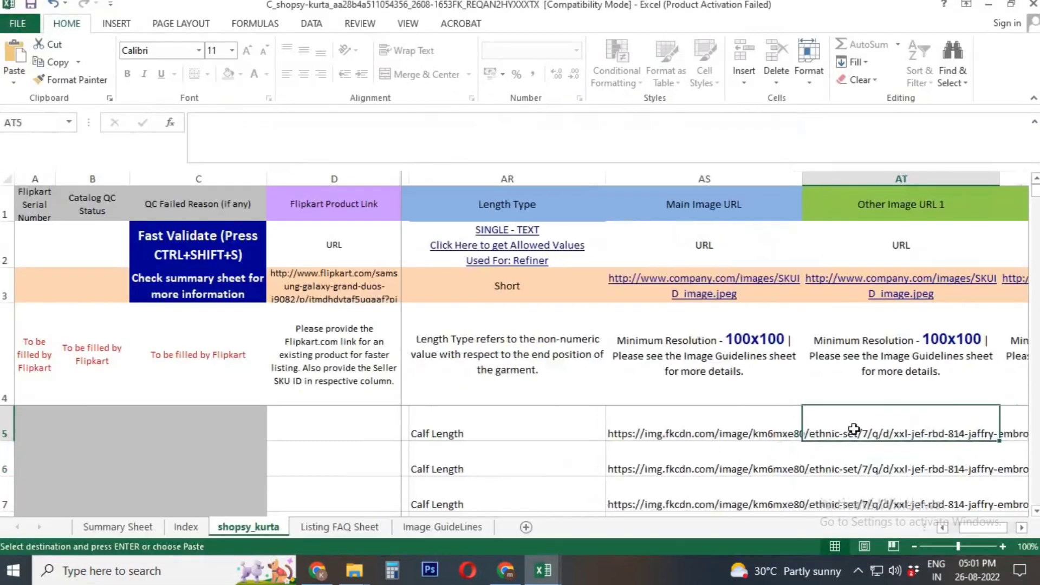
Step: Copy the Other Image URL 1 links in Y5:Y9 of the Flipkart kurta sheet into AT5:AT9 of the Shopsy template
{"action": "key", "text": "alt+Tab"}
{"action": "key", "text": "Up"}
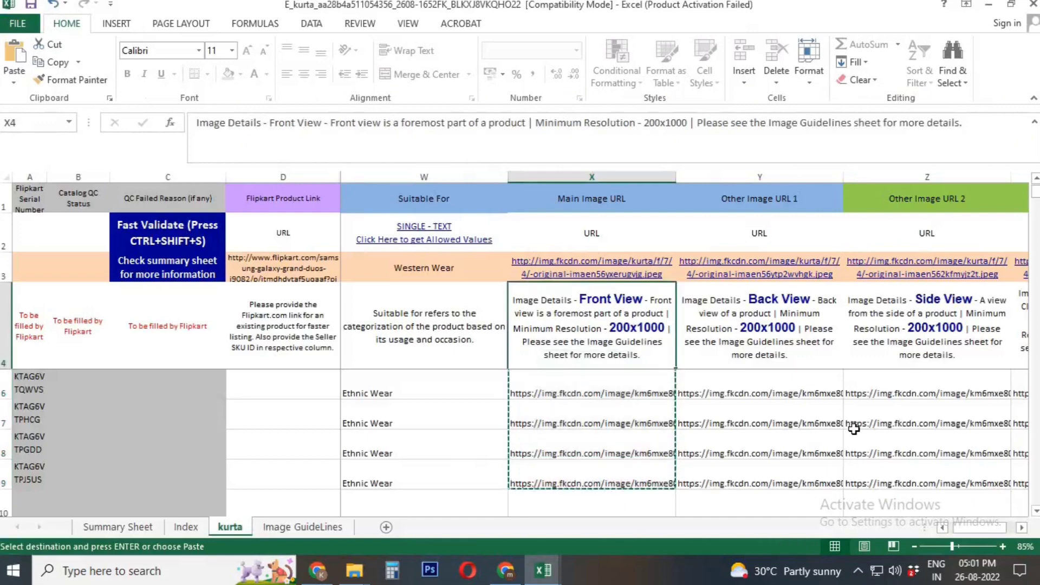
{"action": "key", "text": "Down"}
{"action": "key", "text": "Right"}
{"action": "key", "text": "ctrl+shift+Down"}
{"action": "key", "text": "ctrl+c"}
{"action": "key", "text": "alt+Tab"}
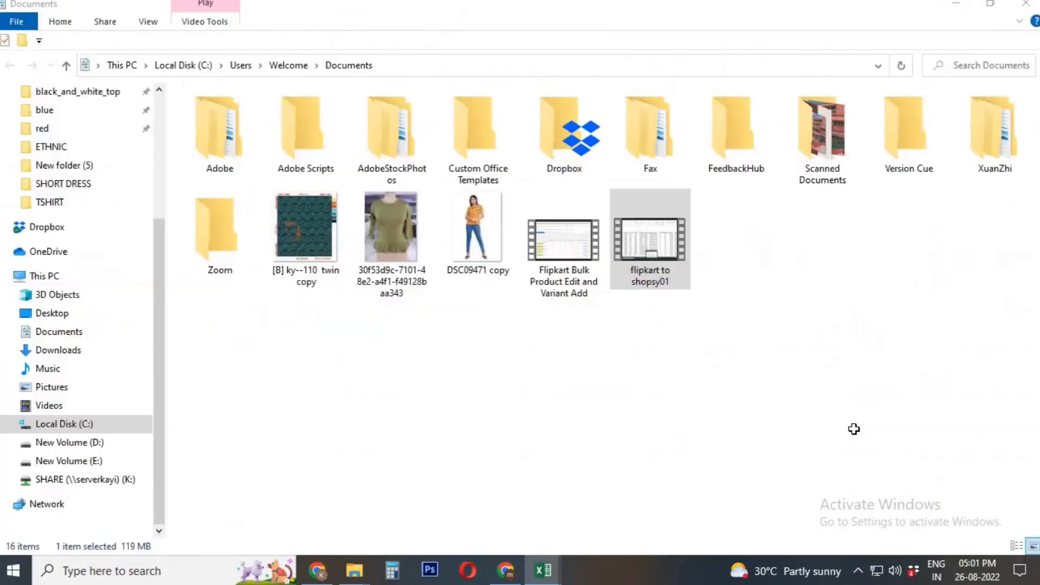
{"action": "key", "text": "Up"}
{"action": "key", "text": "Down"}
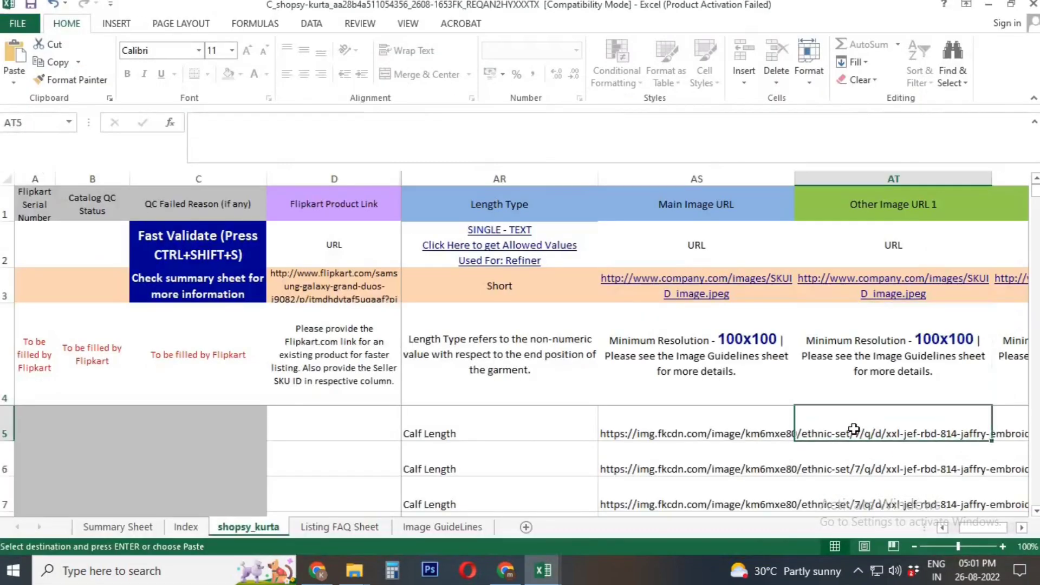
{"action": "key", "text": "ctrl+v"}
{"action": "key", "text": "Up"}
{"action": "key", "text": "Down"}
{"action": "key", "text": "alt+Tab"}
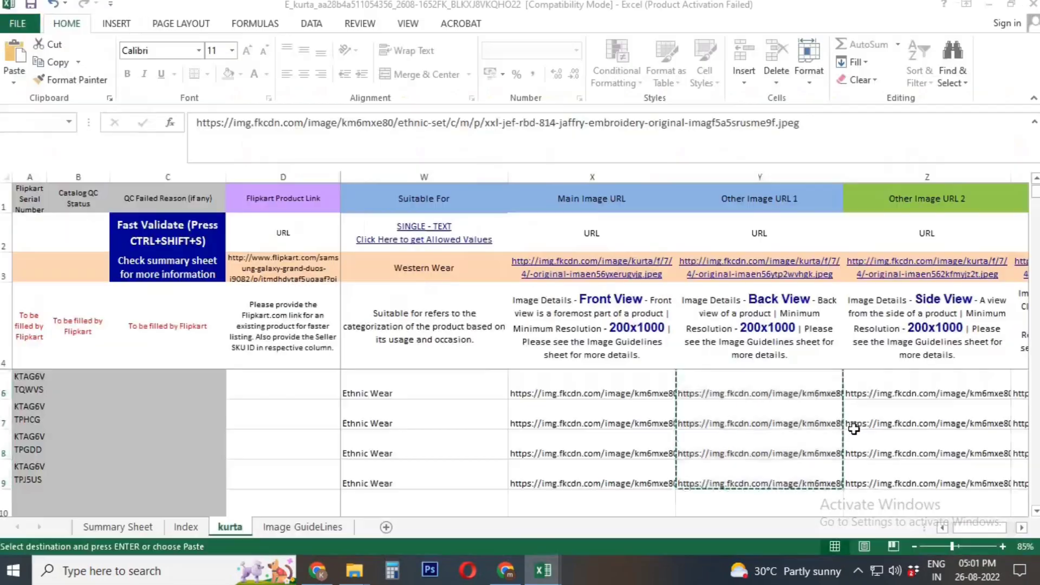
Step: Copy the Other Image URL 2 links in Z5:Z9 of the Flipkart kurta sheet into AU5:AU9 of the Shopsy template
{"action": "key", "text": "Right"}
{"action": "key", "text": "shift+Down"}
{"action": "key", "text": "Up"}
{"action": "key", "text": "Down"}
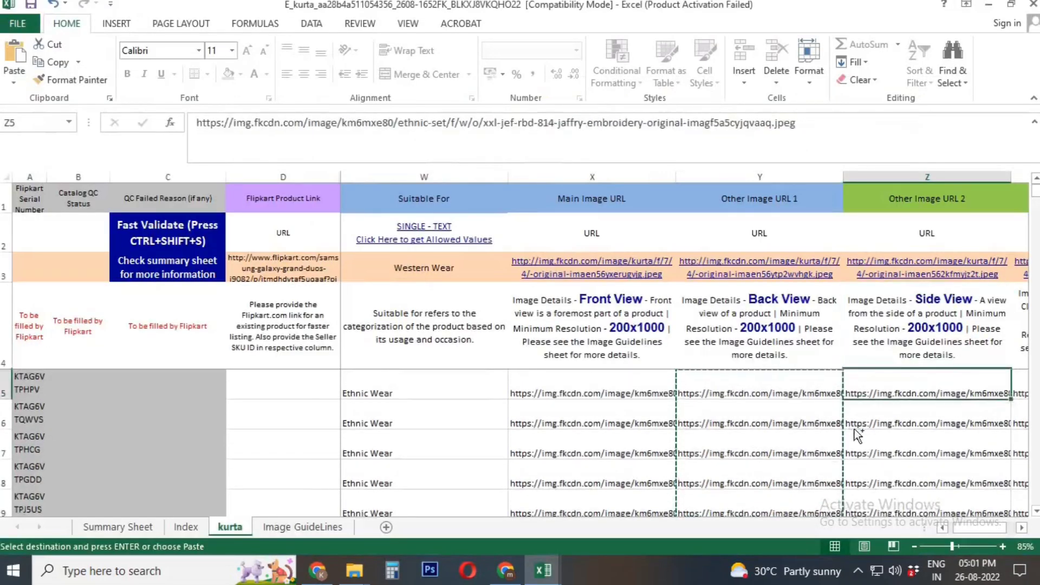
{"action": "key", "text": "shift+Down"}
{"action": "key", "text": "shift+Down"}
{"action": "key", "text": "shift+Down"}
{"action": "key", "text": "shift+Down"}
{"action": "key", "text": "ctrl+c"}
{"action": "key", "text": "alt+Tab"}
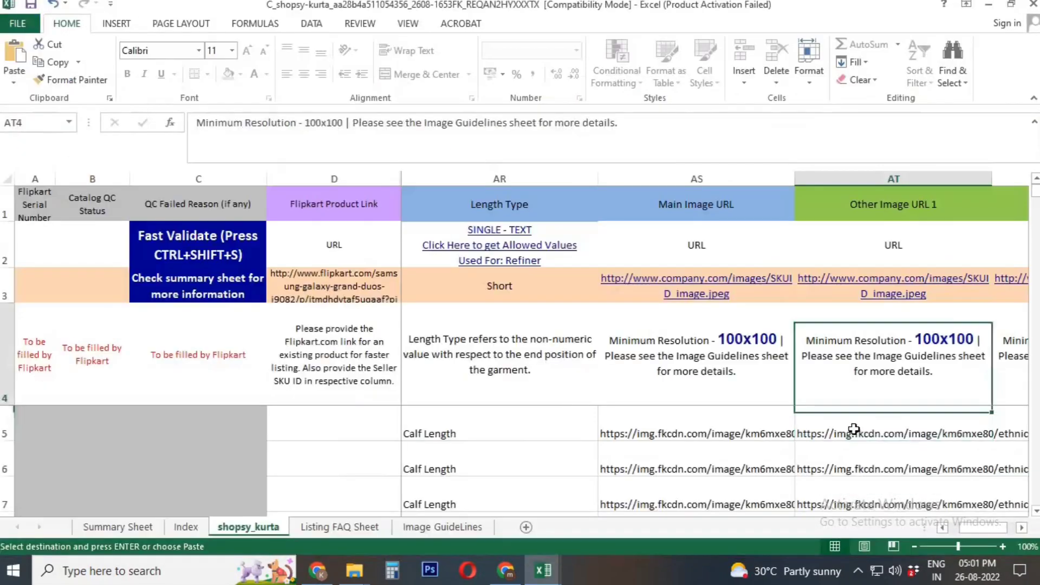
{"action": "key", "text": "Down"}
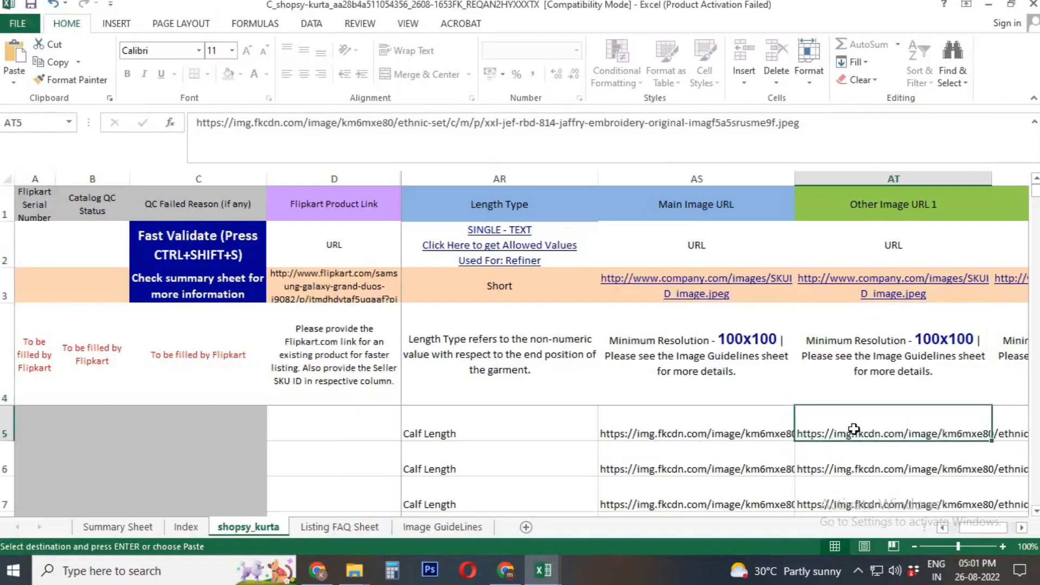
{"action": "key", "text": "Left"}
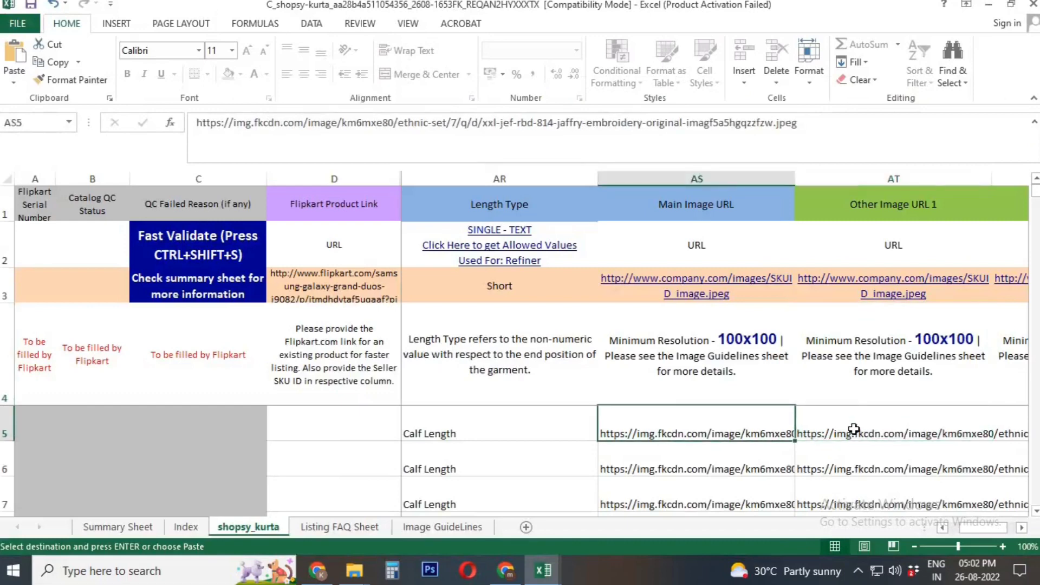
{"action": "key", "text": "Right"}
{"action": "key", "text": "Right"}
{"action": "key", "text": "ctrl+v"}
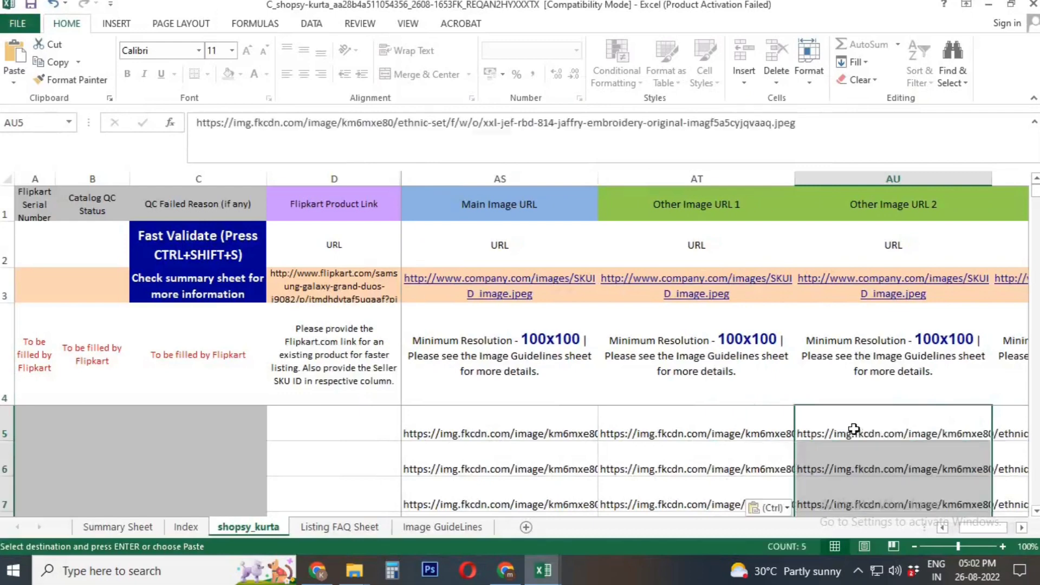
Step: Copy the Other Image URL 3 links in AA5:AA9 of the Flipkart kurta sheet into AV5:AV9 of the Shopsy template
{"action": "key", "text": "Right"}
{"action": "key", "text": "alt+Tab"}
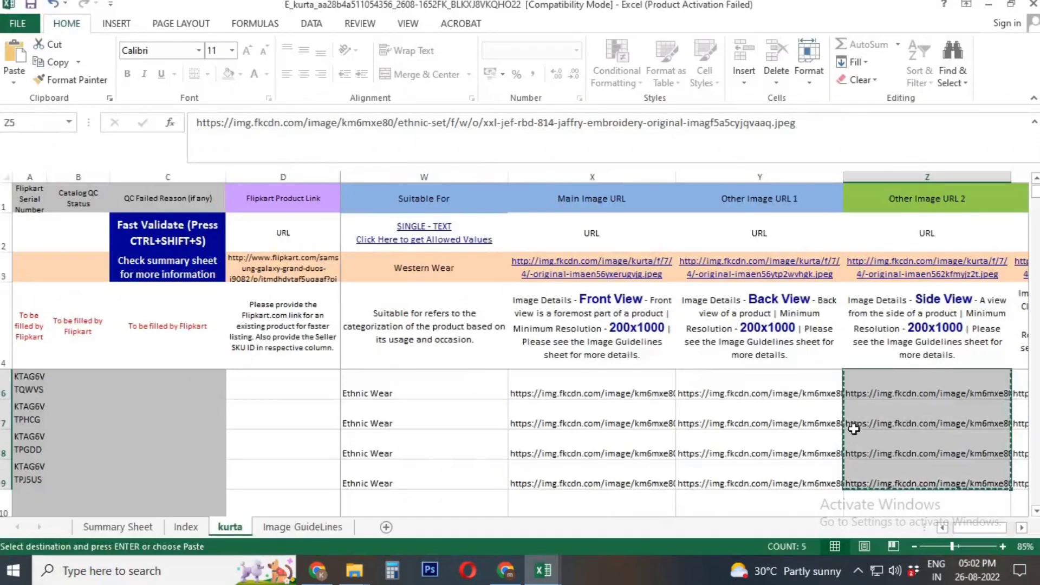
{"action": "key", "text": "Right"}
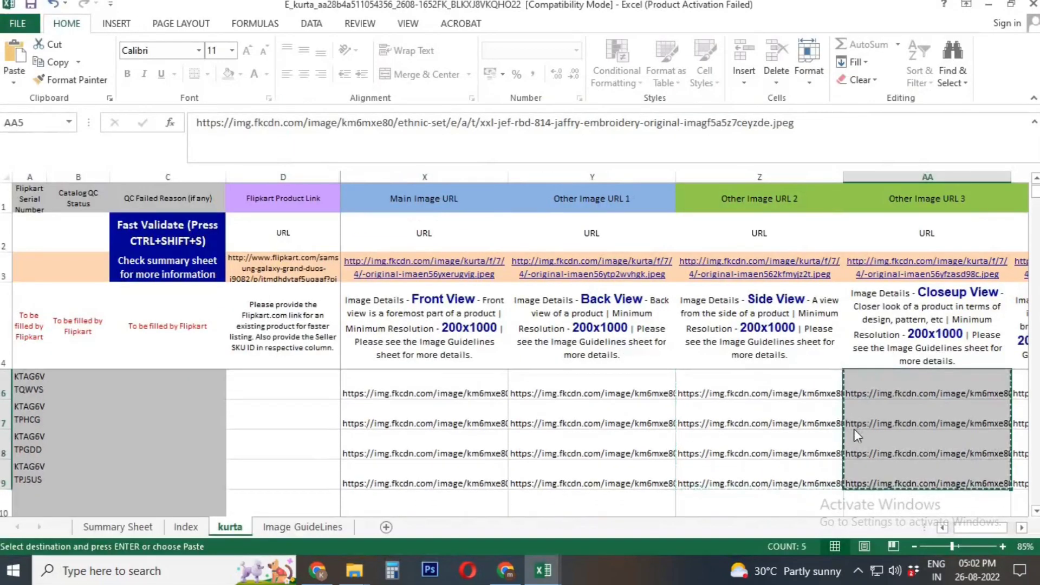
{"action": "key", "text": "alt+Tab"}
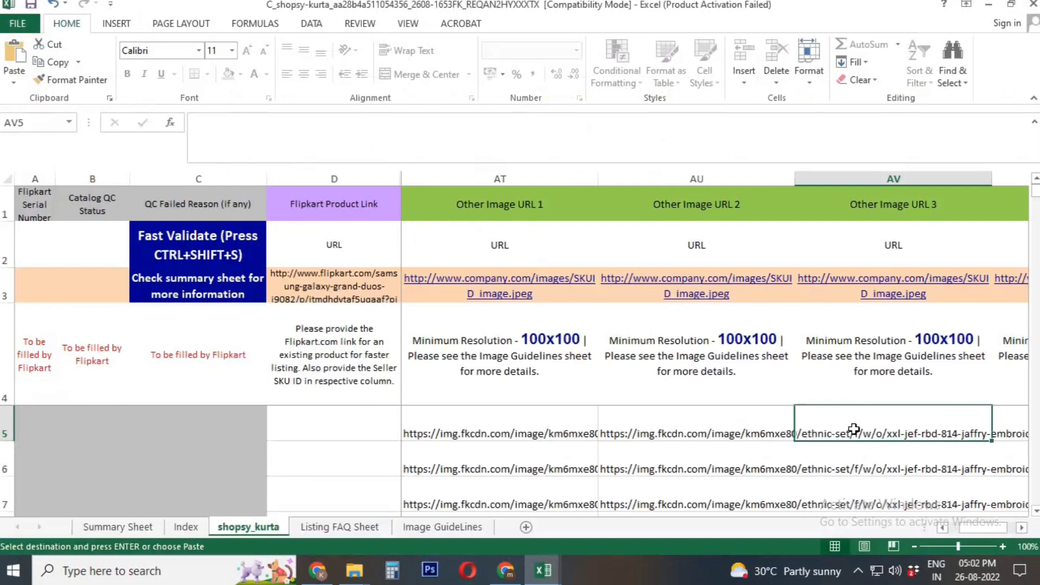
{"action": "key", "text": "Left"}
{"action": "key", "text": "Right"}
{"action": "key", "text": "ctrl+v"}
Step: Copy the Other Image URL 4 links in AB5:AB9 of the Flipkart kurta sheet into AW5:AW9 of the Shopsy template
{"action": "key", "text": "Right"}
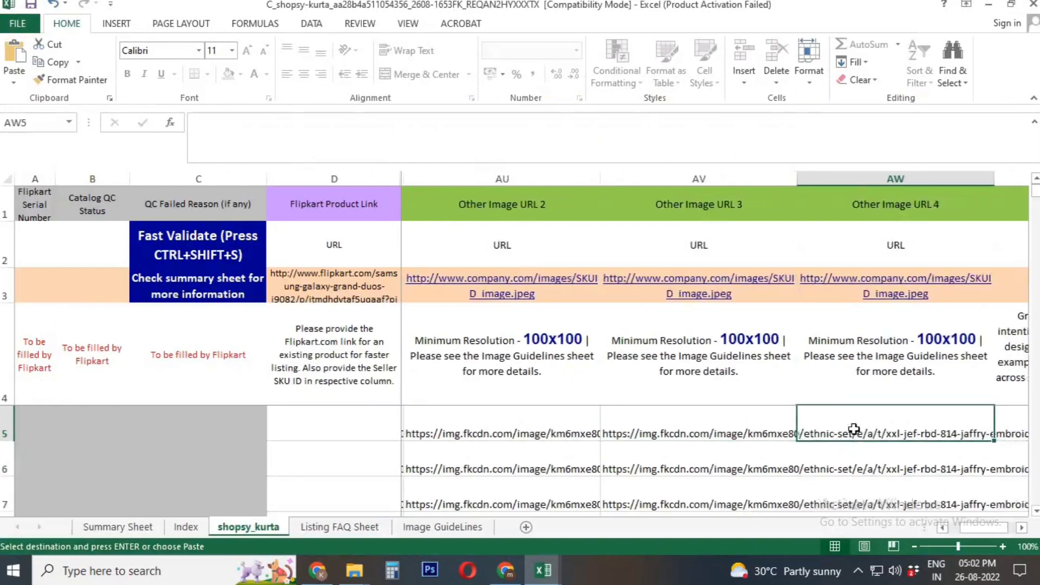
{"action": "key", "text": "alt+Tab"}
{"action": "key", "text": "Right"}
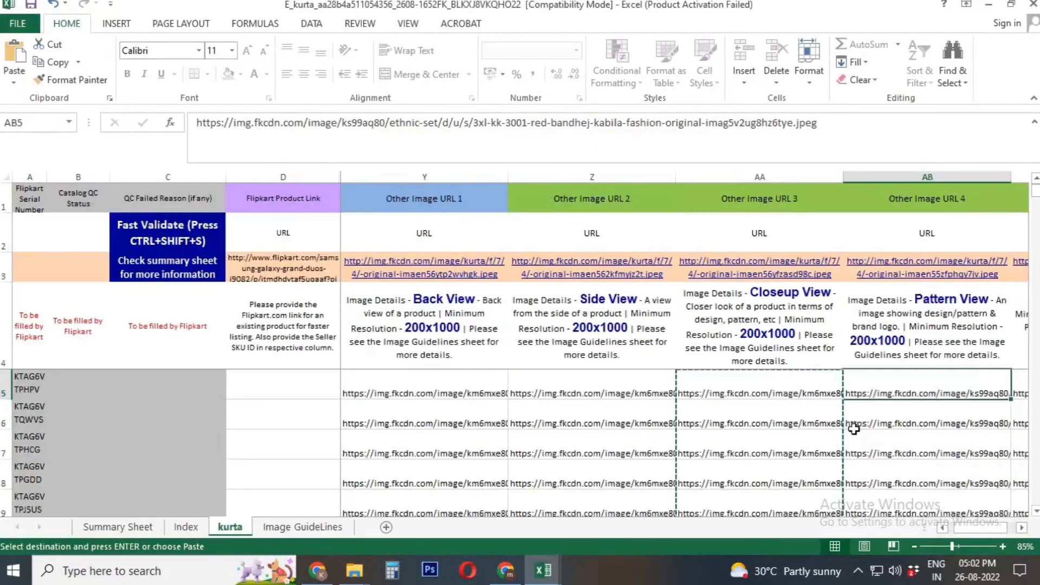
{"action": "key", "text": "ctrl+shift+Down"}
{"action": "key", "text": "ctrl+c"}
{"action": "key", "text": "alt+Tab"}
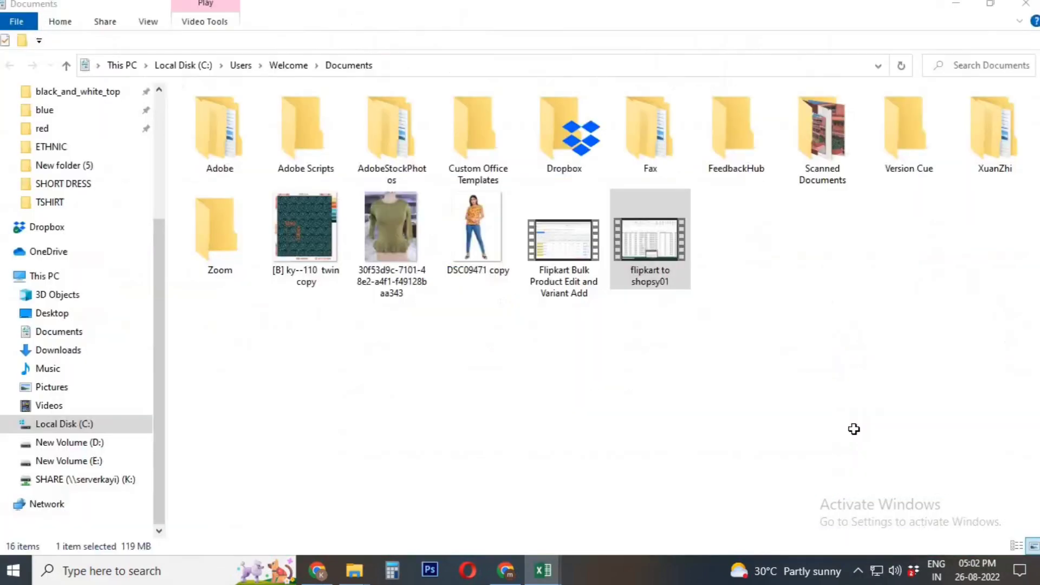
{"action": "key", "text": "alt+Tab"}
{"action": "key", "text": "ctrl+v"}
{"action": "key", "text": "alt+Tab"}
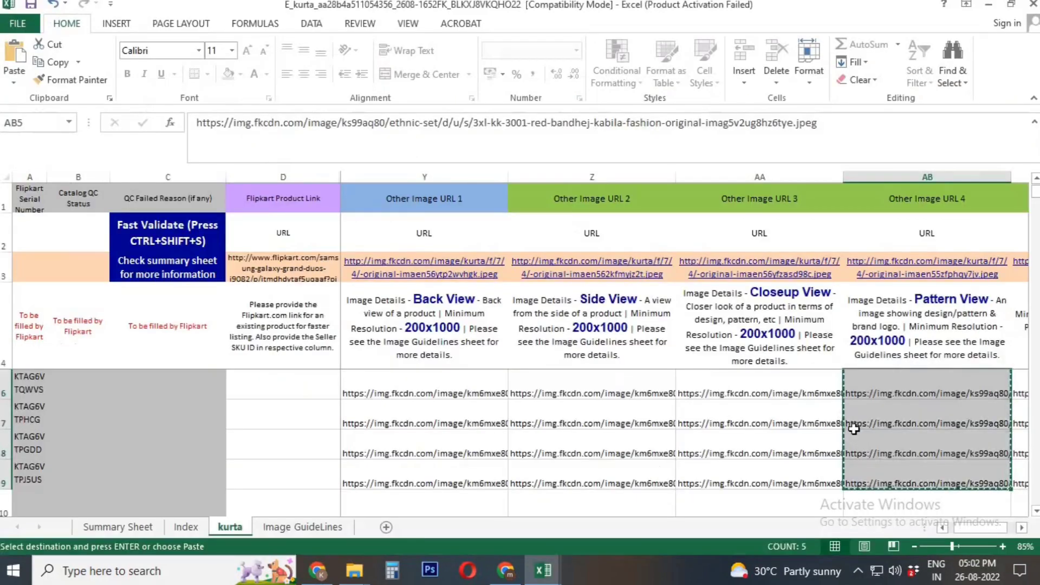
Step: Try to copy the Other Image URL 5 links in AC5:AC9 of the Flipkart kurta sheet into the Shopsy template's AW5:AW9
{"action": "key", "text": "Right"}
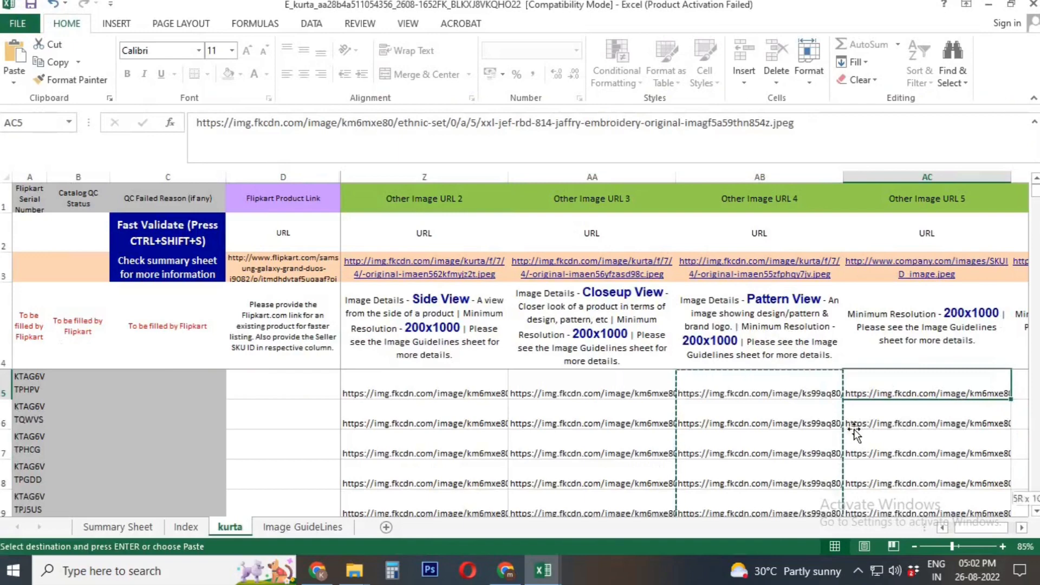
{"action": "key", "text": "ctrl+shift+Down"}
{"action": "key", "text": "ctrl+c"}
{"action": "key", "text": "alt+Tab"}
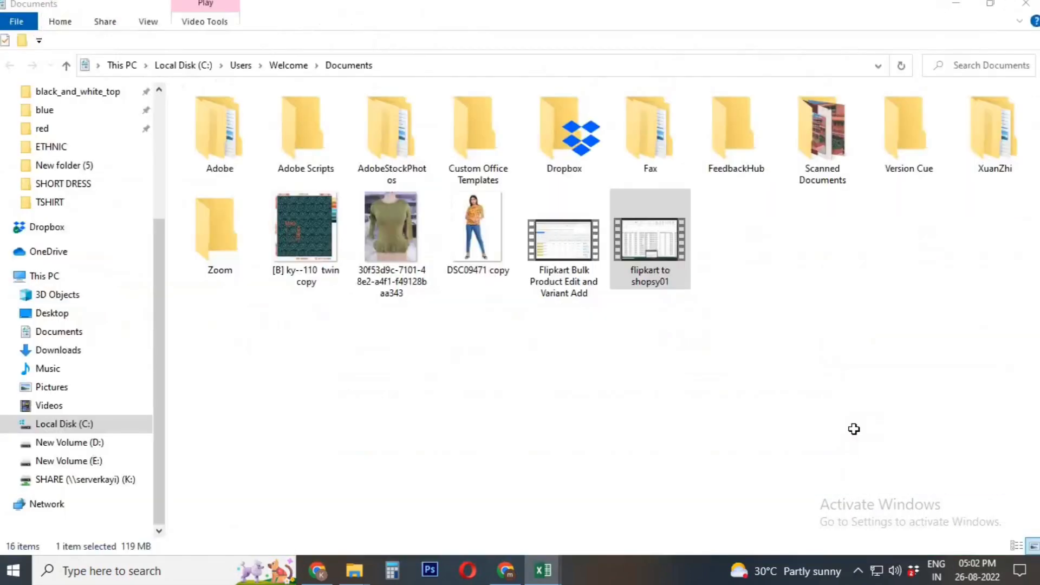
{"action": "key", "text": "ctrl+v"}
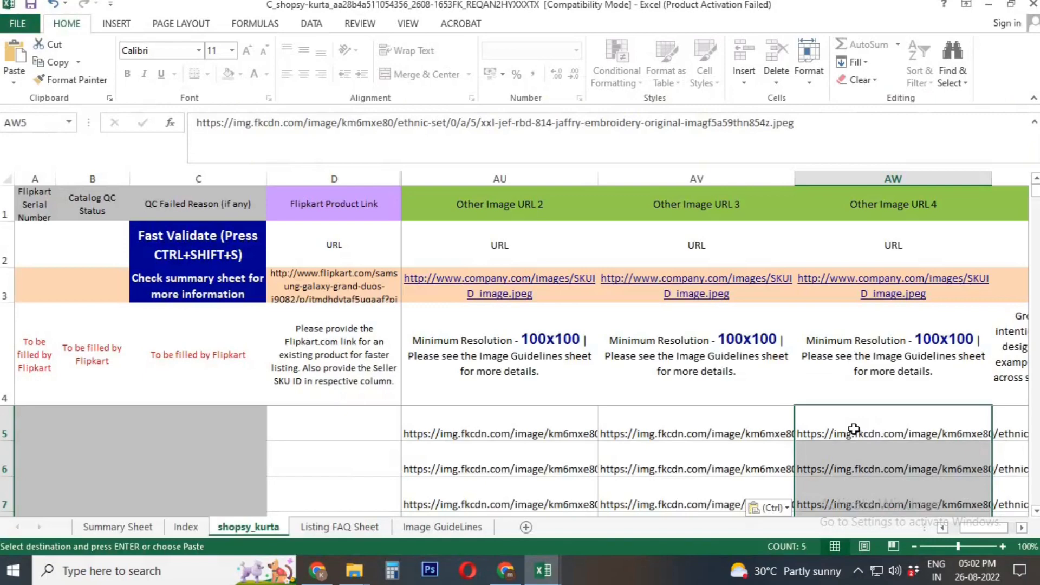
{"action": "key", "text": "ctrl+v"}
{"action": "key", "text": "Up"}
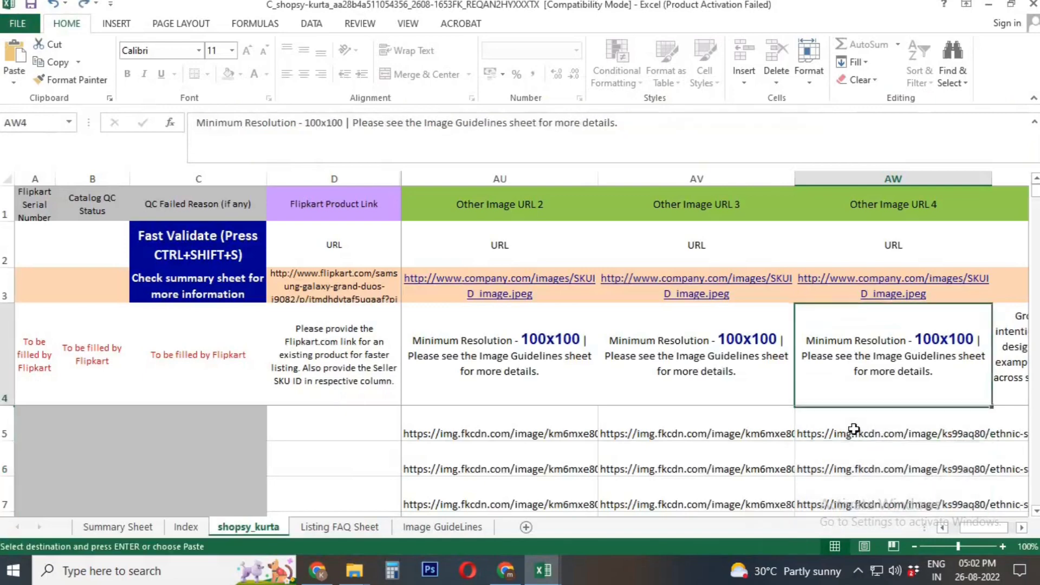
Step: Paste the Other Image URL 5 links into the Shopsy template's Group ID cells AX5:AX9 and clear those cells again
{"action": "key", "text": "Down"}
{"action": "key", "text": "Right"}
{"action": "key", "text": "Right"}
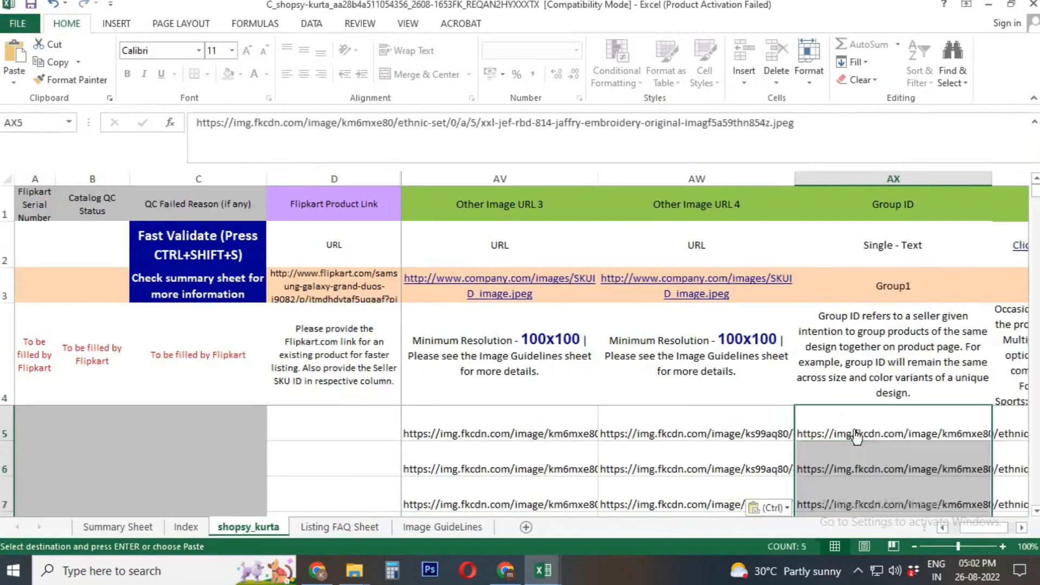
{"action": "key", "text": "Left"}
{"action": "key", "text": "Right"}
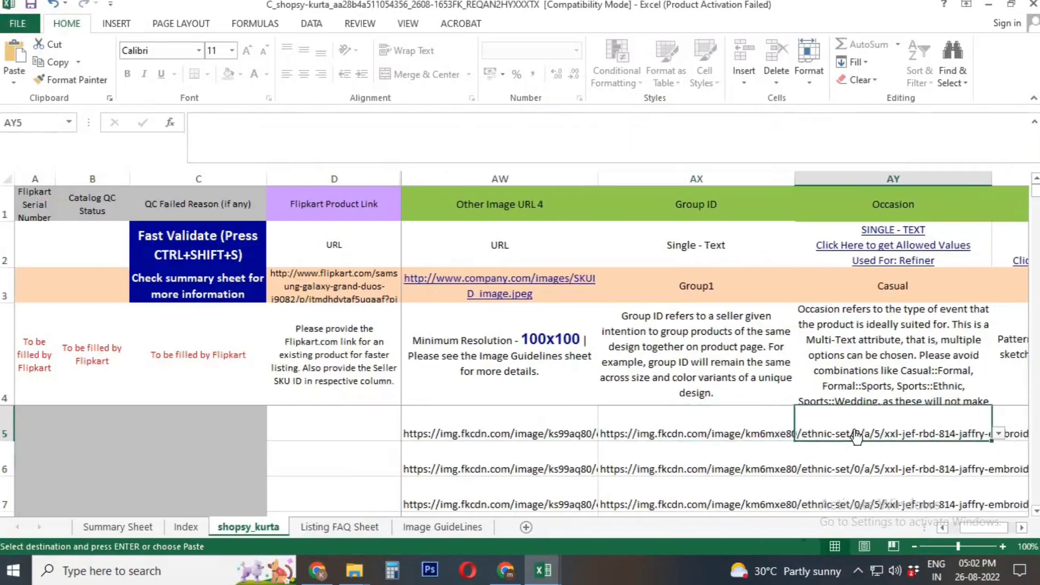
{"action": "key", "text": "Left"}
{"action": "key", "text": "shift+Down"}
{"action": "key", "text": "shift+Down"}
{"action": "key", "text": "shift+Down"}
{"action": "key", "text": "shift+Down"}
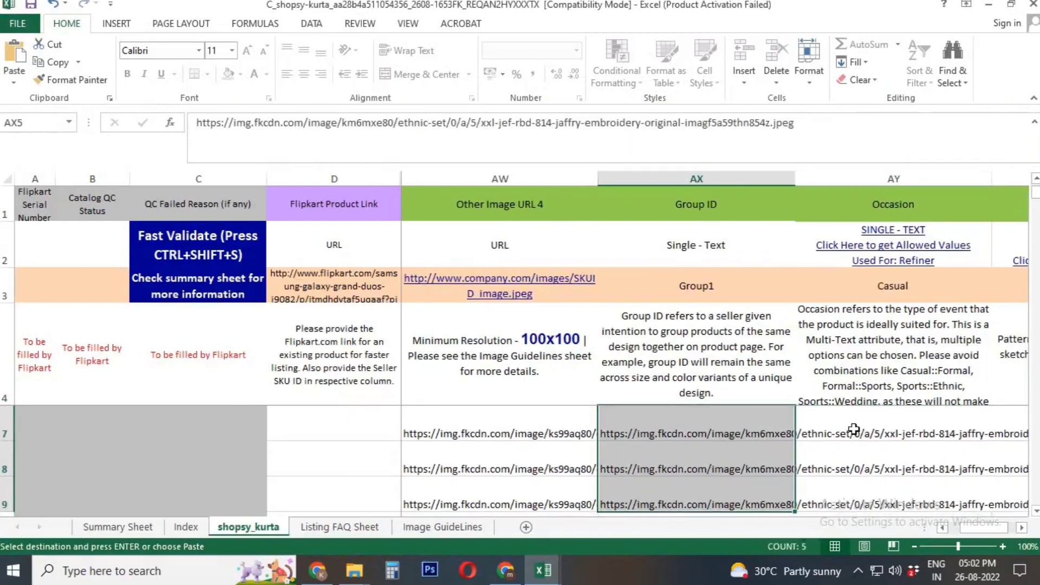
{"action": "key", "text": "Return"}
Step: Check the Group ID column in the Flipkart kurta sheet and the Group ID description in the Shopsy template
{"action": "key", "text": "Up"}
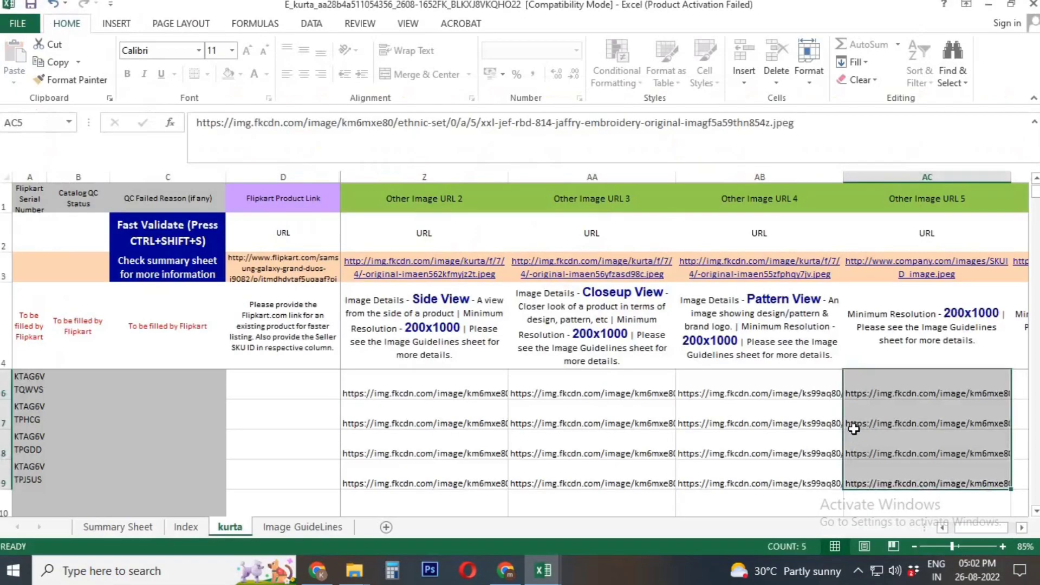
{"action": "key", "text": "Up"}
{"action": "key", "text": "Down"}
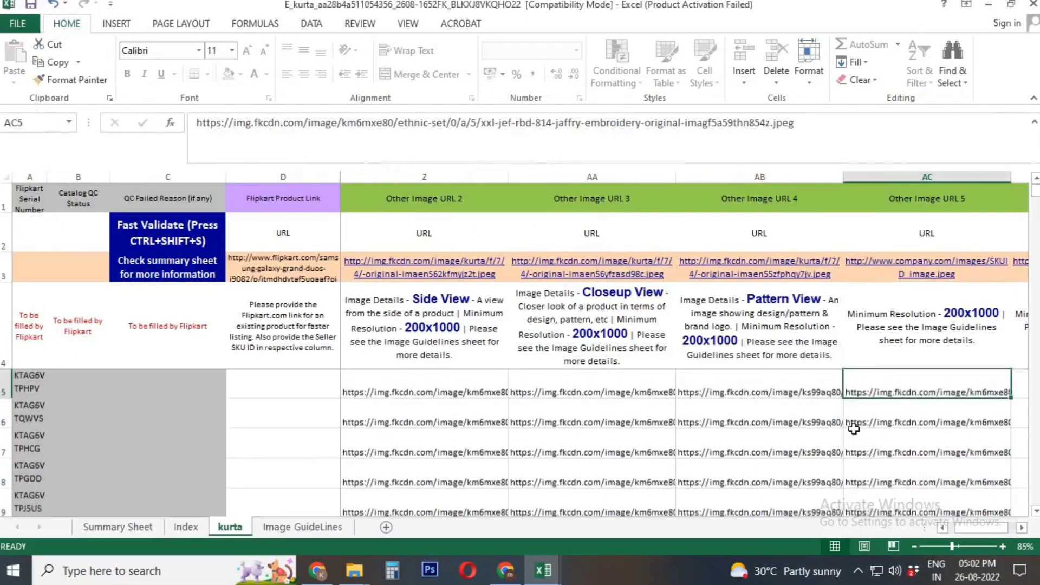
{"action": "key", "text": "Right"}
{"action": "key", "text": "Right"}
{"action": "key", "text": "Right"}
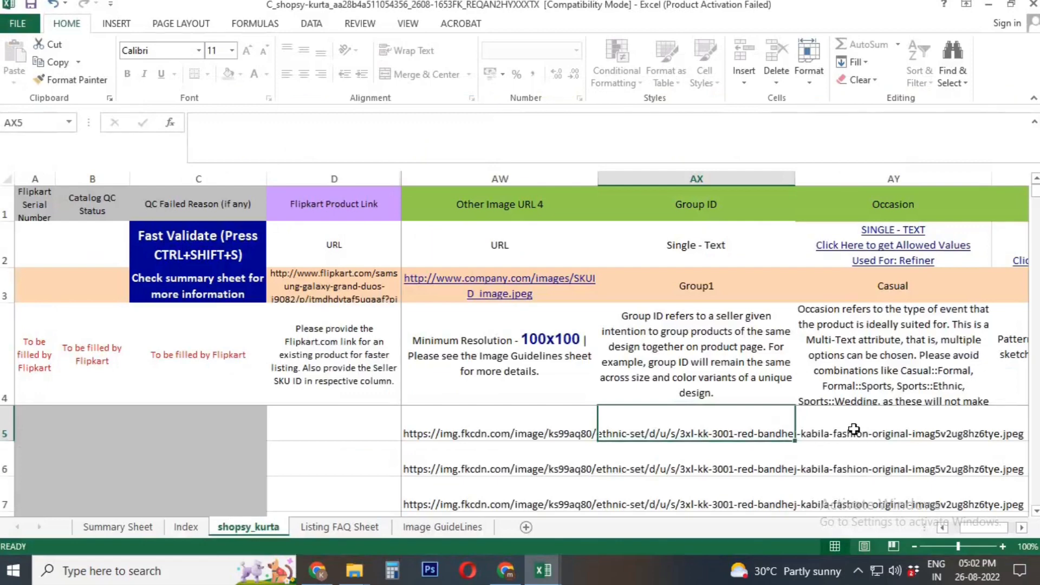
{"action": "key", "text": "Up"}
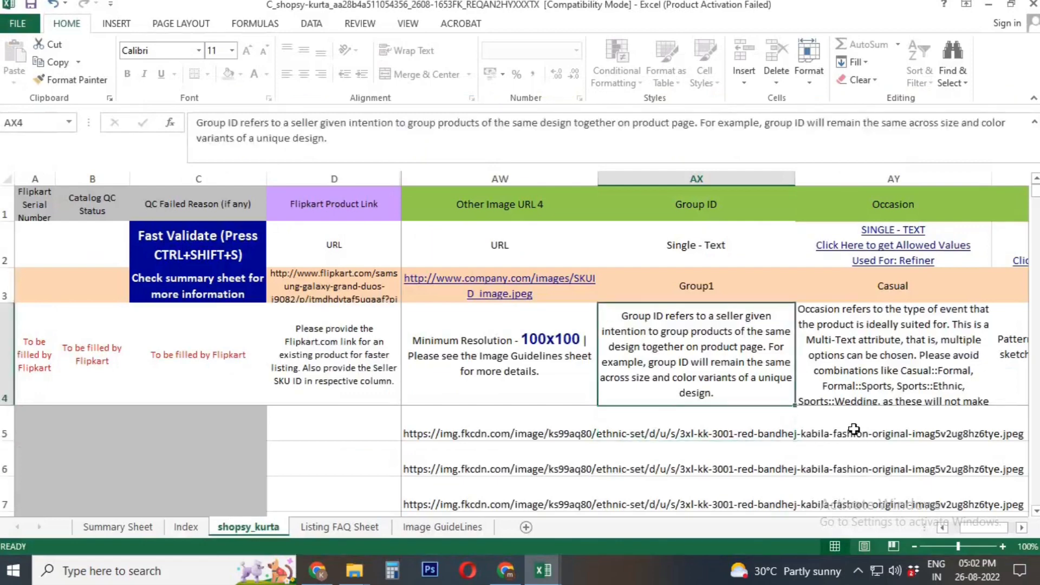
Step: Copy the Style Code values SHOPSY-KK-BANDHEJ-SINGLE in AL5:AL9 of the Shopsy template into its Group ID cells AX5:AX9
{"action": "key", "text": "Down"}
{"action": "key", "text": "Left"}
{"action": "key", "text": "Left"}
{"action": "key", "text": "Left"}
{"action": "key", "text": "Left"}
{"action": "key", "text": "Left"}
{"action": "key", "text": "Left"}
{"action": "key", "text": "Left"}
{"action": "key", "text": "Left"}
{"action": "key", "text": "Left"}
{"action": "key", "text": "Left"}
{"action": "key", "text": "Left"}
{"action": "key", "text": "Left"}
{"action": "key", "text": "Left"}
{"action": "key", "text": "Left"}
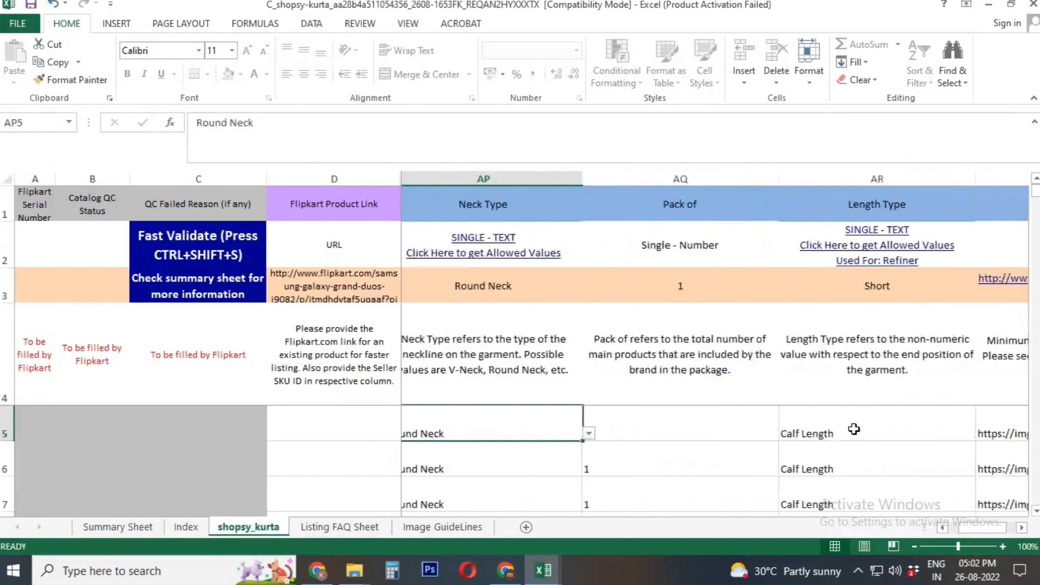
{"action": "key", "text": "Left"}
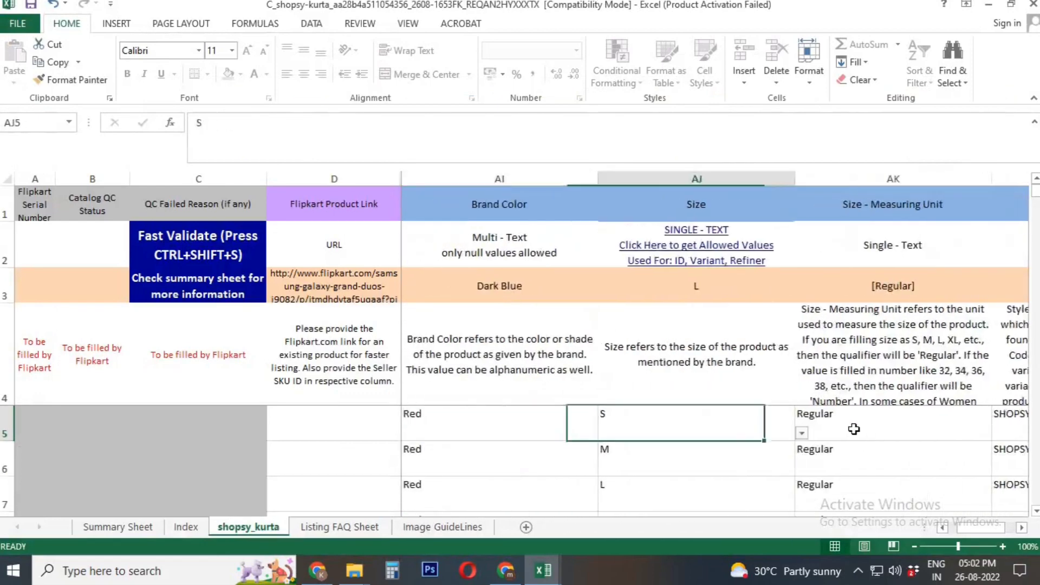
{"action": "key", "text": "Right"}
{"action": "key", "text": "Right"}
{"action": "key", "text": "Right"}
{"action": "key", "text": "Right"}
{"action": "key", "text": "Left"}
{"action": "key", "text": "shift+Down"}
{"action": "key", "text": "shift+Down"}
{"action": "key", "text": "shift+Down"}
{"action": "key", "text": "shift+Down"}
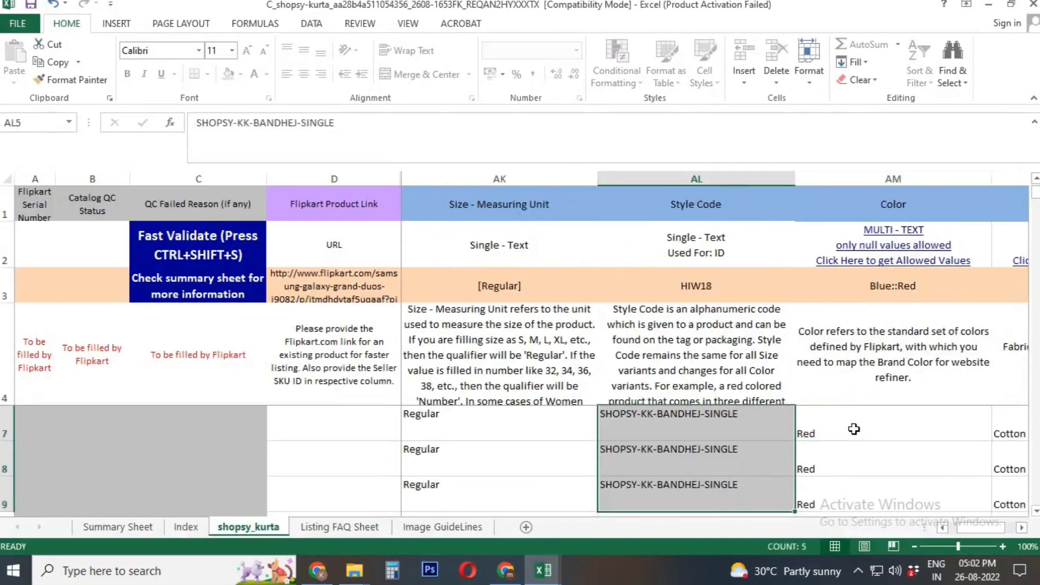
{"action": "key", "text": "Up"}
{"action": "key", "text": "Down"}
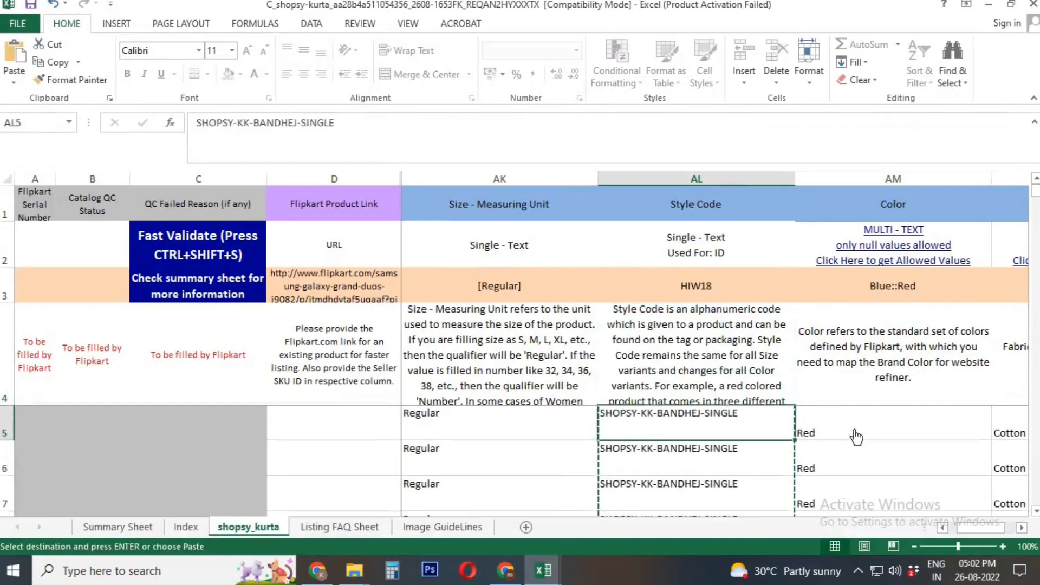
{"action": "key", "text": "Right"}
{"action": "key", "text": "Right"}
{"action": "key", "text": "Right"}
{"action": "key", "text": "Right"}
{"action": "key", "text": "Right"}
{"action": "key", "text": "Right"}
{"action": "key", "text": "Right"}
{"action": "key", "text": "Right"}
{"action": "key", "text": "Right"}
{"action": "key", "text": "Right"}
{"action": "key", "text": "Right"}
{"action": "key", "text": "Right"}
{"action": "key", "text": "Right"}
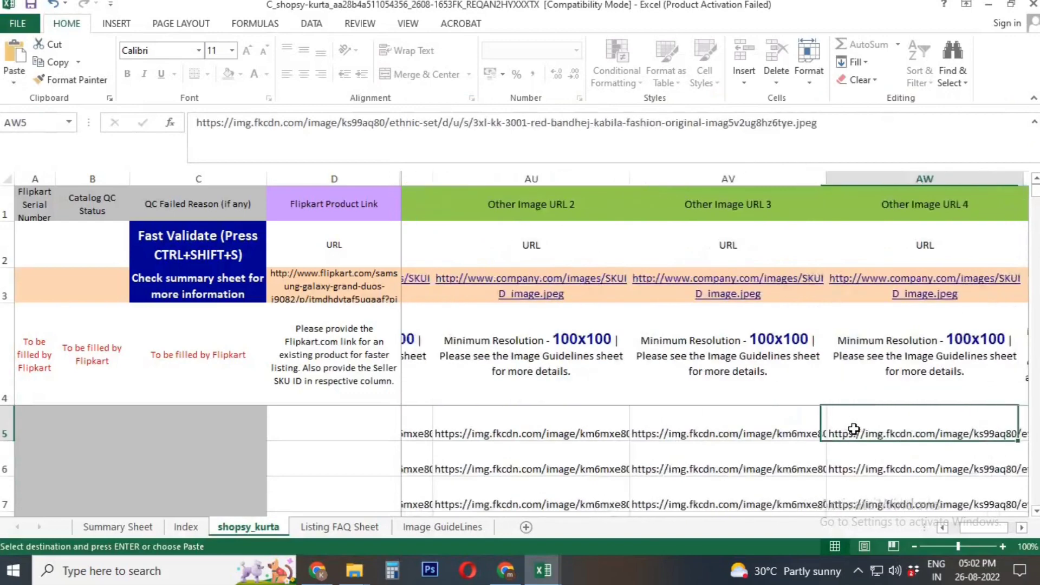
{"action": "key", "text": "Left"}
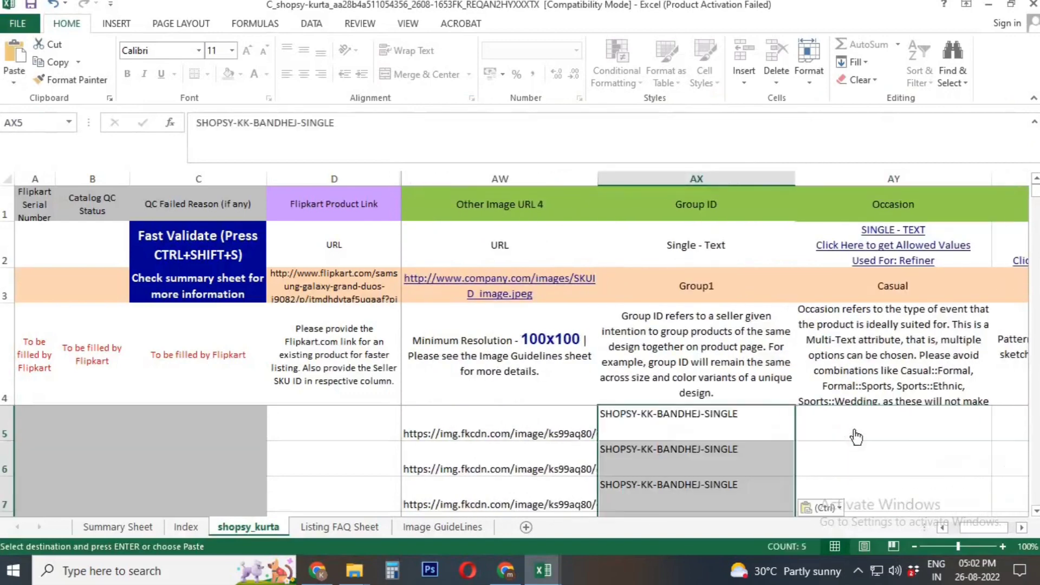
Step: Search the attribute columns of the Flipkart kurta sheet for the Occasion data
{"action": "key", "text": "Right"}
{"action": "key", "text": "ctrl+Tab"}
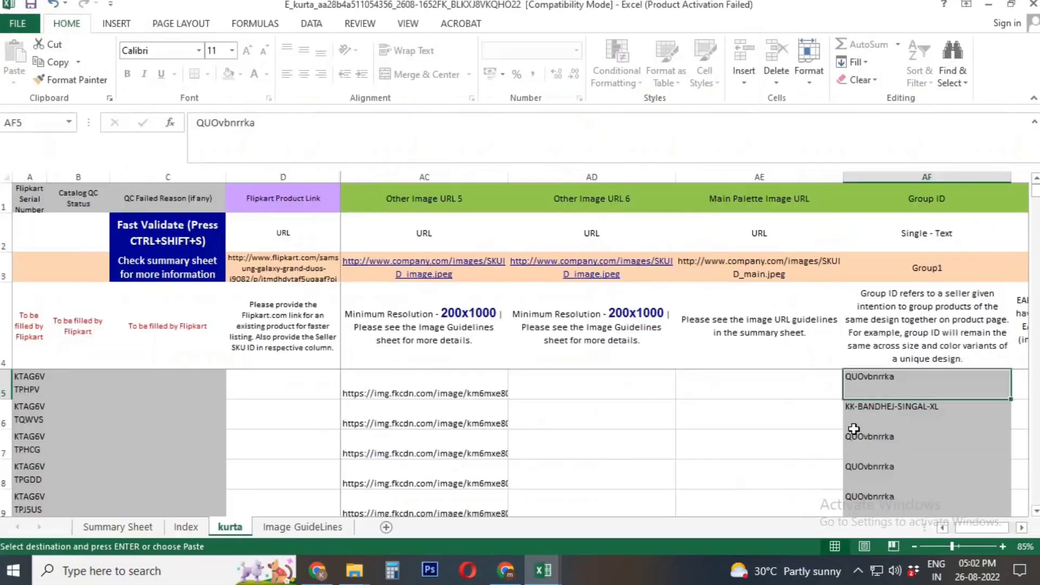
{"action": "key", "text": "Up"}
{"action": "key", "text": "Down"}
{"action": "key", "text": "Left"}
{"action": "key", "text": "Left"}
{"action": "key", "text": "Left"}
{"action": "key", "text": "Left"}
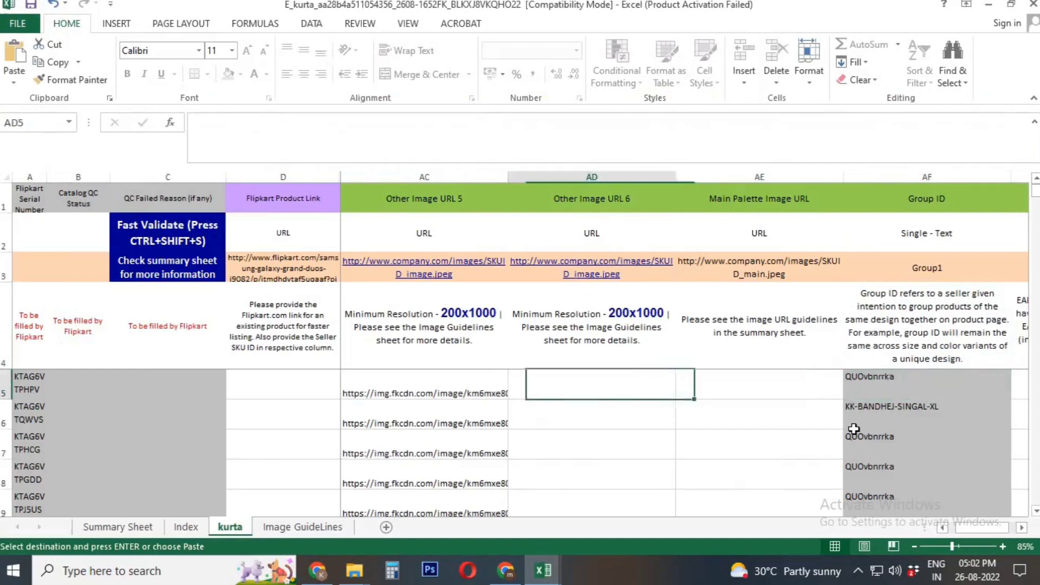
{"action": "key", "text": "Left"}
{"action": "key", "text": "Left"}
{"action": "key", "text": "Left"}
{"action": "key", "text": "Left"}
{"action": "key", "text": "Left"}
{"action": "key", "text": "Left"}
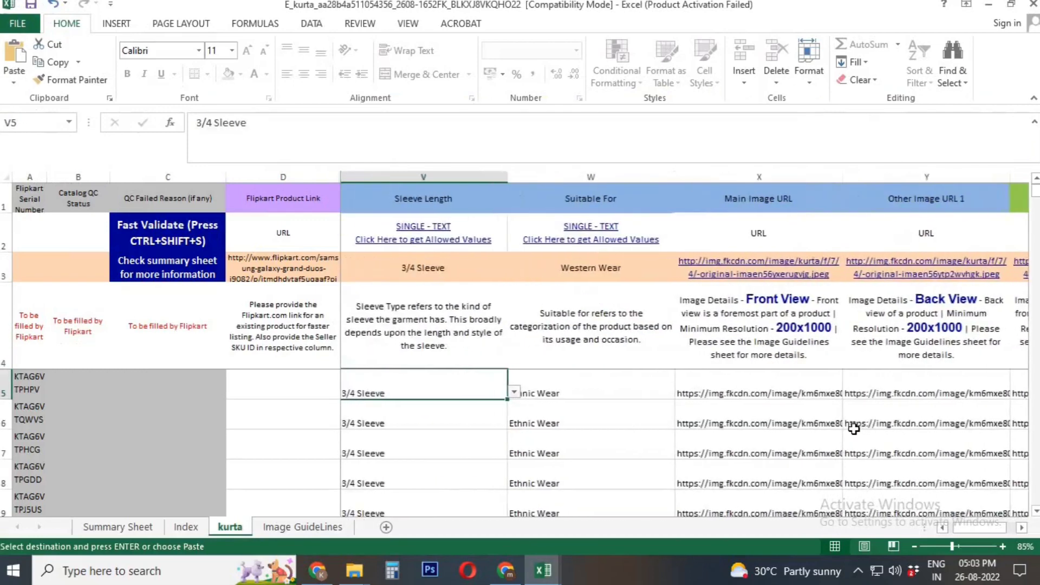
{"action": "key", "text": "Left"}
{"action": "key", "text": "Left"}
{"action": "key", "text": "Left"}
{"action": "key", "text": "Left"}
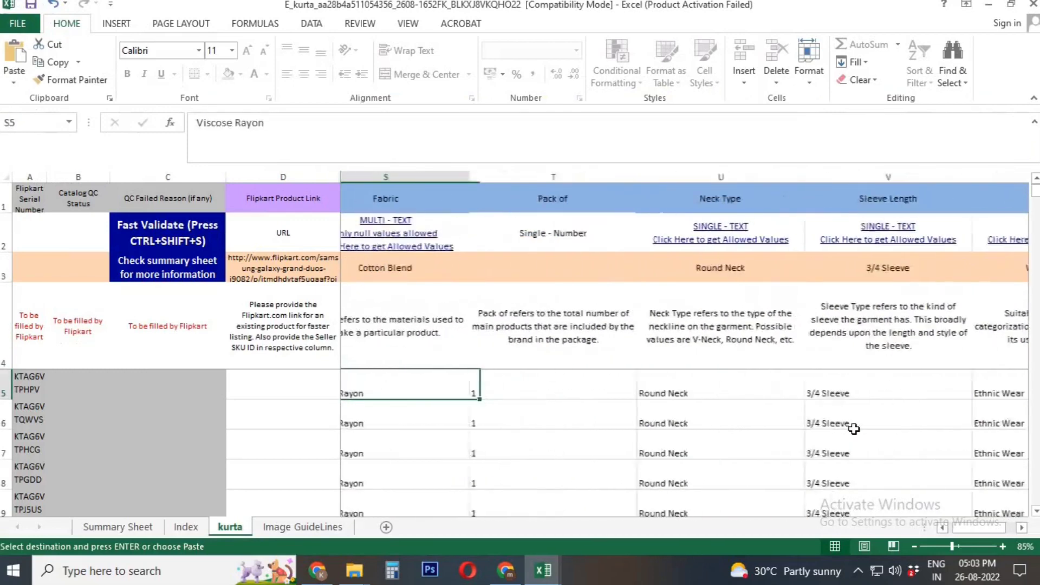
{"action": "key", "text": "Left"}
{"action": "key", "text": "Left"}
Step: Copy the Occasion values Casual from Q5:Q9 of the Flipkart kurta sheet into the Shopsy template's Occasion cells AY5:AY9
{"action": "key", "text": "Right"}
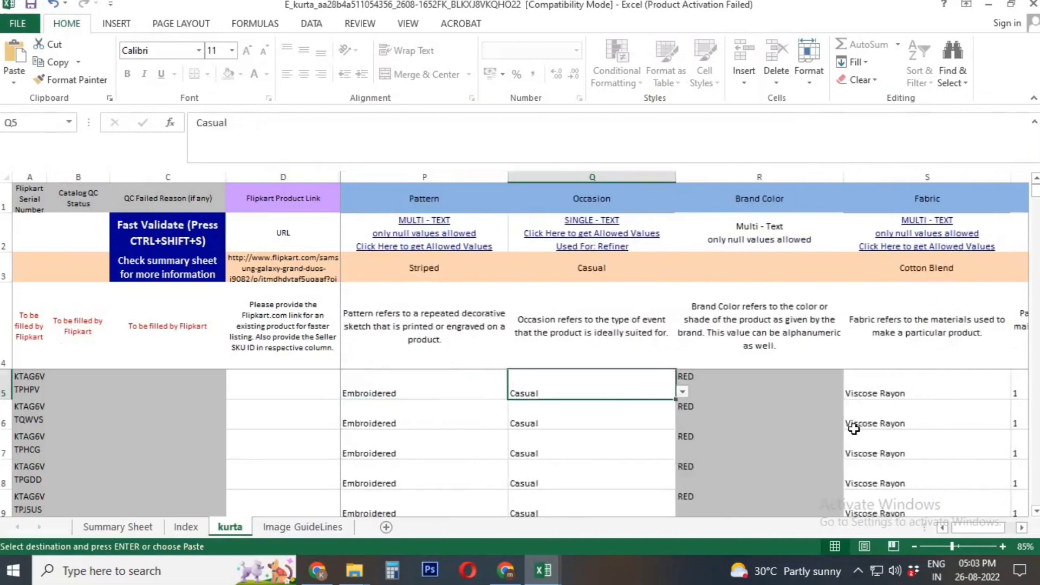
{"action": "key", "text": "shift+Down"}
{"action": "key", "text": "shift+Down"}
{"action": "key", "text": "shift+Down"}
{"action": "key", "text": "shift+Down"}
{"action": "key", "text": "ctrl+c"}
{"action": "key", "text": "alt+Tab"}
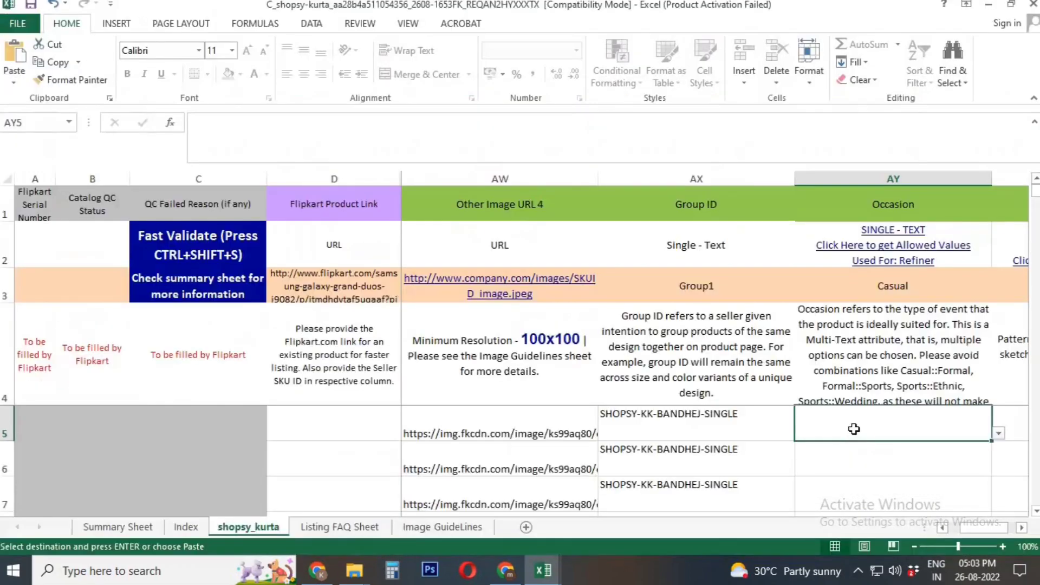
{"action": "key", "text": "ctrl+v"}
{"action": "key", "text": "Right"}
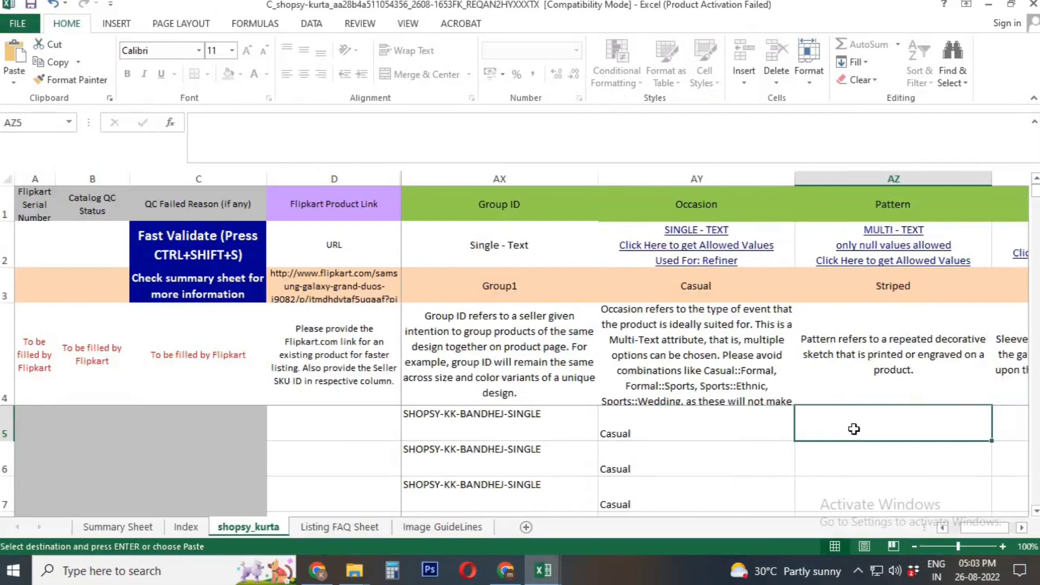
Step: Copy the Pattern values Embroidered from P5:P9 of the Flipkart kurta sheet into the Shopsy template's Pattern cells AZ5:AZ9
{"action": "key", "text": "alt+Tab"}
{"action": "key", "text": "Up"}
{"action": "key", "text": "Down"}
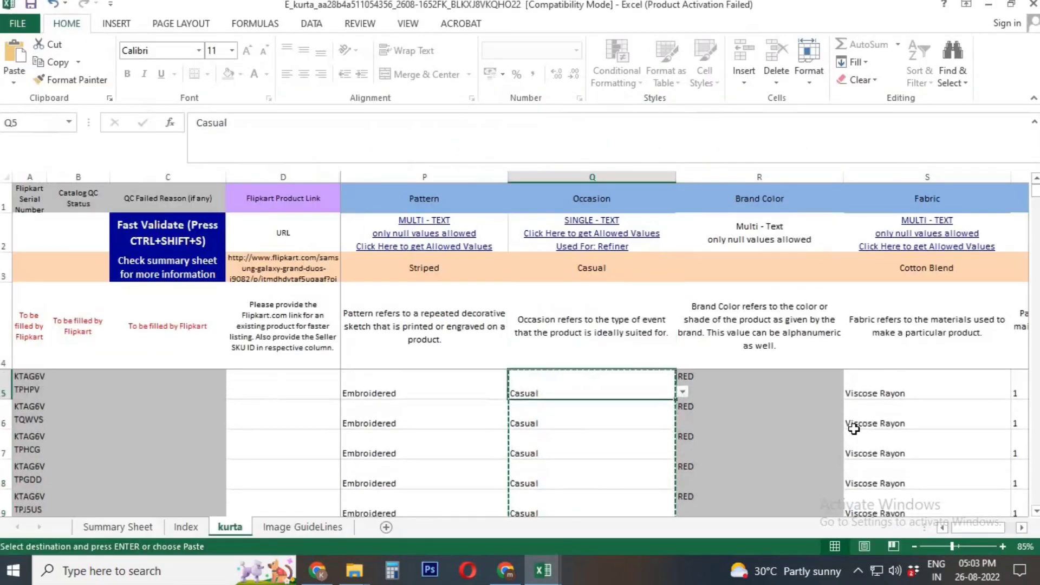
{"action": "key", "text": "Left"}
{"action": "key", "text": "ctrl+shift+Down"}
{"action": "key", "text": "ctrl+c"}
{"action": "key", "text": "alt+Tab"}
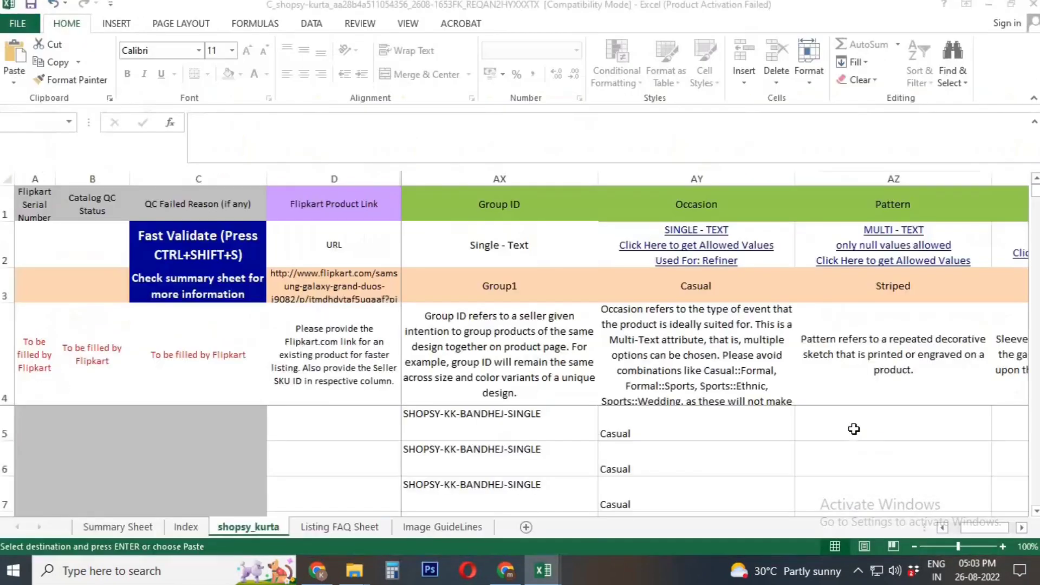
{"action": "key", "text": "ctrl+v"}
{"action": "key", "text": "Right"}
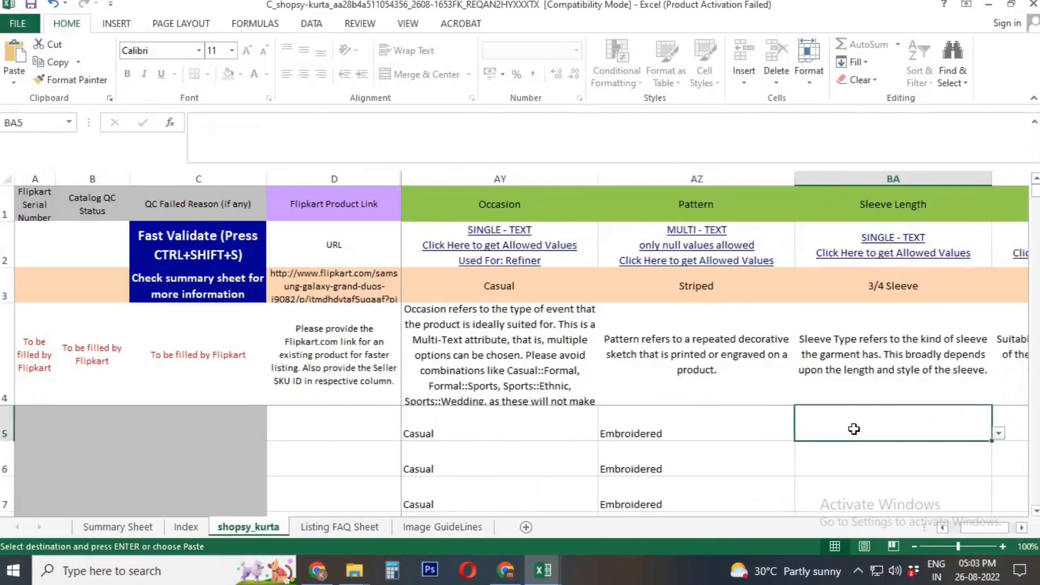
Step: Search the size, shape, length and color columns of the Flipkart kurta sheet for the Sleeve Length data
{"action": "key", "text": "alt+Tab"}
{"action": "key", "text": "Right"}
{"action": "key", "text": "Right"}
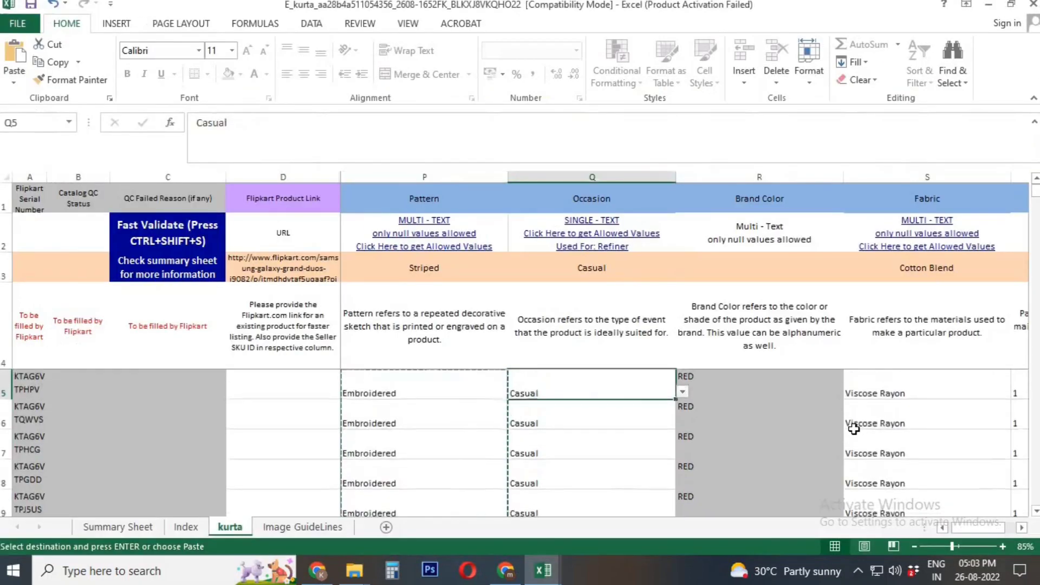
{"action": "key", "text": "Left"}
{"action": "key", "text": "Left"}
{"action": "key", "text": "Left"}
{"action": "key", "text": "Left"}
{"action": "key", "text": "Left"}
{"action": "key", "text": "Left"}
{"action": "key", "text": "Left"}
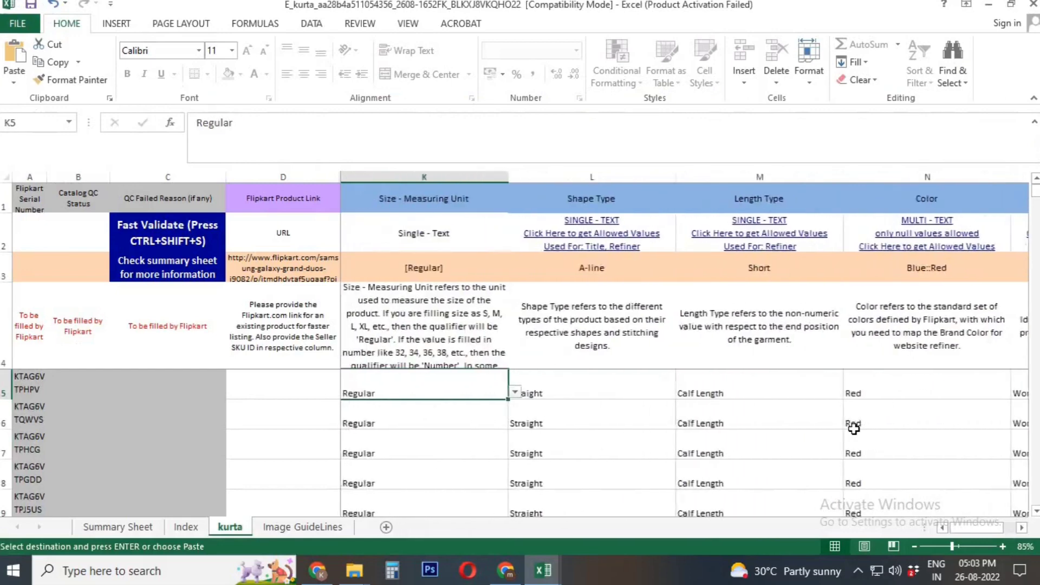
{"action": "key", "text": "Left"}
{"action": "key", "text": "Left"}
{"action": "key", "text": "Left"}
{"action": "key", "text": "Right"}
{"action": "key", "text": "Right"}
{"action": "key", "text": "Right"}
{"action": "key", "text": "Right"}
{"action": "key", "text": "Right"}
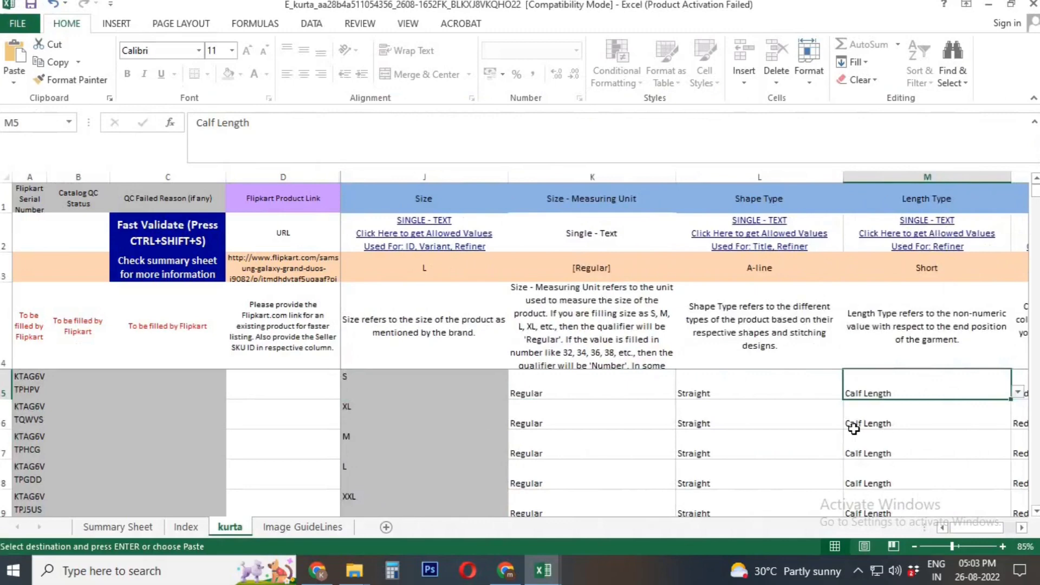
{"action": "key", "text": "Right"}
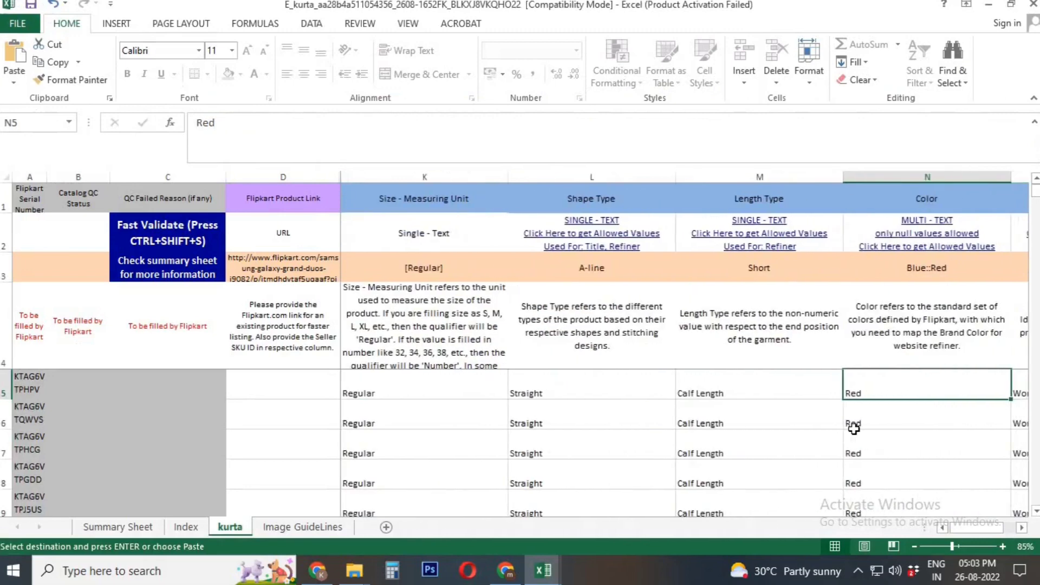
Step: Copy the Sleeve Length values 3/4 Sleeve from V5:V9 of the Flipkart kurta sheet into the Shopsy template's cells BA5:BA9
{"action": "key", "text": "Right"}
{"action": "key", "text": "Right"}
{"action": "key", "text": "Right"}
{"action": "key", "text": "Right"}
{"action": "key", "text": "Right"}
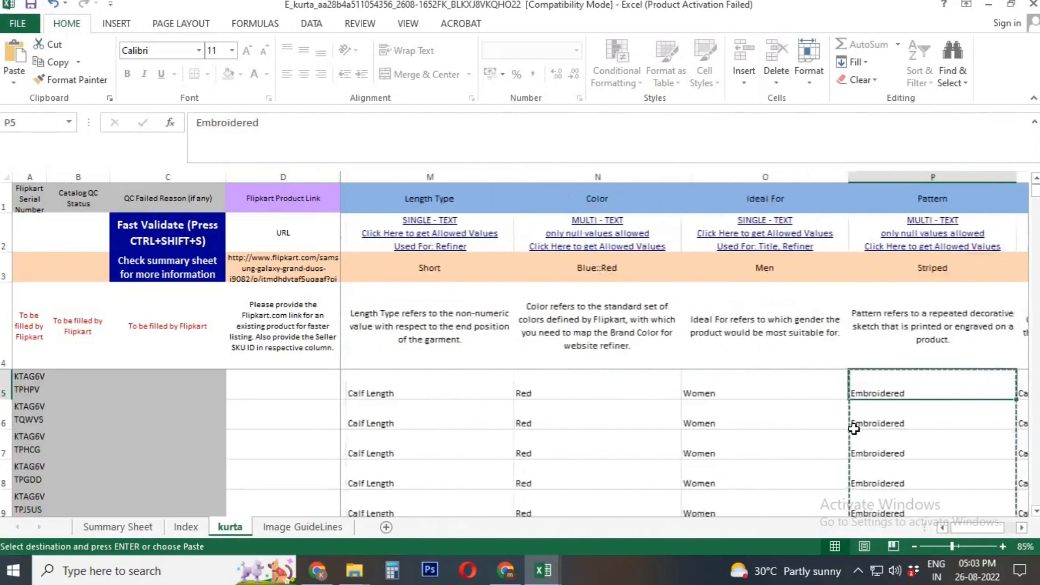
{"action": "key", "text": "Right"}
{"action": "key", "text": "Right"}
{"action": "key", "text": "Right"}
{"action": "key", "text": "Right"}
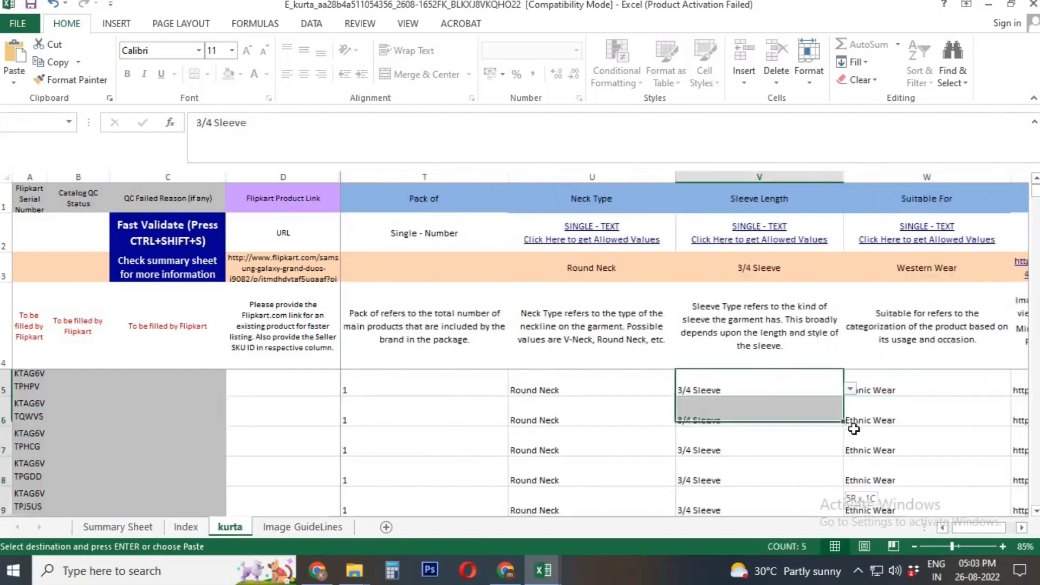
{"action": "key", "text": "alt+Tab"}
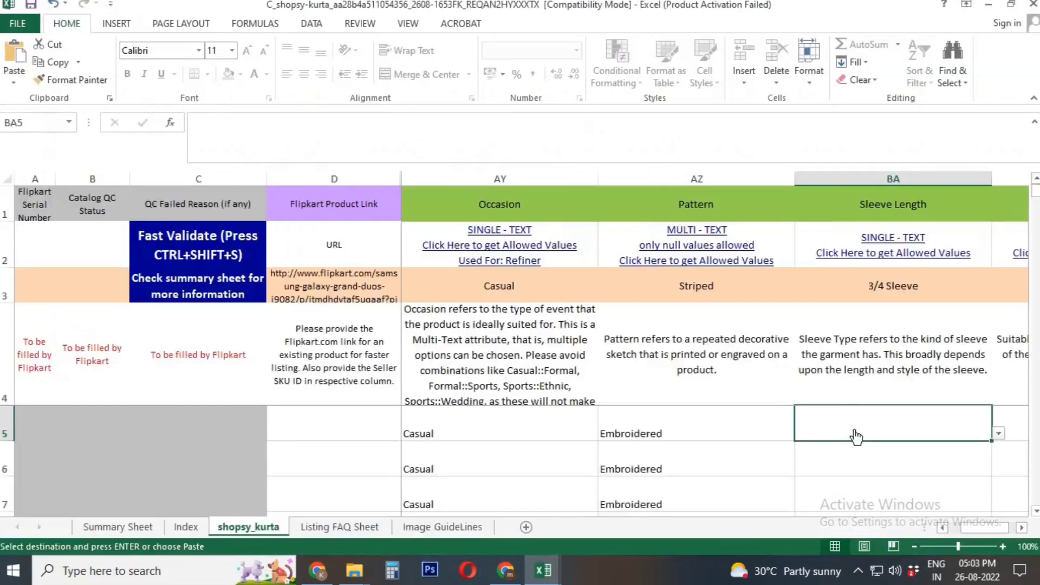
{"action": "type", "text": "3/4 Sleeve 3/4 Sleeve 3/4 Sleeve 3/4 Sleeve"}
{"action": "key", "text": "Right"}
Step: Copy the Suitable For values Ethnic Wear from W5:W9 of the Flipkart kurta sheet into the Shopsy template's cells BB5:BB9
{"action": "key", "text": "alt+Tab"}
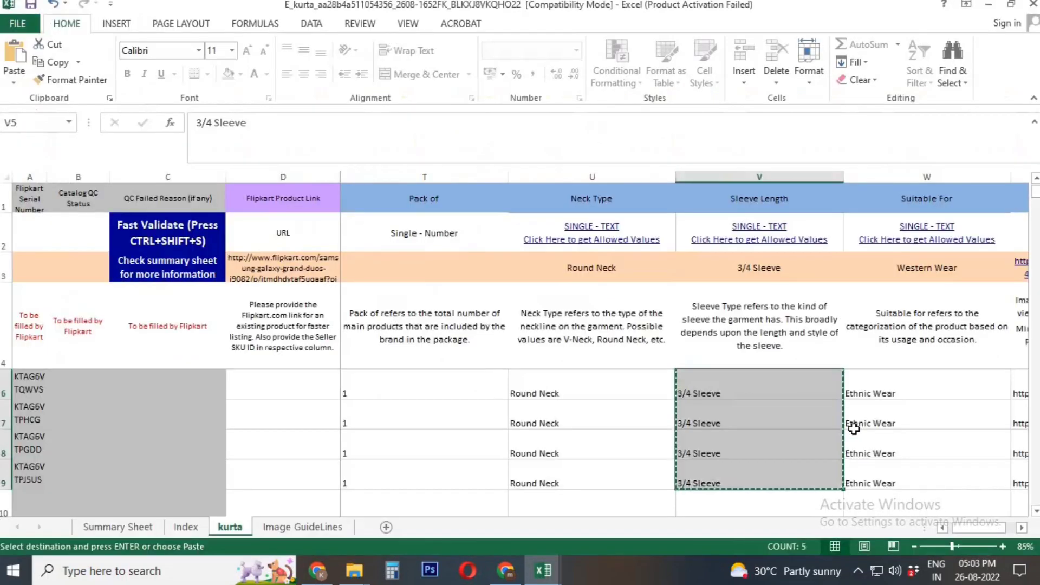
{"action": "key", "text": "Right"}
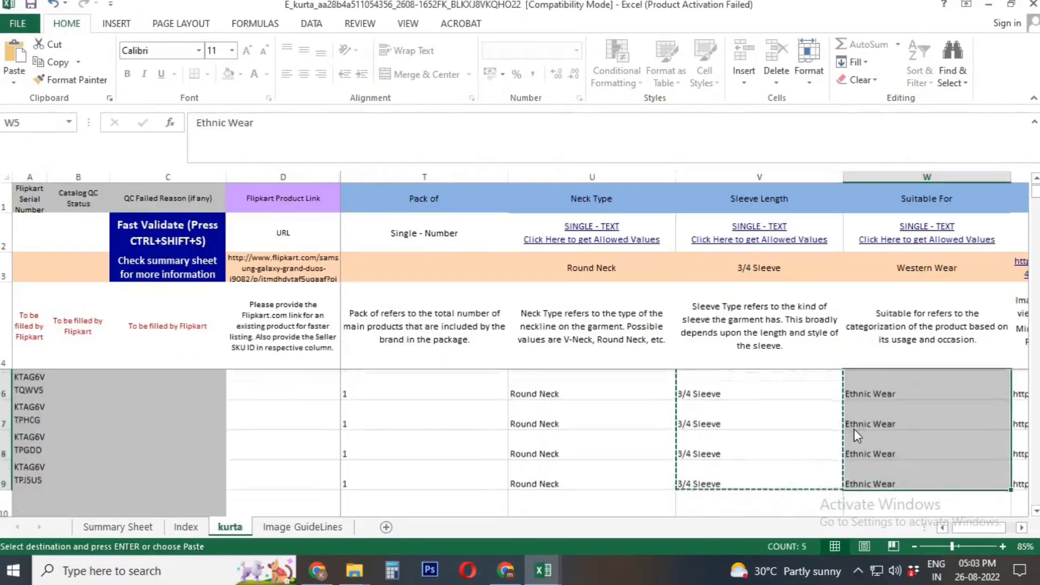
{"action": "key", "text": "alt+Tab"}
{"action": "key", "text": "ctrl+v"}
{"action": "key", "text": "Right"}
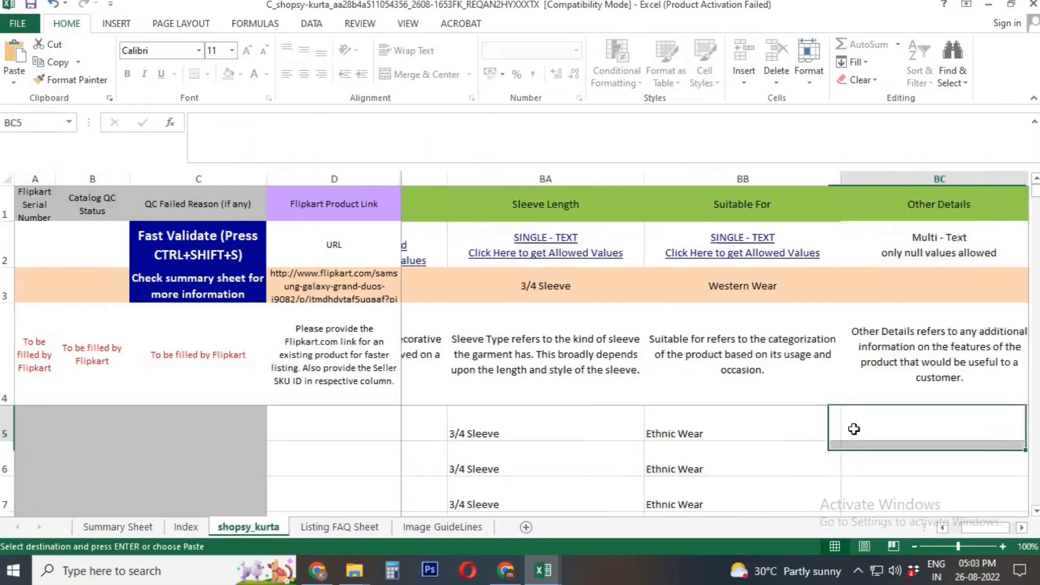
Step: Search the Flipkart kurta sheet's columns beyond Suitable For for the Other Details data
{"action": "key", "text": "alt+Tab"}
{"action": "key", "text": "Right"}
{"action": "key", "text": "Right"}
{"action": "key", "text": "Right"}
{"action": "key", "text": "Right"}
{"action": "key", "text": "Right"}
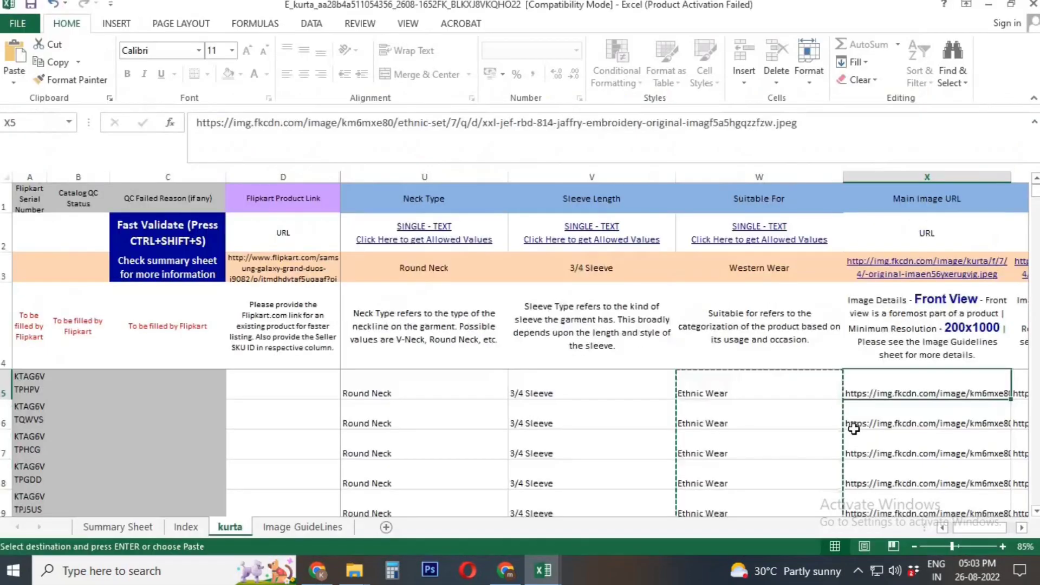
{"action": "key", "text": "Right"}
{"action": "key", "text": "Right"}
{"action": "key", "text": "Right"}
{"action": "key", "text": "Right"}
{"action": "key", "text": "Right"}
{"action": "key", "text": "Right"}
{"action": "key", "text": "Right"}
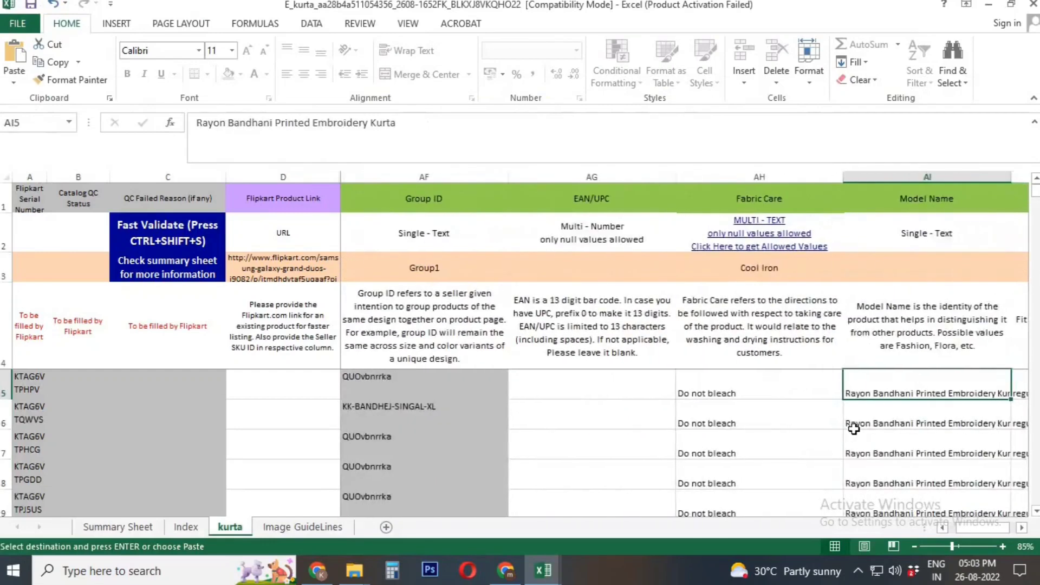
Step: Copy the Other Details text Straight Embroidery bandhani Printed Kurta from AN5:AN9 of the Flipkart kurta sheet into the Shopsy template's cells BC5:BC9
{"action": "key", "text": "Right"}
{"action": "key", "text": "Right"}
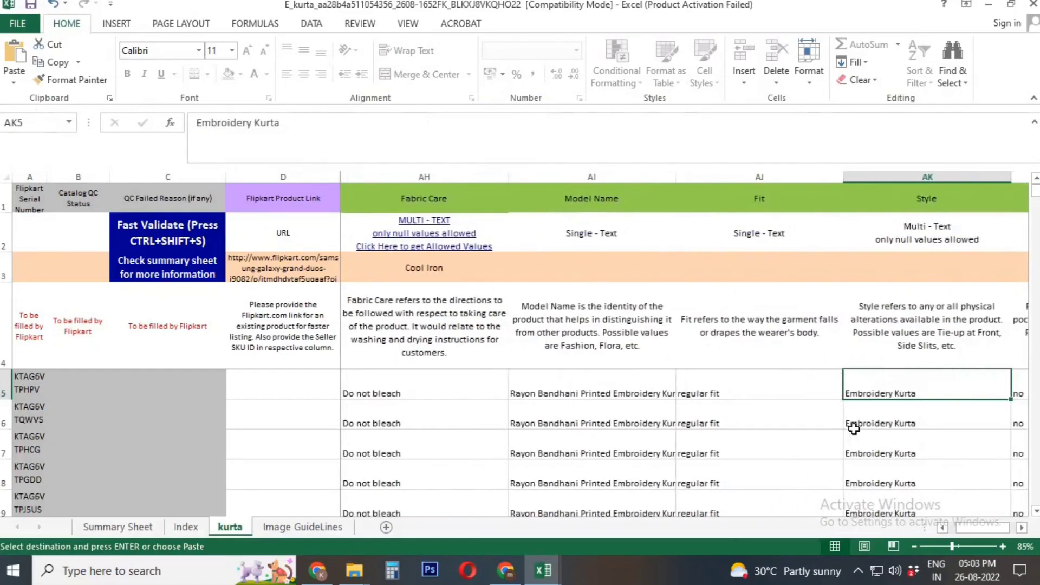
{"action": "key", "text": "Right"}
{"action": "key", "text": "Right"}
{"action": "key", "text": "Right"}
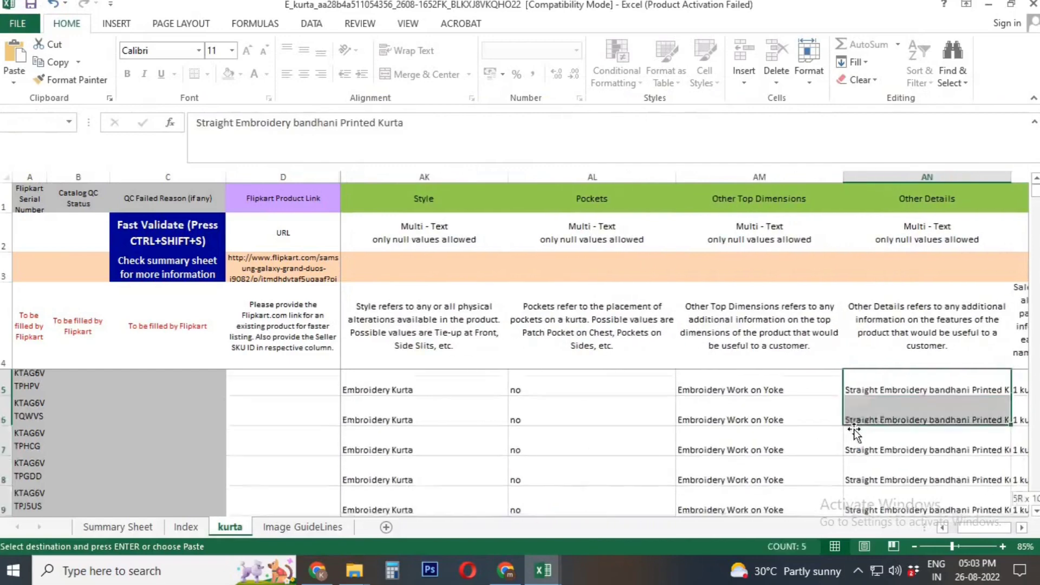
{"action": "key", "text": "alt+Tab"}
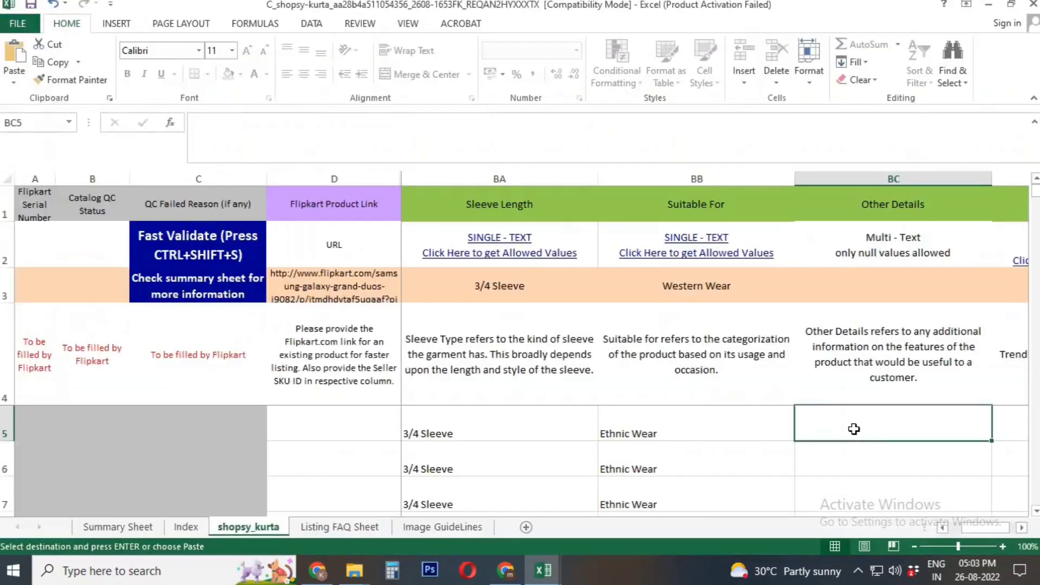
{"action": "key", "text": "Right"}
Step: Copy the Trend values Athleisure from AV5:AV9 of the Flipkart kurta sheet into the Shopsy template's Trend cells BD5:BD9
{"action": "key", "text": "alt+Tab"}
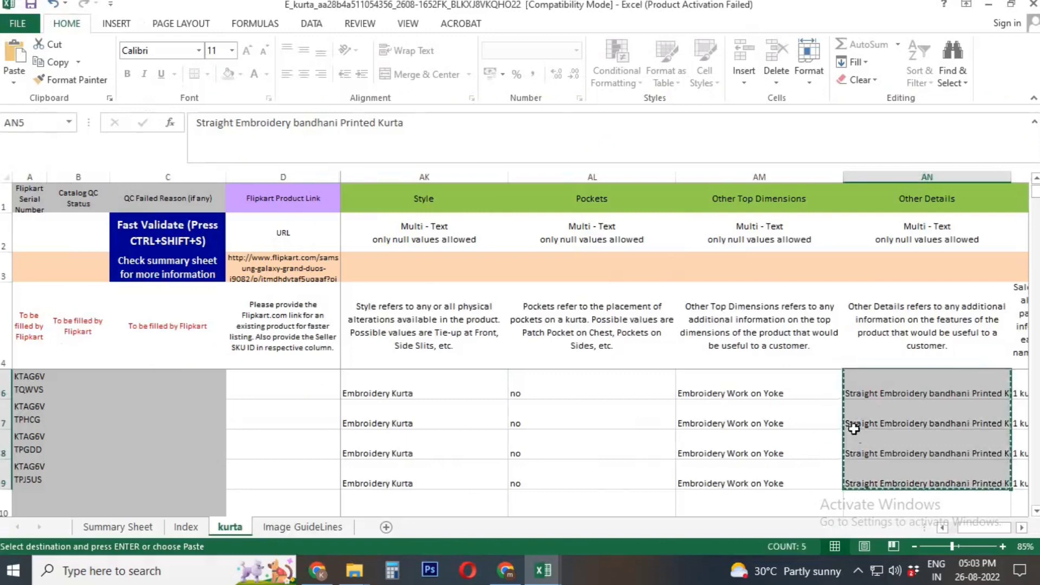
{"action": "key", "text": "Right"}
{"action": "key", "text": "Right"}
{"action": "key", "text": "Right"}
{"action": "key", "text": "Right"}
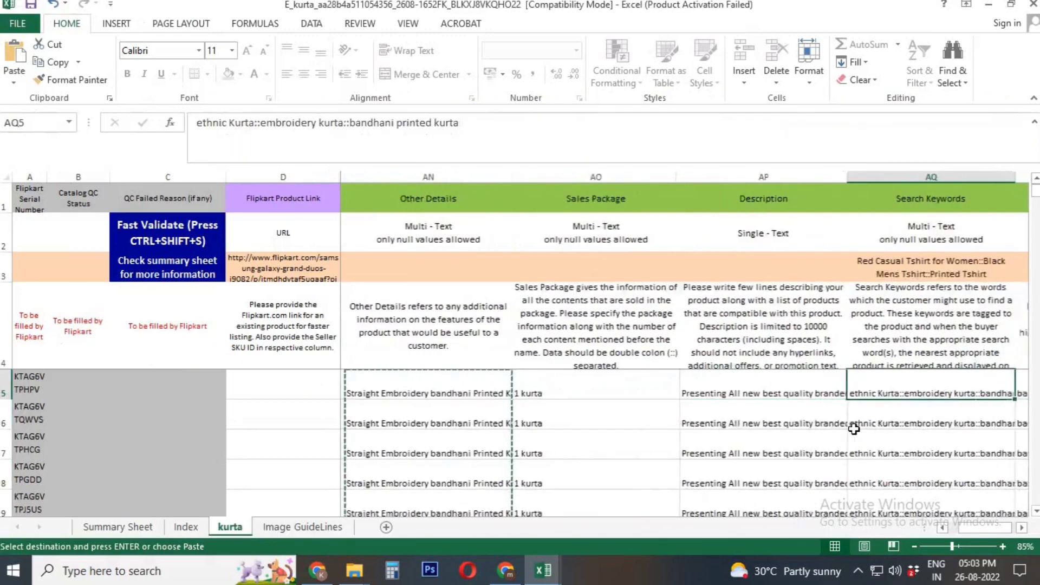
{"action": "key", "text": "Right"}
{"action": "key", "text": "Right"}
{"action": "key", "text": "Right"}
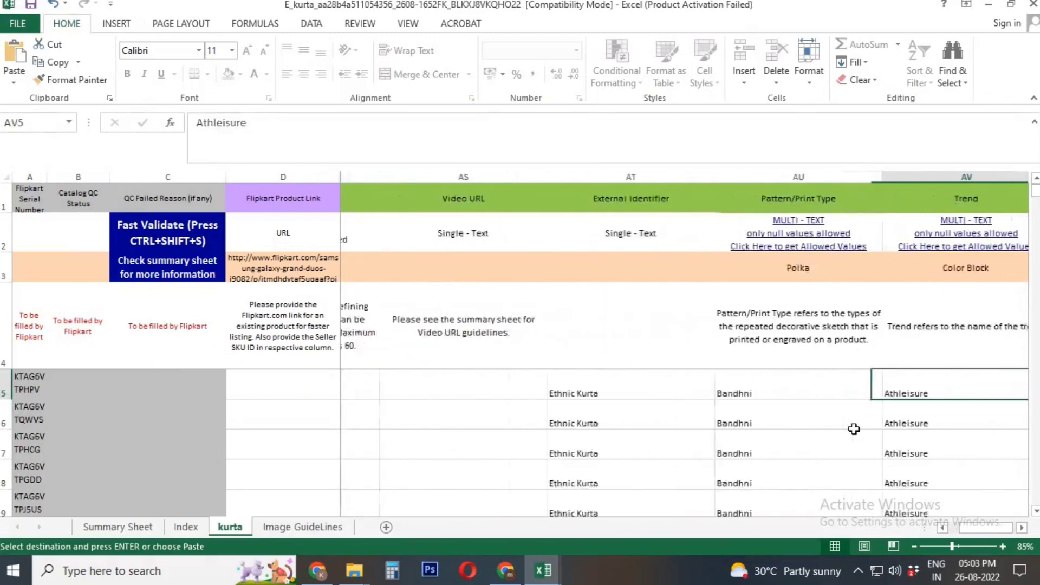
{"action": "key", "text": "ctrl+shift+Down"}
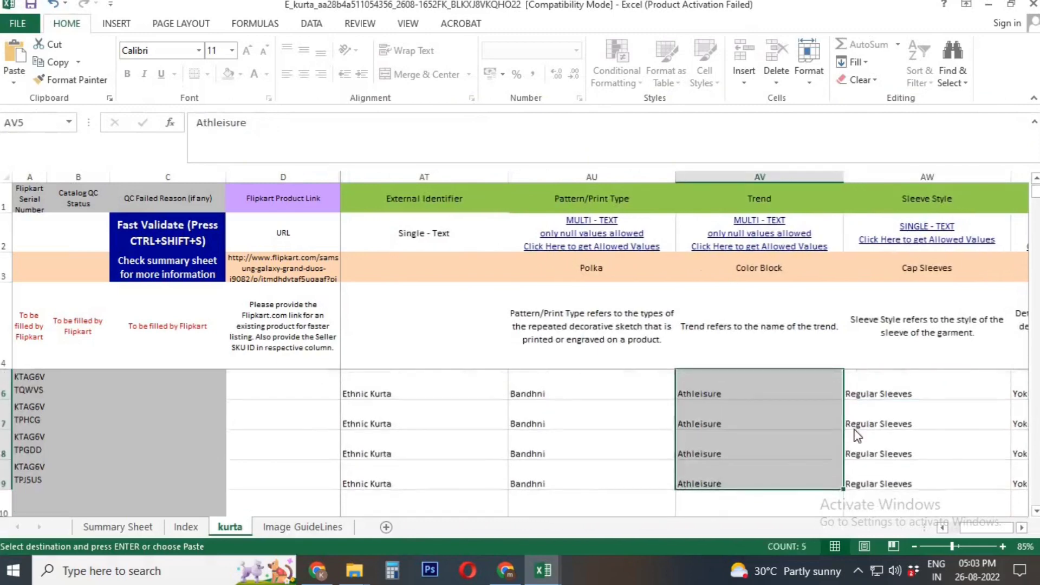
{"action": "key", "text": "ctrl+c"}
{"action": "key", "text": "alt+Tab"}
{"action": "key", "text": "ctrl+v"}
{"action": "key", "text": "Right"}
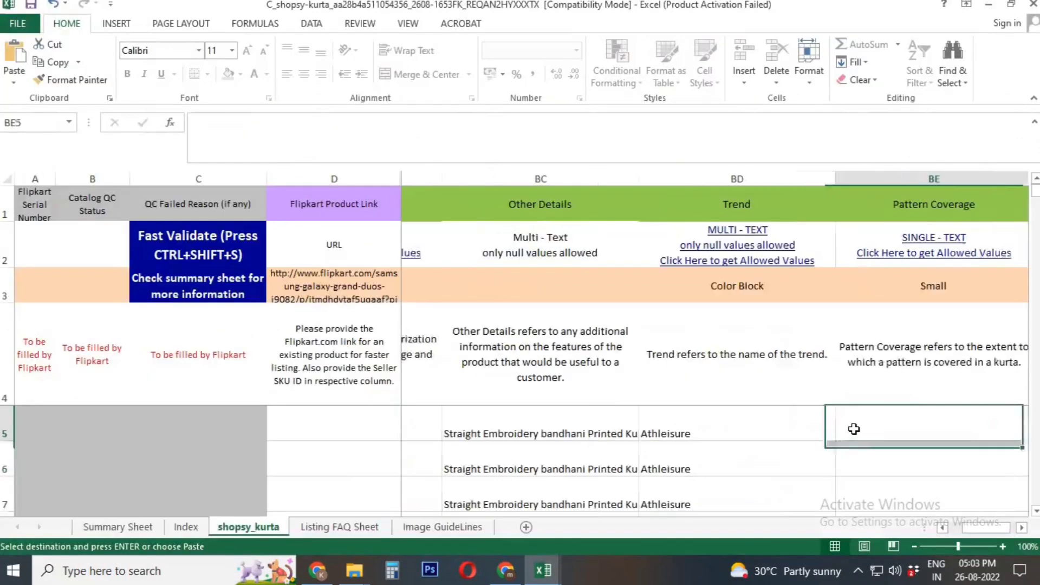
Step: Search the Flipkart kurta sheet's columns between Group ID and Fabric Purity for the Pattern Coverage data
{"action": "key", "text": "alt+Tab"}
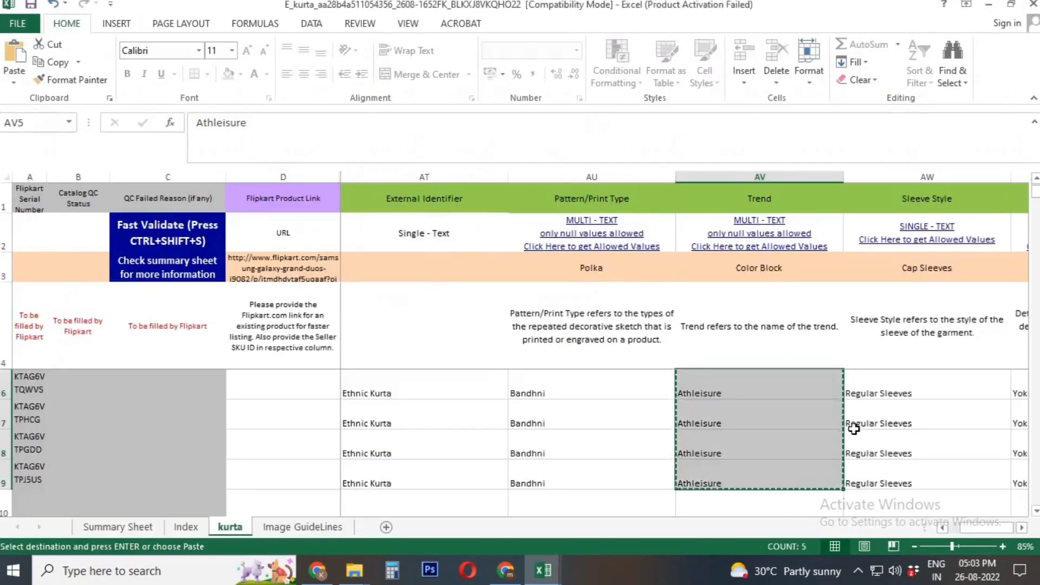
{"action": "key", "text": "Left"}
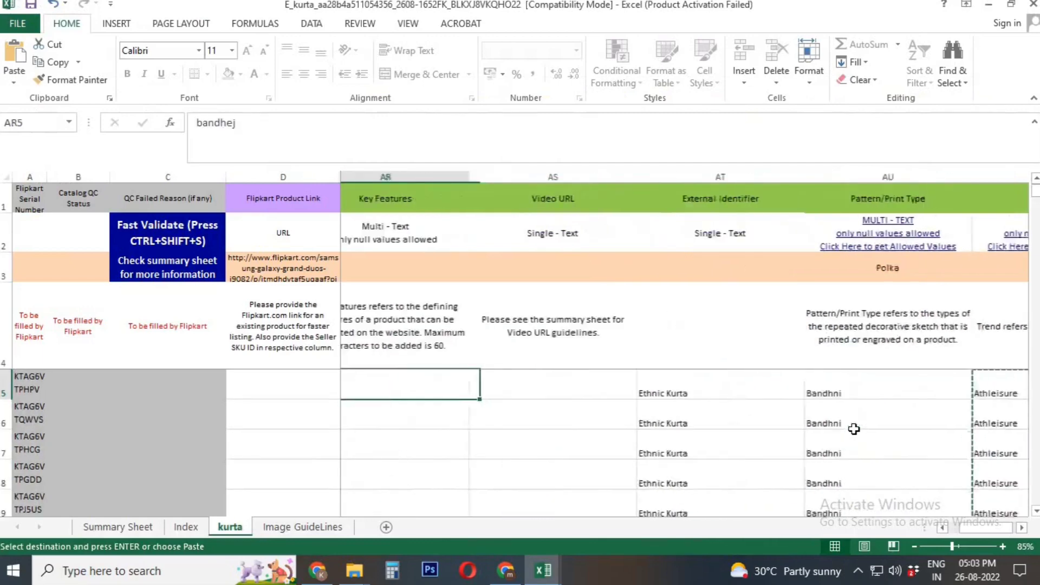
{"action": "key", "text": "Left"}
{"action": "key", "text": "Left"}
{"action": "key", "text": "Left"}
{"action": "key", "text": "Left"}
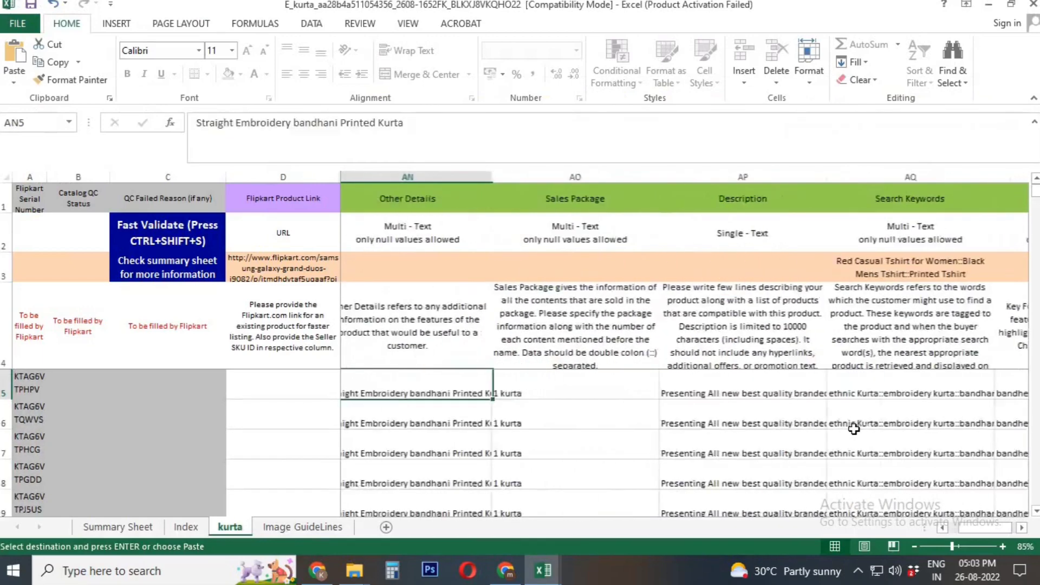
{"action": "key", "text": "Left"}
{"action": "key", "text": "Left"}
{"action": "key", "text": "Left"}
{"action": "key", "text": "Left"}
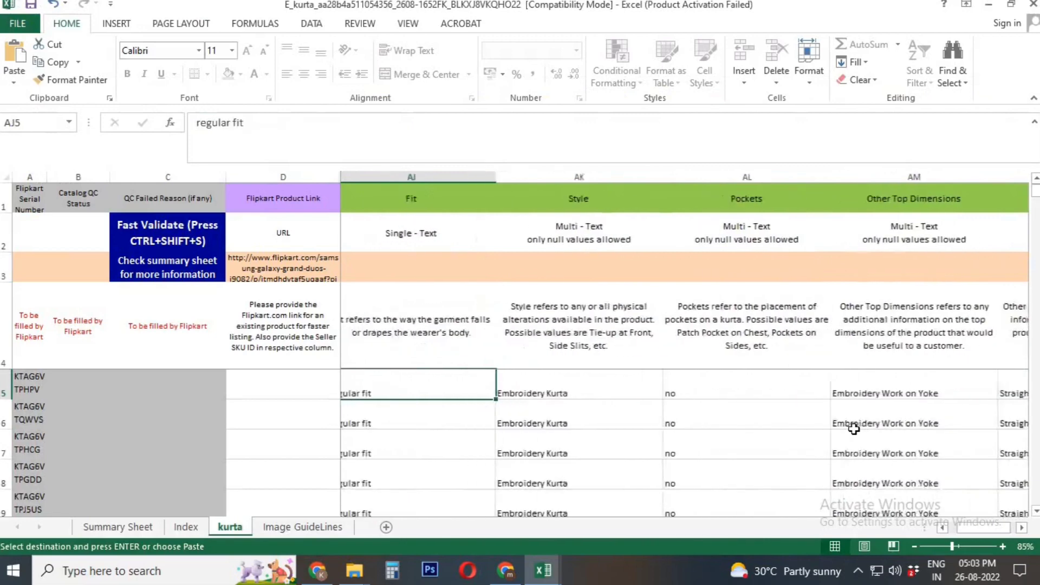
{"action": "key", "text": "Left"}
{"action": "key", "text": "Left"}
{"action": "key", "text": "Left"}
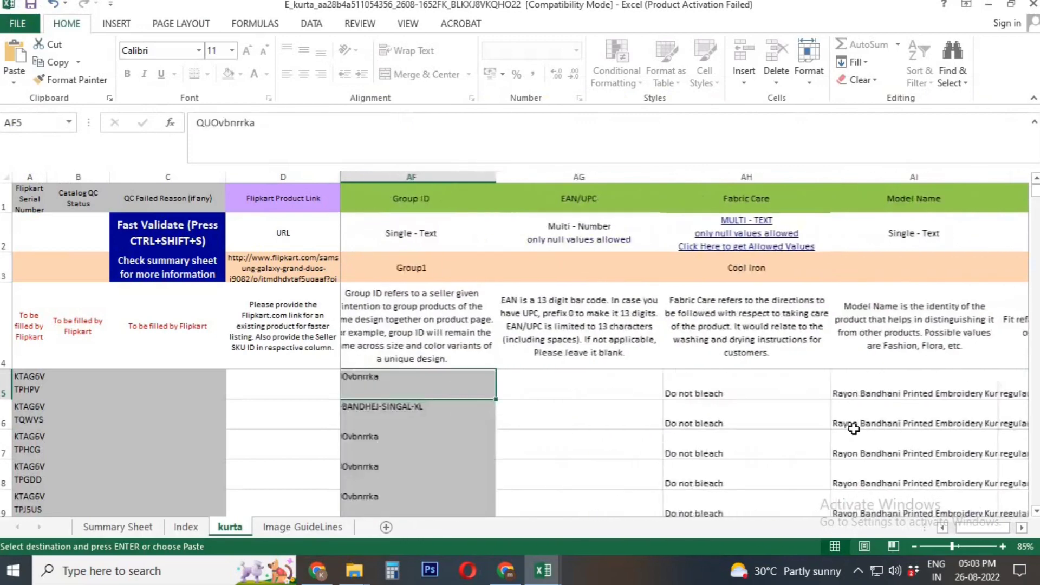
{"action": "key", "text": "Right"}
{"action": "key", "text": "Right"}
{"action": "key", "text": "Right"}
{"action": "key", "text": "Right"}
{"action": "key", "text": "Right"}
{"action": "key", "text": "Right"}
{"action": "key", "text": "Right"}
{"action": "key", "text": "Right"}
{"action": "key", "text": "Right"}
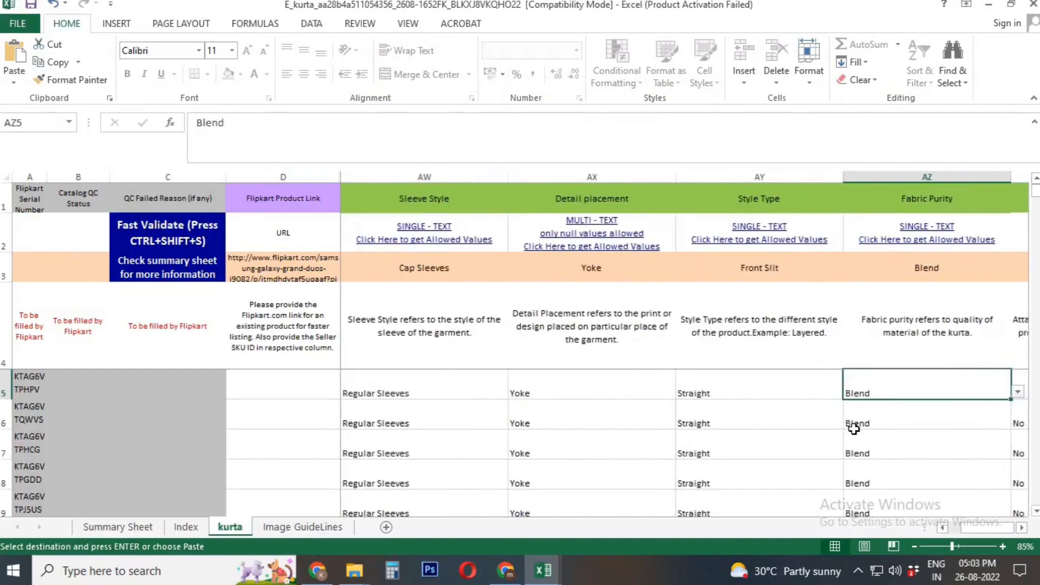
Step: Copy the Pattern Coverage values Yoke from BB5:BB9 of the Flipkart kurta sheet into the Shopsy template's cells BE5:BE9
{"action": "key", "text": "Right"}
{"action": "key", "text": "Right"}
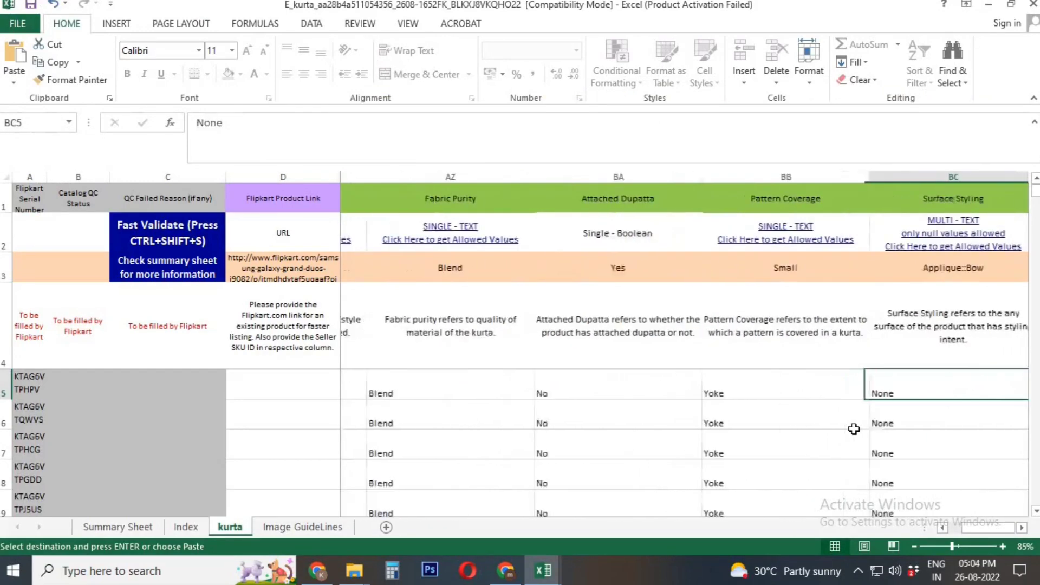
{"action": "key", "text": "ctrl+shift+Down"}
{"action": "key", "text": "alt+Tab"}
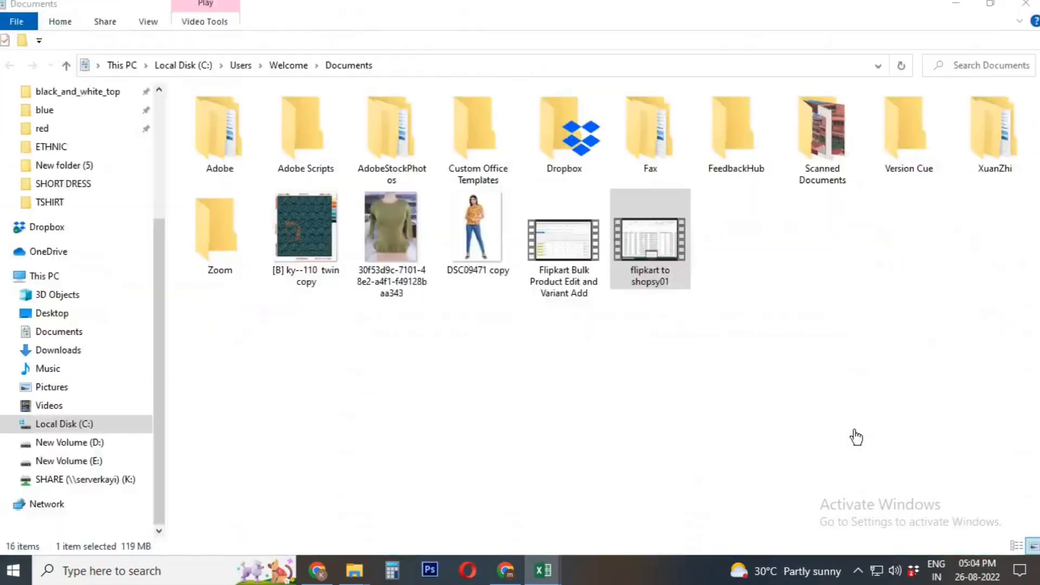
{"action": "key", "text": "ctrl+v"}
{"action": "key", "text": "Right"}
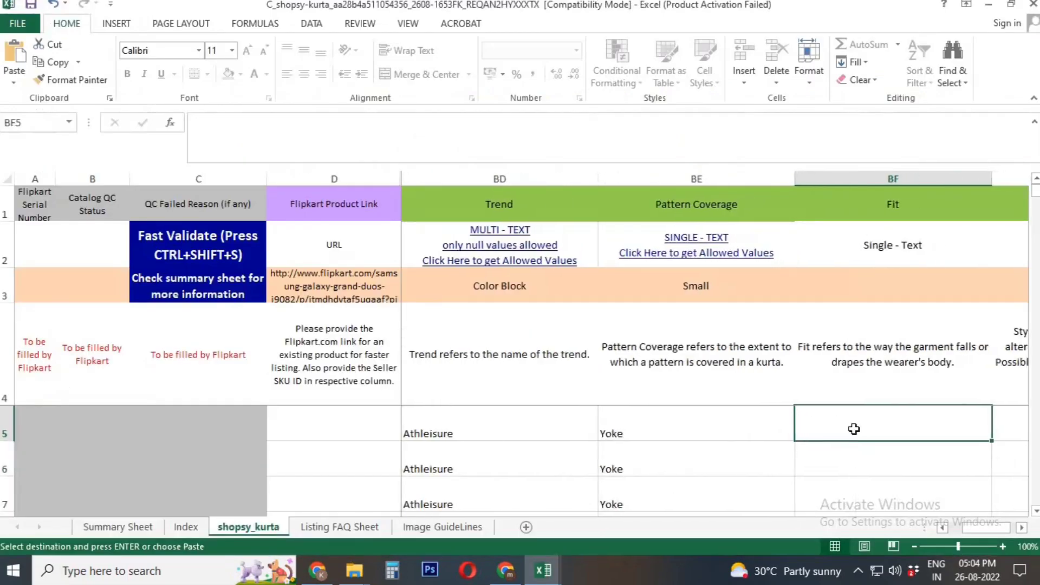
Step: Copy the Fit values regular fit from AJ5:AJ9 of the Flipkart kurta sheet into the Shopsy template's Fit cells BF5:BF9
{"action": "key", "text": "alt+Tab"}
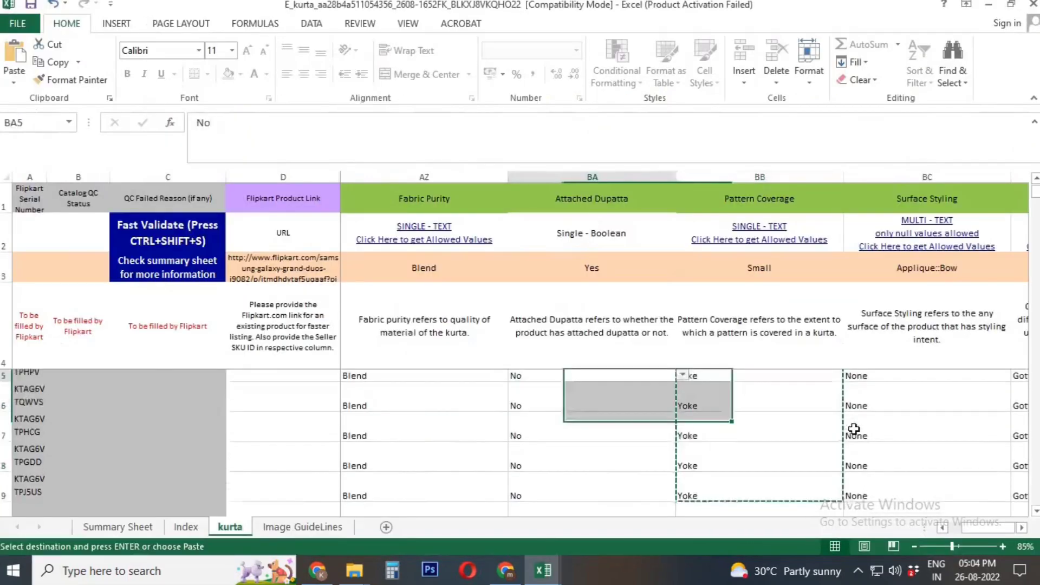
{"action": "key", "text": "Left"}
{"action": "key", "text": "Left"}
{"action": "key", "text": "Left"}
{"action": "key", "text": "Left"}
{"action": "key", "text": "Left"}
{"action": "key", "text": "Left"}
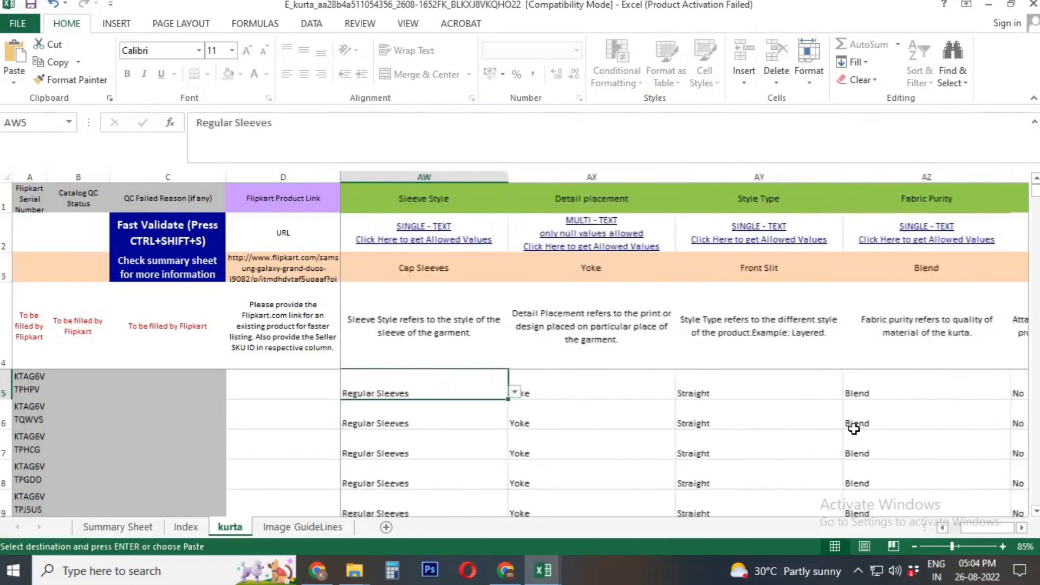
{"action": "key", "text": "Left"}
{"action": "key", "text": "Left"}
{"action": "key", "text": "Left"}
{"action": "key", "text": "Left"}
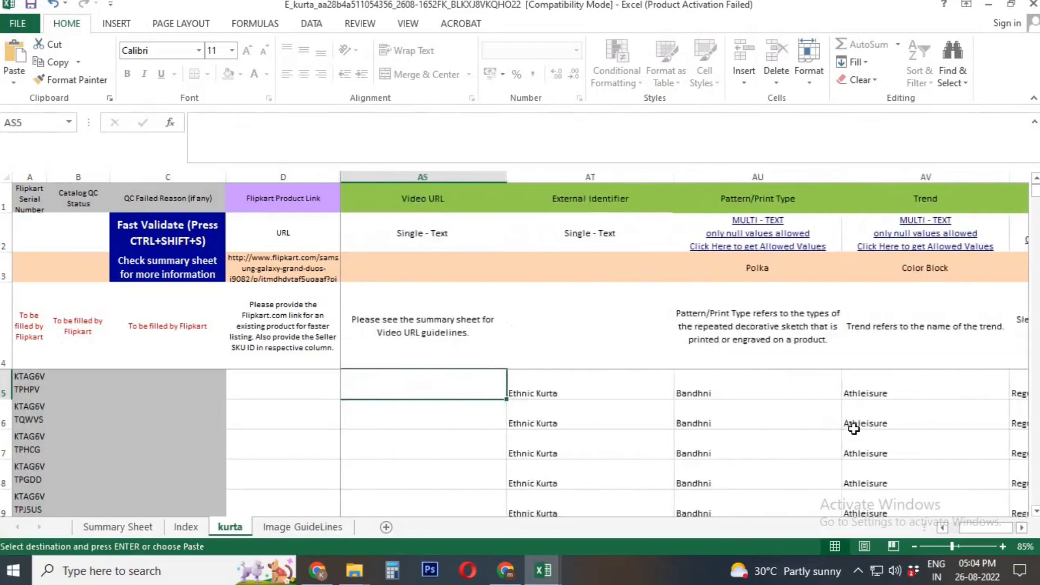
{"action": "key", "text": "Left"}
{"action": "key", "text": "Left"}
{"action": "key", "text": "Left"}
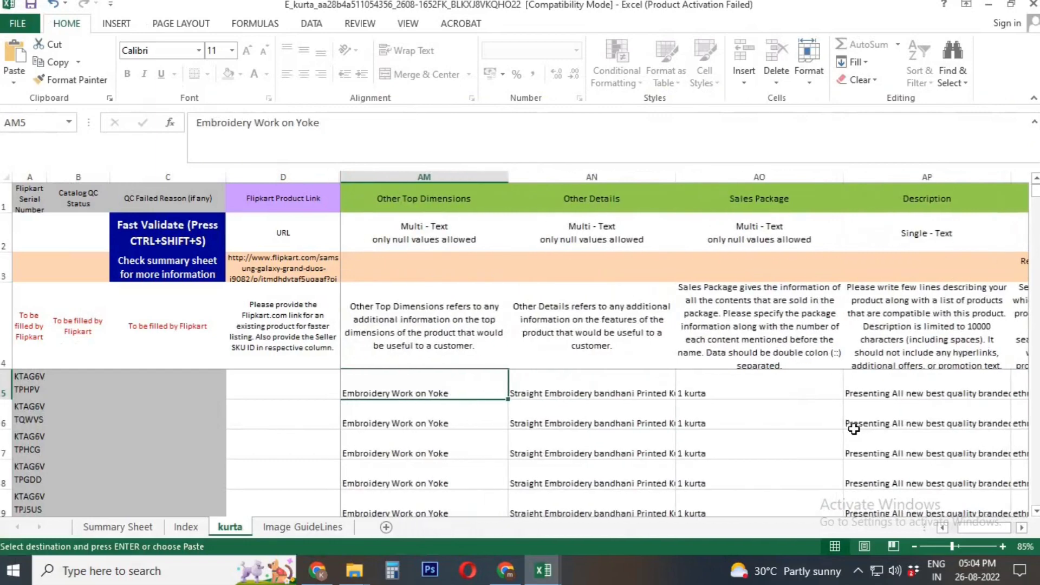
{"action": "key", "text": "Left"}
{"action": "key", "text": "Left"}
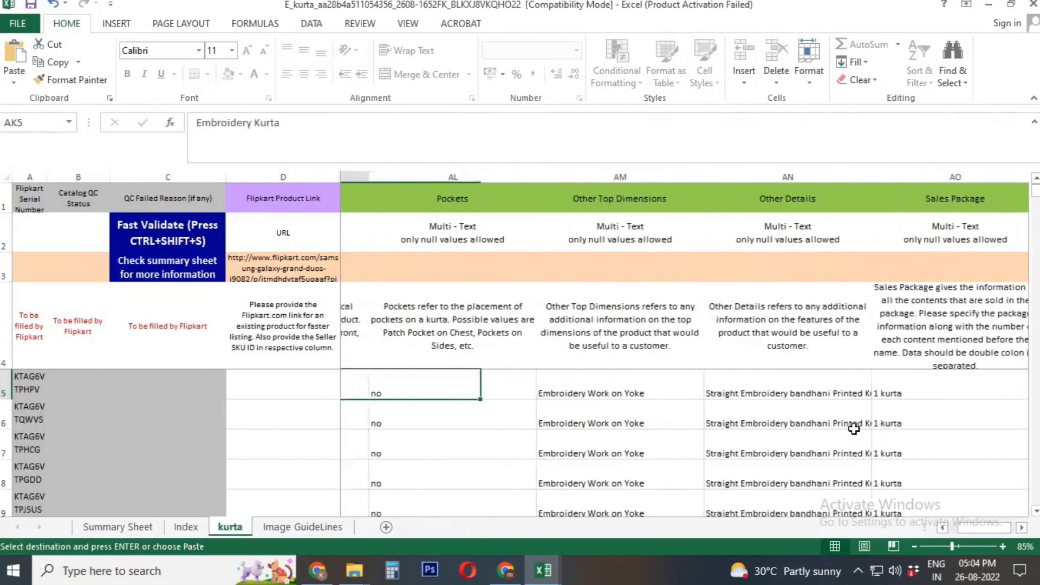
{"action": "key", "text": "Left"}
{"action": "key", "text": "Left"}
{"action": "key", "text": "Right"}
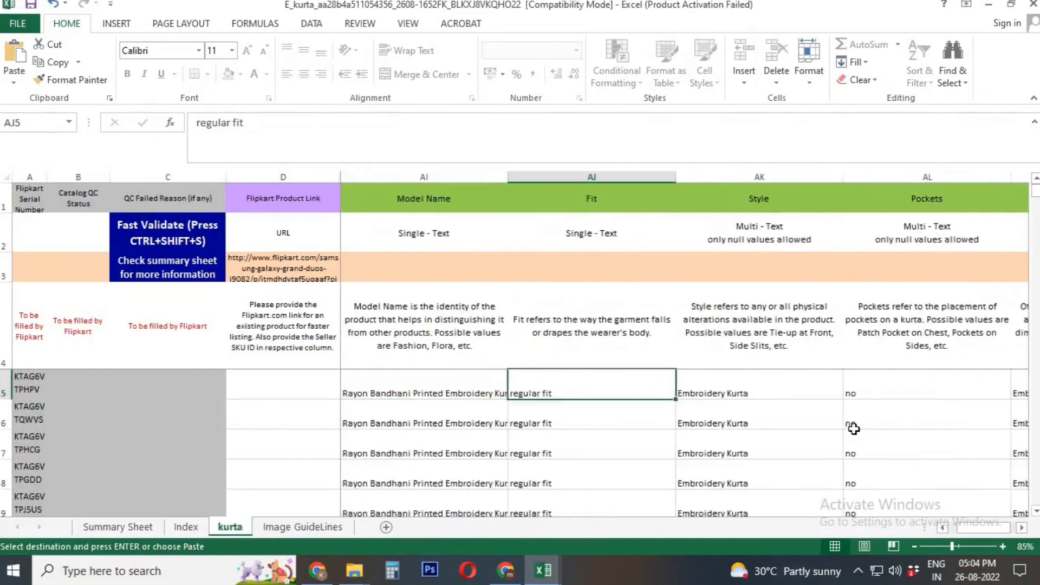
{"action": "key", "text": "shift+Down"}
{"action": "key", "text": "shift+Down"}
{"action": "key", "text": "shift+Down"}
{"action": "key", "text": "shift+Down"}
{"action": "key", "text": "ctrl+Tab"}
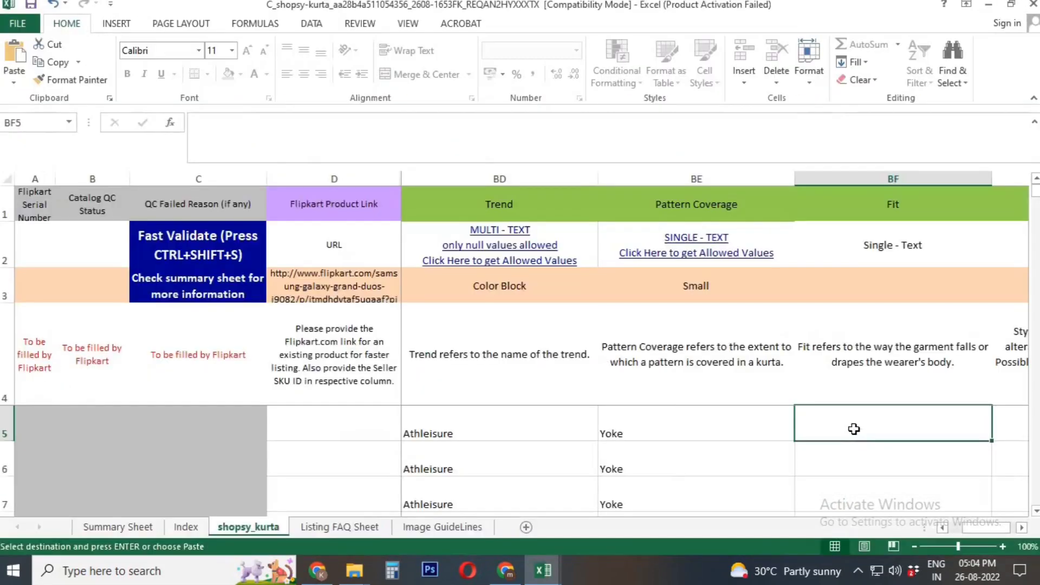
{"action": "key", "text": "ctrl+v"}
{"action": "key", "text": "Right"}
Step: Copy the Style values Embroidery Kurta from AK5:AK9 of the Flipkart kurta sheet into the Shopsy template's Style cells BG5:BG9
{"action": "key", "text": "ctrl+Tab"}
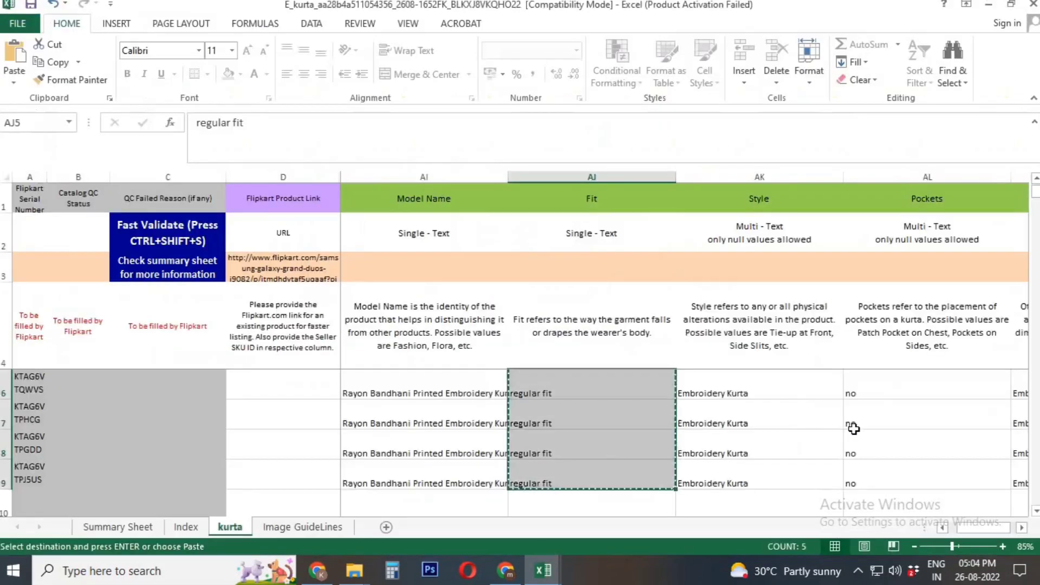
{"action": "key", "text": "Up"}
{"action": "key", "text": "Down"}
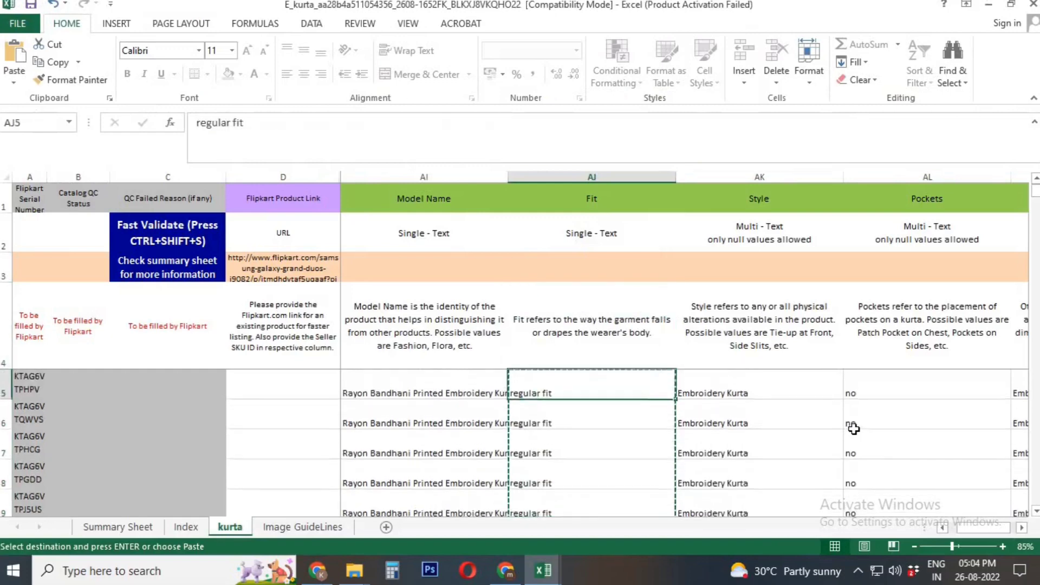
{"action": "key", "text": "ctrl+shift+Down"}
{"action": "key", "text": "ctrl+c"}
{"action": "key", "text": "ctrl+Tab"}
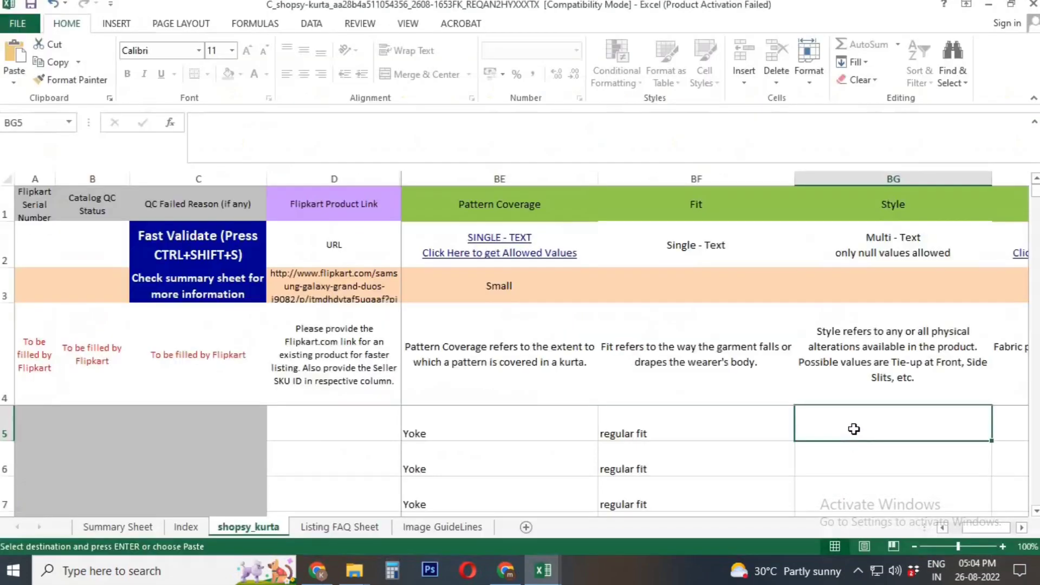
{"action": "key", "text": "ctrl+v"}
{"action": "key", "text": "Right"}
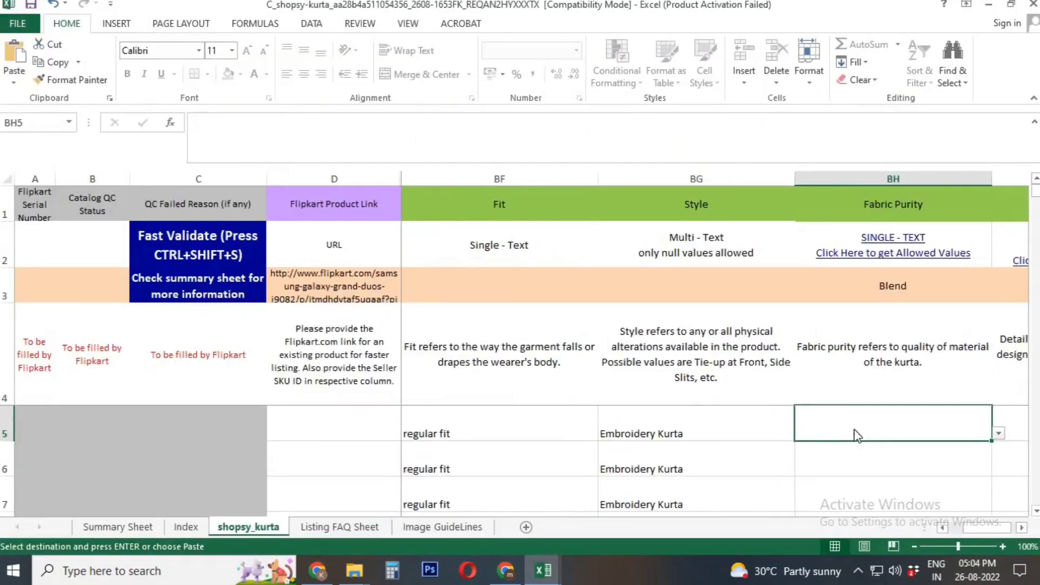
Step: Copy the Fabric Purity values Blend from AZ5:AZ9 of the Flipkart kurta sheet into the Shopsy template's cells BH5:BH9
{"action": "key", "text": "ctrl+Tab"}
{"action": "key", "text": "Up"}
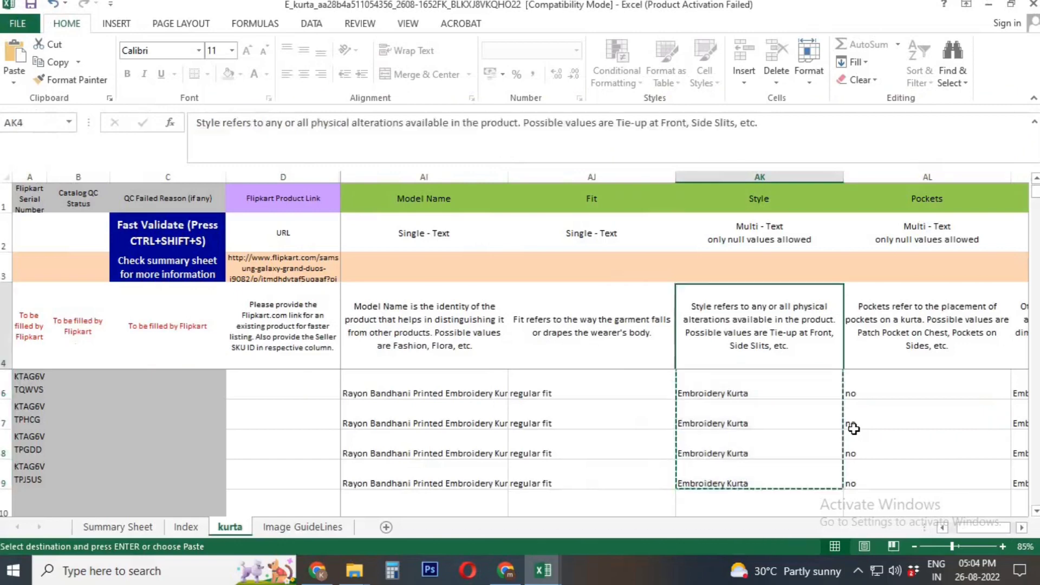
{"action": "key", "text": "Down"}
{"action": "key", "text": "Right"}
{"action": "key", "text": "Right"}
{"action": "key", "text": "Right"}
{"action": "key", "text": "Right"}
{"action": "key", "text": "Right"}
{"action": "key", "text": "Right"}
{"action": "key", "text": "Right"}
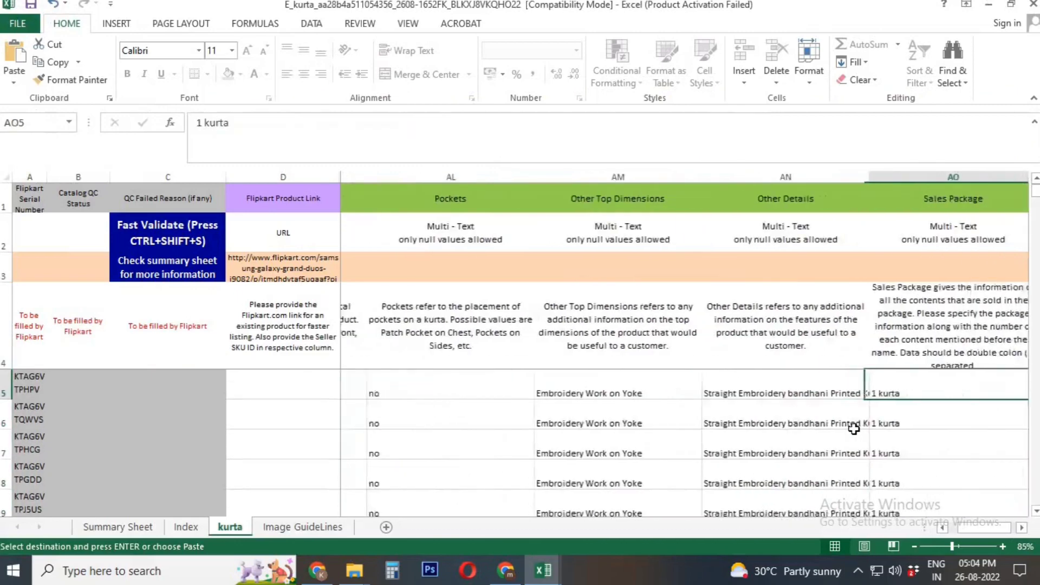
{"action": "key", "text": "Right"}
{"action": "key", "text": "Right"}
{"action": "key", "text": "Right"}
{"action": "key", "text": "Right"}
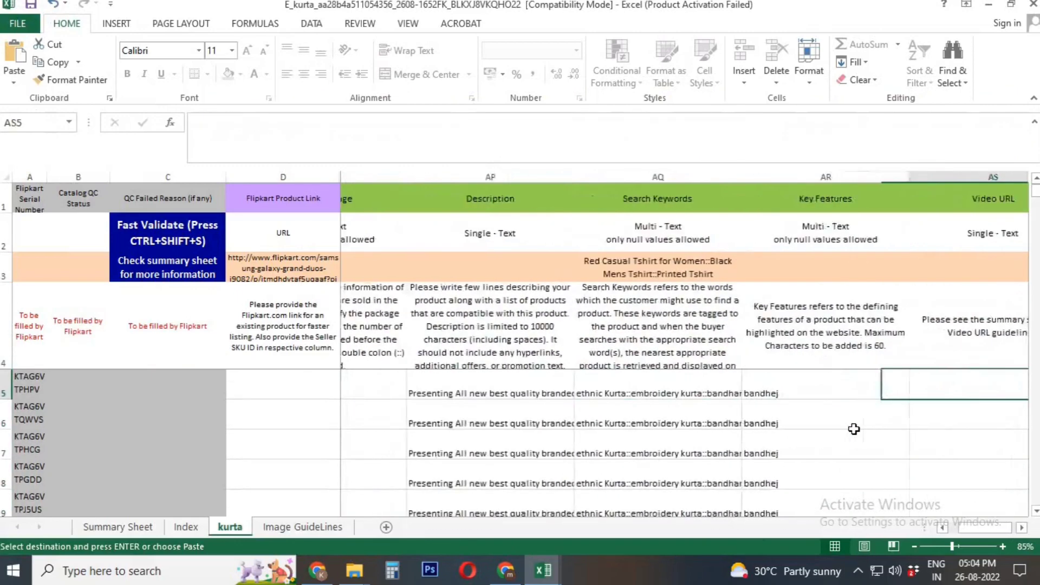
{"action": "key", "text": "Right"}
{"action": "key", "text": "Right"}
{"action": "key", "text": "Right"}
{"action": "key", "text": "Right"}
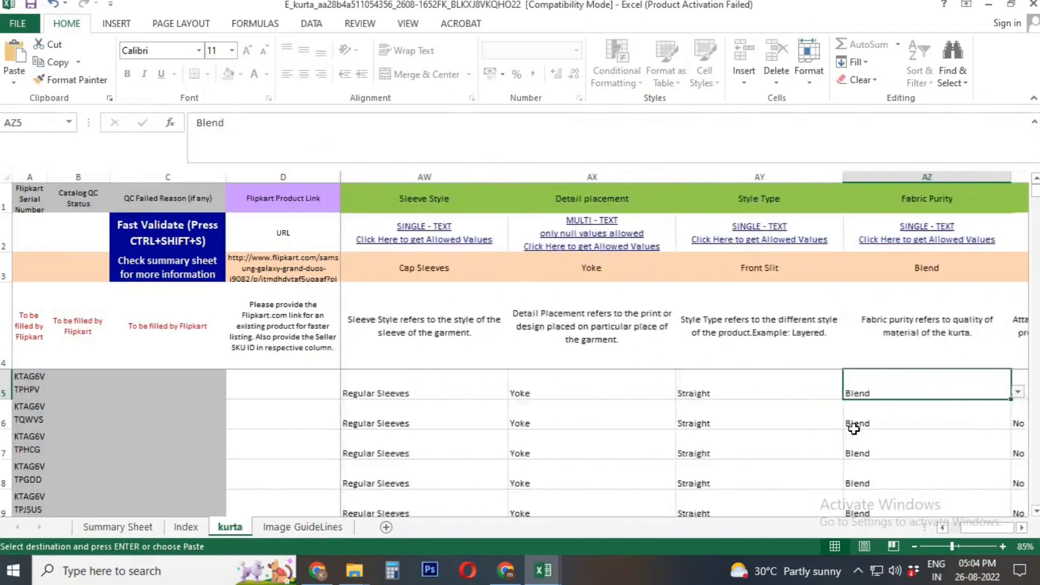
{"action": "key", "text": "Right"}
{"action": "key", "text": "Left"}
{"action": "key", "text": "ctrl+shift+Down"}
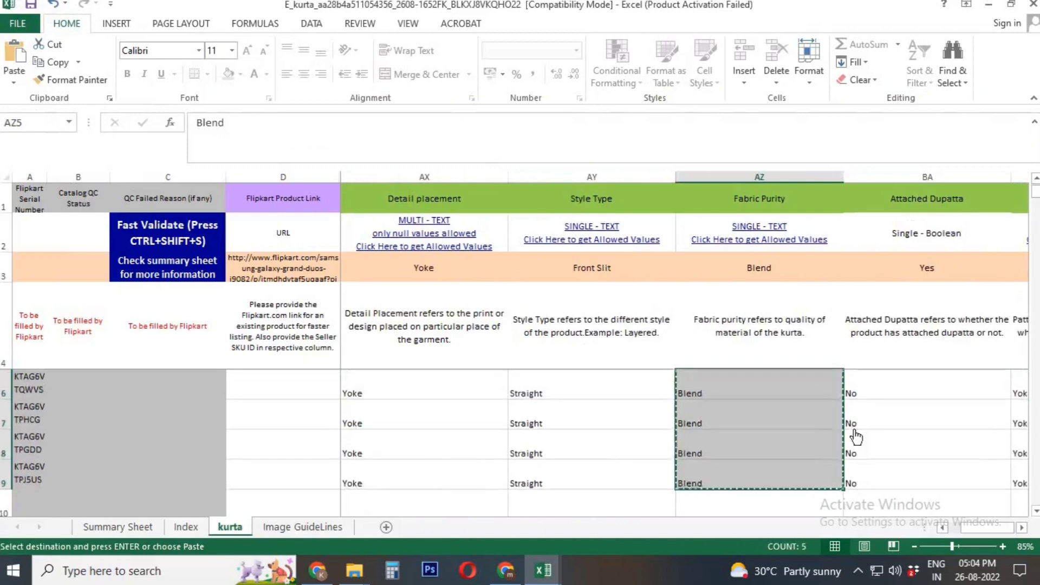
{"action": "key", "text": "ctrl+Tab"}
{"action": "key", "text": "ctrl+v"}
{"action": "key", "text": "Right"}
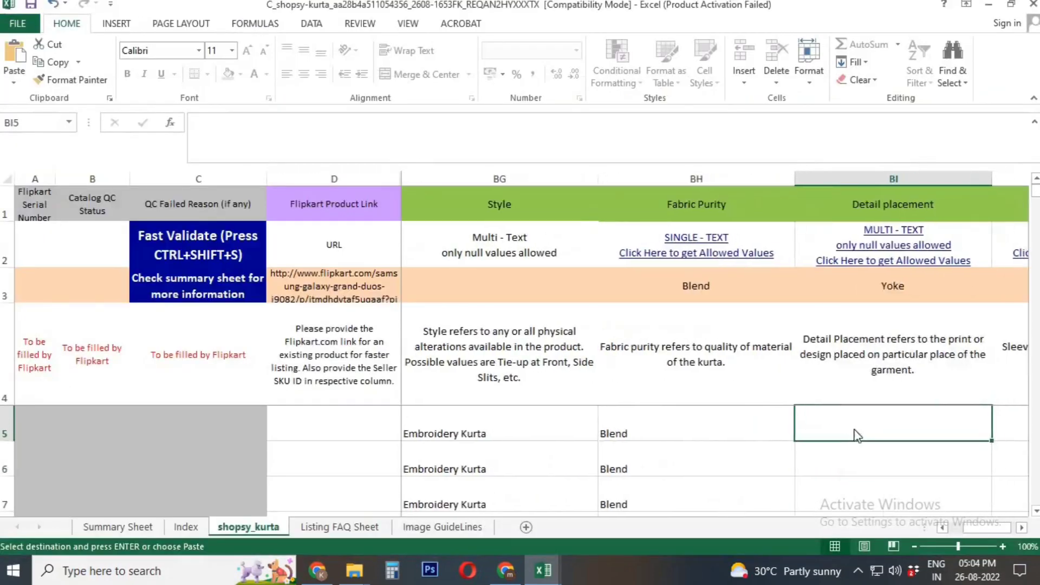
Step: Copy the Detail placement values Yoke from AX5:AX9 of the Flipkart kurta sheet into the Shopsy template's cells BI5:BI9
{"action": "key", "text": "ctrl+Tab"}
{"action": "key", "text": "ctrl+shift+Up"}
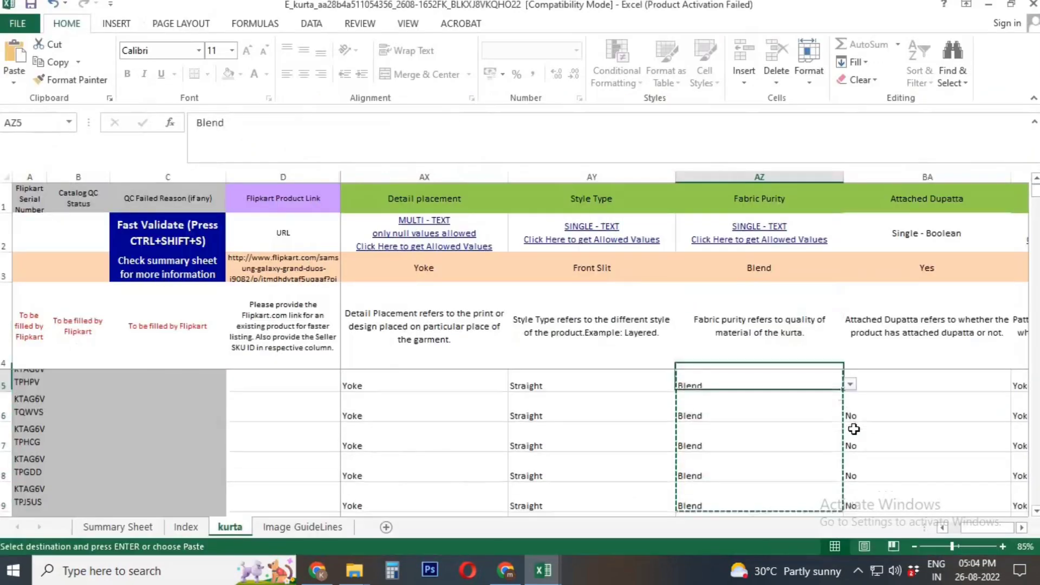
{"action": "key", "text": "Left"}
{"action": "key", "text": "Left"}
{"action": "key", "text": "ctrl+shift+Down"}
{"action": "key", "text": "ctrl+c"}
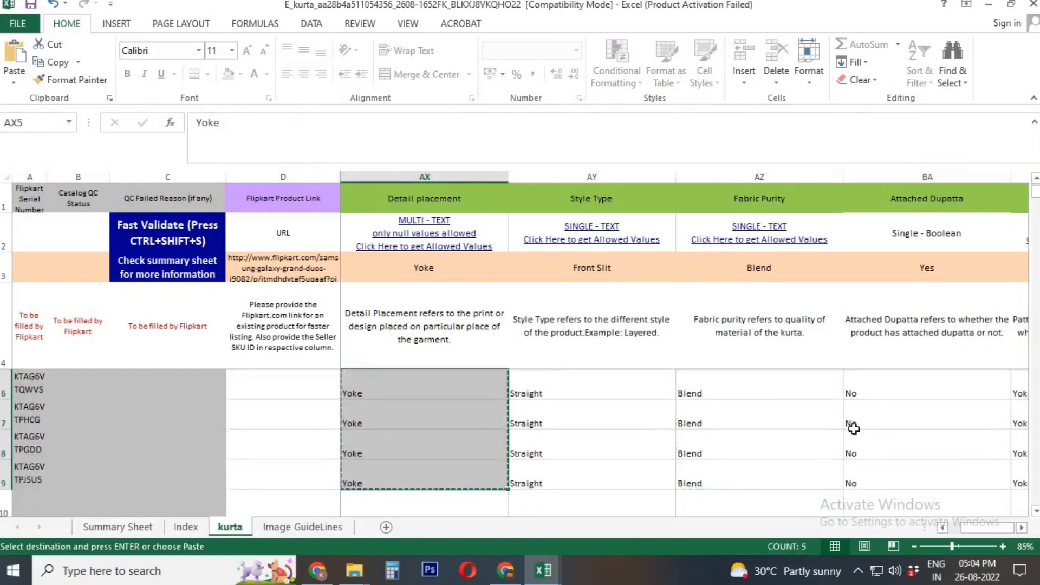
{"action": "key", "text": "ctrl+Tab"}
{"action": "key", "text": "ctrl+v"}
{"action": "key", "text": "Right"}
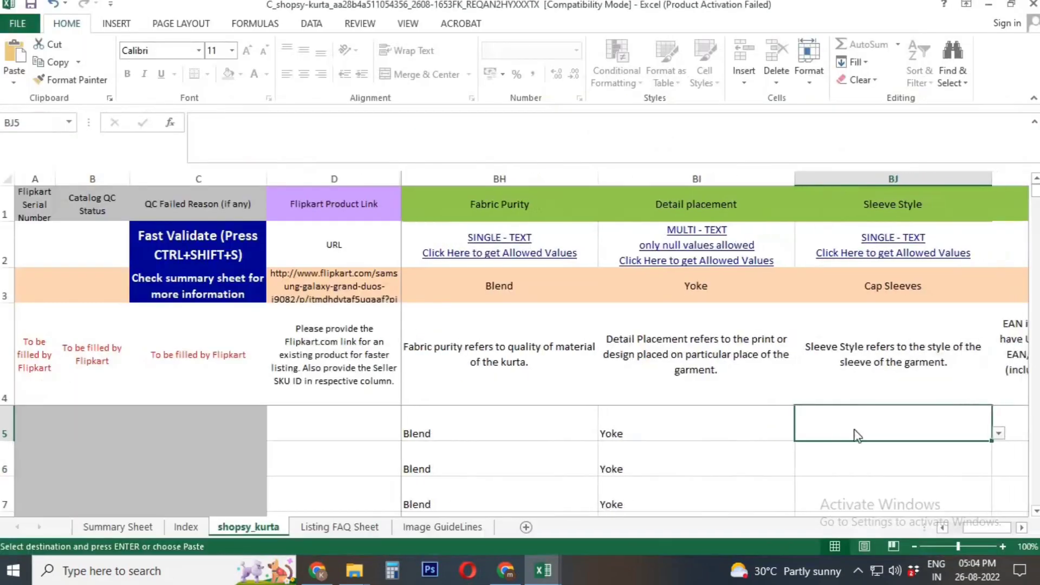
Step: Copy the Sleeve Style values Regular Sleeves from AW5:AW9 of the Flipkart kurta sheet into the Shopsy template's cells BJ5:BJ9
{"action": "key", "text": "ctrl+Tab"}
{"action": "key", "text": "Up"}
{"action": "key", "text": "Down"}
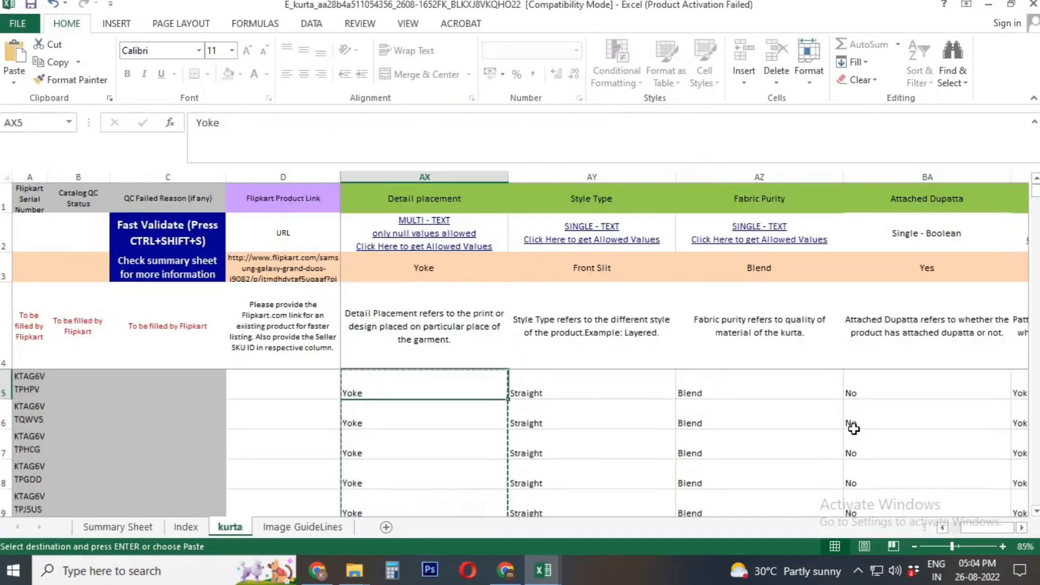
{"action": "key", "text": "Right"}
{"action": "key", "text": "Right"}
{"action": "key", "text": "Left"}
{"action": "key", "text": "Left"}
{"action": "key", "text": "Left"}
{"action": "key", "text": "Left"}
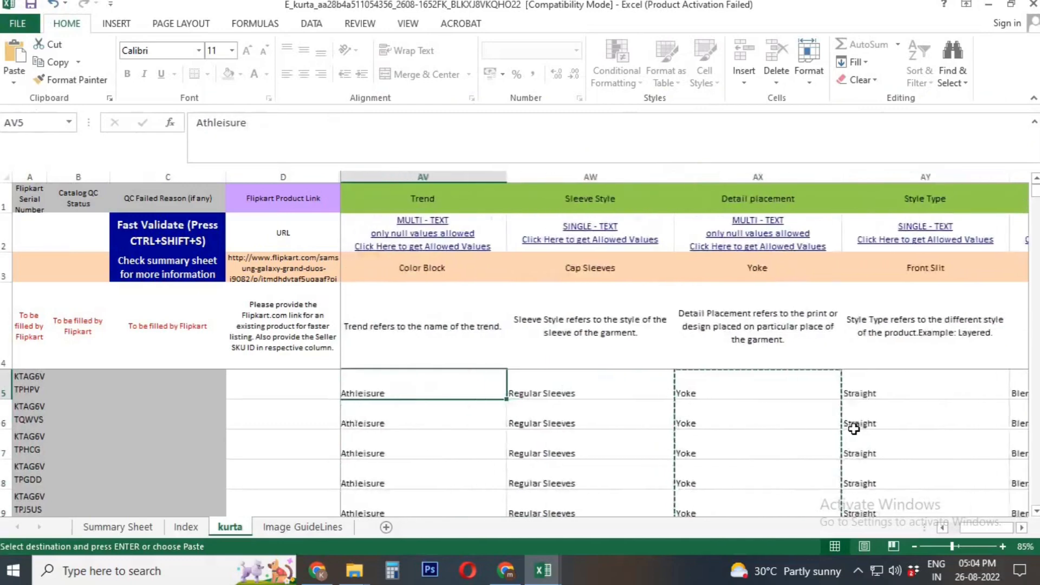
{"action": "key", "text": "Left"}
{"action": "key", "text": "Right"}
{"action": "key", "text": "Right"}
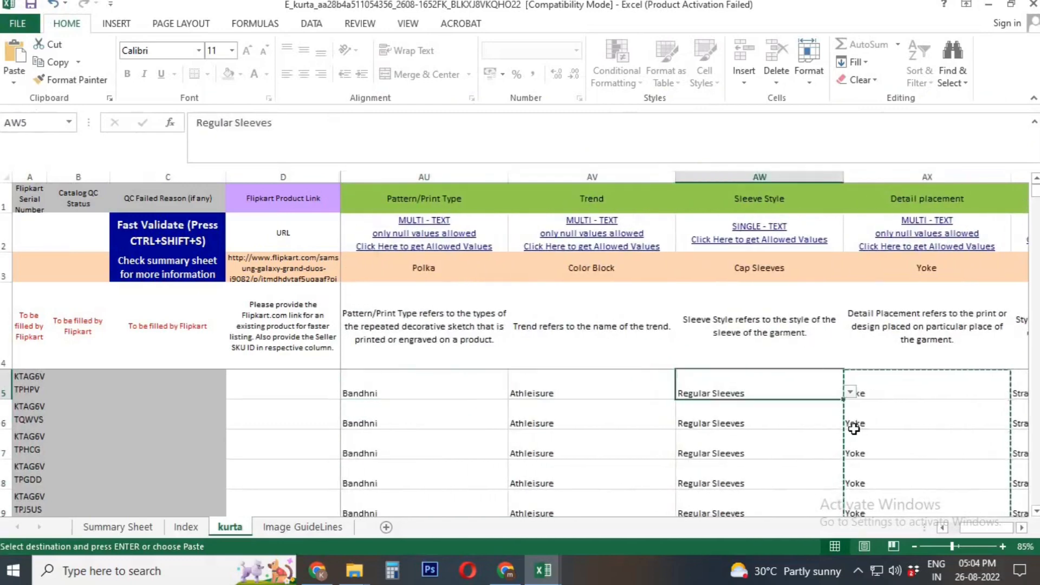
{"action": "key", "text": "ctrl+shift+Down"}
{"action": "key", "text": "ctrl+c"}
{"action": "key", "text": "ctrl+Tab"}
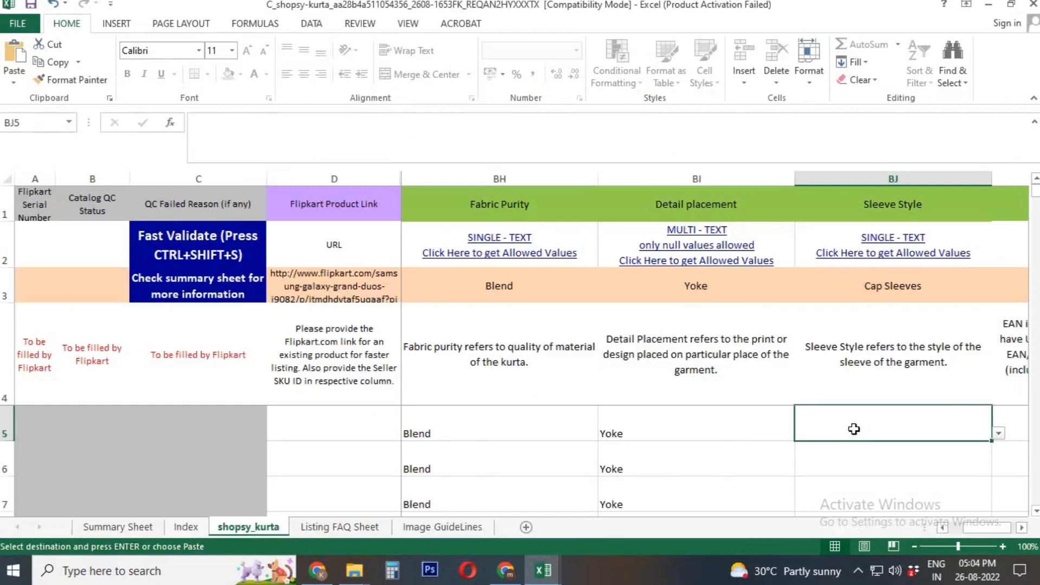
{"action": "key", "text": "ctrl+v"}
{"action": "key", "text": "Right"}
Step: Paste the copied Regular Sleeves values into the Shopsy template's Sleeve Style cells BJ5:BJ9
{"action": "key", "text": "ctrl+Tab"}
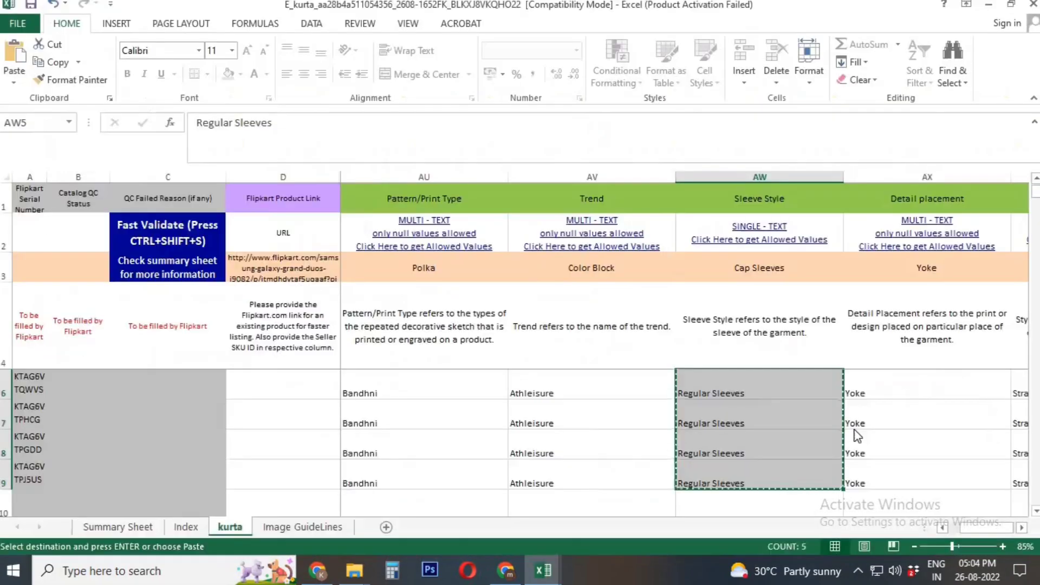
{"action": "key", "text": "ctrl+Tab"}
{"action": "key", "text": "Right"}
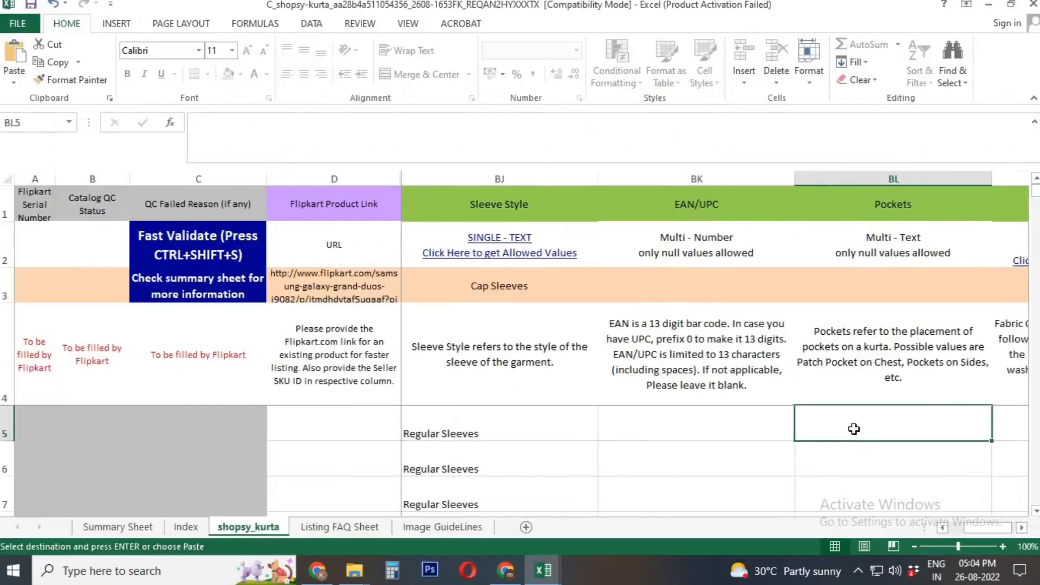
Step: Copy the Fabric Care values Do not bleach from AH5:AH9 of the Flipkart kurta sheet into the Shopsy template's cells BM5:BM9
{"action": "key", "text": "Right"}
{"action": "key", "text": "ctrl+Tab"}
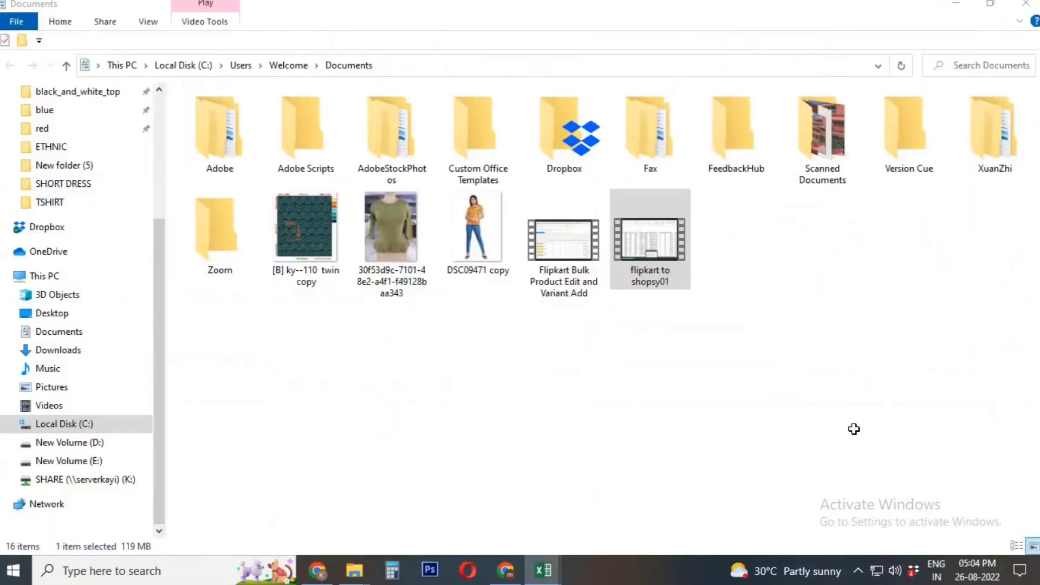
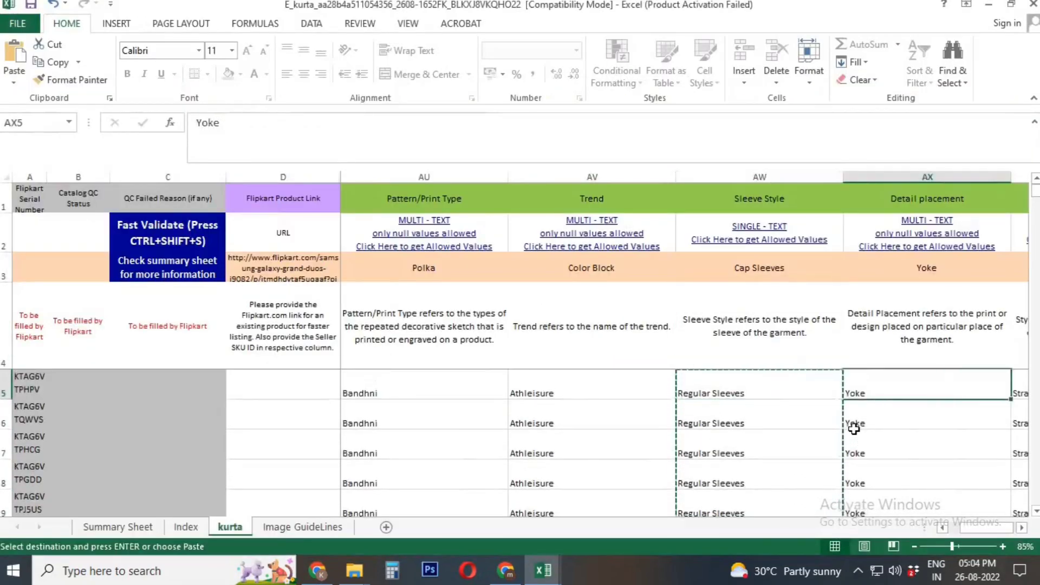
{"action": "key", "text": "Right"}
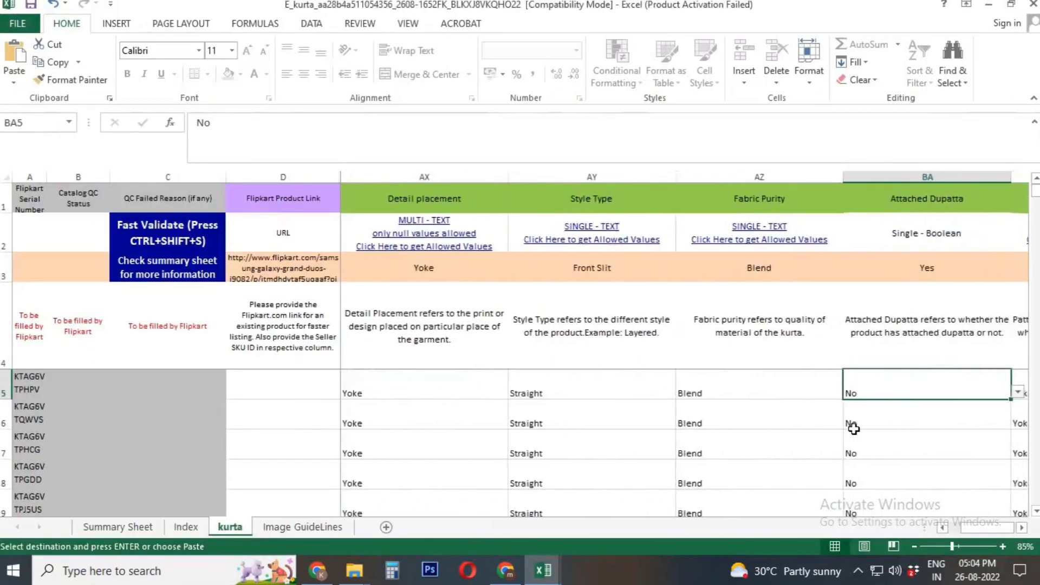
{"action": "key", "text": "Right"}
{"action": "key", "text": "Right"}
{"action": "key", "text": "Right"}
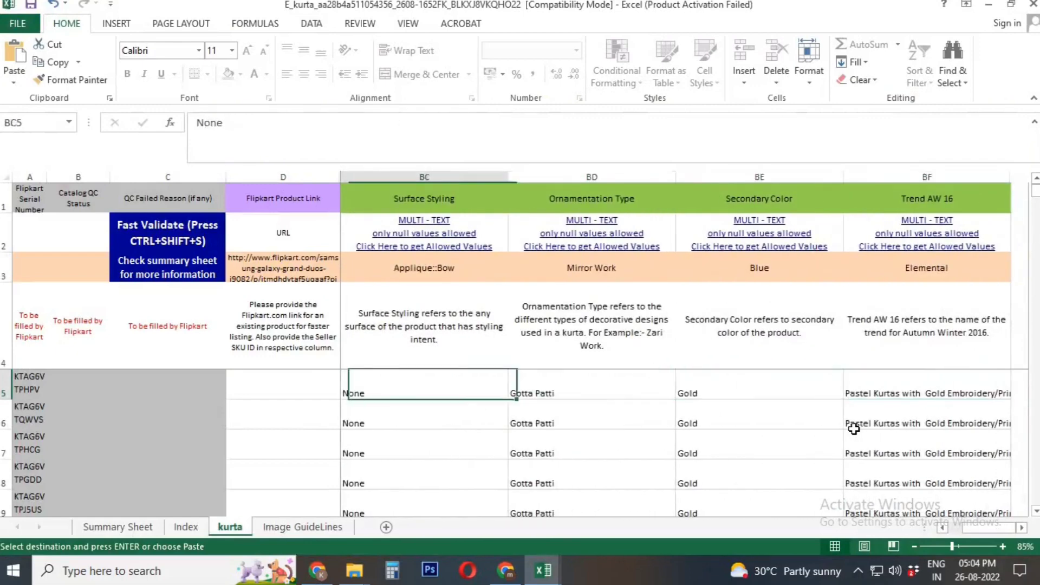
{"action": "key", "text": "Left"}
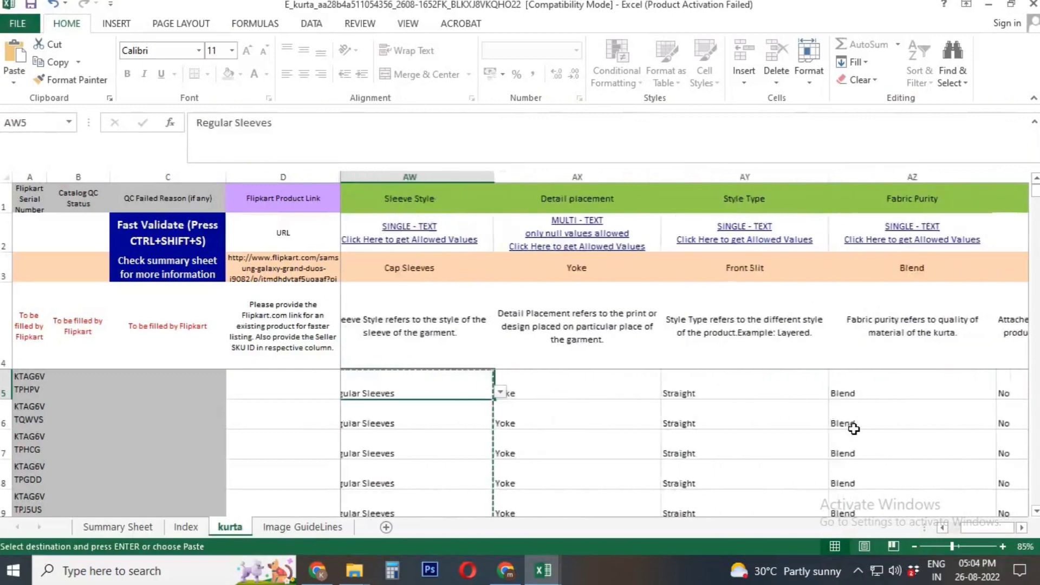
{"action": "key", "text": "Left"}
{"action": "key", "text": "Left"}
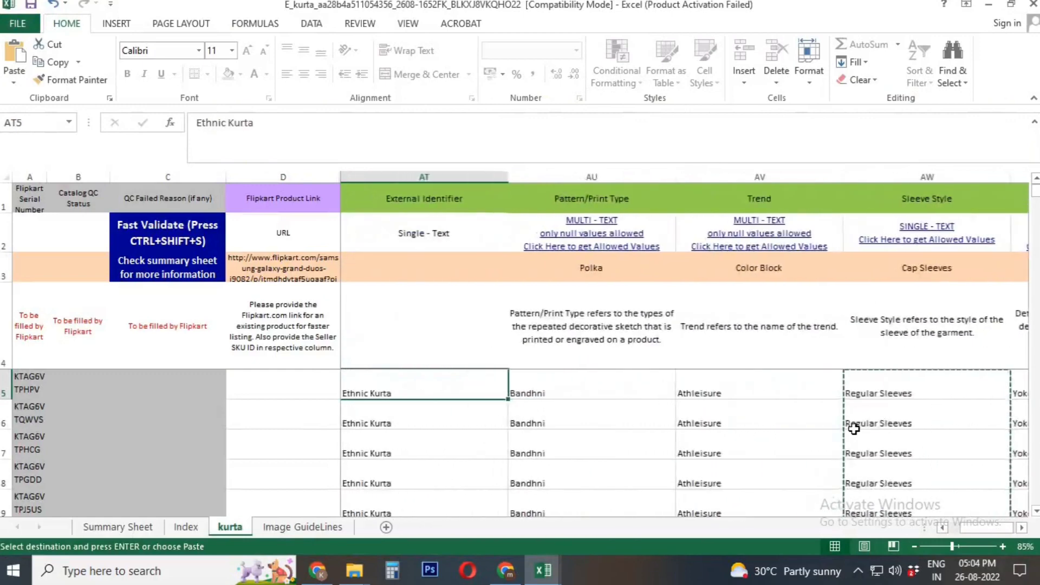
{"action": "key", "text": "Left"}
{"action": "key", "text": "Left"}
{"action": "key", "text": "Left"}
{"action": "key", "text": "Left"}
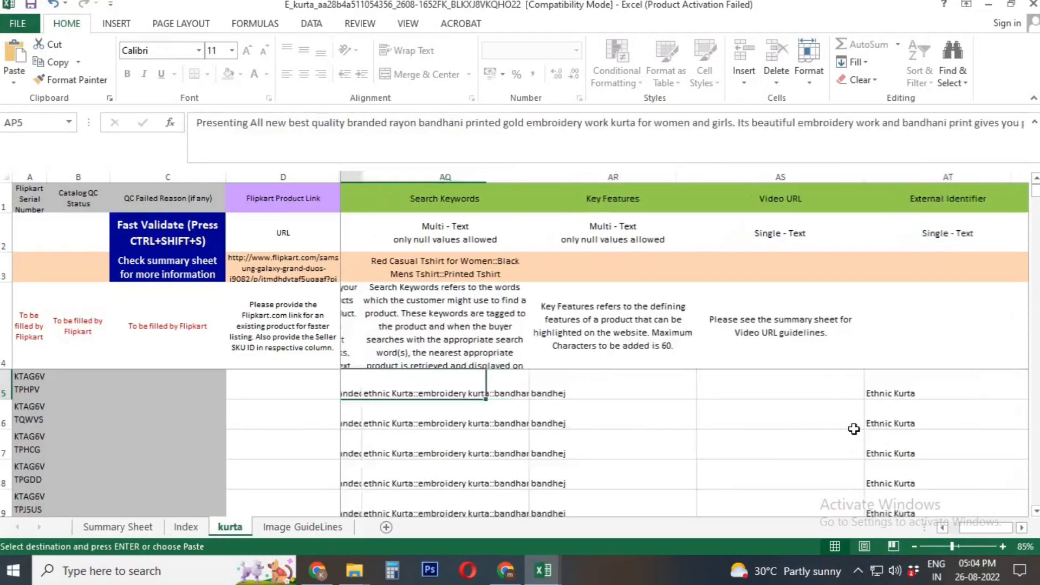
{"action": "key", "text": "Left"}
{"action": "key", "text": "Left"}
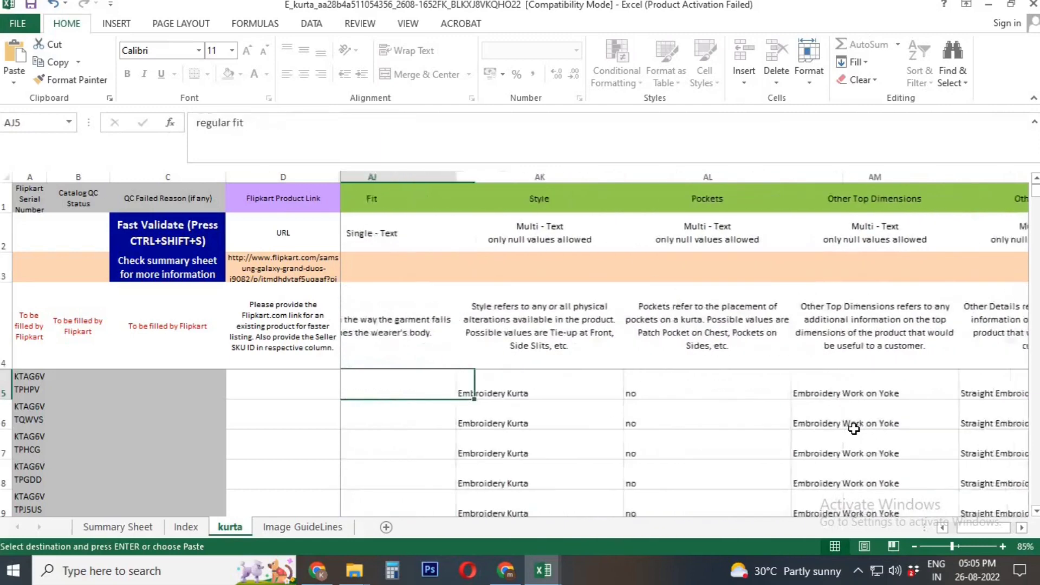
{"action": "key", "text": "Left"}
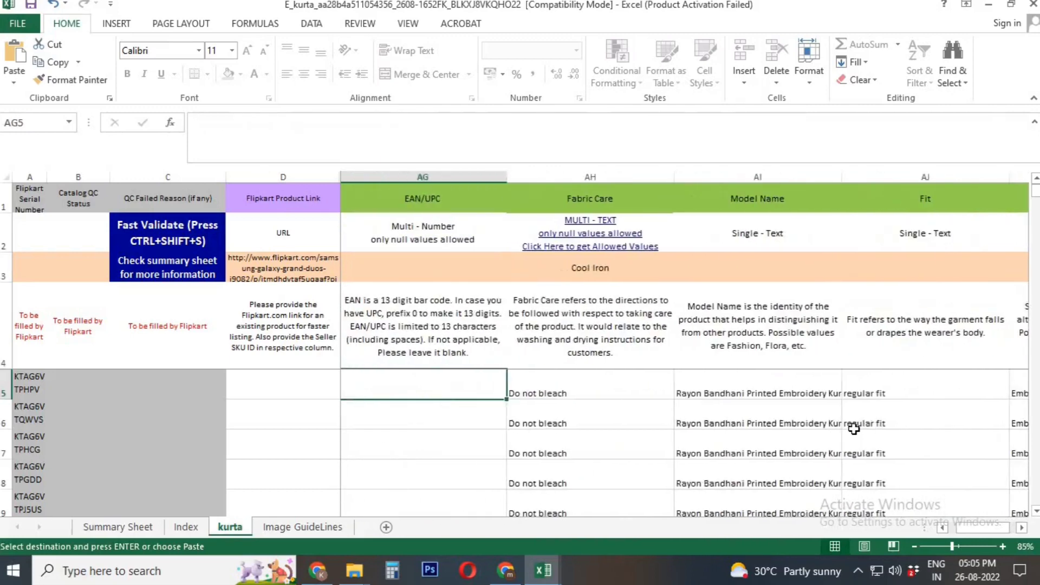
{"action": "key", "text": "ctrl+shift+Down"}
{"action": "key", "text": "ctrl+c"}
{"action": "key", "text": "ctrl+Tab"}
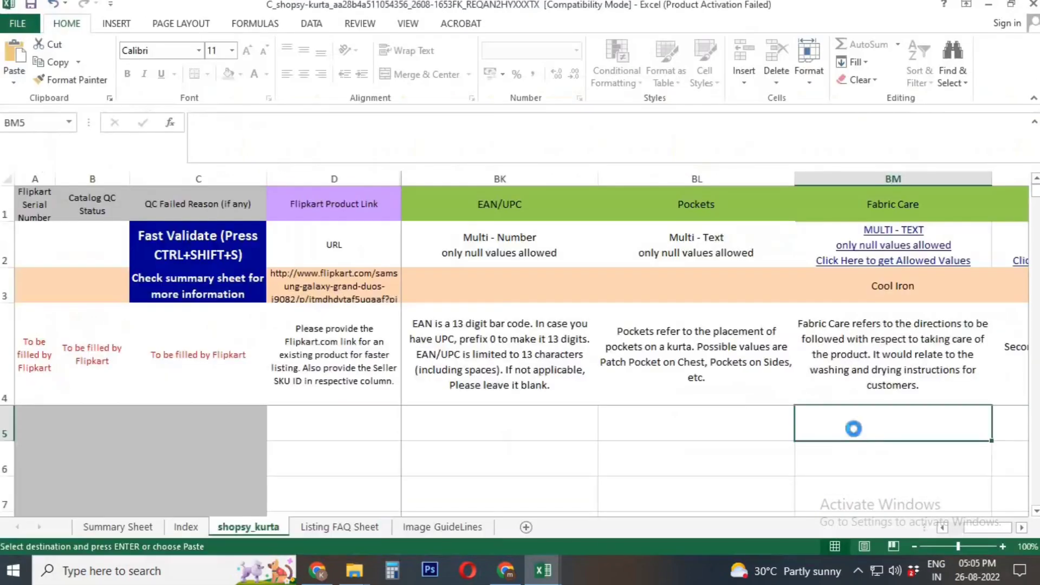
{"action": "key", "text": "ctrl+v"}
{"action": "key", "text": "Right"}
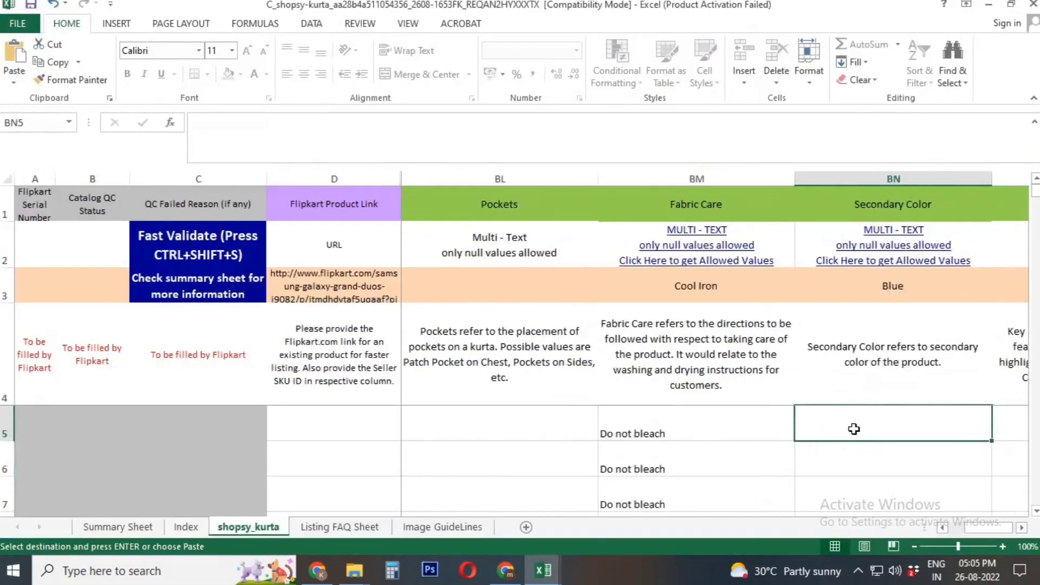
Step: Copy the Secondary Color values Gold from BE5:BE9 of the Flipkart kurta sheet into the Shopsy template's cells BN5:BN9
{"action": "key", "text": "ctrl+Tab"}
{"action": "key", "text": "Up"}
{"action": "key", "text": "Down"}
{"action": "key", "text": "Right"}
{"action": "key", "text": "Right"}
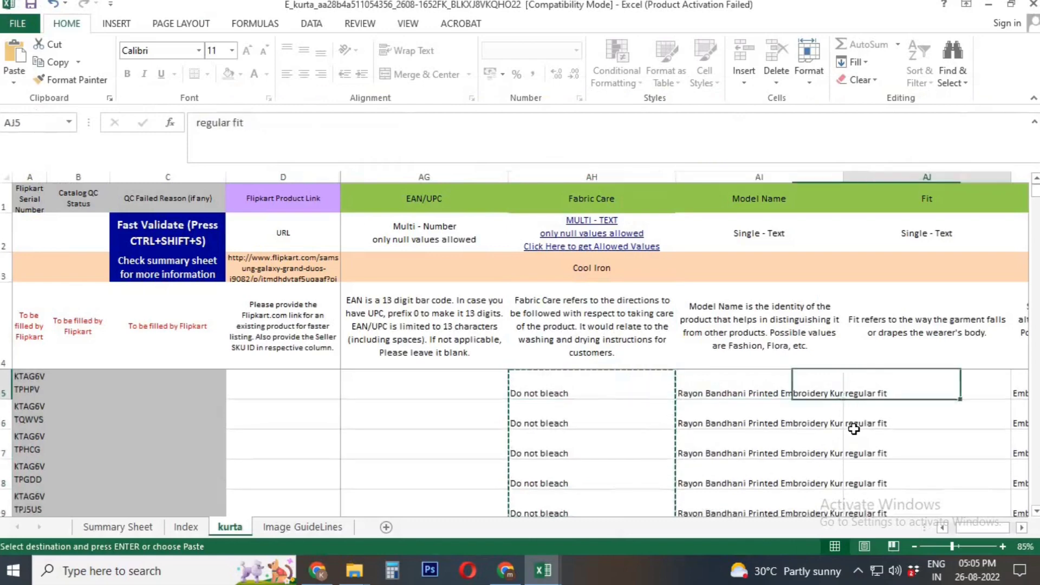
{"action": "key", "text": "Right"}
{"action": "key", "text": "Right"}
{"action": "key", "text": "Right"}
{"action": "key", "text": "Right"}
{"action": "key", "text": "Right"}
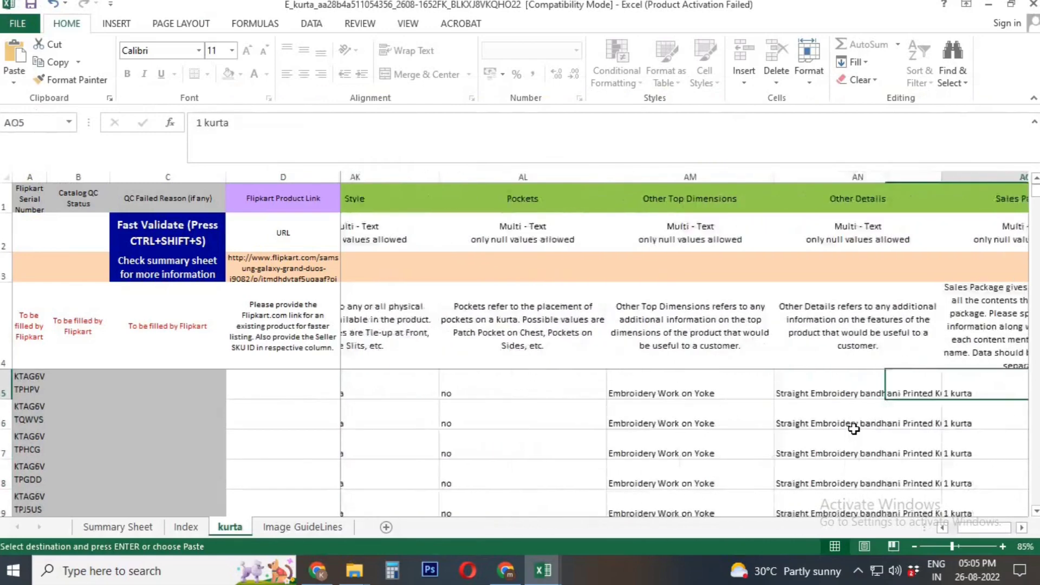
{"action": "key", "text": "Right"}
{"action": "key", "text": "Right"}
{"action": "key", "text": "Right"}
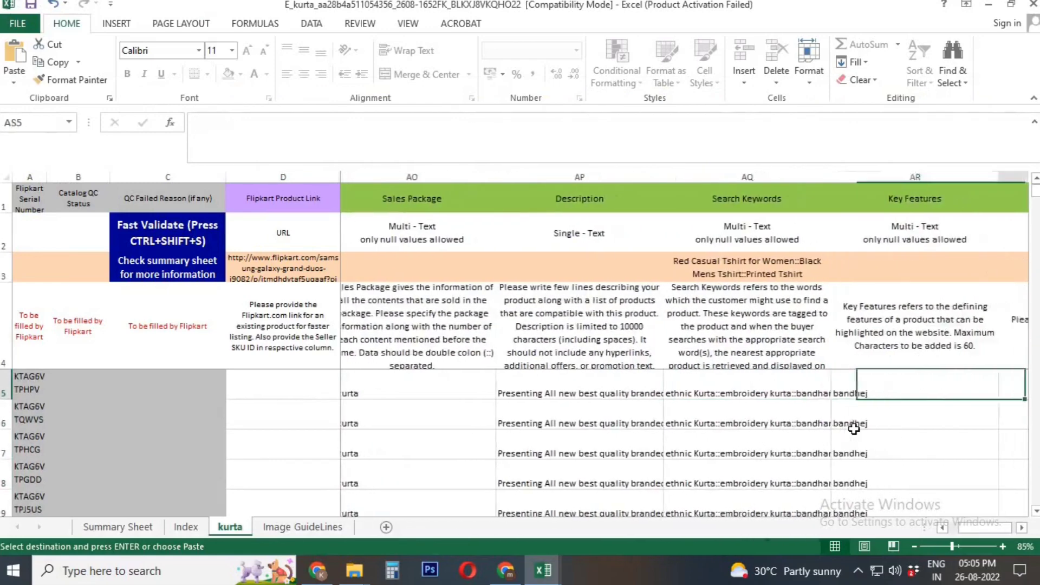
{"action": "key", "text": "Right"}
{"action": "key", "text": "Right"}
{"action": "key", "text": "Right"}
{"action": "key", "text": "Right"}
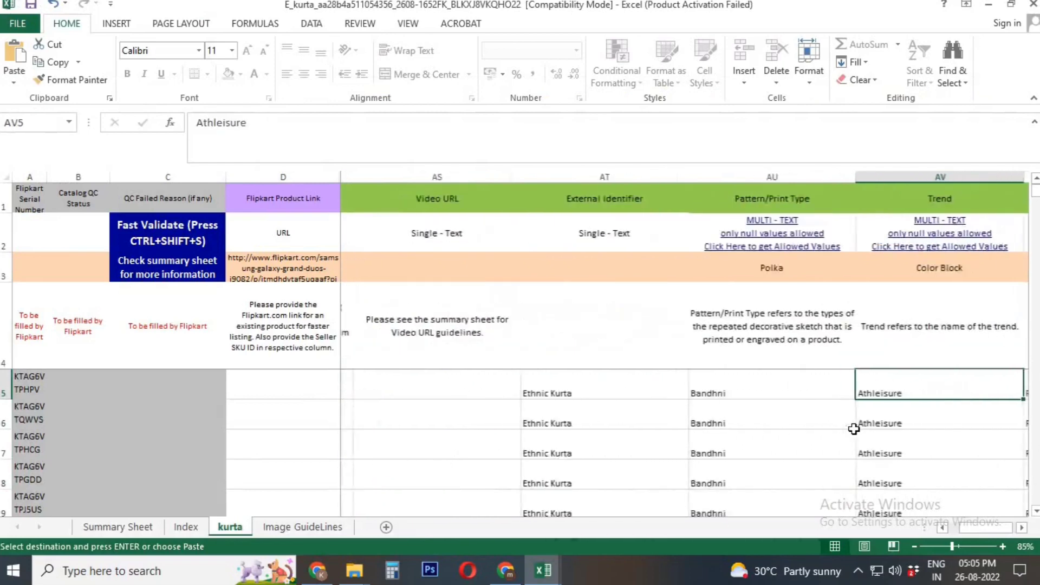
{"action": "key", "text": "Right"}
{"action": "key", "text": "Right"}
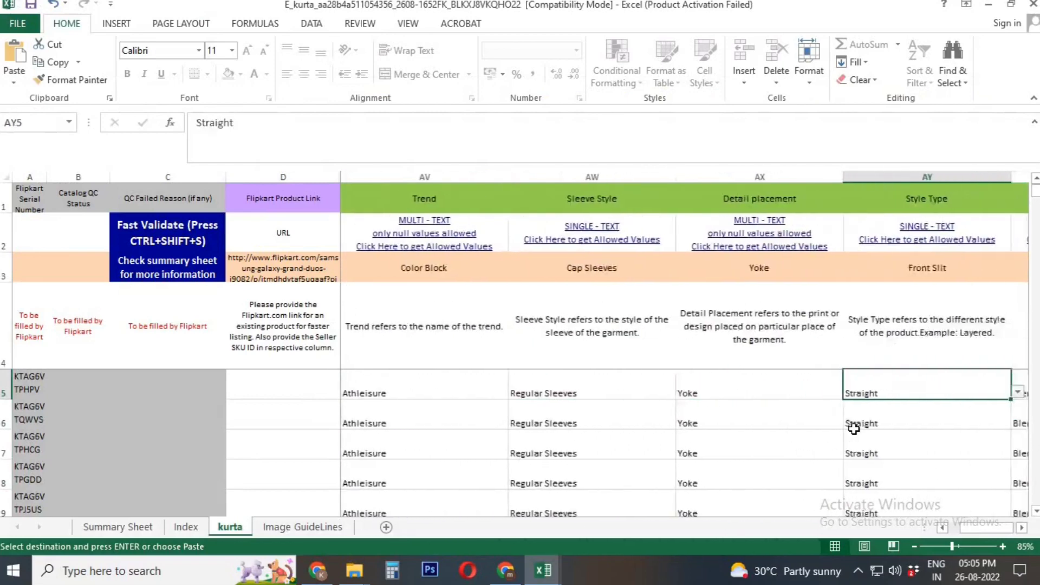
{"action": "key", "text": "Right"}
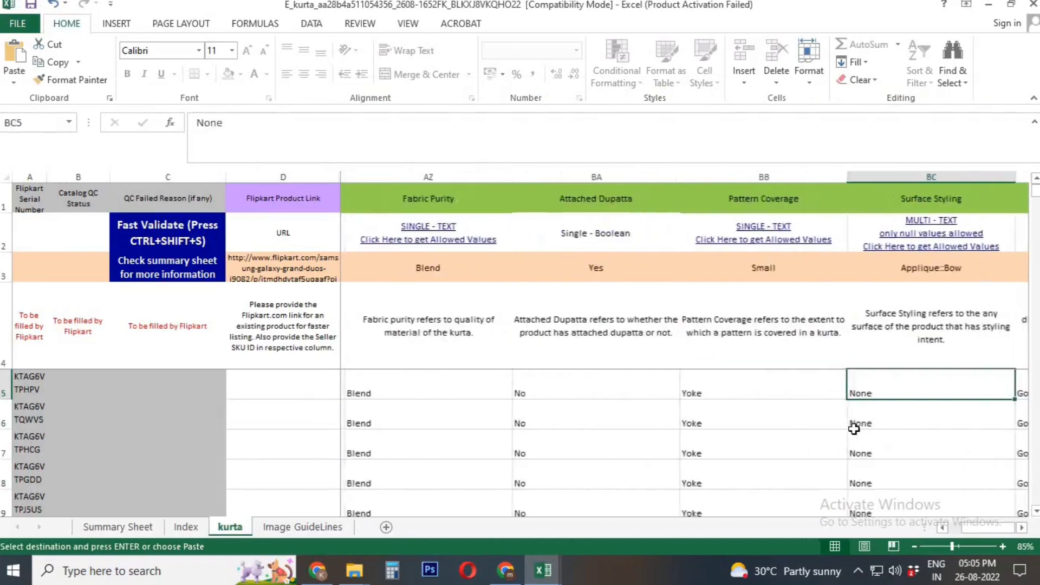
{"action": "key", "text": "Right"}
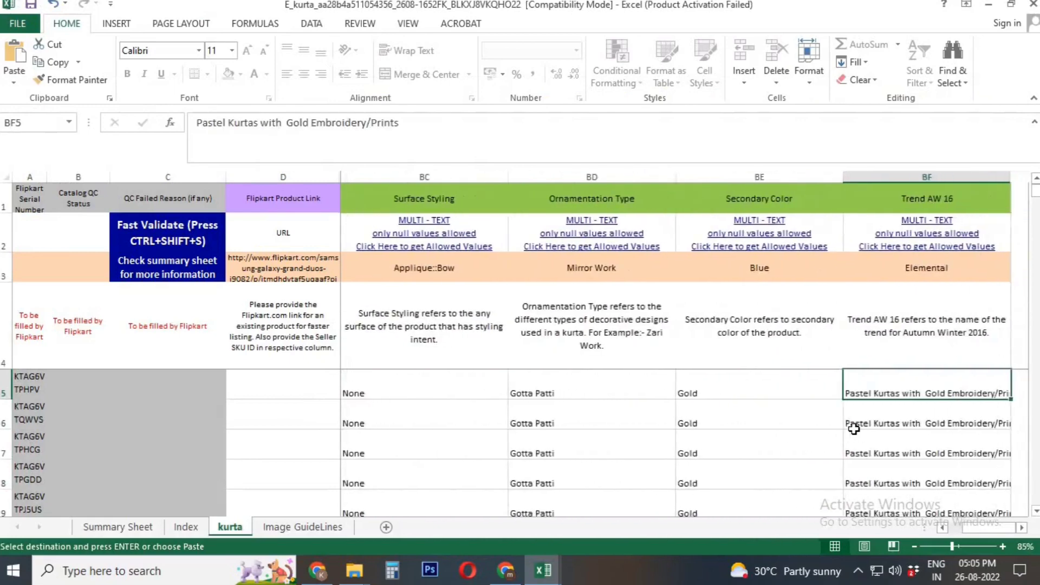
{"action": "key", "text": "Left"}
{"action": "key", "text": "ctrl+shift+Down"}
{"action": "key", "text": "ctrl+c"}
{"action": "key", "text": "alt+Tab"}
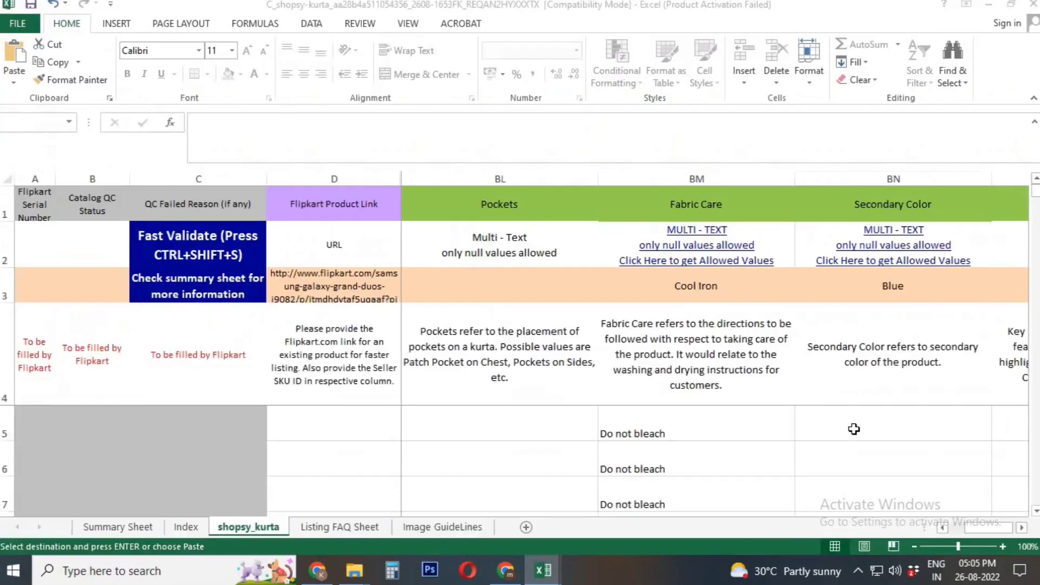
{"action": "key", "text": "ctrl+v"}
{"action": "key", "text": "Right"}
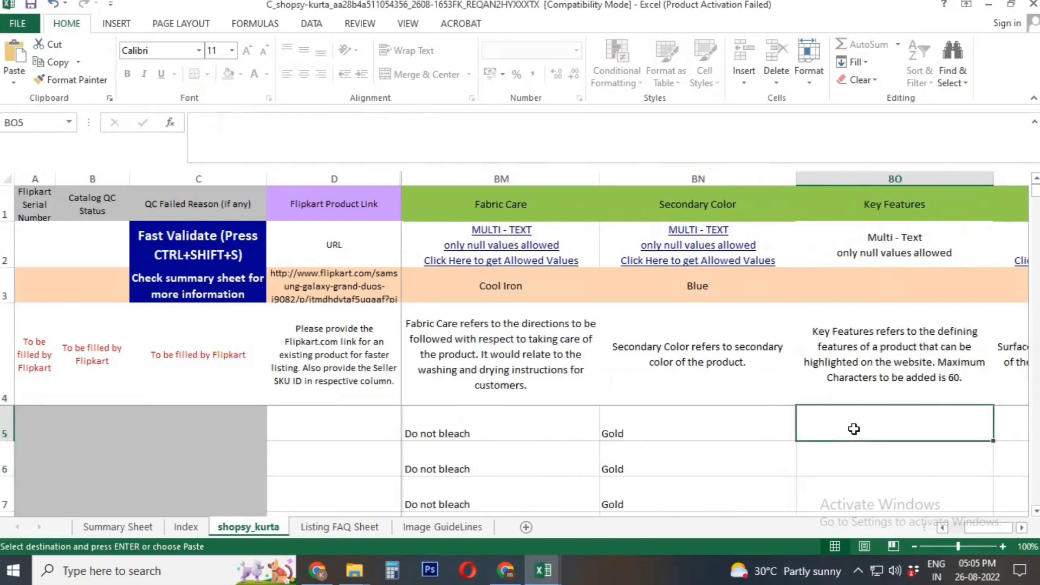
Step: Copy the Key Features values bandhej from AR5:AR9 of the Flipkart kurta sheet into the Shopsy template's cells BO5:BO9
{"action": "key", "text": "alt+Tab"}
{"action": "key", "text": "alt+Tab"}
{"action": "key", "text": "Up"}
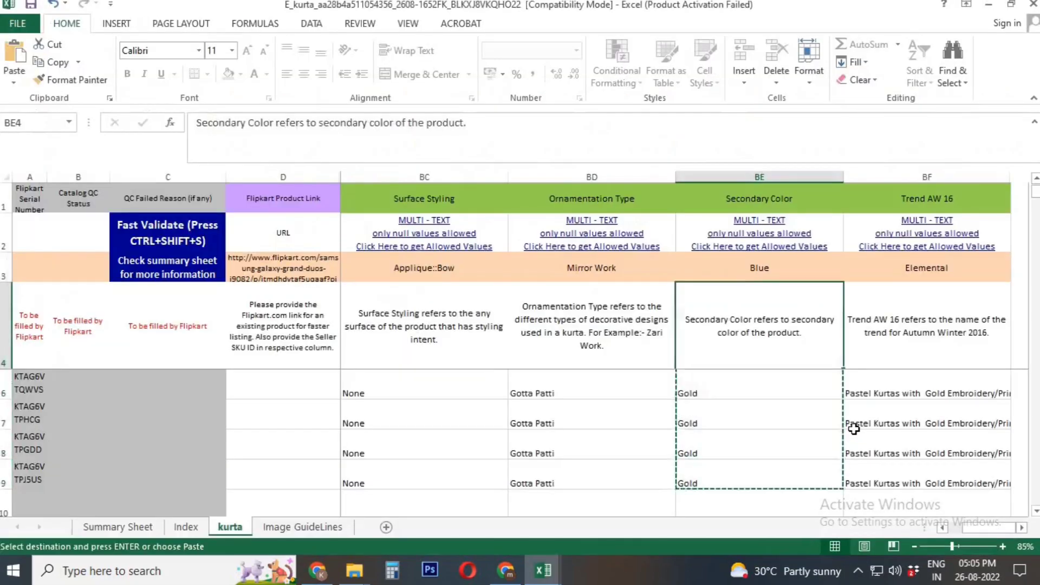
{"action": "key", "text": "Down"}
{"action": "key", "text": "Left"}
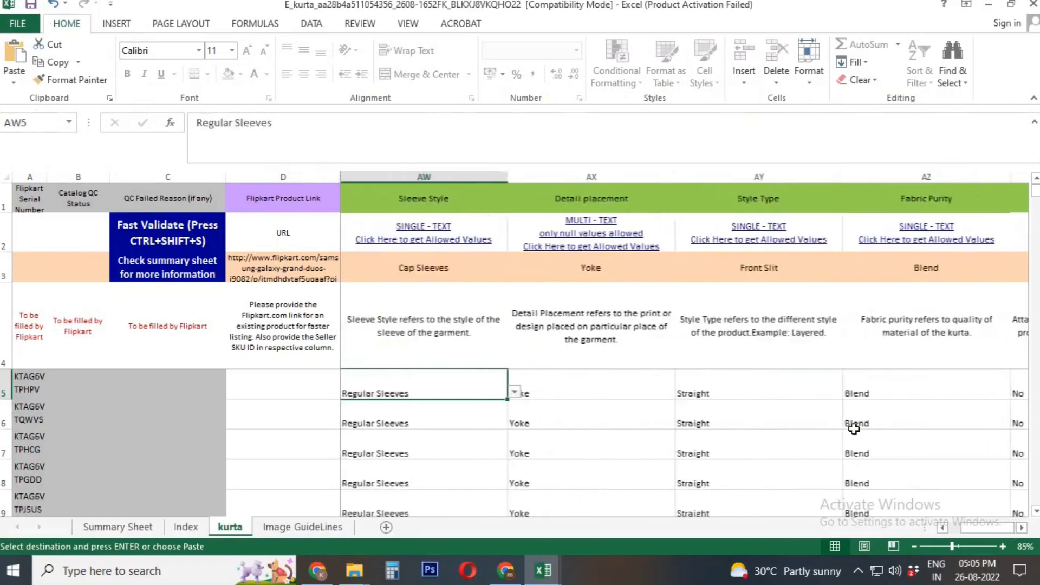
{"action": "key", "text": "Left"}
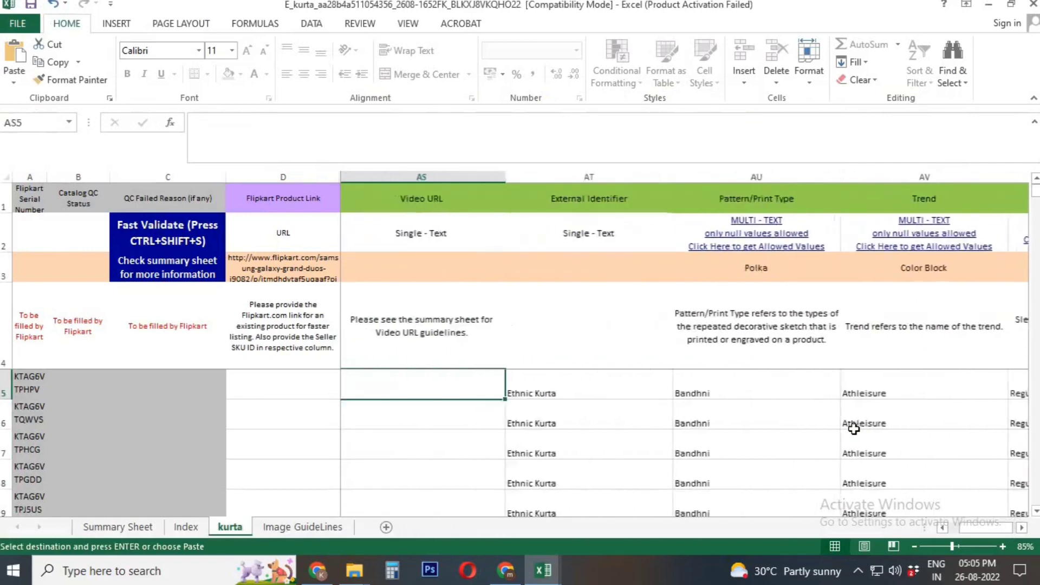
{"action": "key", "text": "Left"}
{"action": "key", "text": "Left"}
{"action": "key", "text": "Right"}
{"action": "key", "text": "shift+Down"}
{"action": "key", "text": "shift+Down"}
{"action": "key", "text": "shift+Down"}
{"action": "key", "text": "shift+Down"}
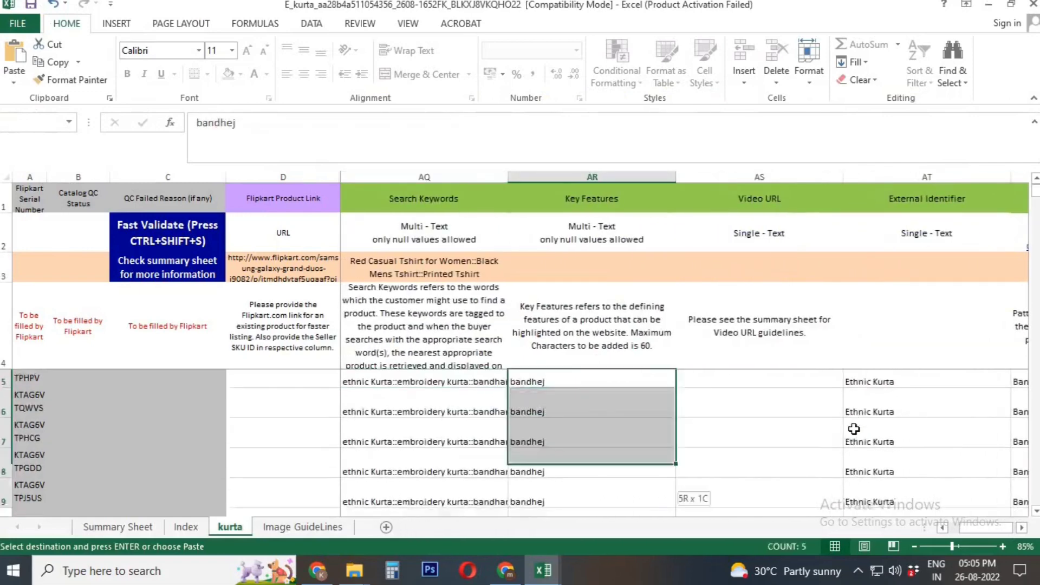
{"action": "key", "text": "ctrl+c"}
{"action": "key", "text": "alt+Tab"}
{"action": "key", "text": "ctrl+v"}
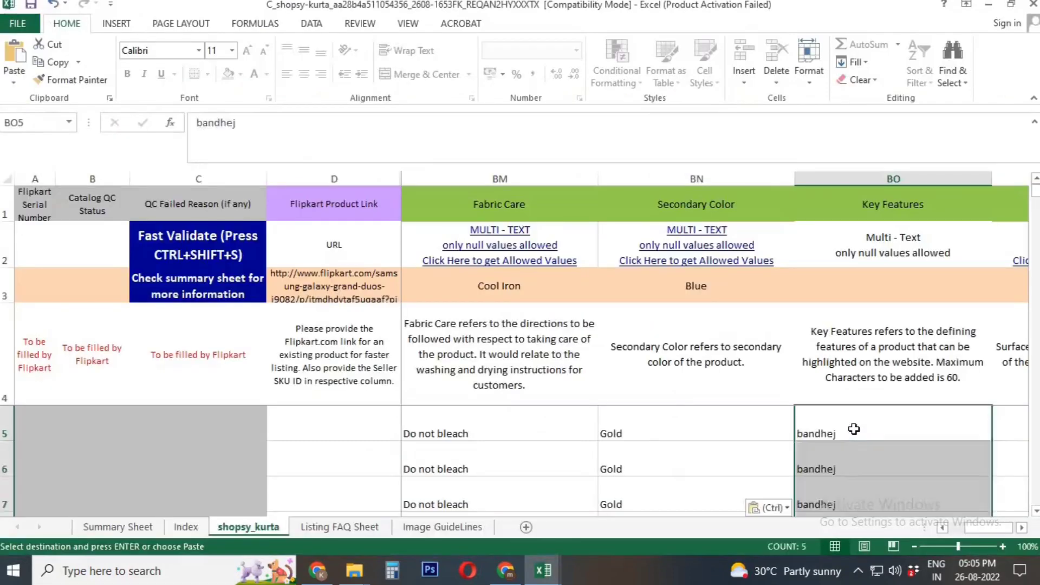
{"action": "key", "text": "Right"}
Step: Copy the Surface Styling values None from BC5:BC9 of the Flipkart kurta sheet into the Shopsy template's cells BP5:BP9
{"action": "key", "text": "alt+Tab"}
{"action": "key", "text": "Up"}
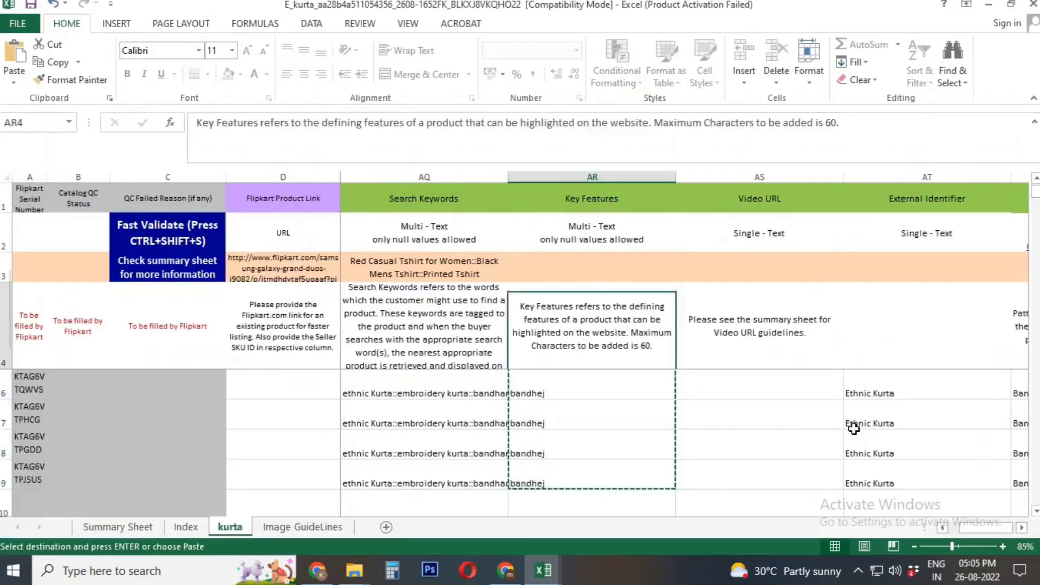
{"action": "key", "text": "Down"}
{"action": "key", "text": "Right"}
{"action": "key", "text": "Right"}
{"action": "key", "text": "Right"}
{"action": "key", "text": "Right"}
{"action": "key", "text": "Right"}
{"action": "key", "text": "Right"}
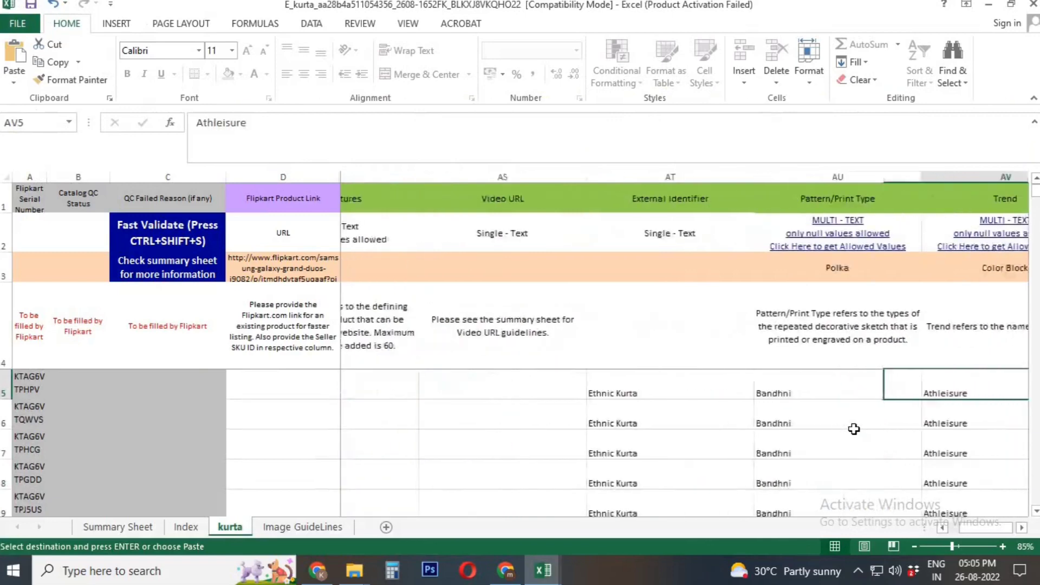
{"action": "key", "text": "Right"}
{"action": "key", "text": "Right"}
{"action": "key", "text": "Right"}
{"action": "key", "text": "Right"}
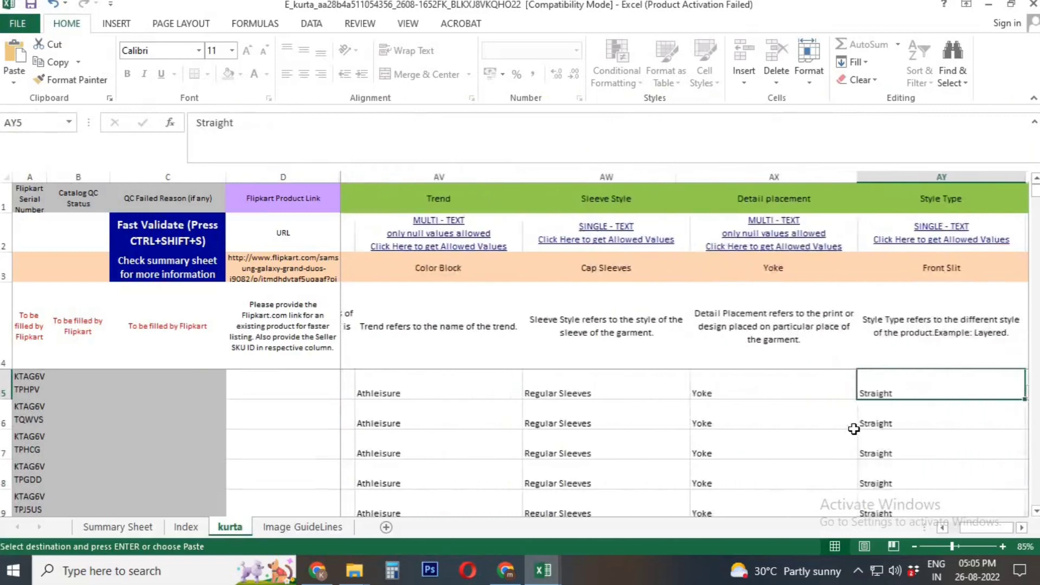
{"action": "key", "text": "Right"}
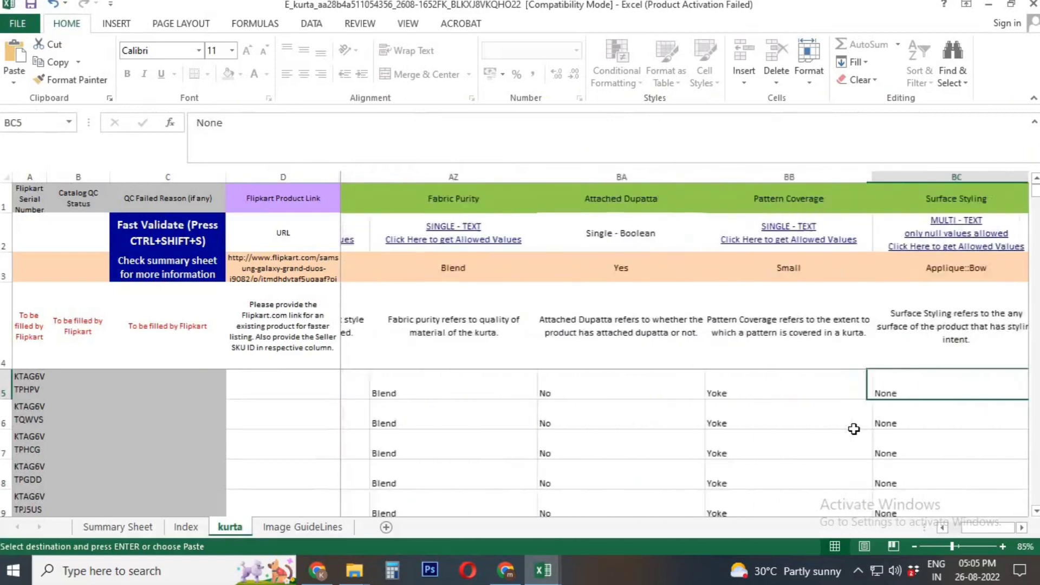
{"action": "key", "text": "Right"}
{"action": "key", "text": "Left"}
{"action": "key", "text": "shift+Down"}
{"action": "key", "text": "shift+Down"}
{"action": "key", "text": "shift+Down"}
{"action": "key", "text": "shift+Down"}
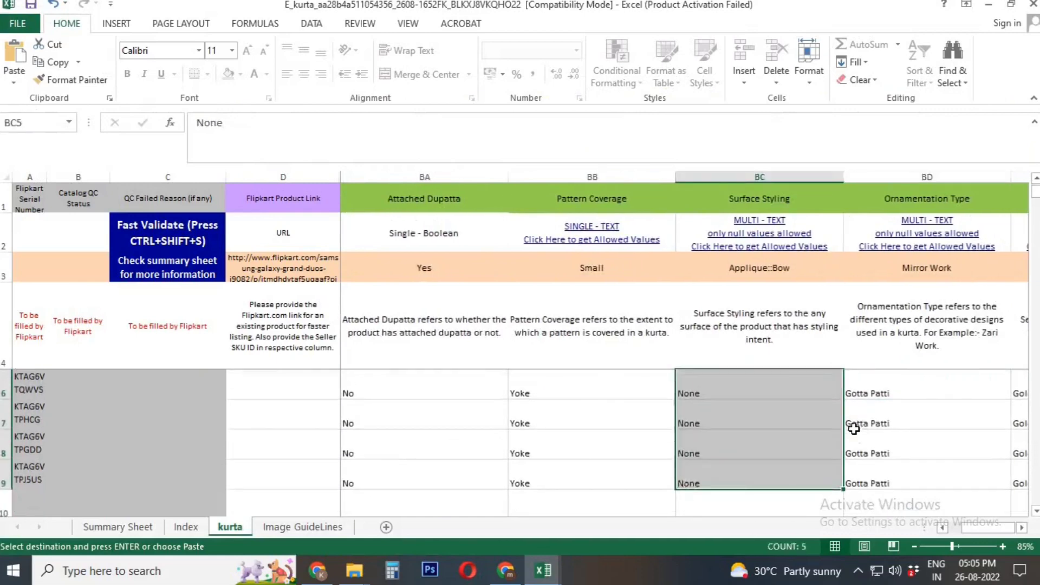
{"action": "key", "text": "ctrl+Tab"}
{"action": "left_click", "coordinate": [854, 428]}
{"action": "key", "text": "ctrl+v"}
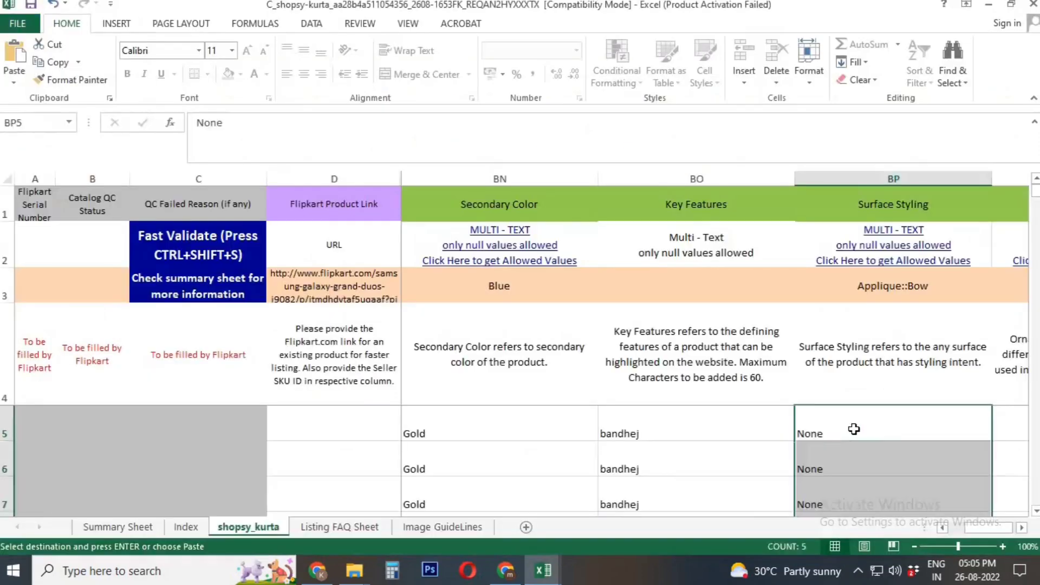
{"action": "key", "text": "Right"}
Step: Copy the Ornamentation Type values Gotta Patti from BD5:BD9 of the Flipkart kurta sheet into the Shopsy template's cells BQ5:BQ9
{"action": "key", "text": "ctrl+Tab"}
{"action": "key", "text": "Right"}
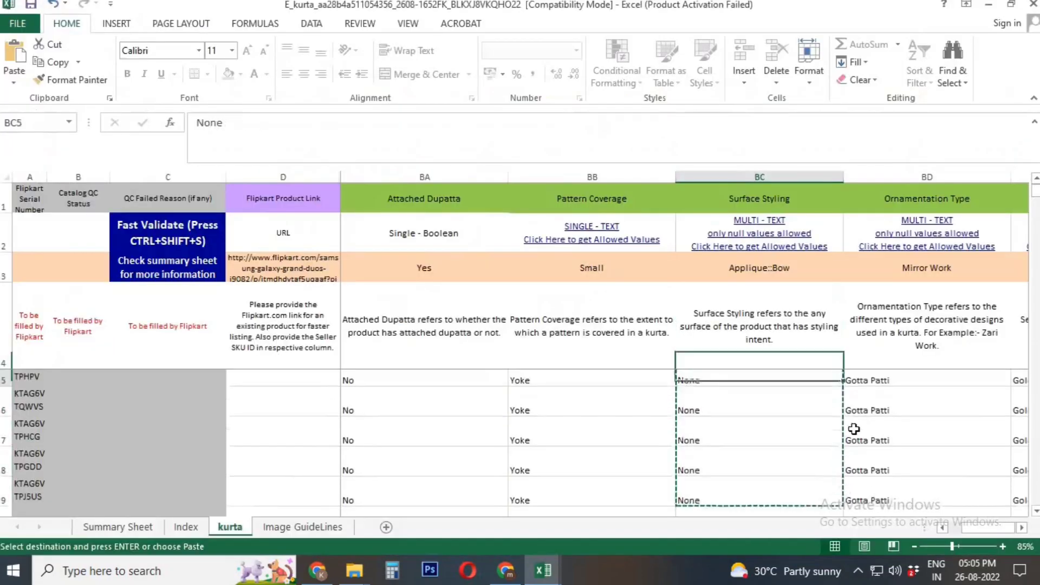
{"action": "key", "text": "shift+Down"}
{"action": "key", "text": "shift+Down"}
{"action": "key", "text": "shift+Down"}
{"action": "key", "text": "shift+Down"}
{"action": "key", "text": "ctrl+c"}
{"action": "key", "text": "ctrl+Tab"}
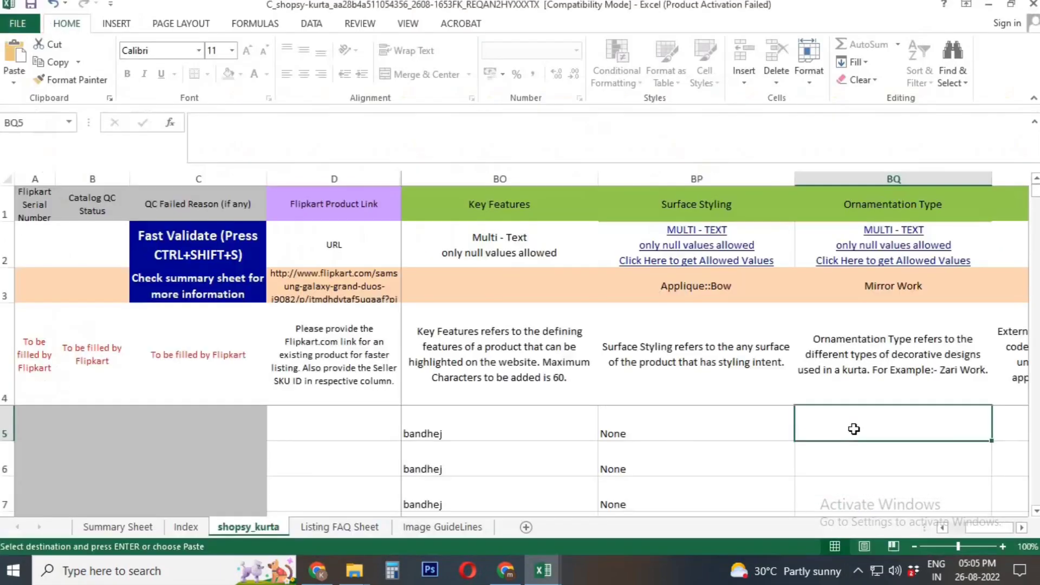
{"action": "key", "text": "ctrl+v"}
{"action": "key", "text": "Right"}
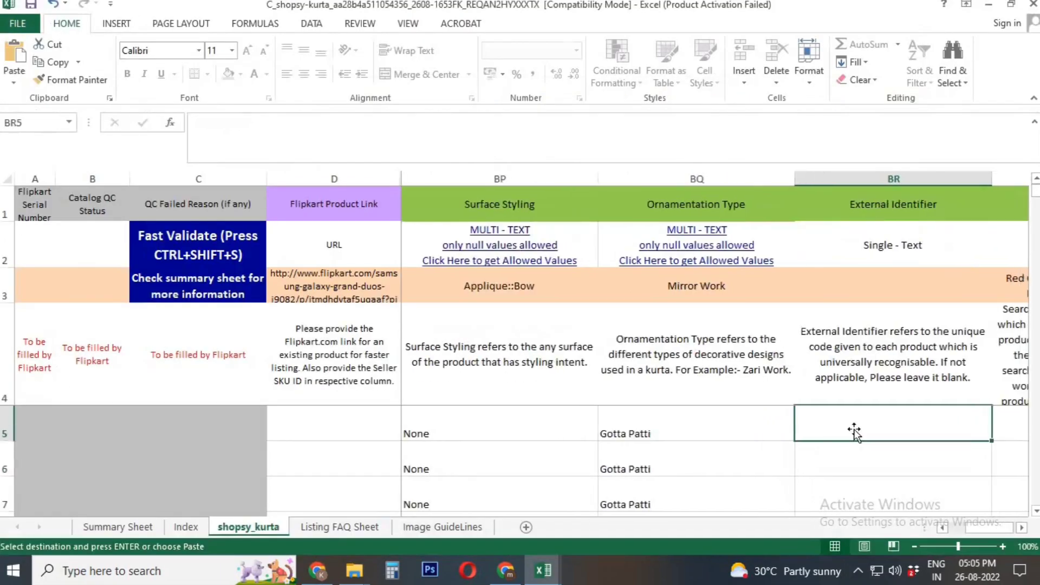
Step: Copy the External Identifier values Ethnic Kurta from AT5:AT9 of the Flipkart kurta sheet into the Shopsy template's cells BR5:BR9
{"action": "key", "text": "ctrl+Tab"}
{"action": "key", "text": "Up"}
{"action": "key", "text": "Down"}
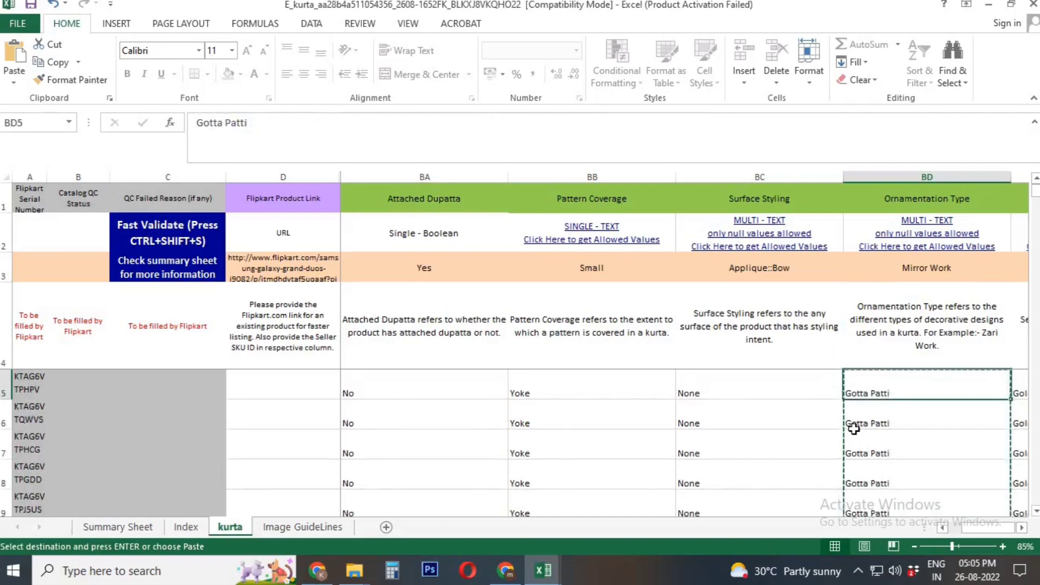
{"action": "key", "text": "Right"}
{"action": "key", "text": "Right"}
{"action": "key", "text": "Left"}
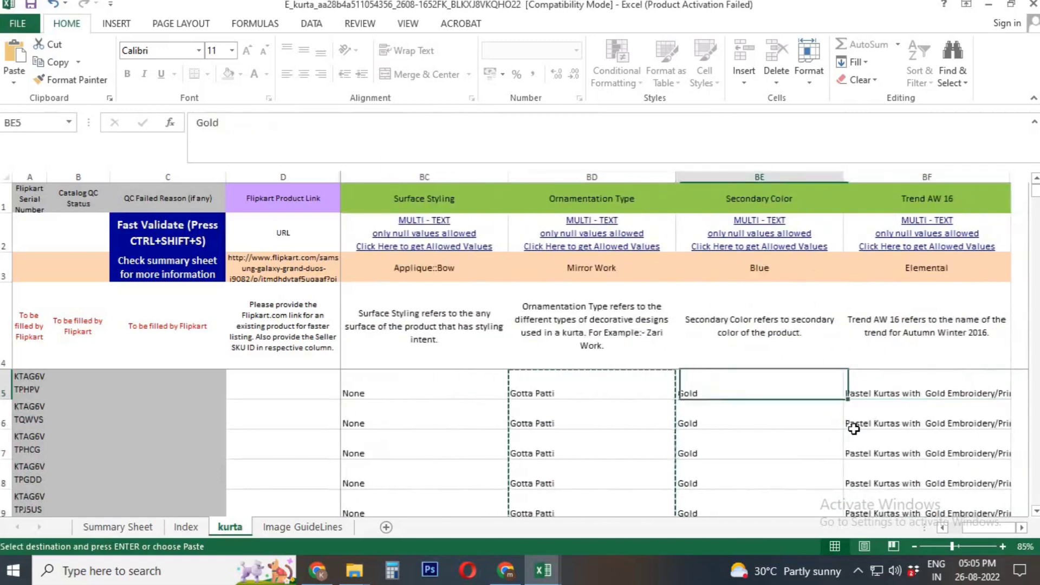
{"action": "key", "text": "Left"}
{"action": "key", "text": "Left"}
{"action": "key", "text": "Left"}
{"action": "key", "text": "Left"}
{"action": "key", "text": "Left"}
{"action": "key", "text": "Left"}
{"action": "key", "text": "Left"}
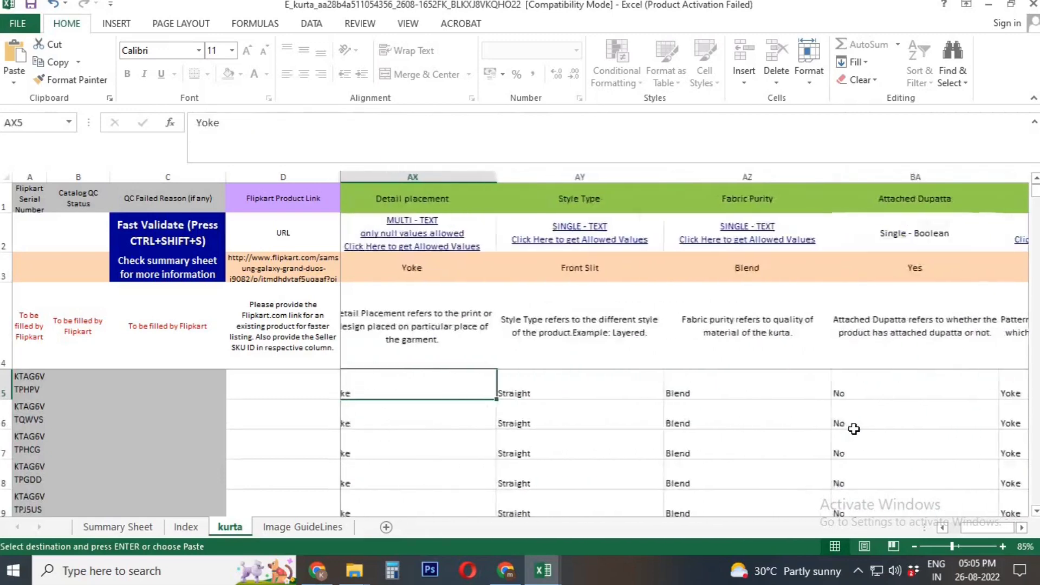
{"action": "key", "text": "Left"}
{"action": "key", "text": "Left"}
{"action": "key", "text": "Left"}
{"action": "key", "text": "Left"}
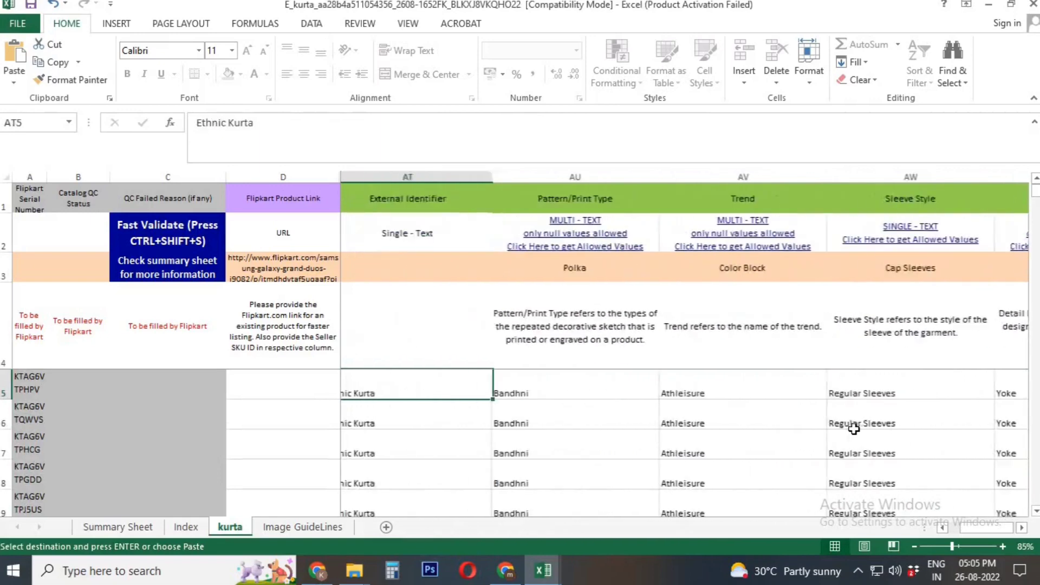
{"action": "key", "text": "shift+Down"}
{"action": "key", "text": "shift+Down"}
{"action": "key", "text": "shift+Down"}
{"action": "key", "text": "shift+Down"}
{"action": "key", "text": "ctrl+c"}
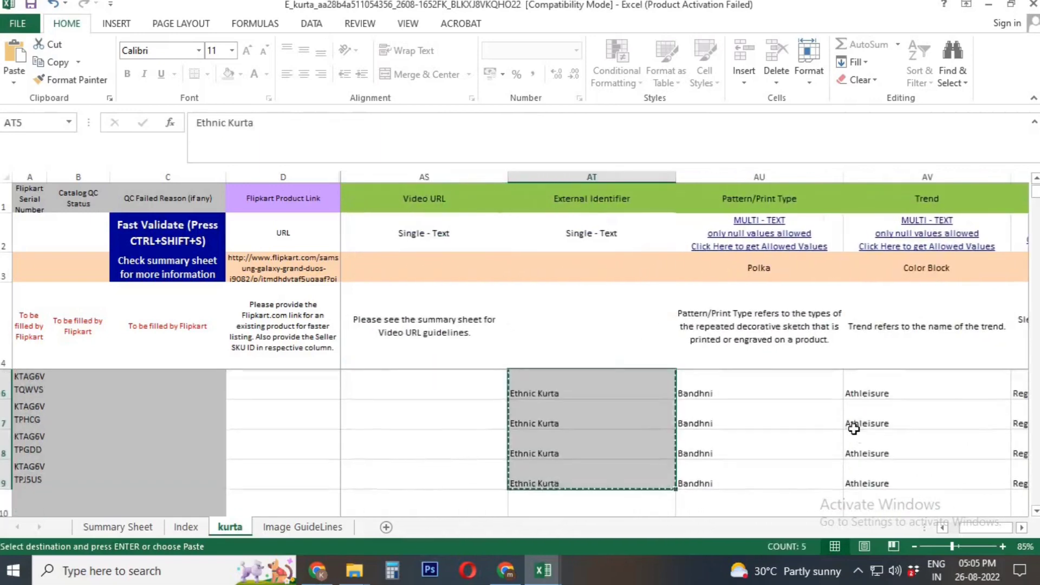
{"action": "key", "text": "alt+Tab"}
{"action": "key", "text": "ctrl+v"}
{"action": "key", "text": "Right"}
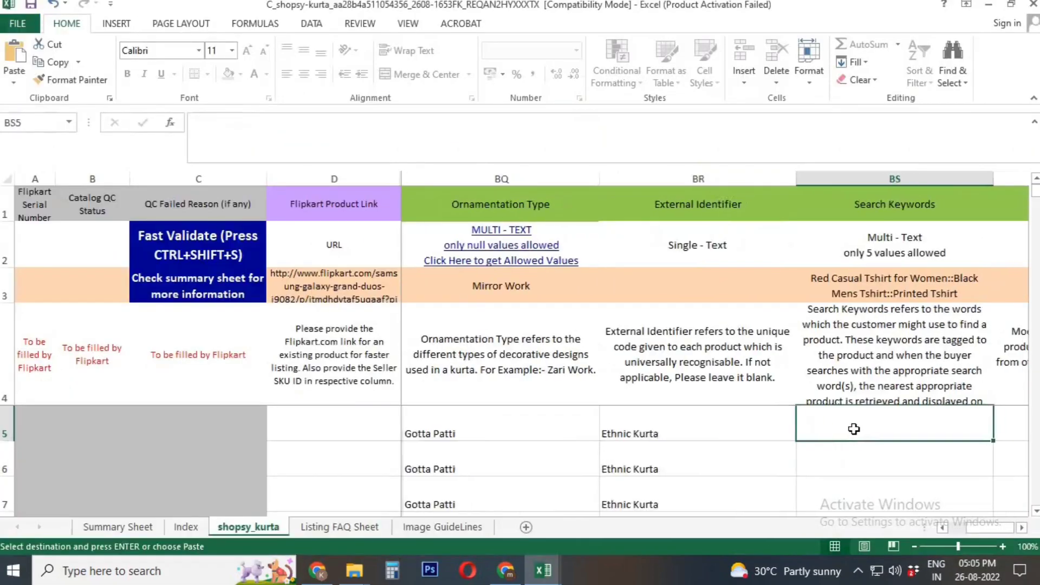
Step: Copy the Search Keywords values from AQ5:AQ9 of the Flipkart kurta sheet into the Shopsy template's cells BS5:BS9
{"action": "key", "text": "alt+Tab"}
{"action": "key", "text": "alt+Tab"}
{"action": "key", "text": "alt+Tab"}
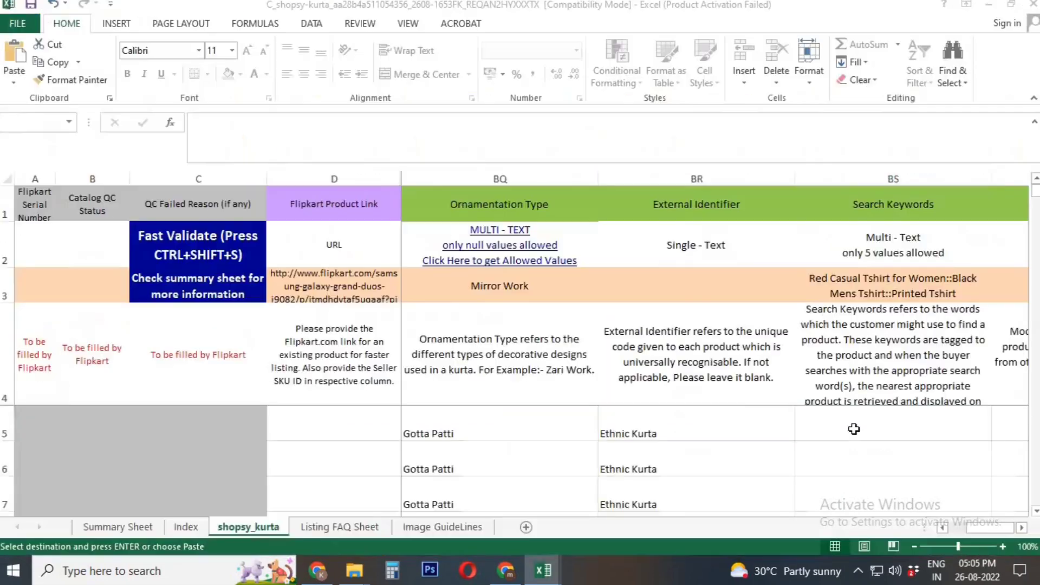
{"action": "key", "text": "Right"}
{"action": "key", "text": "alt+Tab"}
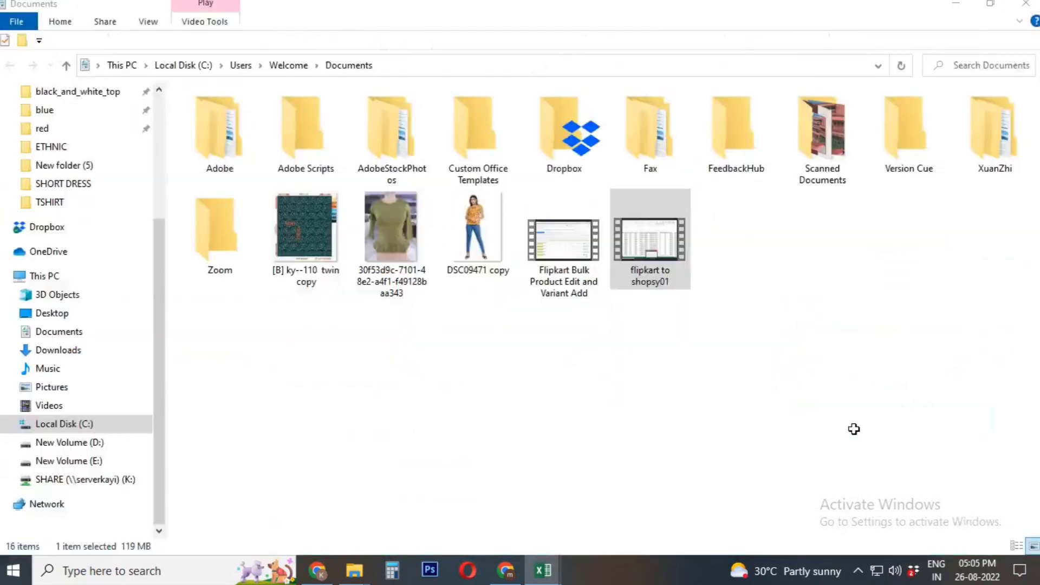
{"action": "key", "text": "alt+Tab"}
{"action": "key", "text": "ctrl+c"}
{"action": "key", "text": "Left"}
{"action": "key", "text": "Left"}
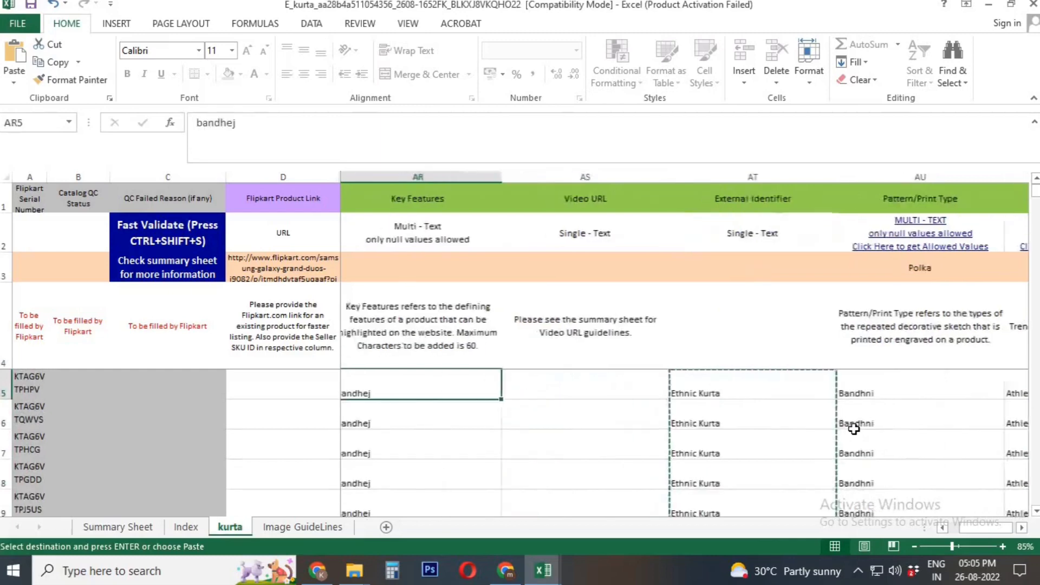
{"action": "key", "text": "Left"}
{"action": "key", "text": "Left"}
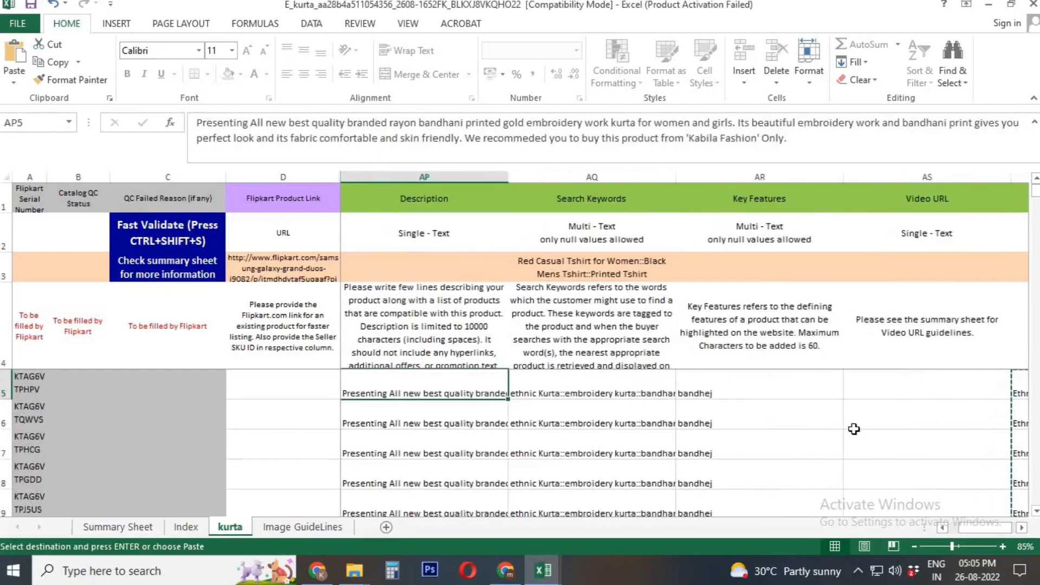
{"action": "key", "text": "Right"}
{"action": "key", "text": "Left"}
{"action": "key", "text": "Left"}
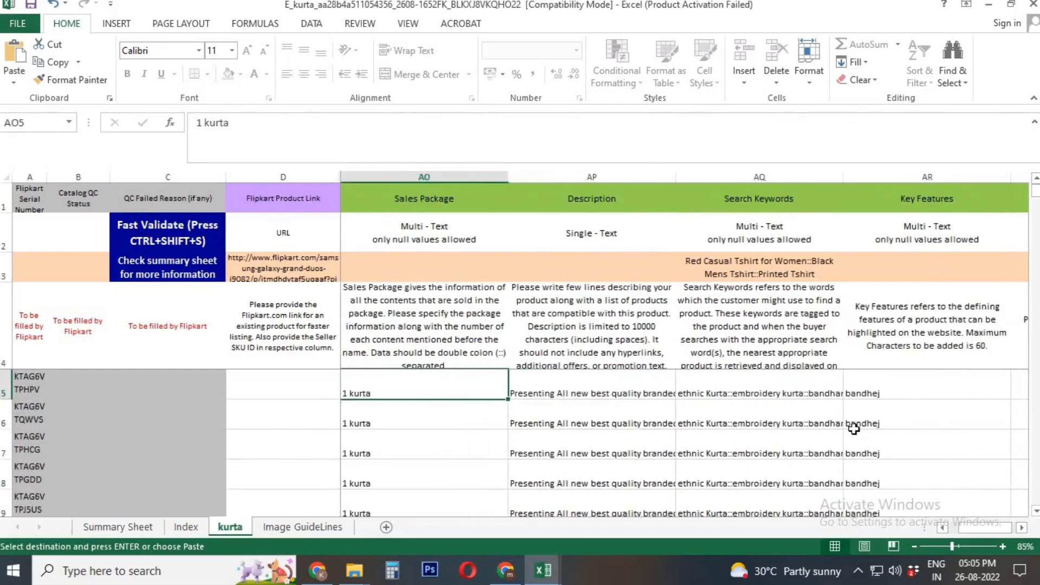
{"action": "key", "text": "Right"}
{"action": "key", "text": "Right"}
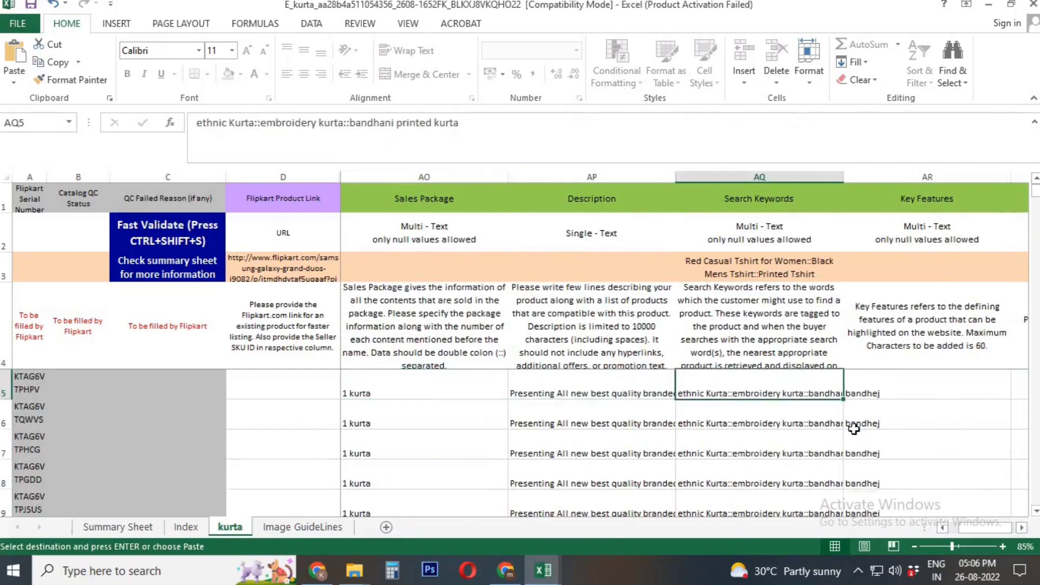
{"action": "key", "text": "shift+Down"}
{"action": "key", "text": "shift+Down"}
{"action": "key", "text": "shift+Down"}
{"action": "key", "text": "shift+Down"}
{"action": "key", "text": "alt+Tab"}
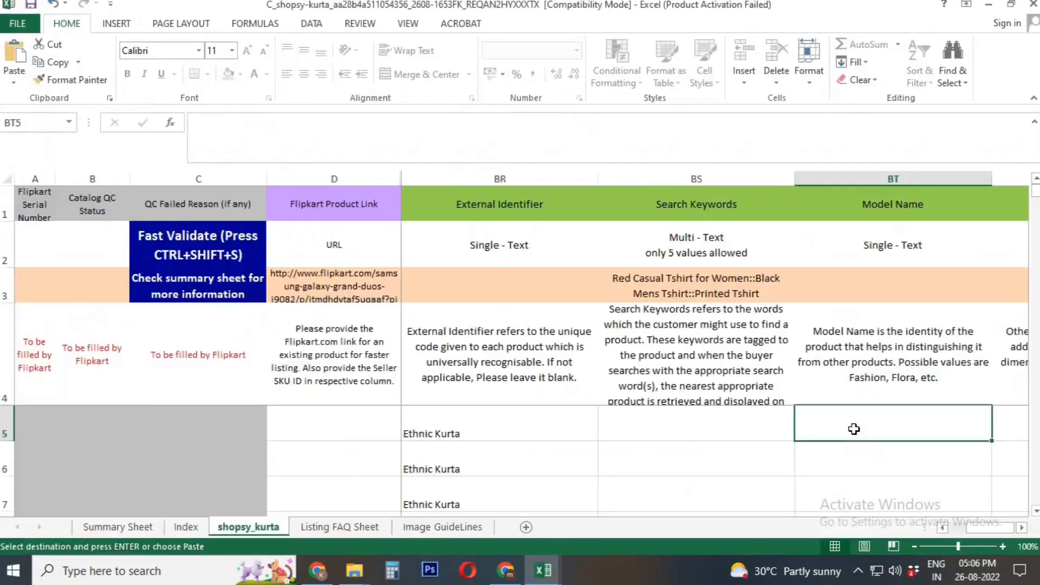
{"action": "key", "text": "Left"}
{"action": "key", "text": "ctrl+v"}
{"action": "key", "text": "Up"}
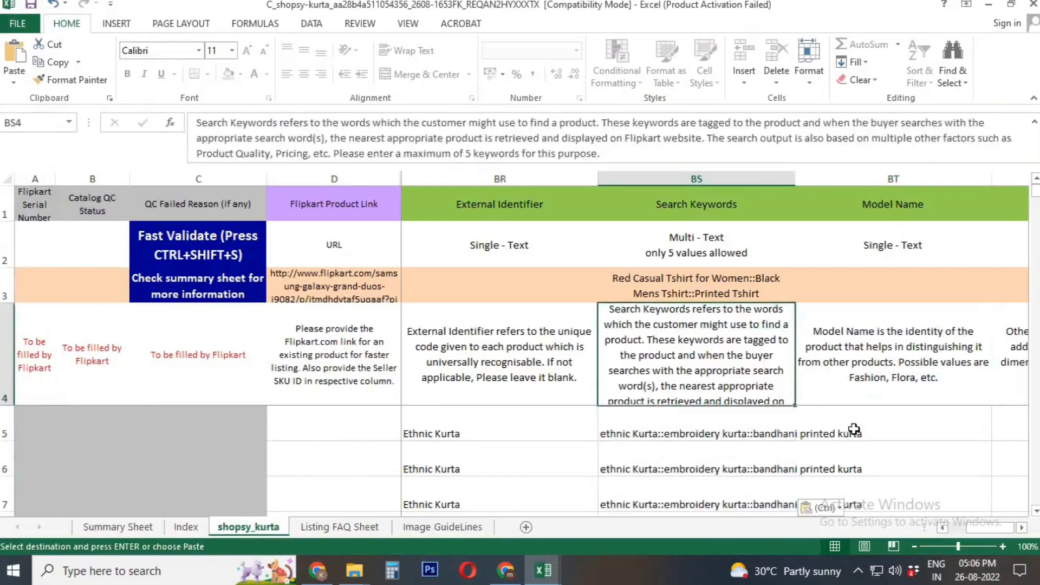
Step: Copy the Model Name values Rayon Bandhani Printed Embroidery Kurta from AI5:AI9 of the Flipkart kurta sheet into the Shopsy template's cells BT5:BT9
{"action": "left_click", "coordinate": [854, 430]}
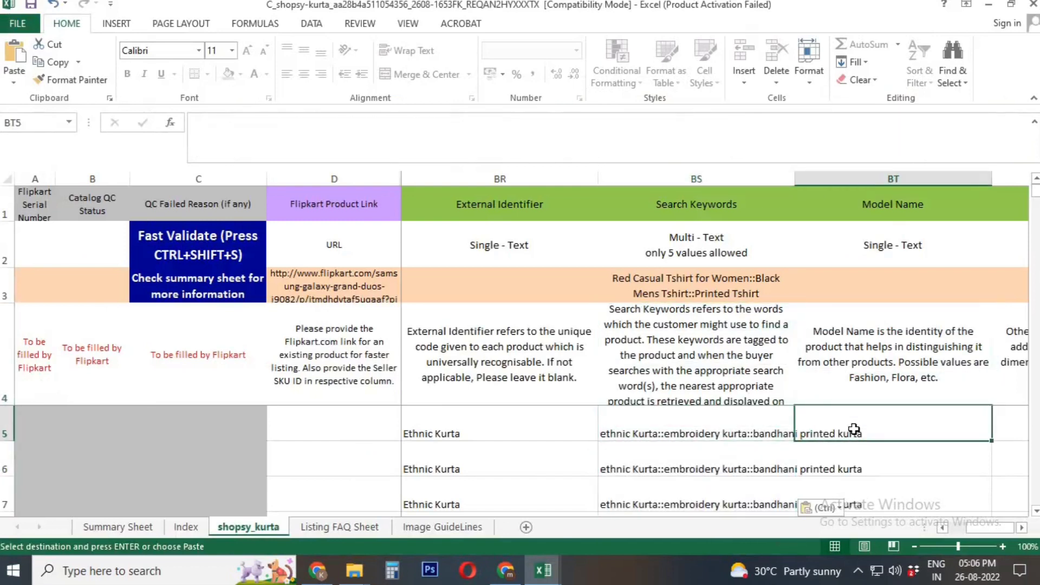
{"action": "key", "text": "alt+Tab"}
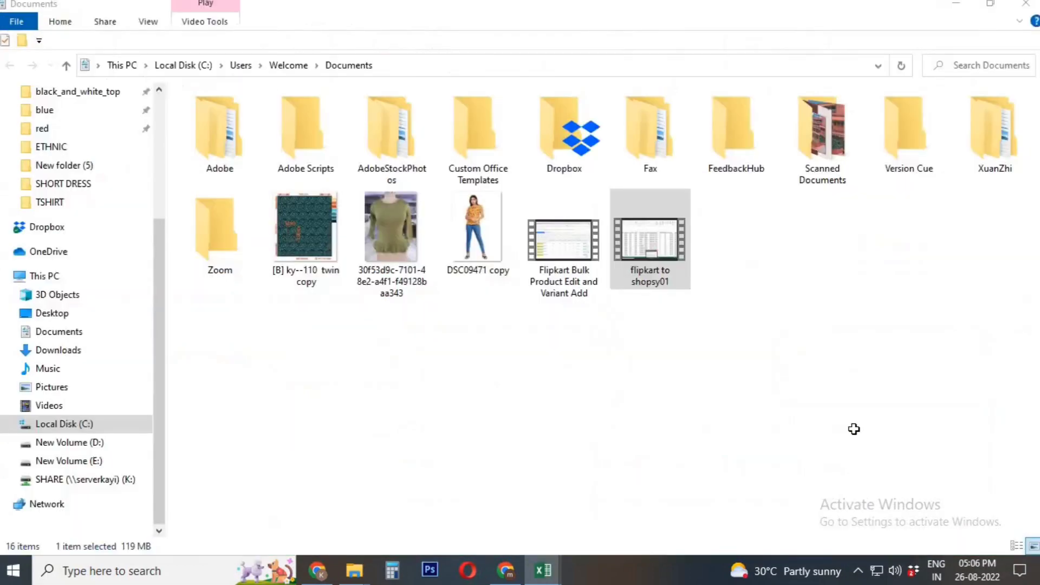
{"action": "key", "text": "Left"}
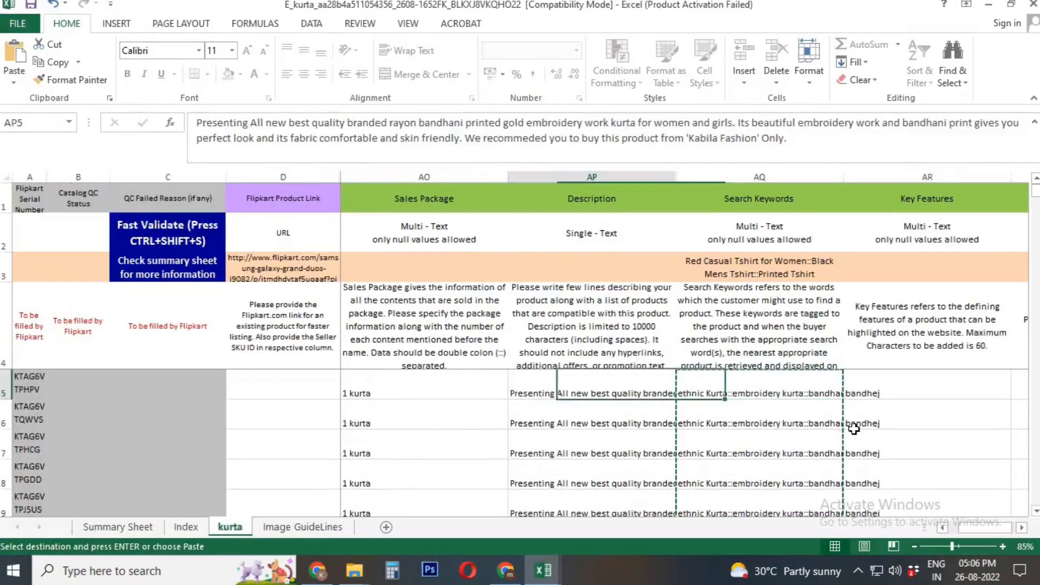
{"action": "key", "text": "Left"}
{"action": "key", "text": "Left"}
{"action": "key", "text": "Left"}
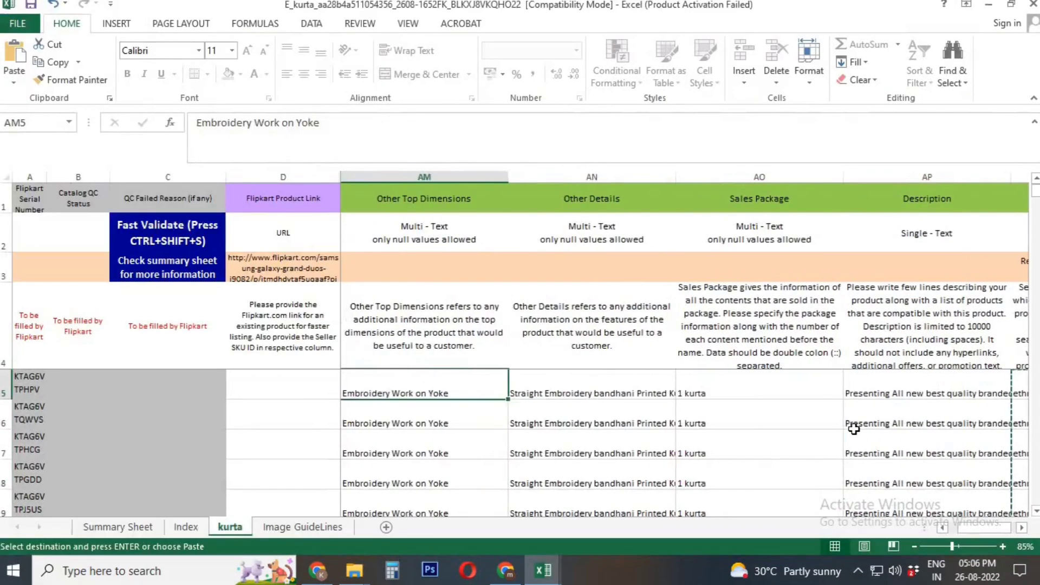
{"action": "key", "text": "Right"}
{"action": "key", "text": "Left"}
{"action": "key", "text": "Left"}
{"action": "key", "text": "Left"}
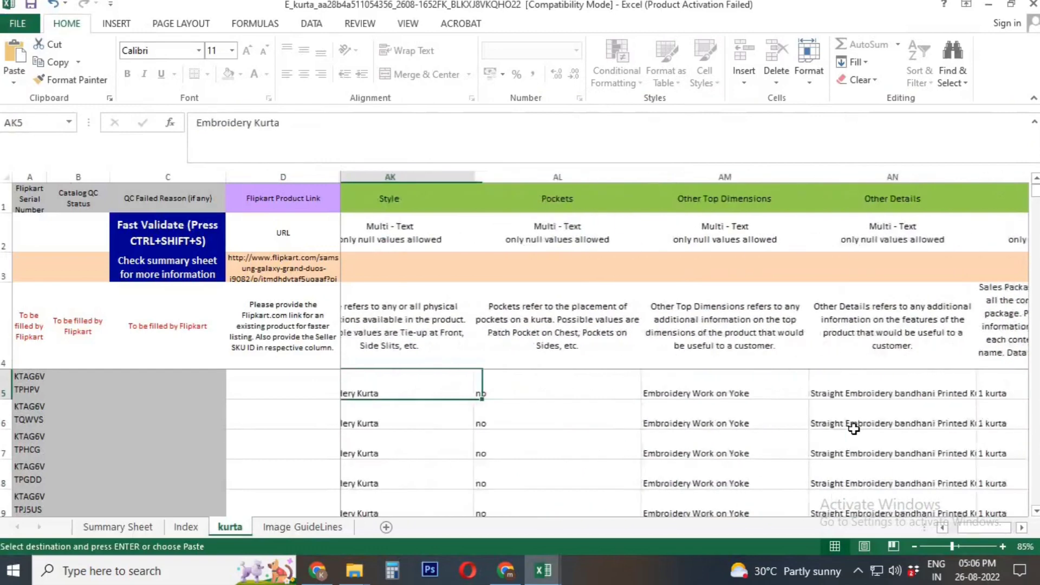
{"action": "key", "text": "Left"}
{"action": "key", "text": "Left"}
{"action": "key", "text": "Left"}
{"action": "key", "text": "Right"}
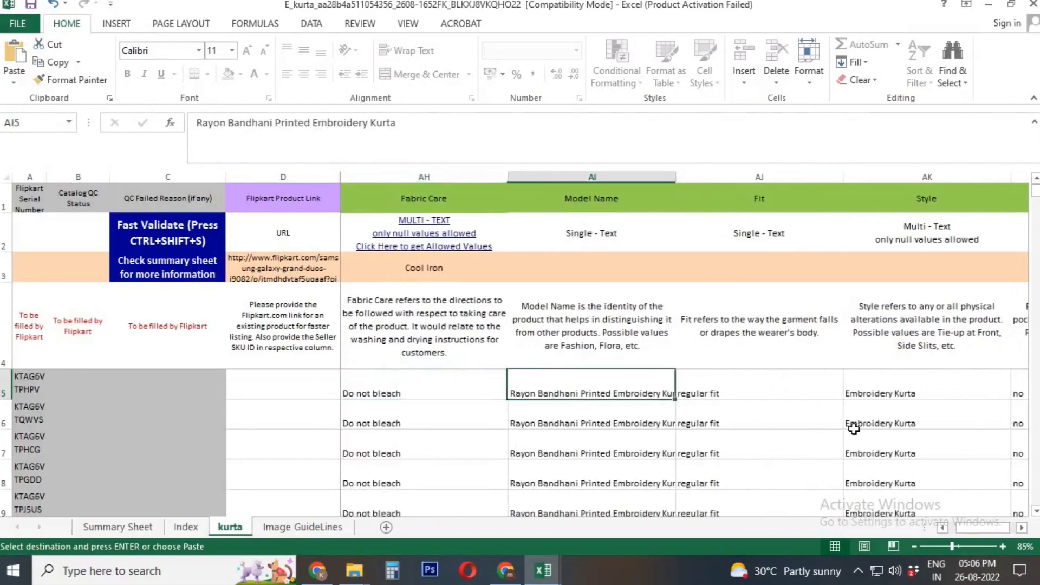
{"action": "key", "text": "ctrl+Tab"}
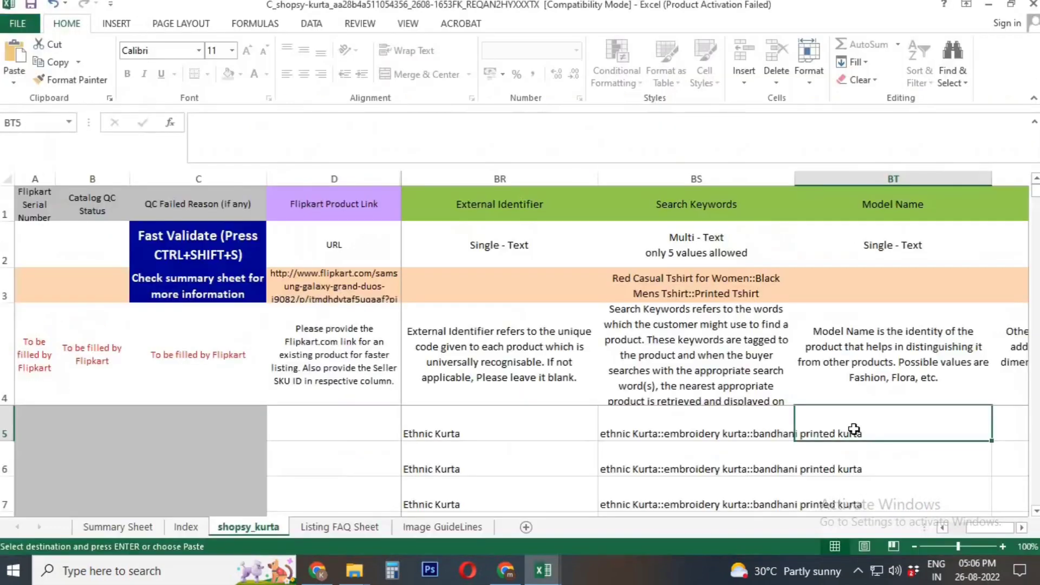
{"action": "key", "text": "ctrl+v"}
{"action": "key", "text": "Right"}
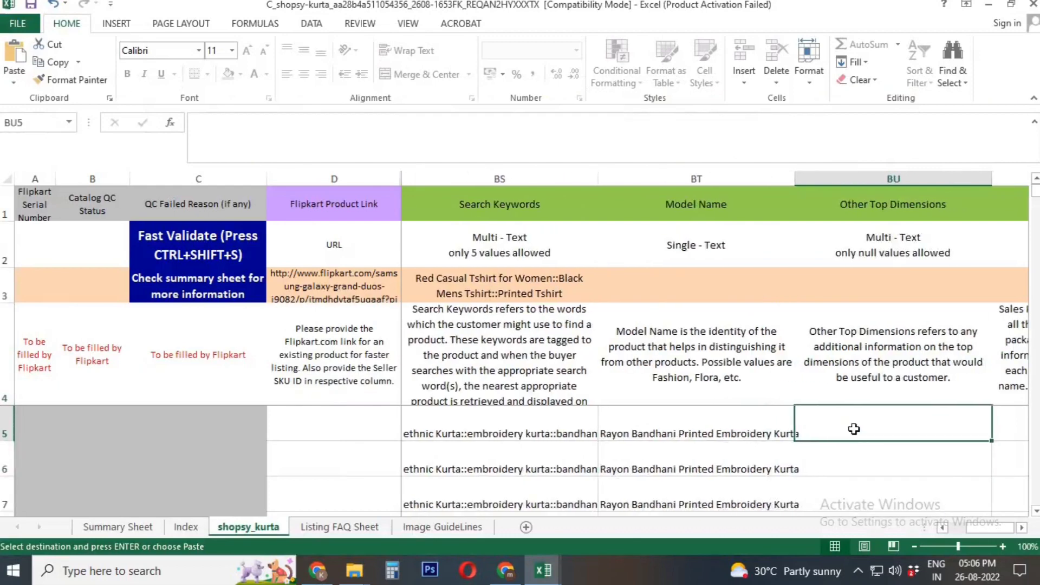
Step: Copy the Other Top Dimensions values Embroidery Work on Yoke from AM5:AM9 of the Flipkart kurta sheet into the Shopsy template's cells BU5:BU9
{"action": "key", "text": "ctrl+Tab"}
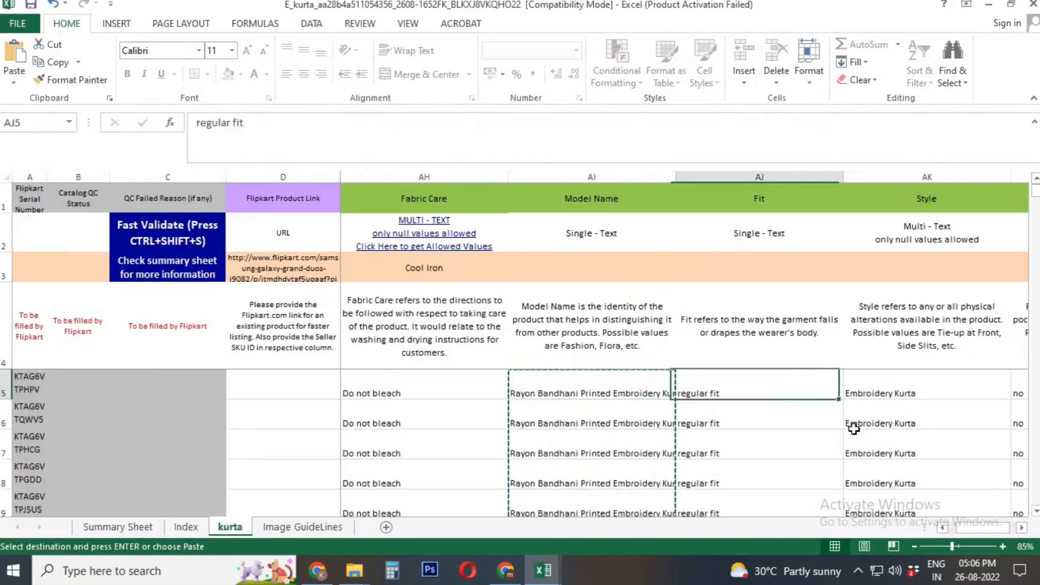
{"action": "key", "text": "Right"}
{"action": "key", "text": "Right"}
{"action": "key", "text": "Right"}
{"action": "key", "text": "Right"}
{"action": "key", "text": "Left"}
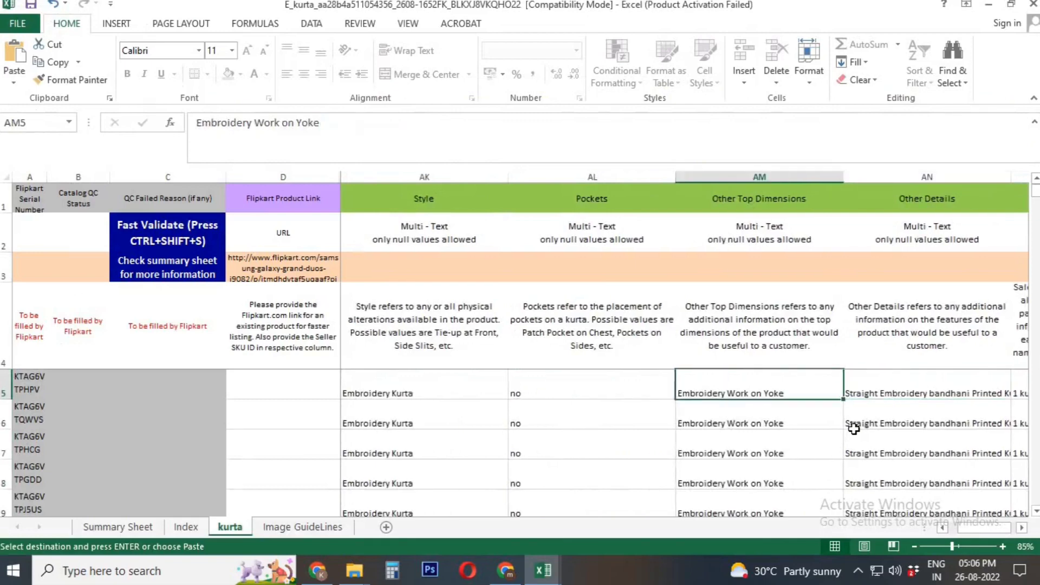
{"action": "key", "text": "ctrl+Tab"}
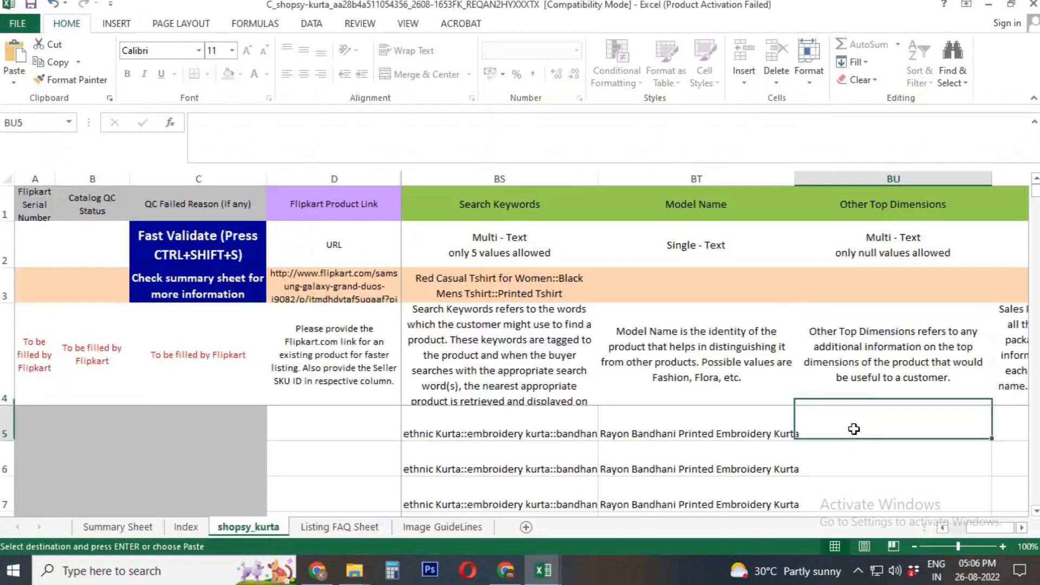
{"action": "key", "text": "ctrl+v"}
{"action": "key", "text": "Right"}
Step: Copy the Sales Package values 1 kurta from AO5:AO9 of the Flipkart kurta sheet into the Shopsy template's cells BV5:BV9
{"action": "key", "text": "ctrl+Tab"}
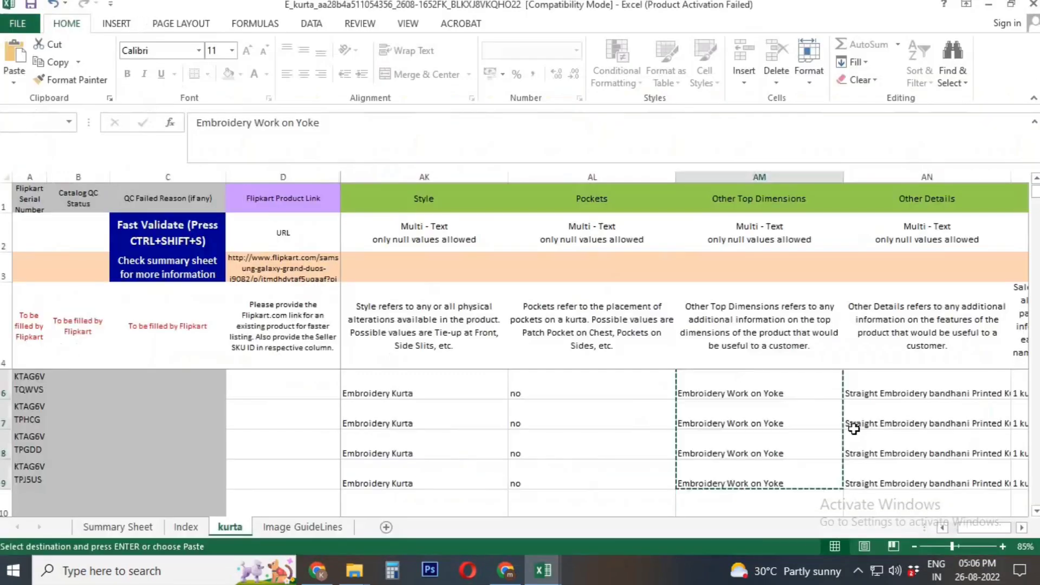
{"action": "key", "text": "Up"}
{"action": "key", "text": "Down"}
{"action": "key", "text": "Right"}
{"action": "key", "text": "Right"}
{"action": "key", "text": "Right"}
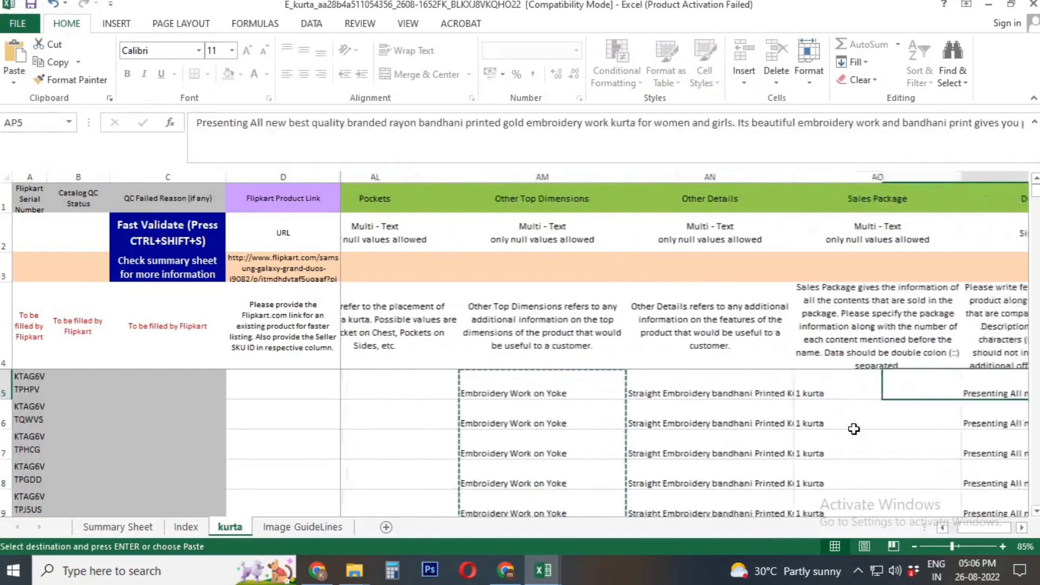
{"action": "key", "text": "Right"}
{"action": "key", "text": "Left"}
{"action": "key", "text": "Left"}
{"action": "key", "text": "ctrl+shift+Down"}
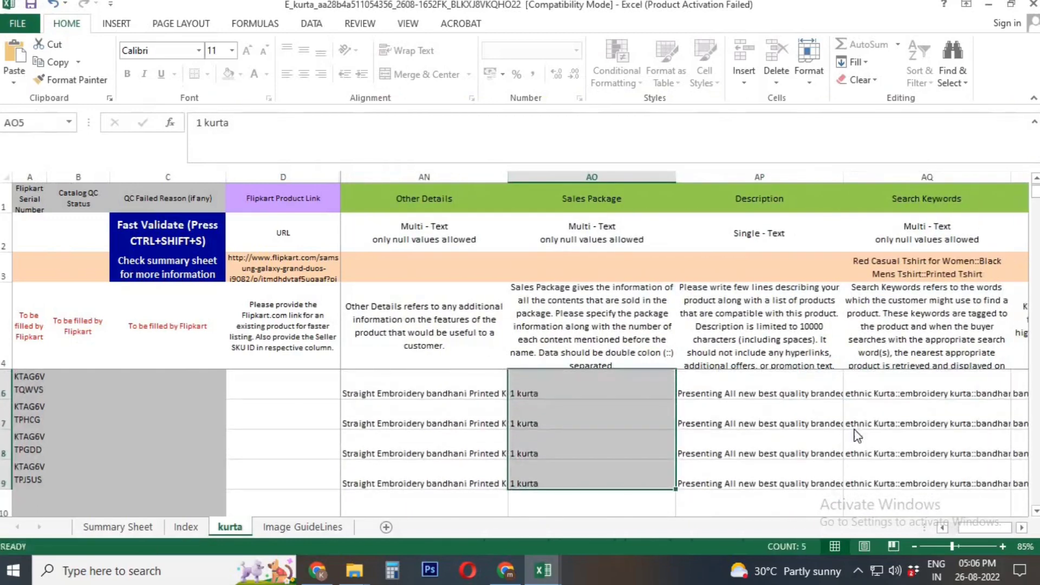
{"action": "key", "text": "ctrl+c"}
{"action": "key", "text": "ctrl+Tab"}
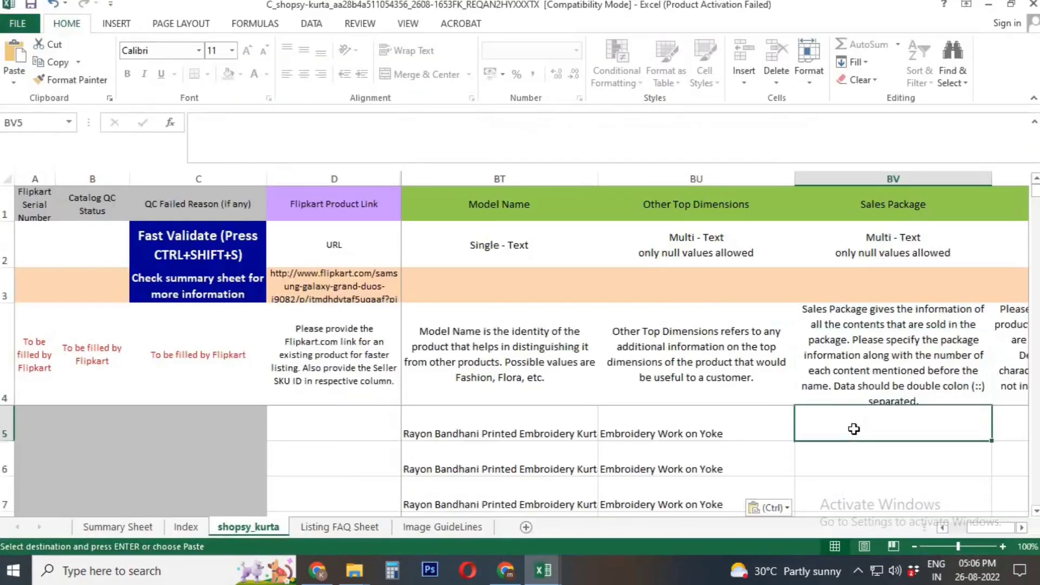
{"action": "key", "text": "ctrl+v"}
Step: Copy the Description values from AP5:AP9 of the Flipkart kurta sheet into the Shopsy template's cells BW5:BW9
{"action": "key", "text": "ctrl+Tab"}
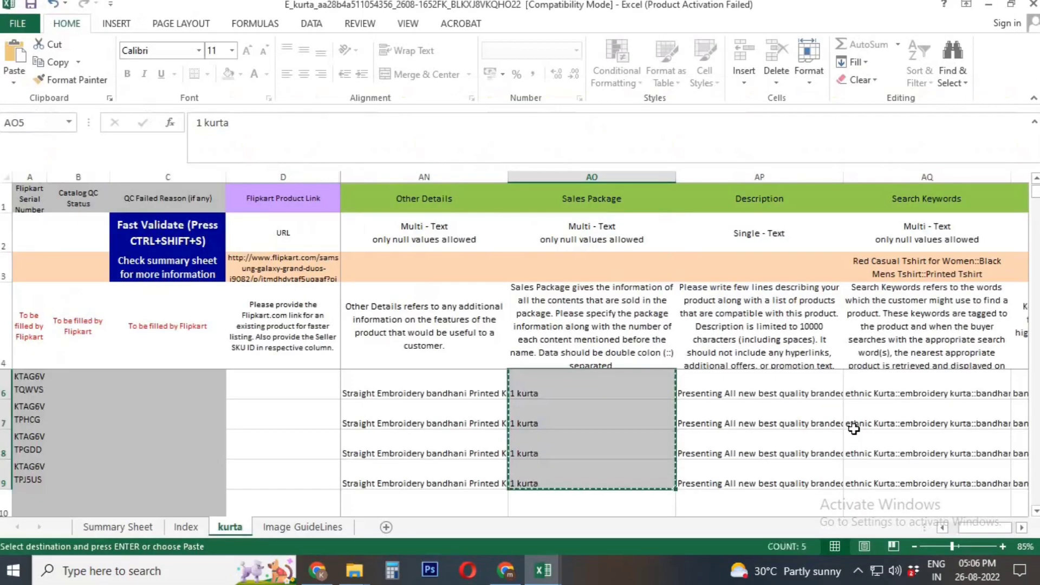
{"action": "key", "text": "Right"}
{"action": "key", "text": "ctrl+shift+Down"}
{"action": "key", "text": "ctrl+c"}
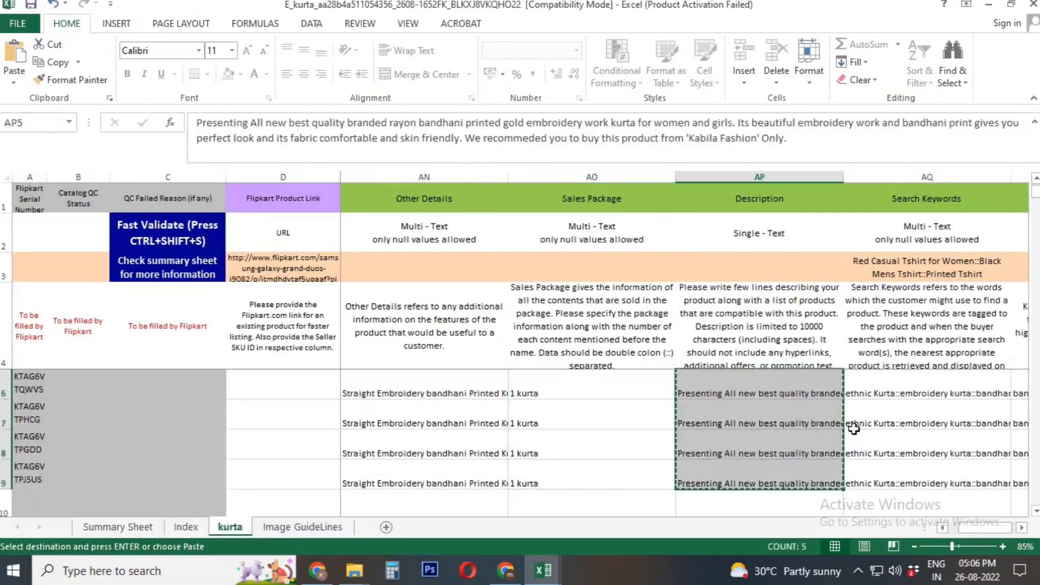
{"action": "key", "text": "ctrl+Tab"}
{"action": "key", "text": "Up"}
{"action": "key", "text": "Down"}
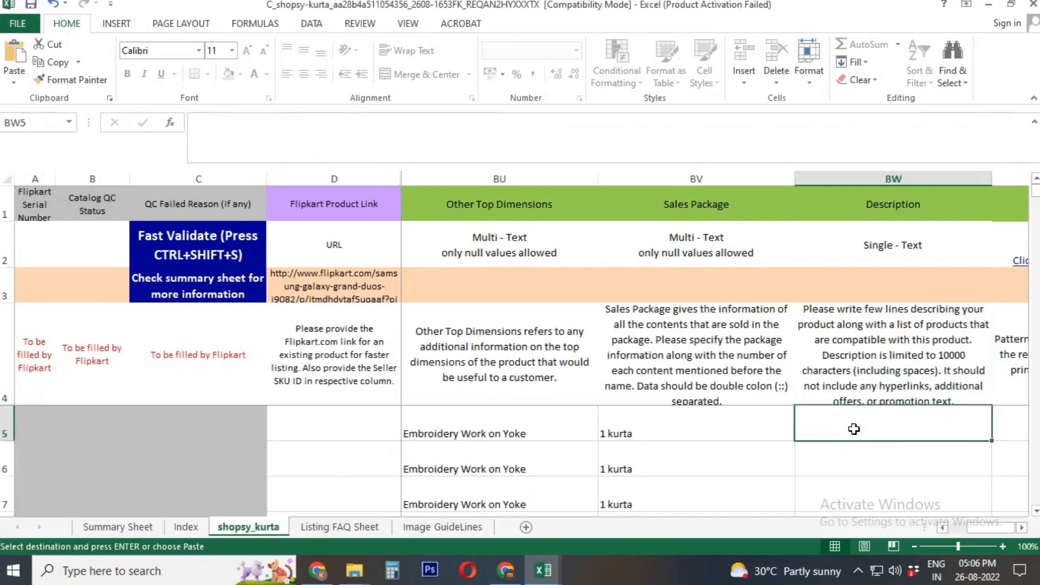
{"action": "key", "text": "ctrl+v"}
{"action": "key", "text": "Right"}
Step: Copy the Pattern/Print Type values Bandhni from AU5:AU9 of the Flipkart kurta sheet into the Shopsy template's cells BX5:BX9
{"action": "key", "text": "ctrl+Tab"}
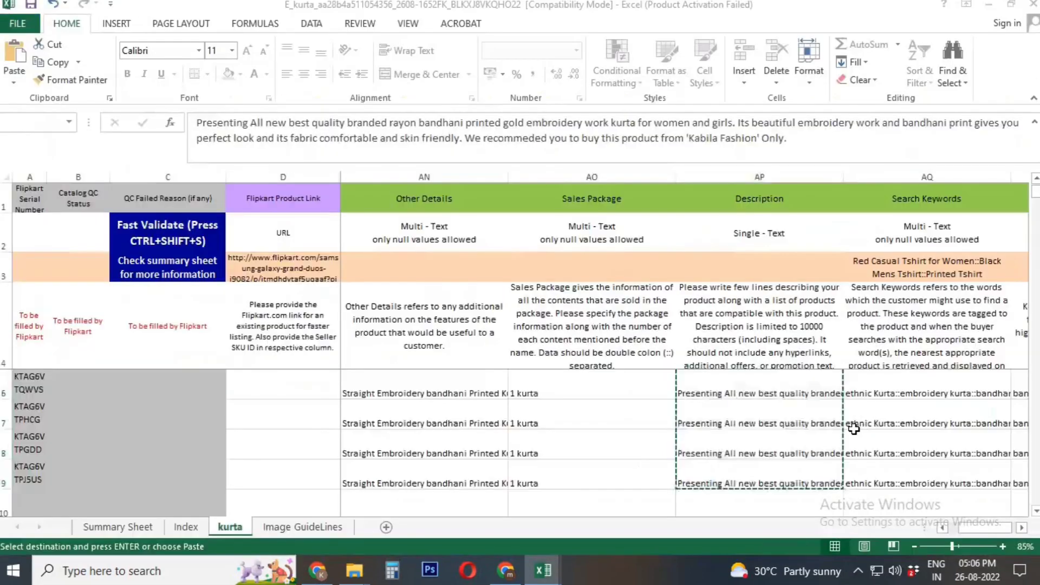
{"action": "key", "text": "Up"}
{"action": "key", "text": "Down"}
{"action": "key", "text": "Right"}
{"action": "key", "text": "Right"}
{"action": "key", "text": "Right"}
{"action": "key", "text": "Right"}
{"action": "key", "text": "Right"}
{"action": "key", "text": "Right"}
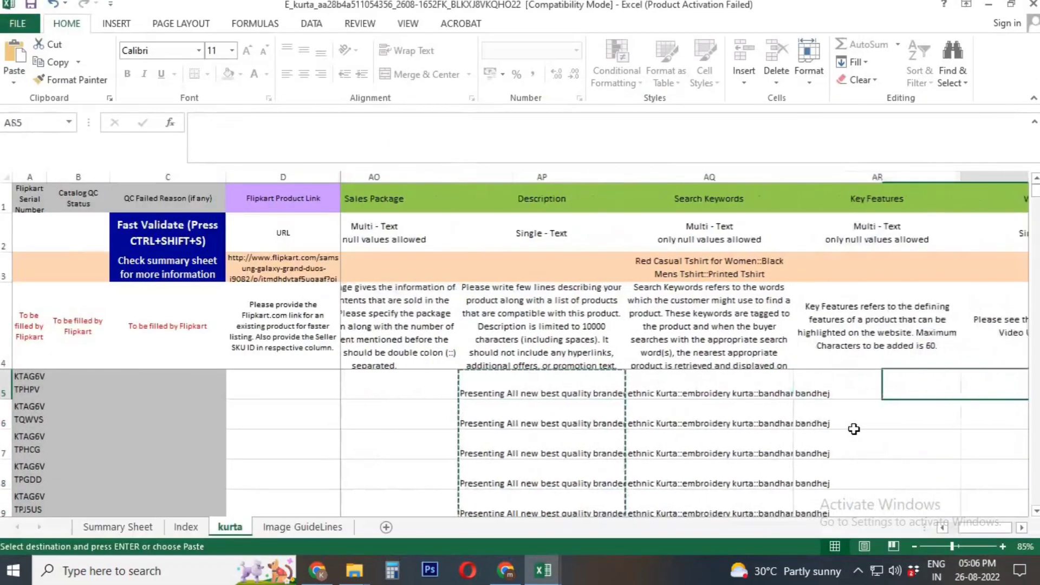
{"action": "key", "text": "Left"}
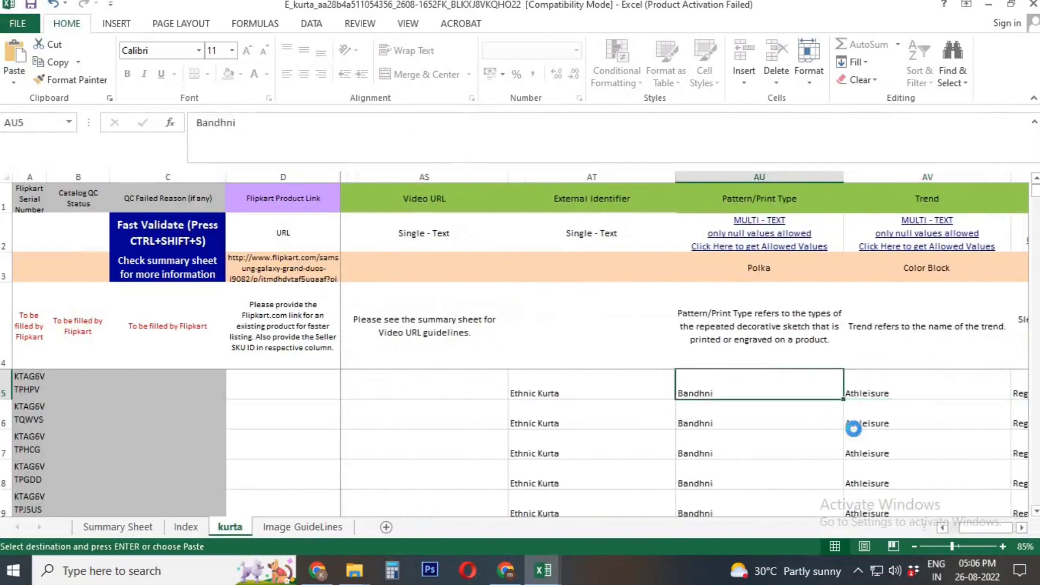
{"action": "key", "text": "shift+Down"}
{"action": "key", "text": "shift+Down"}
{"action": "key", "text": "shift+Down"}
{"action": "key", "text": "shift+Down"}
{"action": "key", "text": "ctrl+c"}
{"action": "key", "text": "ctrl+Tab"}
{"action": "key", "text": "Up"}
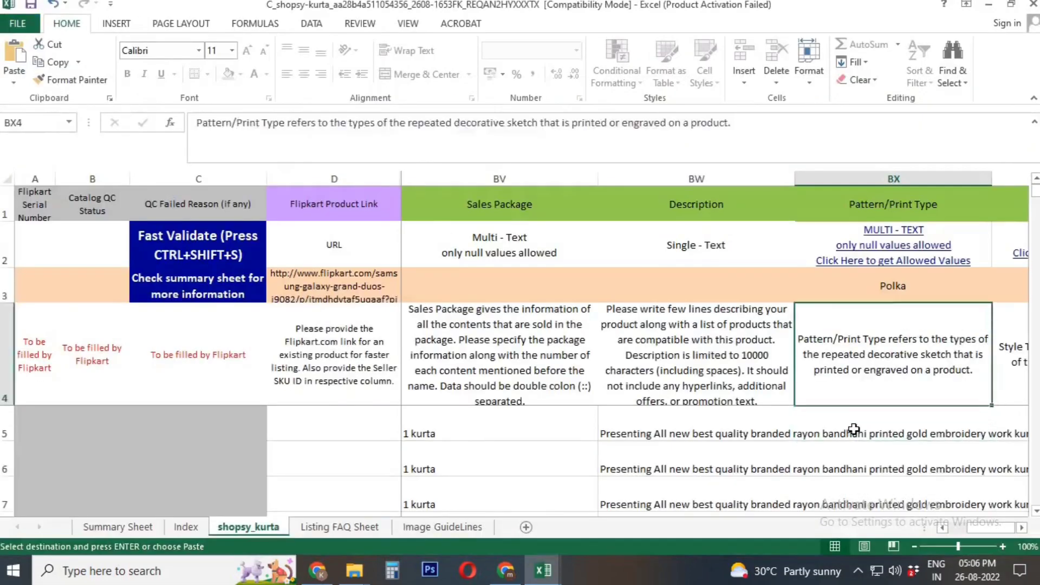
{"action": "key", "text": "Down"}
{"action": "key", "text": "ctrl+v"}
{"action": "key", "text": "Right"}
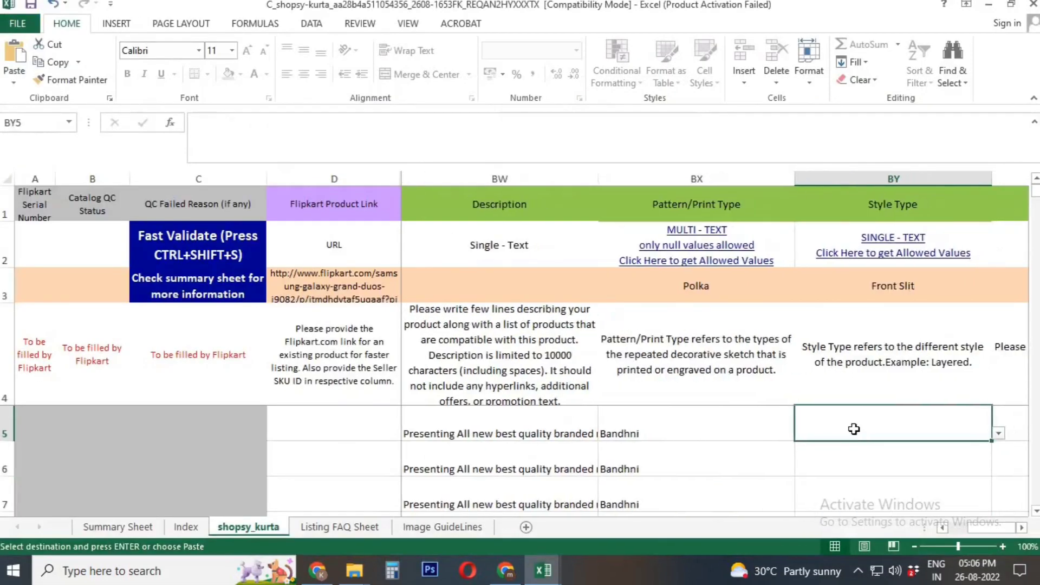
Step: Copy the Style Type values Straight from AY5:AY9 of the Flipkart kurta sheet into the Shopsy template's cells BY5:BY9
{"action": "key", "text": "ctrl+Tab"}
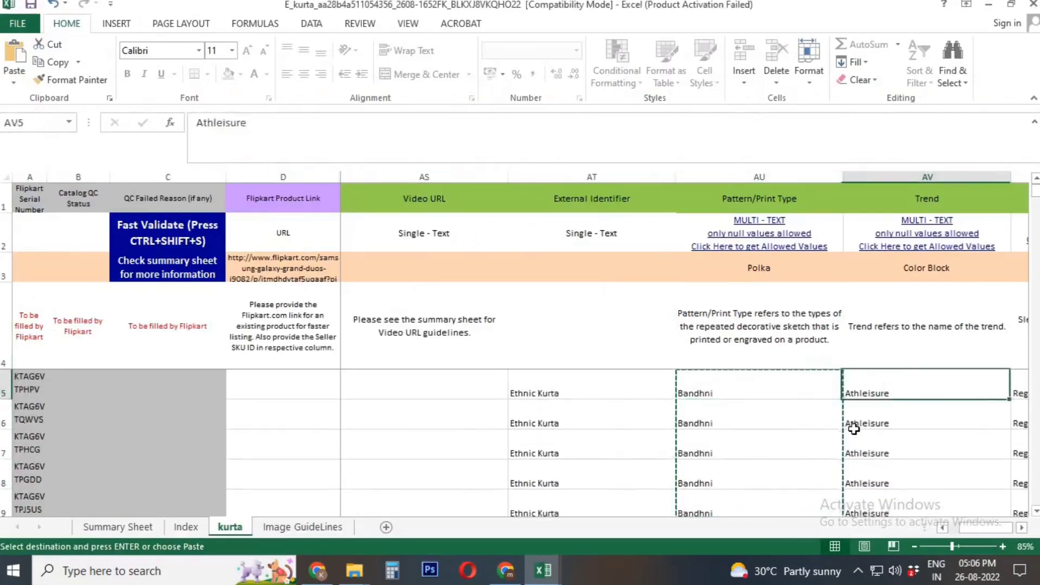
{"action": "key", "text": "Right"}
{"action": "key", "text": "Right"}
{"action": "key", "text": "Right"}
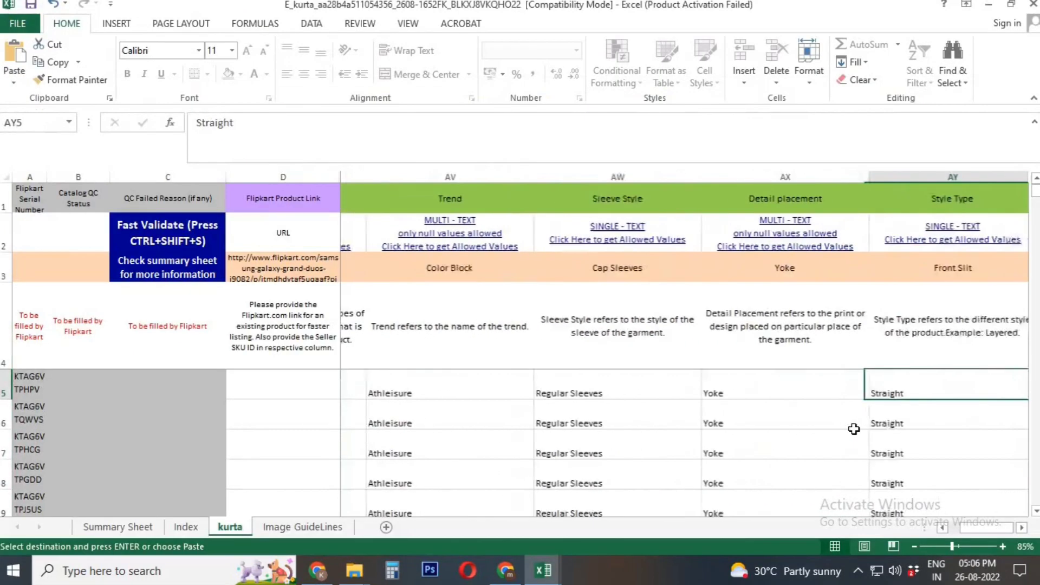
{"action": "key", "text": "Right"}
{"action": "key", "text": "Left"}
{"action": "key", "text": "shift+Down"}
{"action": "key", "text": "shift+Down"}
{"action": "key", "text": "shift+Down"}
{"action": "key", "text": "shift+Down"}
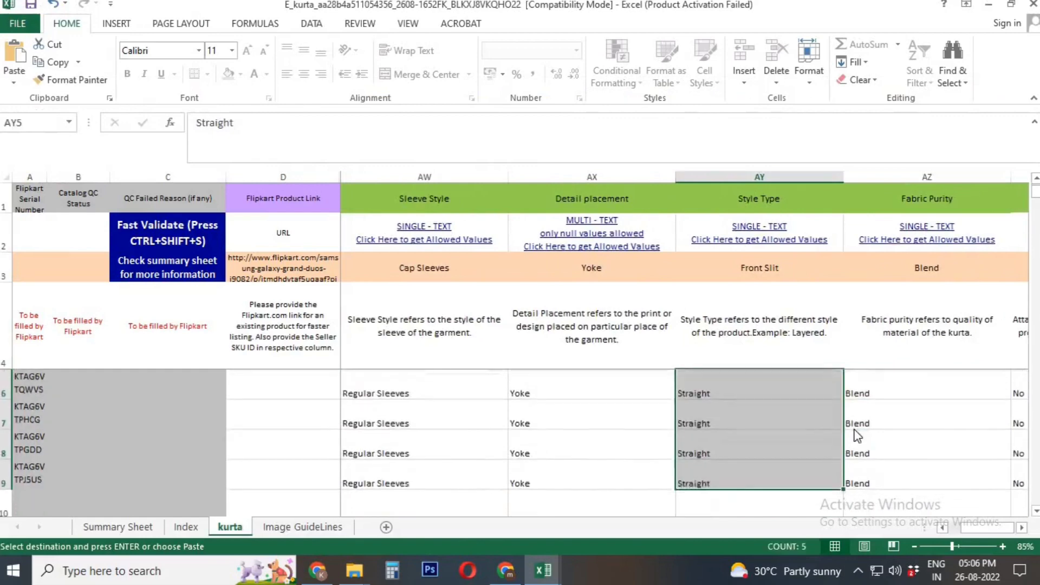
{"action": "key", "text": "ctrl+c"}
{"action": "key", "text": "ctrl+Tab"}
{"action": "key", "text": "ctrl+v"}
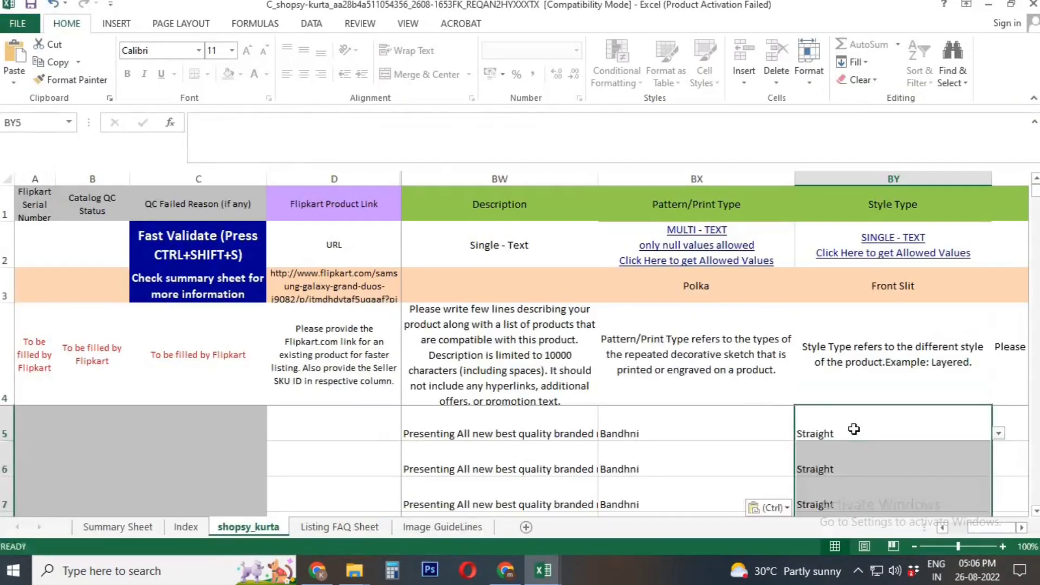
{"action": "key", "text": "Right"}
Step: Review the filled Shopsy template columns from Video URL back to Seller SKU ID, including the SKU rows down to row 10
{"action": "key", "text": "alt+Tab"}
{"action": "key", "text": "alt+Tab"}
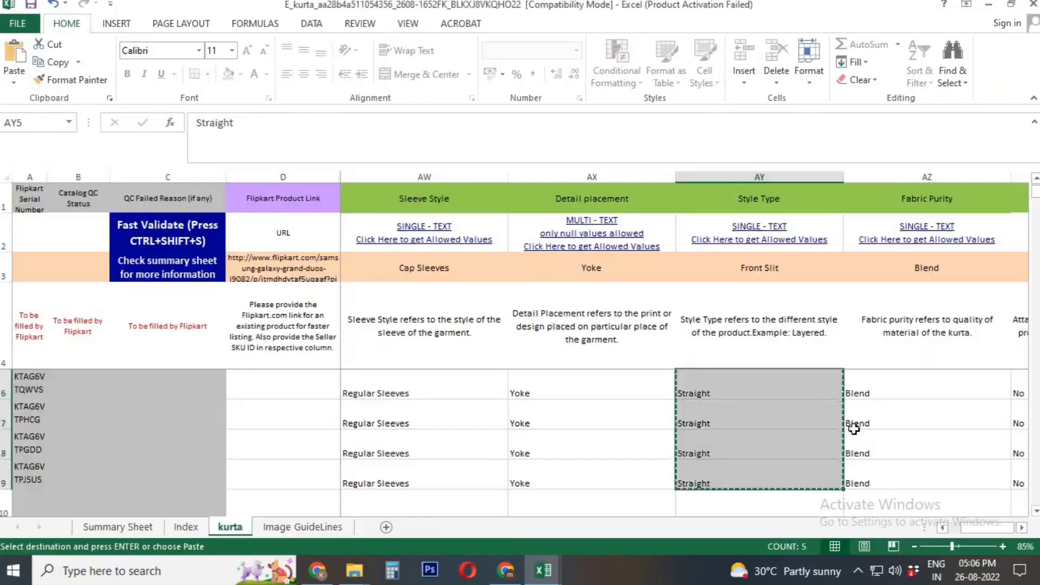
{"action": "key", "text": "alt+Tab"}
{"action": "key", "text": "alt+Tab"}
{"action": "key", "text": "Left"}
{"action": "key", "text": "Left"}
{"action": "key", "text": "Left"}
{"action": "key", "text": "Left"}
{"action": "key", "text": "Left"}
{"action": "key", "text": "Left"}
{"action": "key", "text": "Left"}
{"action": "key", "text": "Left"}
{"action": "key", "text": "Left"}
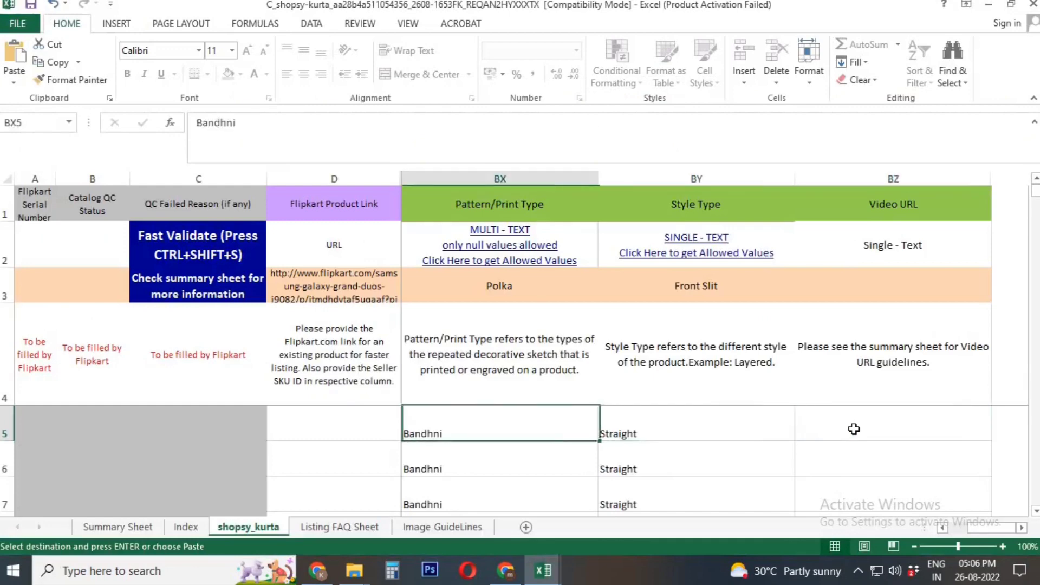
{"action": "key", "text": "Left"}
{"action": "key", "text": "Left"}
{"action": "key", "text": "Left"}
{"action": "key", "text": "Left"}
{"action": "key", "text": "Left"}
{"action": "key", "text": "Left"}
{"action": "key", "text": "Left"}
{"action": "key", "text": "Left"}
{"action": "key", "text": "Left"}
{"action": "key", "text": "Left"}
{"action": "key", "text": "Left"}
{"action": "key", "text": "Left"}
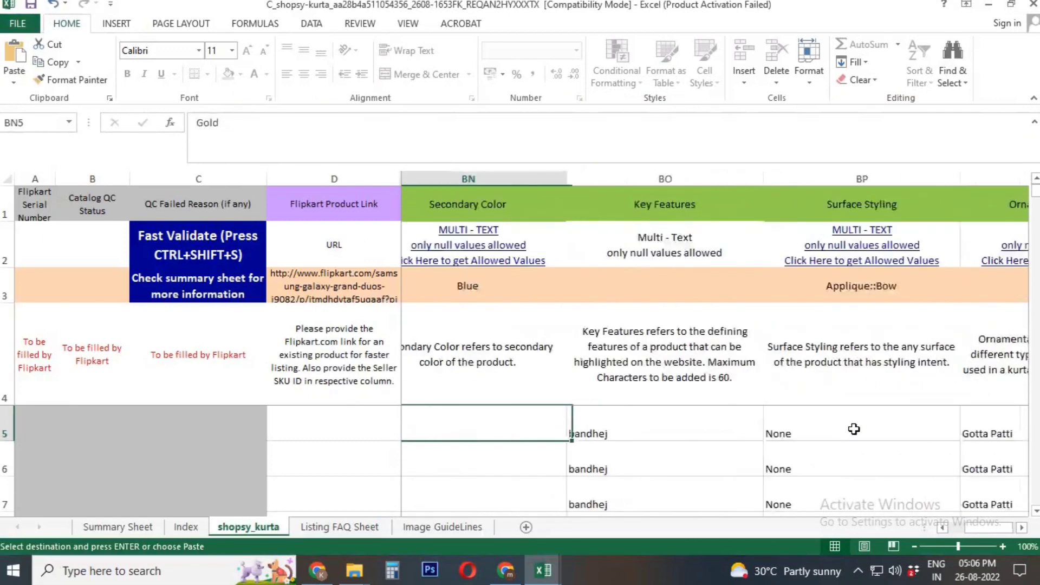
{"action": "key", "text": "Left"}
{"action": "key", "text": "Left"}
{"action": "key", "text": "Left"}
{"action": "key", "text": "Left"}
{"action": "key", "text": "Left"}
{"action": "key", "text": "Left"}
{"action": "key", "text": "Left"}
{"action": "key", "text": "Left"}
{"action": "key", "text": "Left"}
{"action": "key", "text": "Left"}
{"action": "key", "text": "Left"}
{"action": "key", "text": "Left"}
{"action": "key", "text": "Left"}
{"action": "key", "text": "Left"}
{"action": "key", "text": "Left"}
{"action": "key", "text": "Left"}
{"action": "key", "text": "Left"}
{"action": "key", "text": "Left"}
{"action": "key", "text": "Left"}
{"action": "key", "text": "Left"}
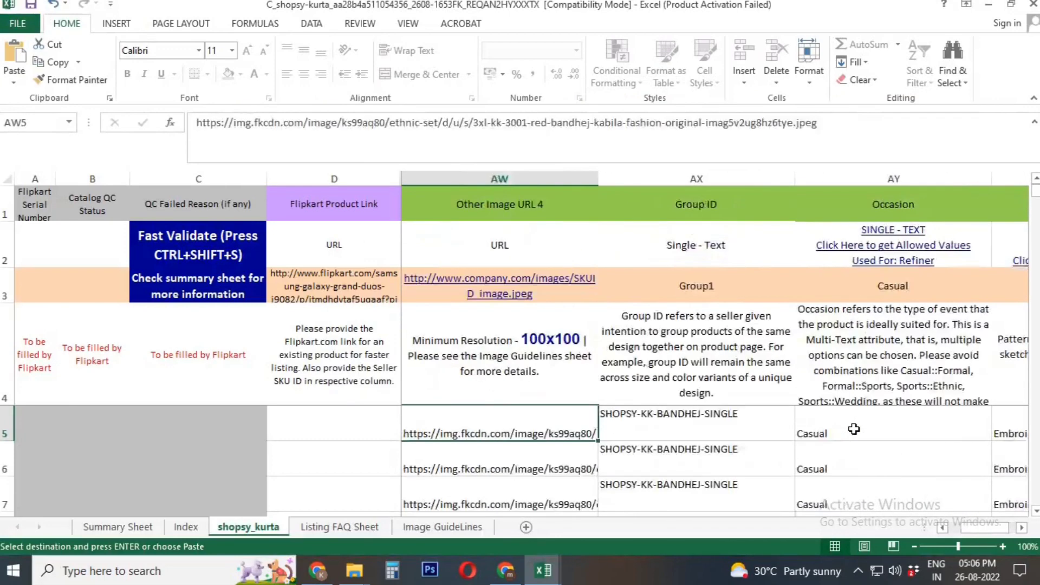
{"action": "key", "text": "Left"}
{"action": "key", "text": "Left"}
{"action": "key", "text": "Left"}
{"action": "key", "text": "Left"}
{"action": "key", "text": "Left"}
{"action": "key", "text": "Left"}
{"action": "key", "text": "Left"}
{"action": "key", "text": "Left"}
{"action": "key", "text": "Left"}
{"action": "key", "text": "Left"}
{"action": "key", "text": "Left"}
{"action": "key", "text": "Left"}
{"action": "key", "text": "Left"}
{"action": "key", "text": "Left"}
{"action": "key", "text": "Left"}
{"action": "key", "text": "Left"}
{"action": "key", "text": "Left"}
{"action": "key", "text": "Left"}
{"action": "key", "text": "Left"}
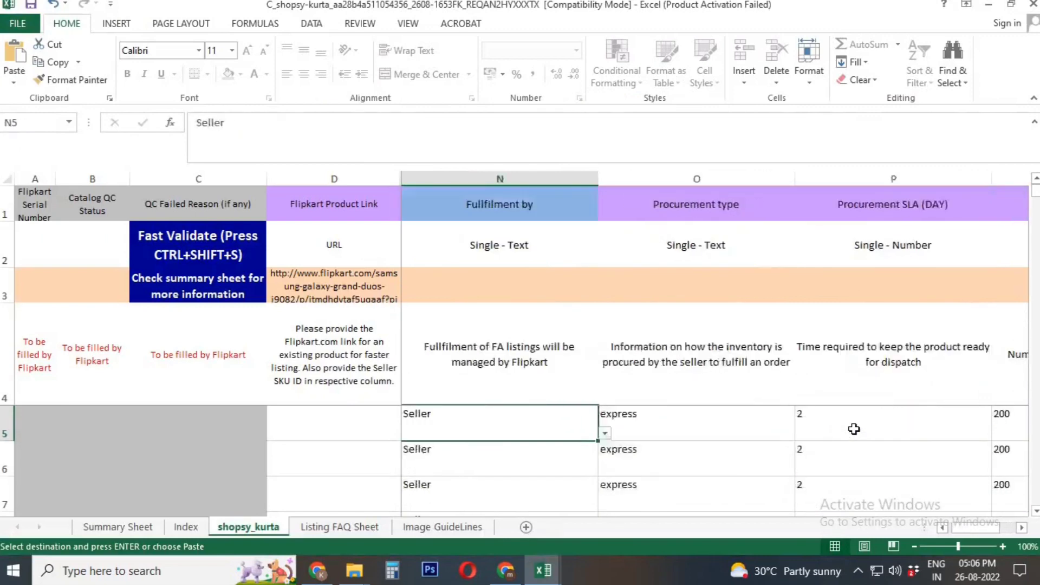
{"action": "key", "text": "Right"}
{"action": "key", "text": "Right"}
{"action": "key", "text": "Right"}
{"action": "key", "text": "Right"}
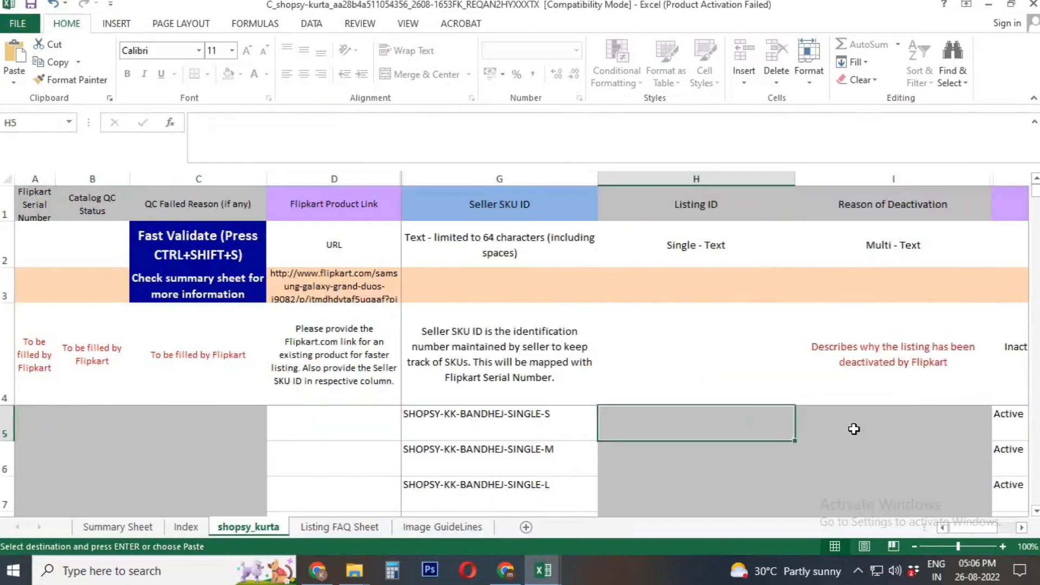
{"action": "key", "text": "Down"}
{"action": "key", "text": "Down"}
{"action": "key", "text": "Down"}
{"action": "key", "text": "Down"}
{"action": "key", "text": "Down"}
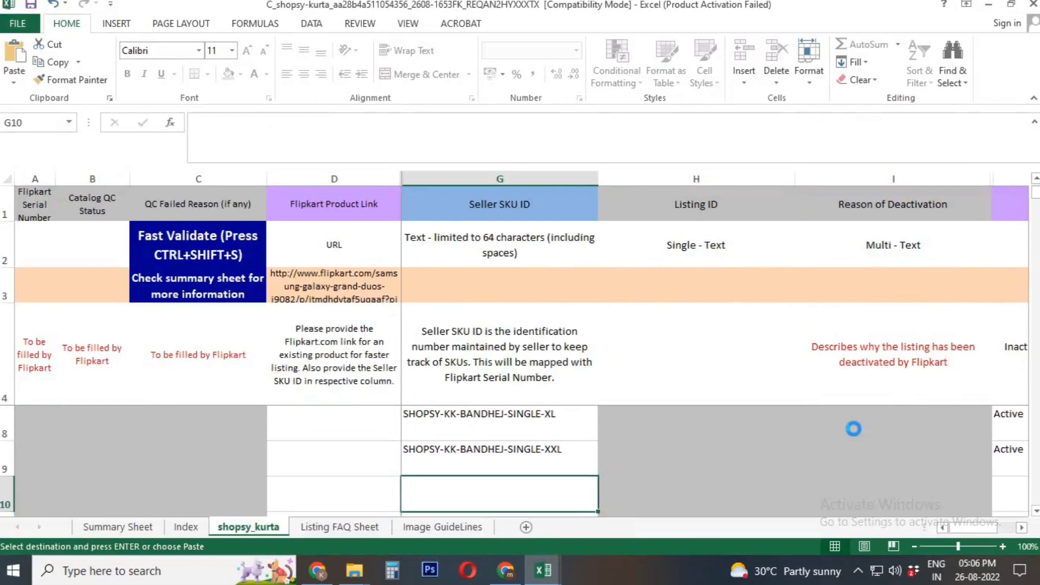
Step: Save the filled Shopsy template, upload the C_shopsy-kurta Excel file to the seller dashboard's bulk listing page in Chrome, and dismiss the QC status tip
{"action": "key", "text": "ctrl+s"}
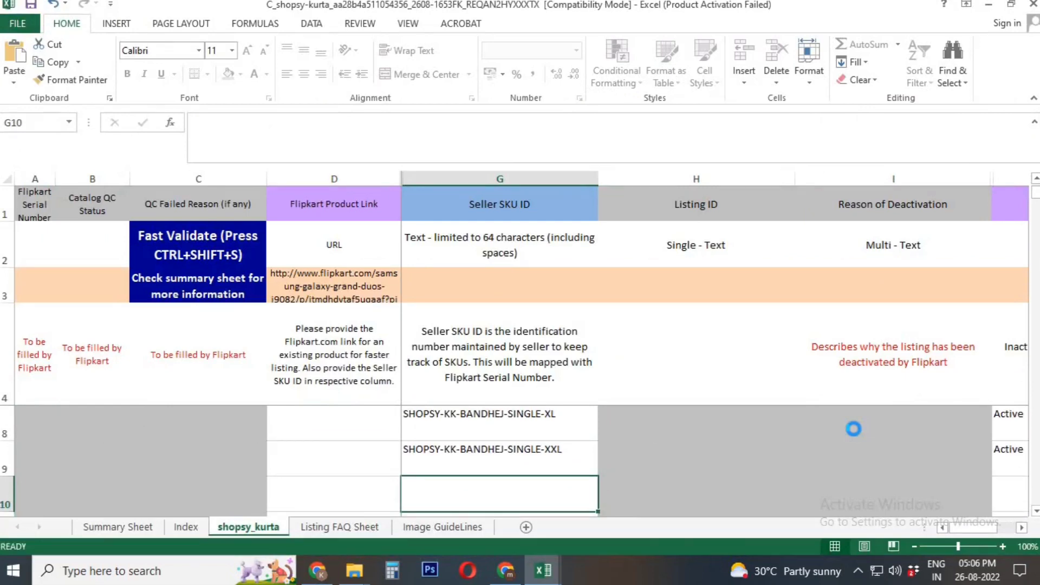
{"action": "left_click", "coordinate": [326, 573]}
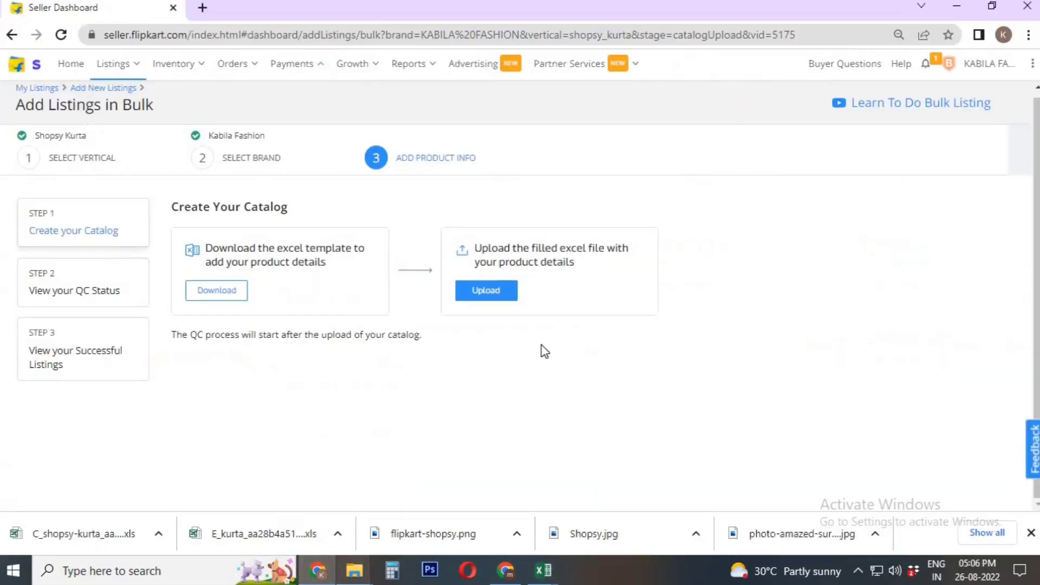
{"action": "left_click", "coordinate": [504, 295]}
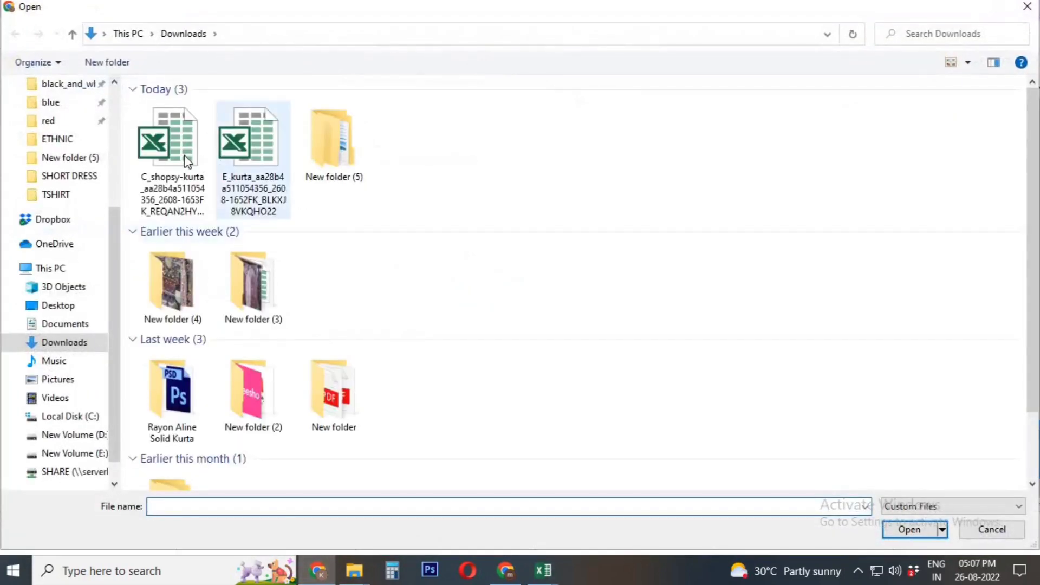
{"action": "double_click", "coordinate": [187, 160]}
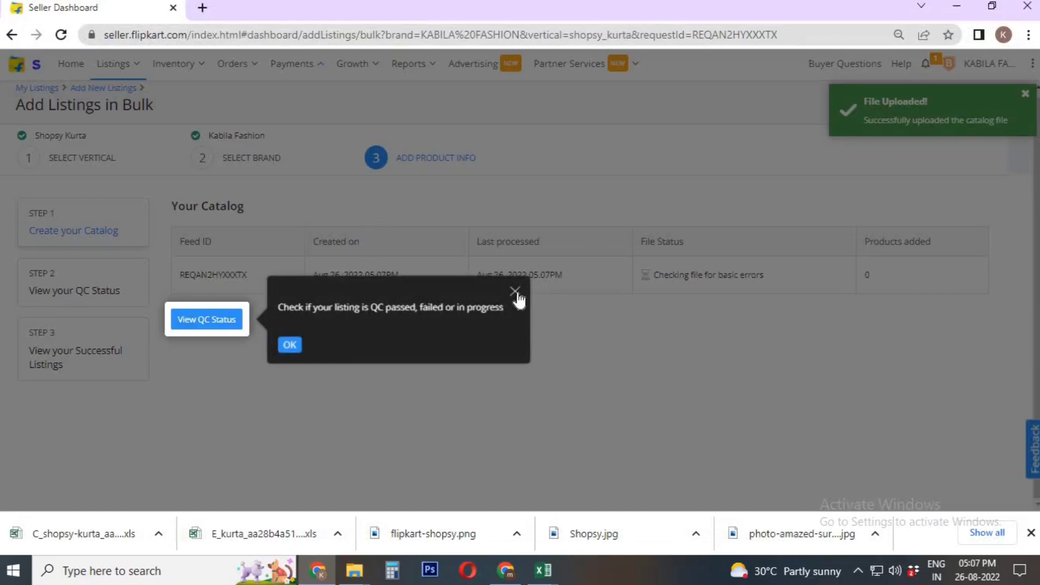
{"action": "left_click", "coordinate": [288, 347]}
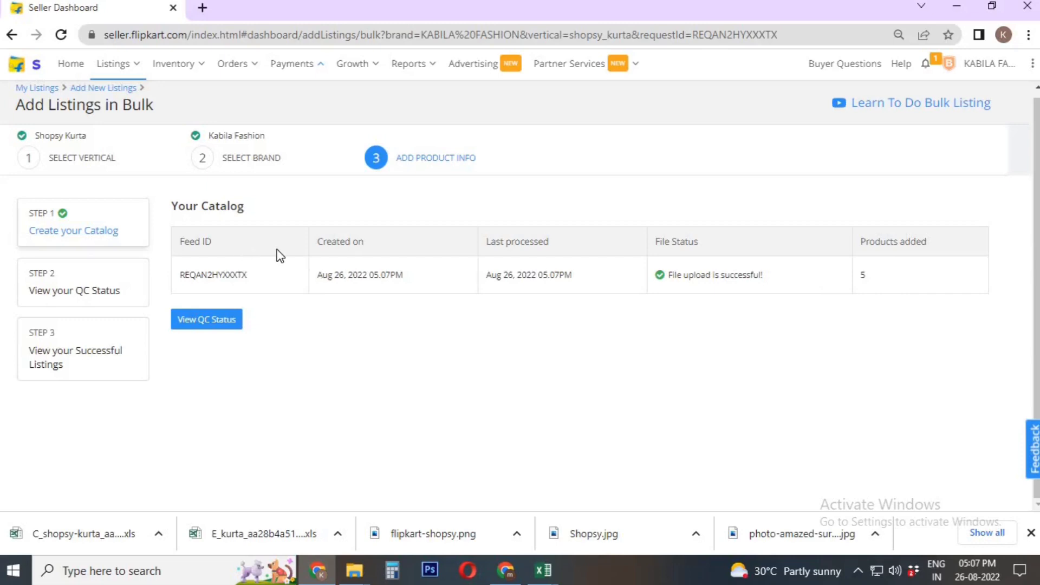
Step: View the uploaded catalog's QC status, and check the Shopsy bulk listing requests in progress on the Add New Listings page
{"action": "scroll", "coordinate": [280, 255], "scroll_direction": "up", "scroll_amount": 1}
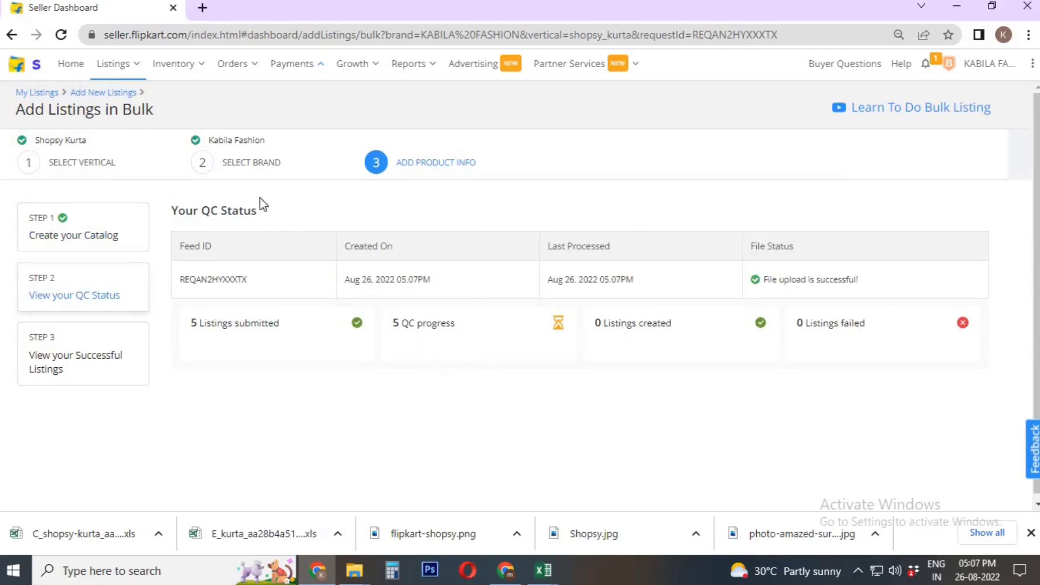
{"action": "mouse_move", "coordinate": [119, 69]}
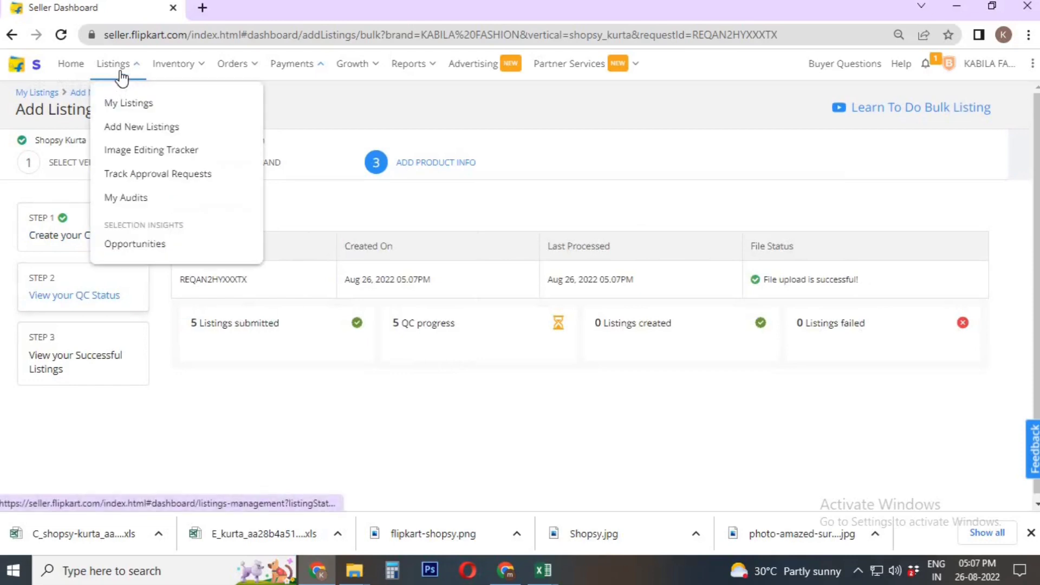
{"action": "left_click", "coordinate": [138, 132]}
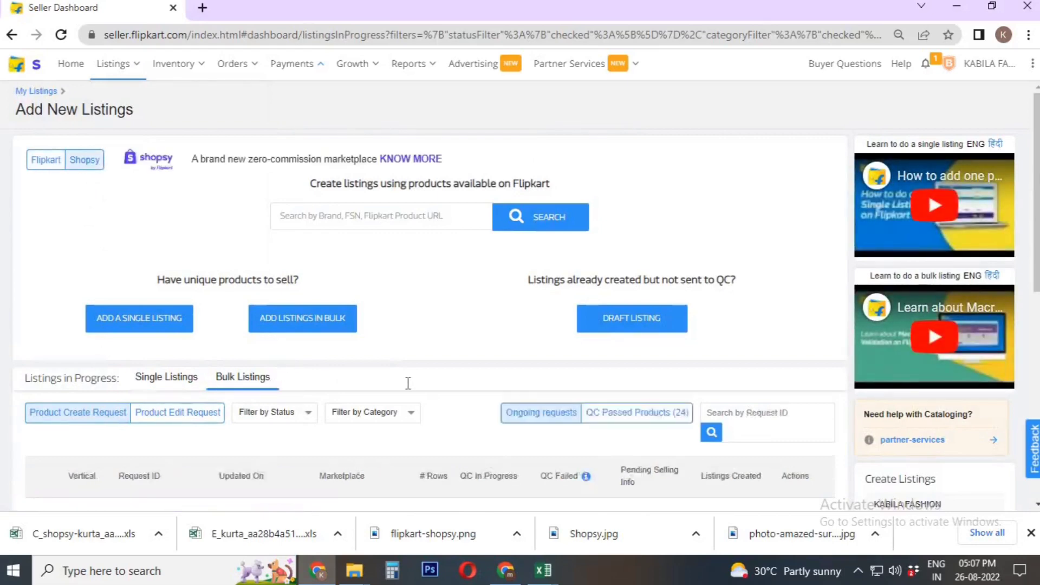
{"action": "scroll", "coordinate": [436, 368], "scroll_direction": "down", "scroll_amount": 1}
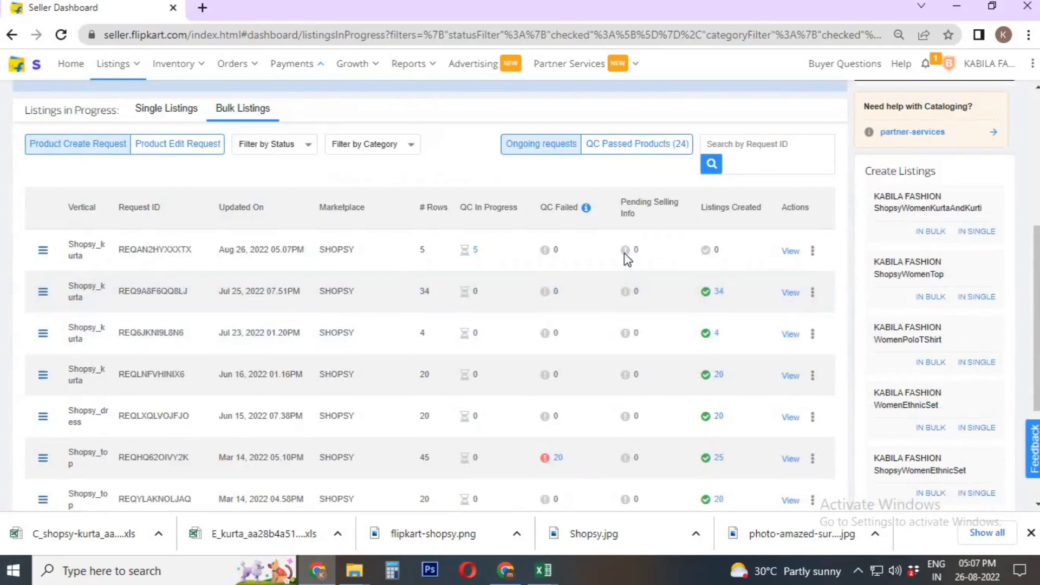